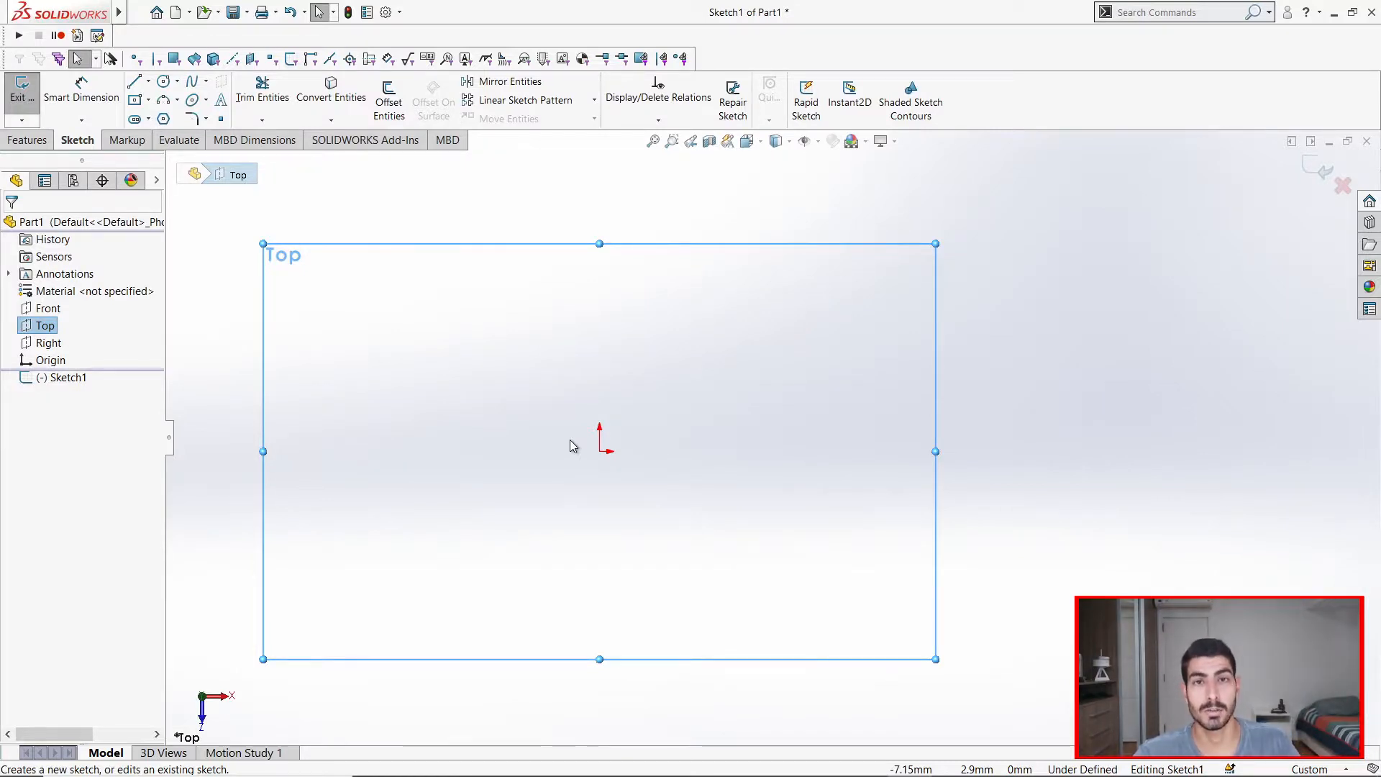
Insert "WhatsApp Image 2021-07-13 at 17.24.12" from the Vídeo 06 folder as a sketch picture in the Top plane sketch.
left_click(572, 446)
mouse_move(62, 11)
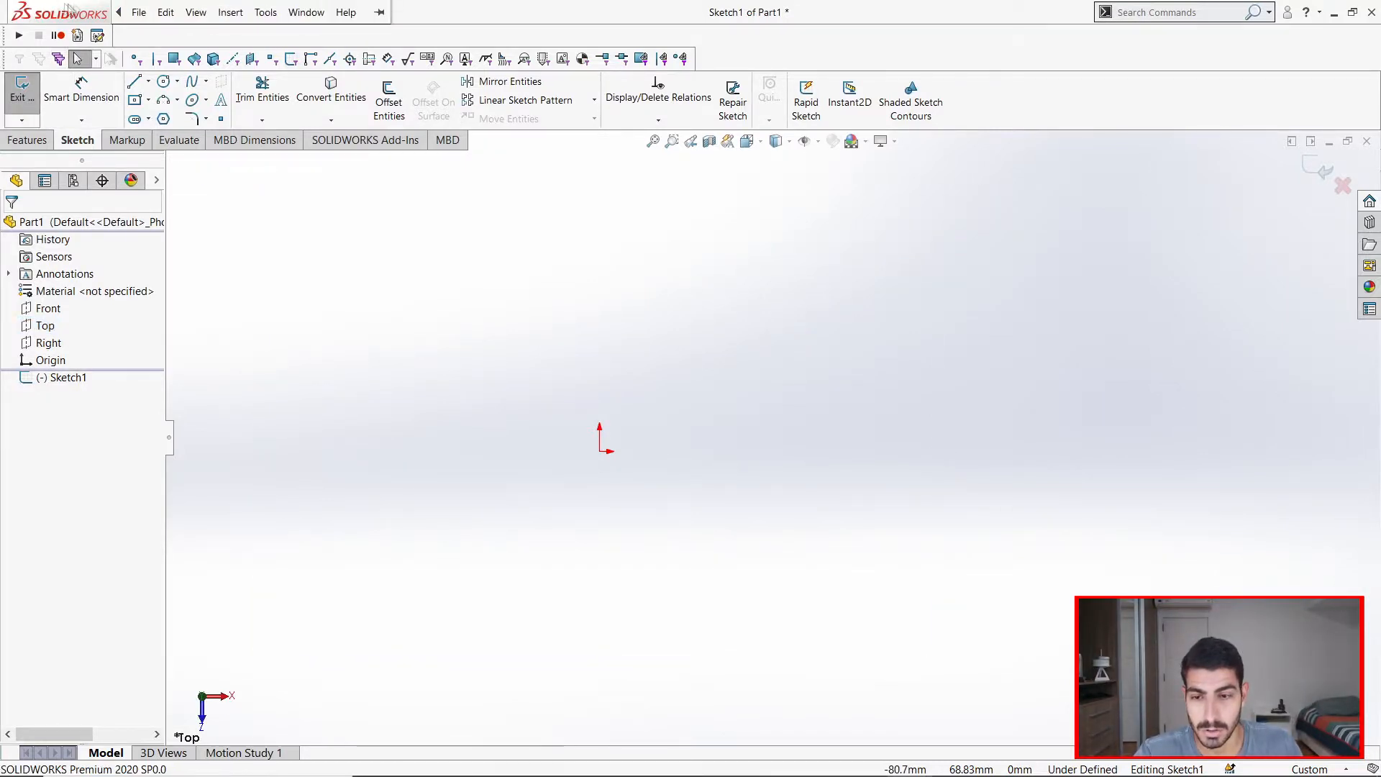
left_click(265, 12)
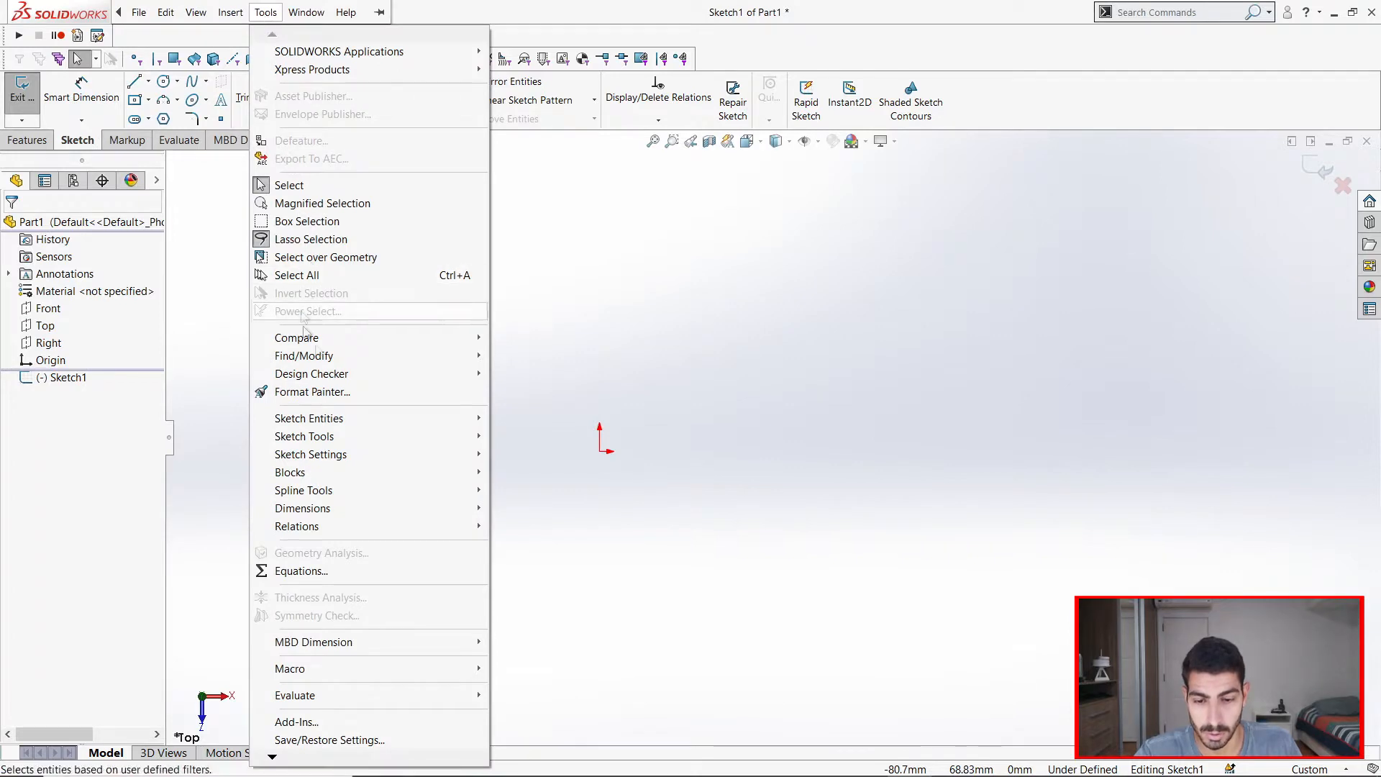
mouse_move(369, 439)
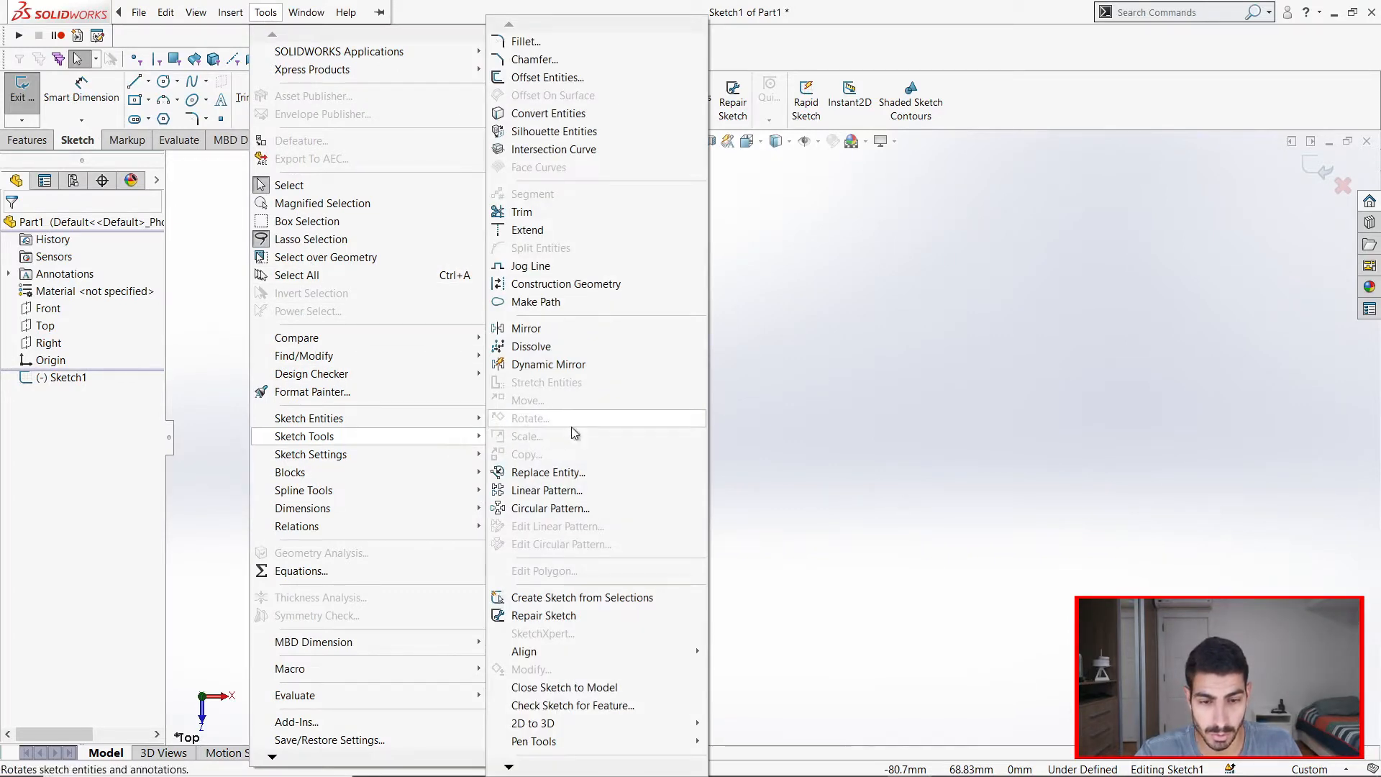
mouse_move(530, 765)
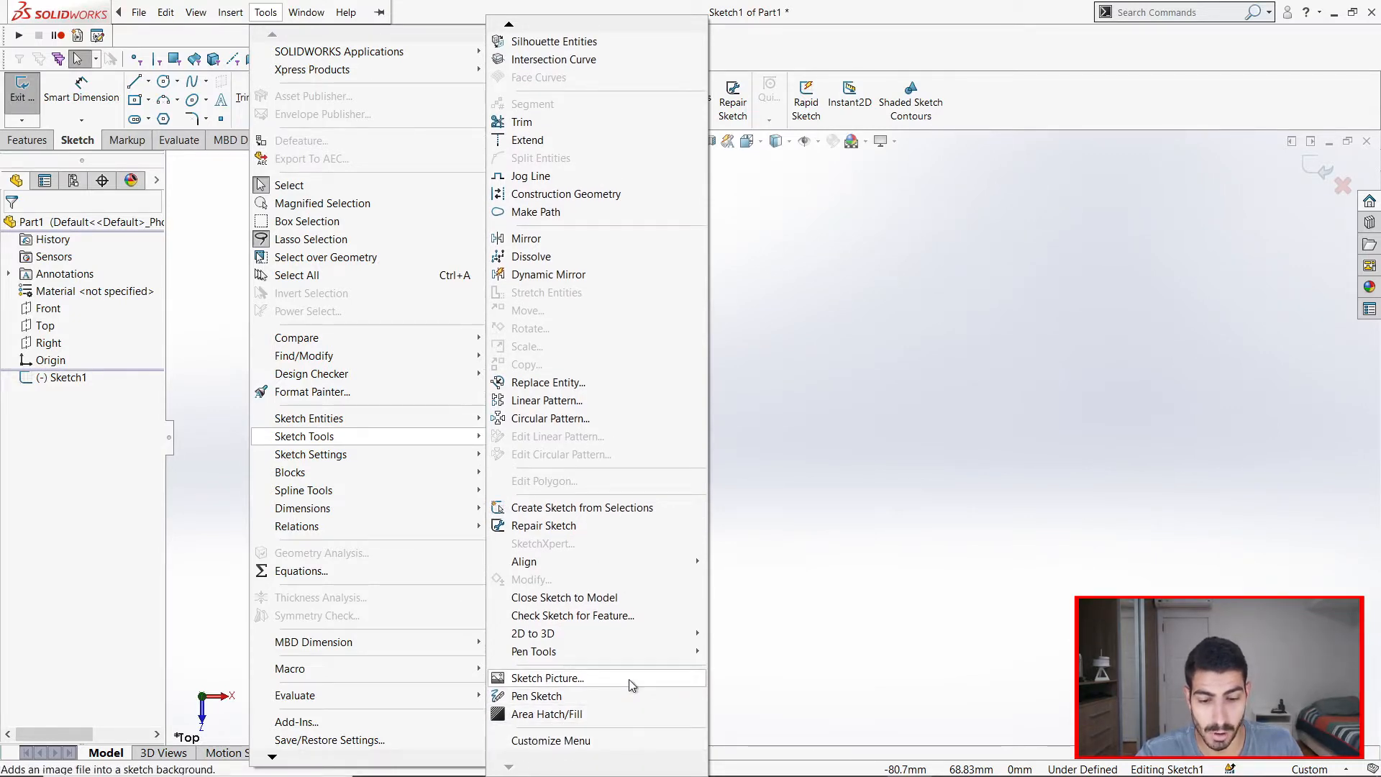
left_click(630, 681)
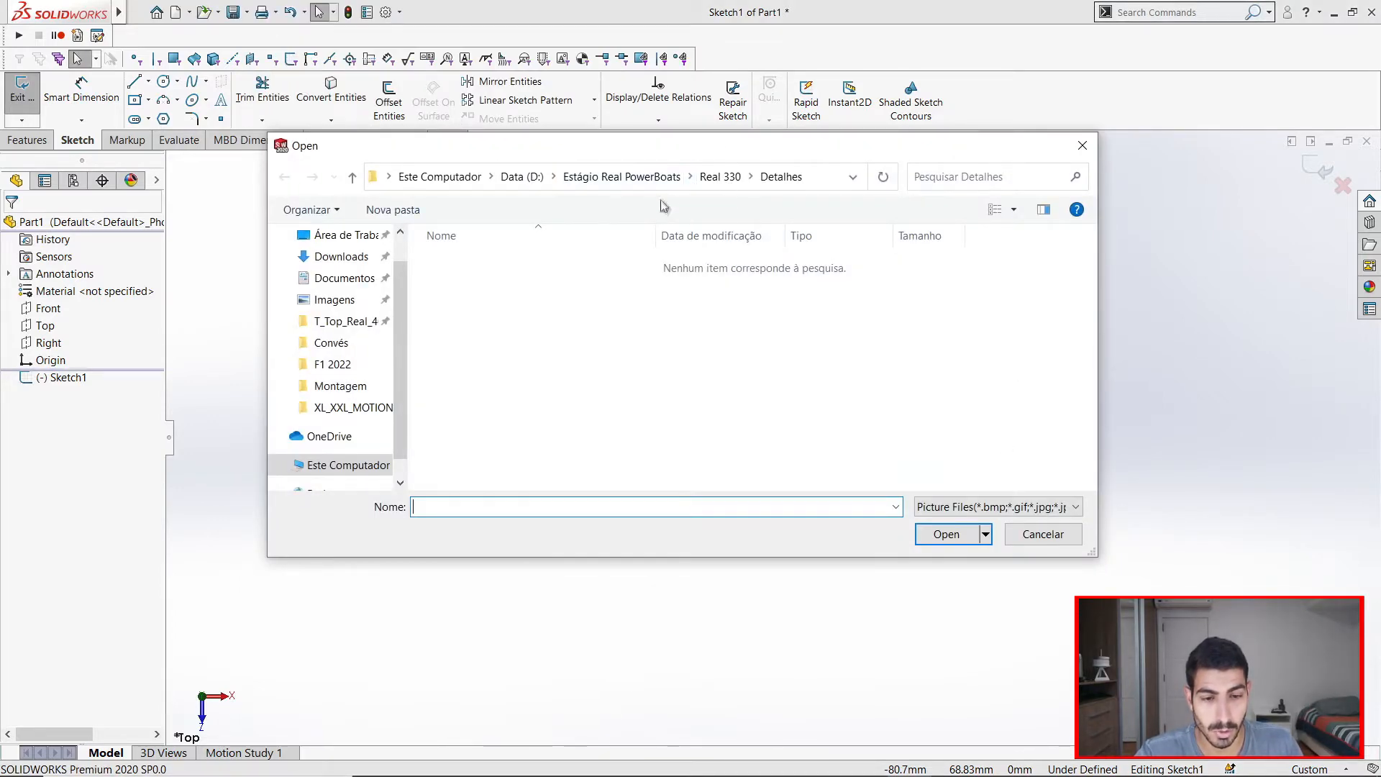
left_click(642, 180)
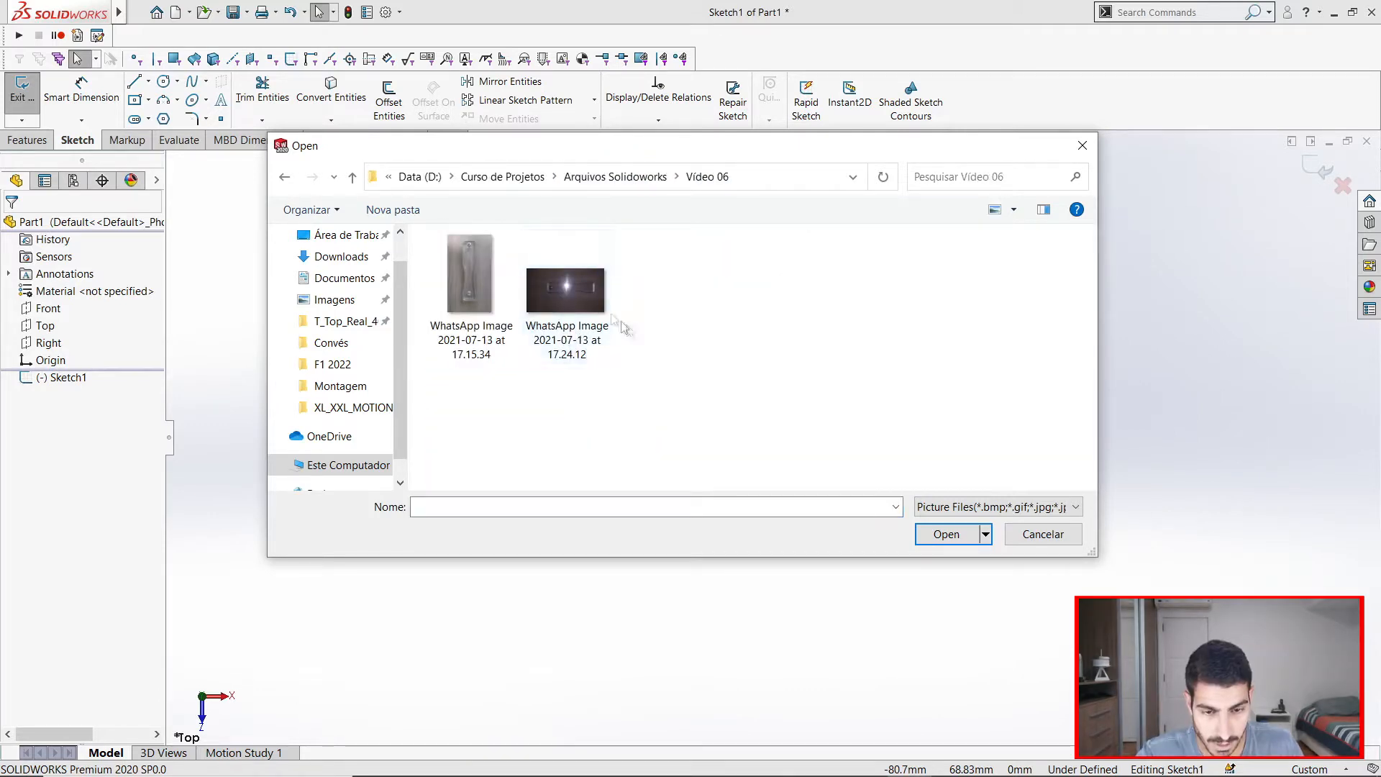
left_click(587, 305)
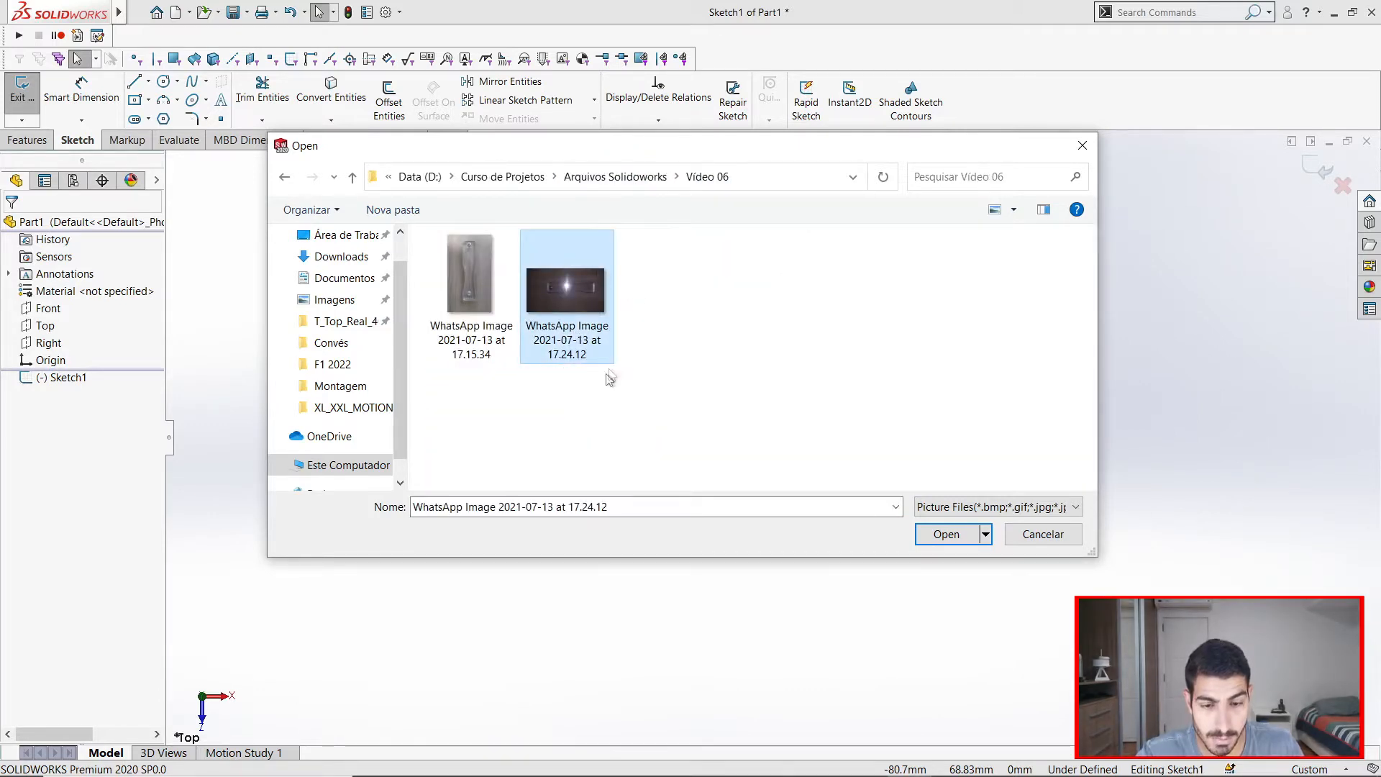
left_click(943, 535)
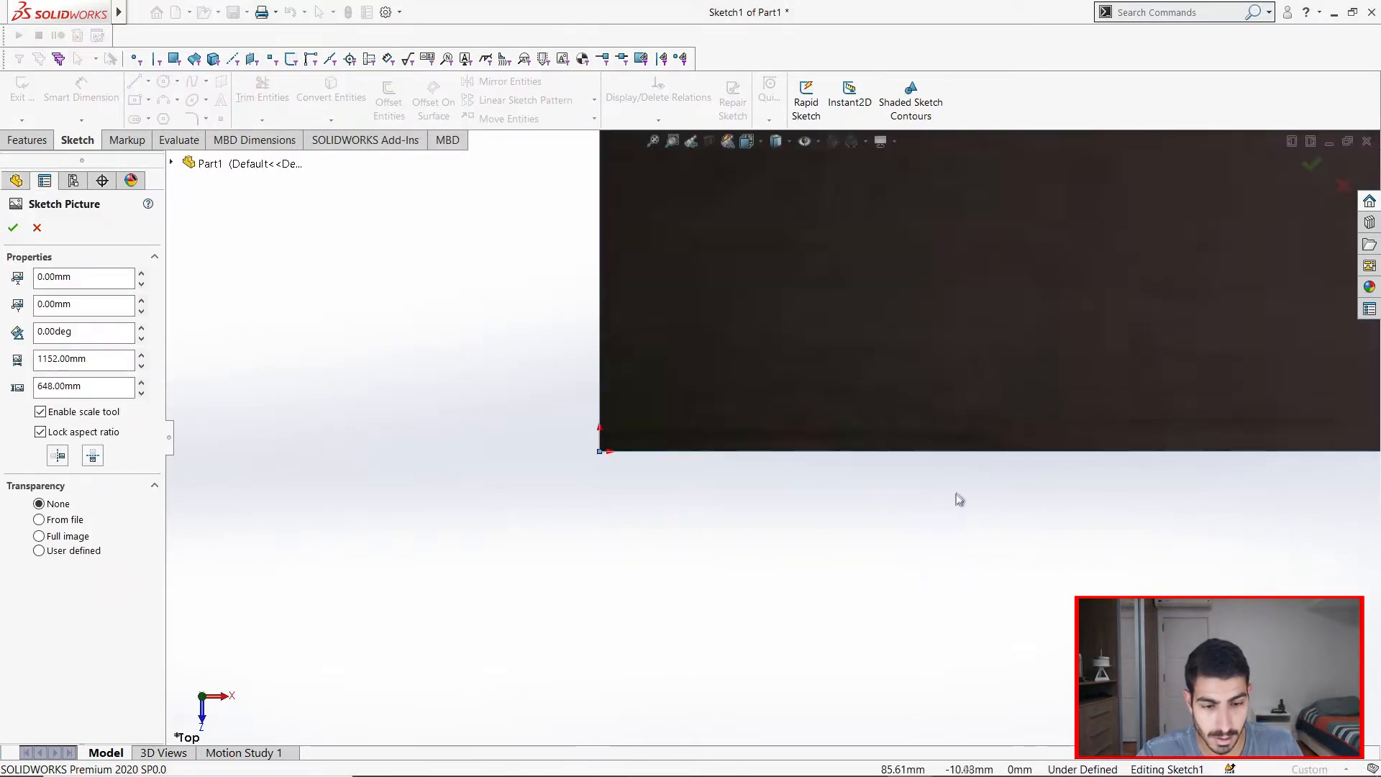
Try repositioning the sketch picture freehand near the sketch origin.
scroll(992, 476, "up", 17)
scroll(1041, 386, "down", 4)
scroll(724, 333, "down", 3)
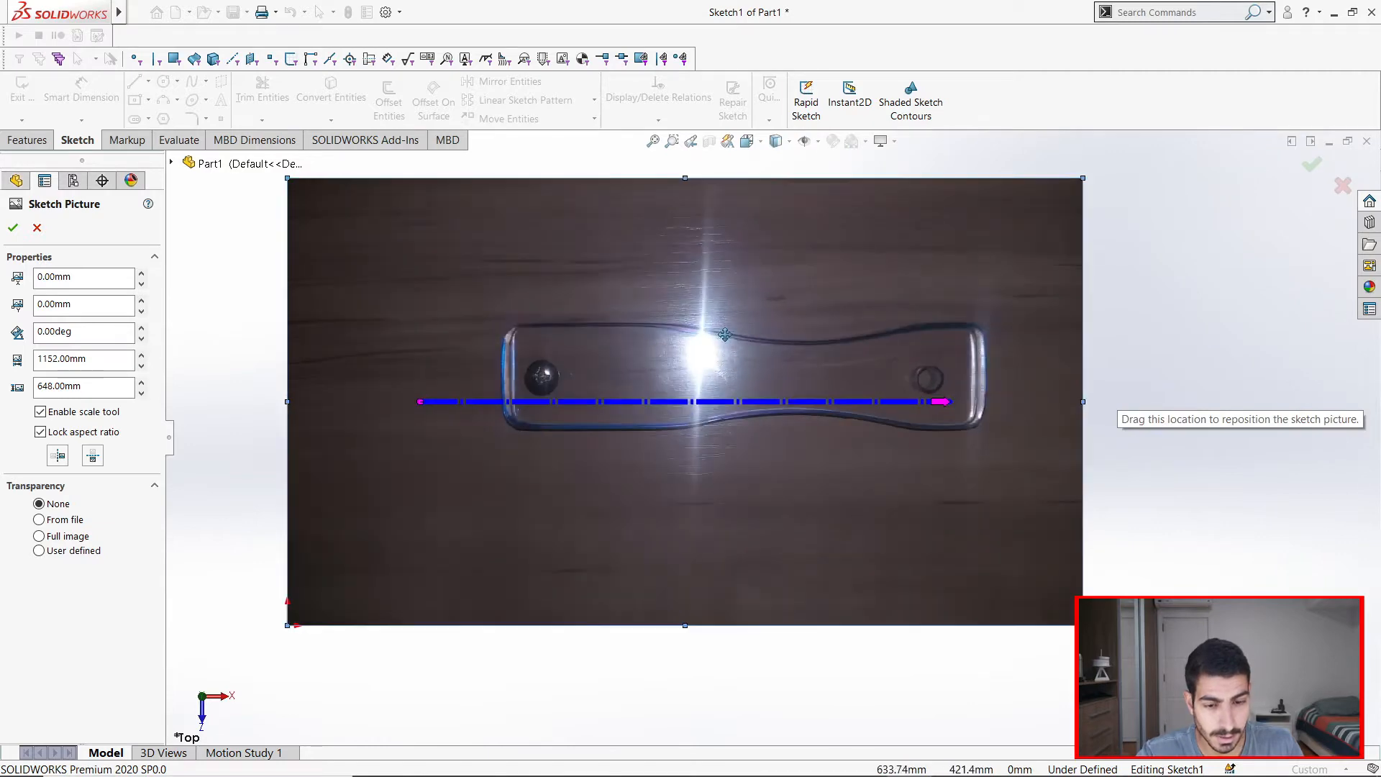
middle_click_drag(604, 525, 766, 437, "ctrl")
mouse_move(766, 437)
left_mouse_down()
mouse_move(801, 446)
mouse_move(684, 576)
mouse_move(738, 493)
left_mouse_up()
scroll(782, 439, "up", 2)
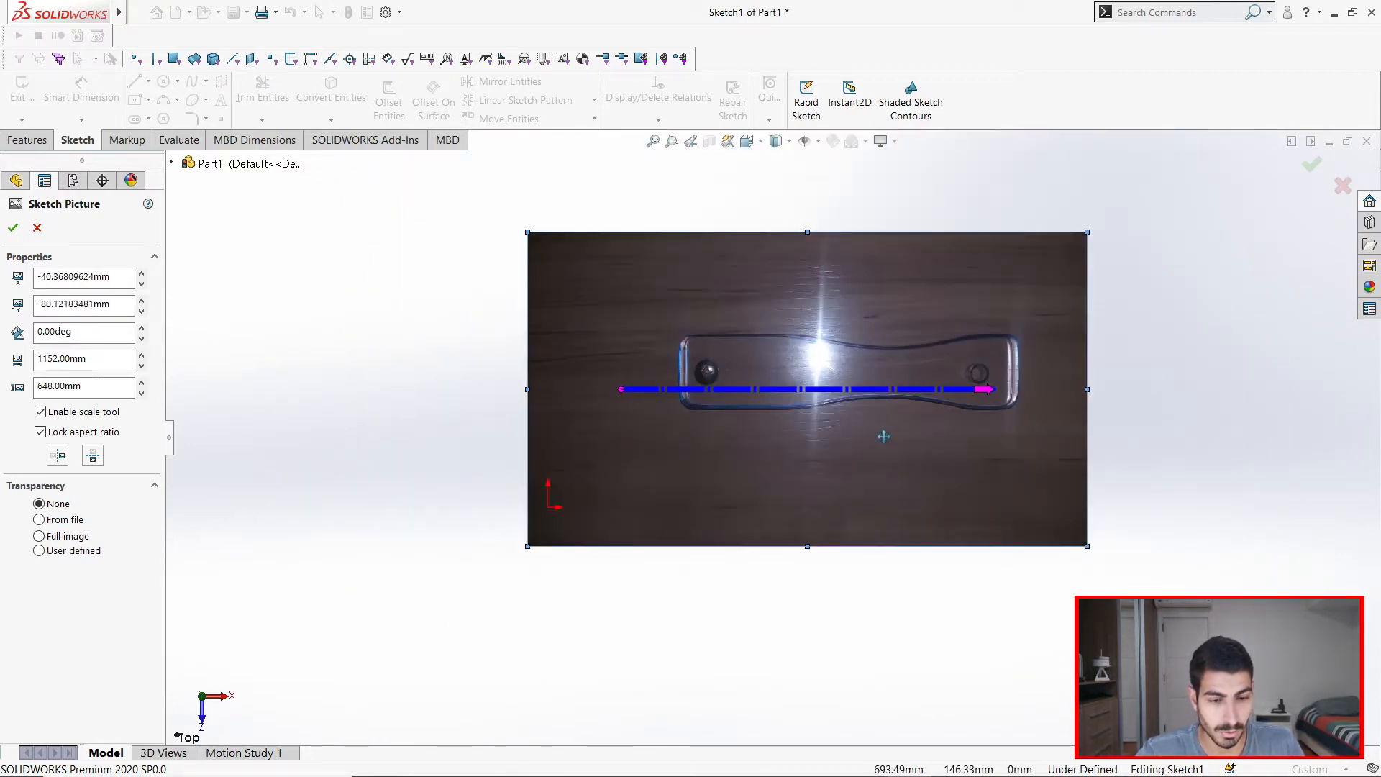
scroll(971, 424, "down", 3)
left_click_drag(950, 407, 989, 358)
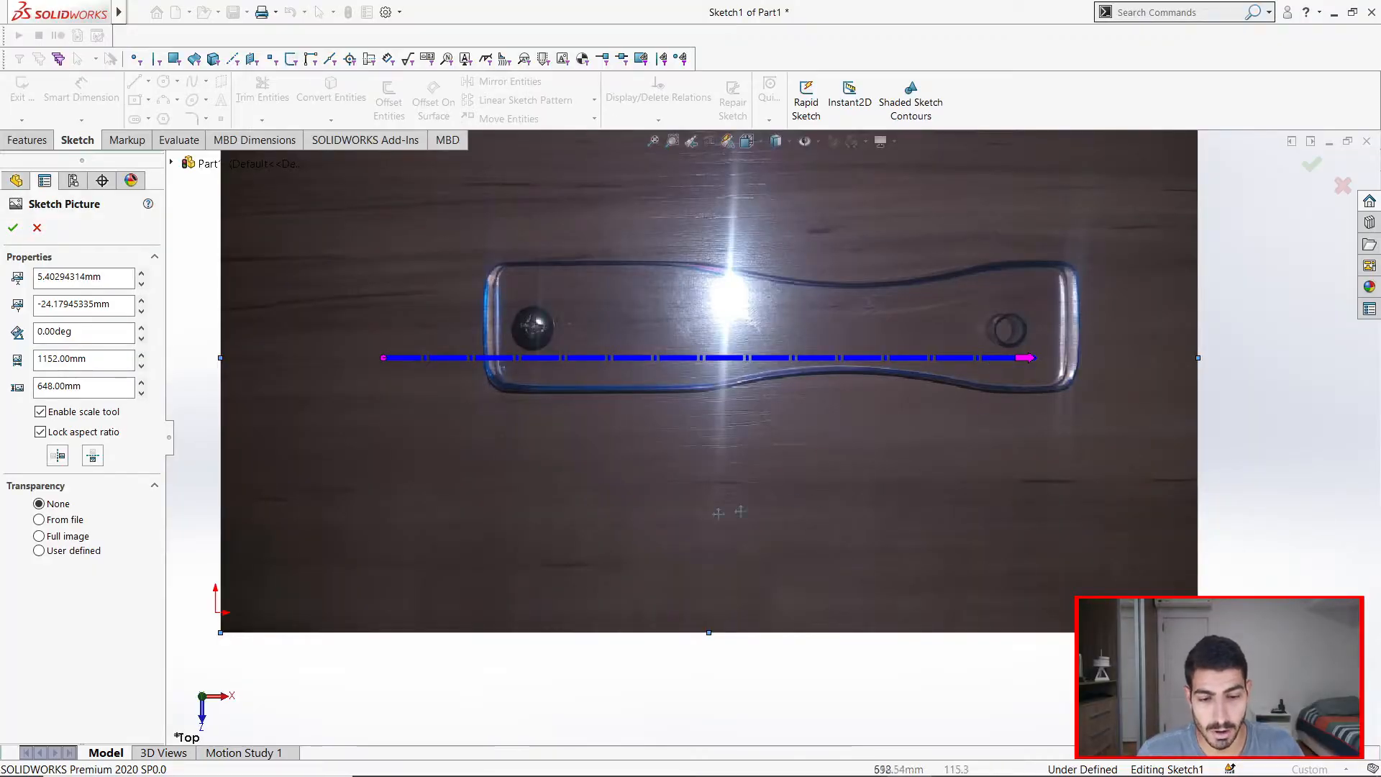
mouse_move(592, 507)
left_mouse_down()
mouse_move(607, 518)
mouse_move(604, 456)
mouse_move(657, 432)
mouse_move(678, 554)
mouse_move(602, 487)
left_mouse_up()
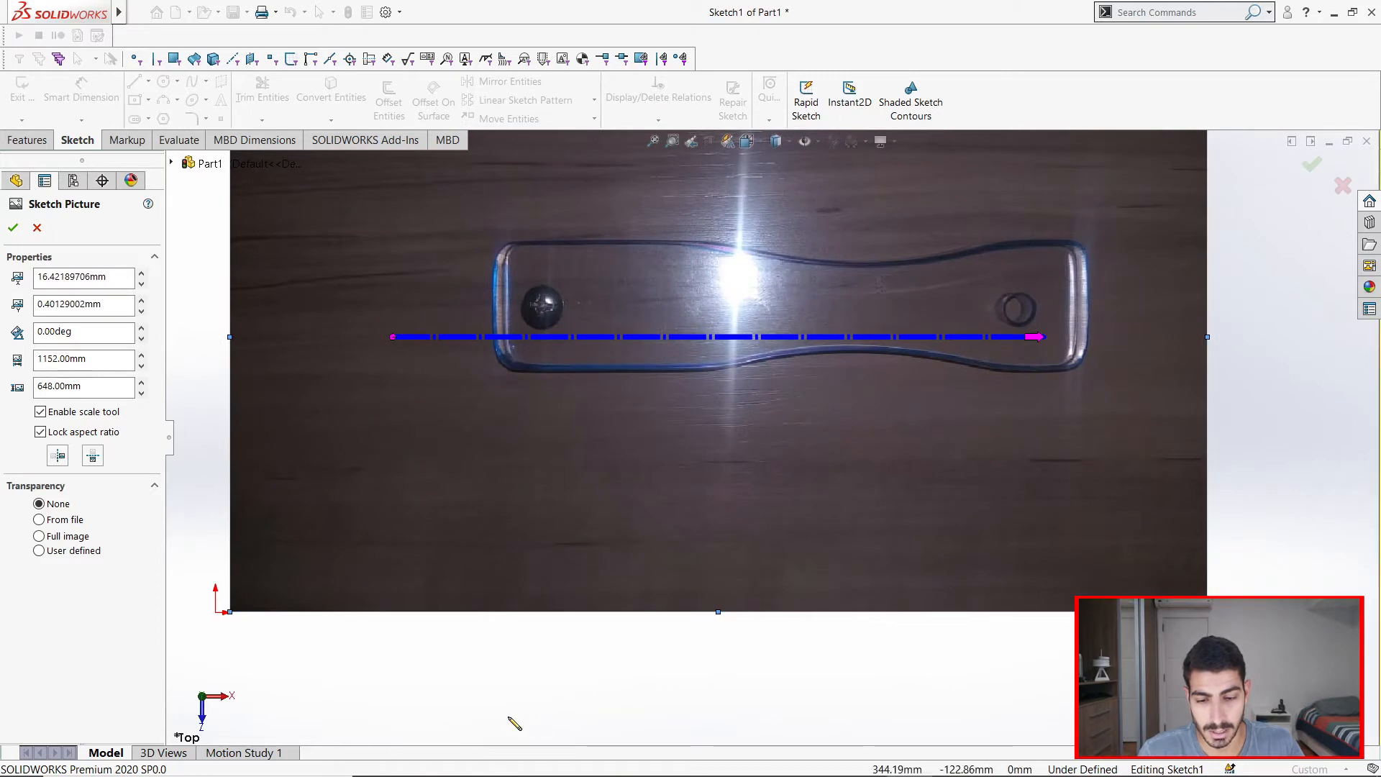
Set the sketch picture's X and Y position to 0 mm and accept the picture properties.
double_click(73, 276)
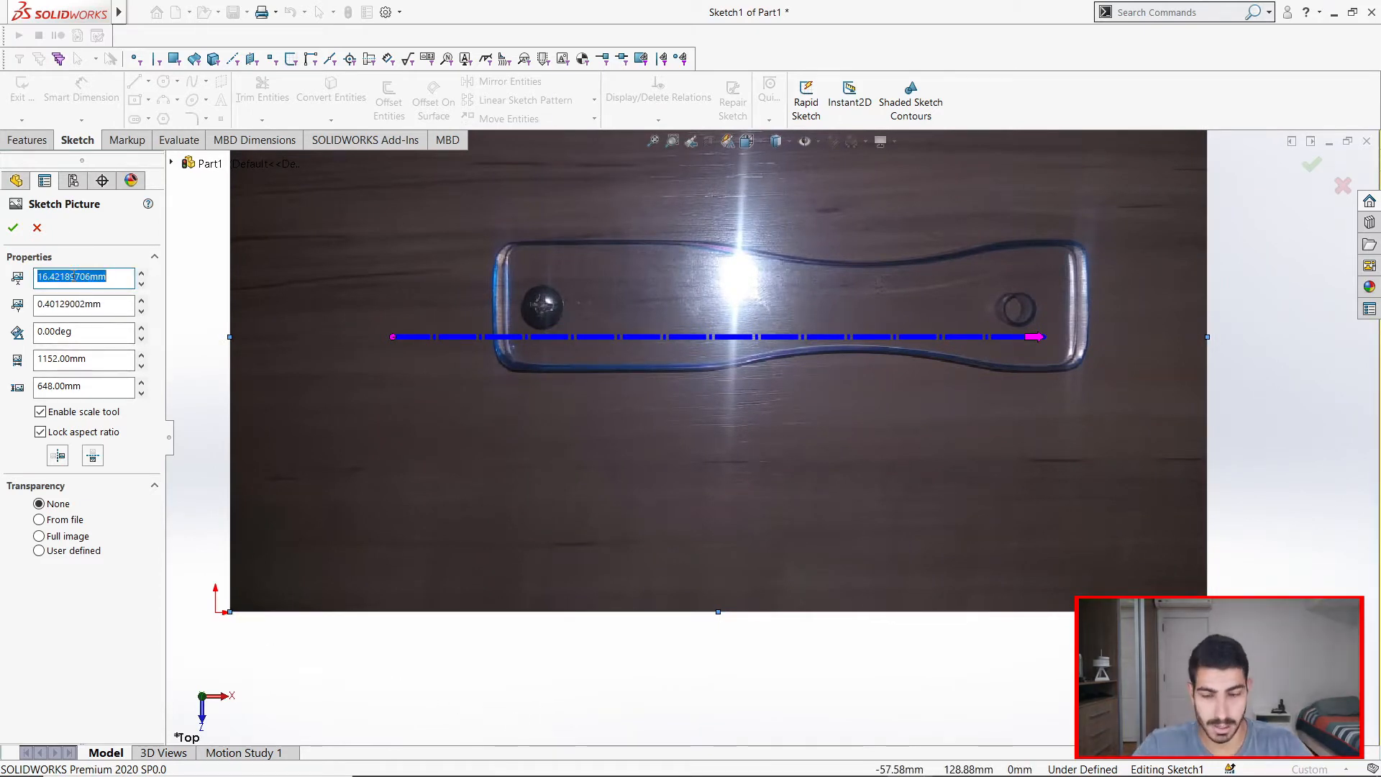
key("Return")
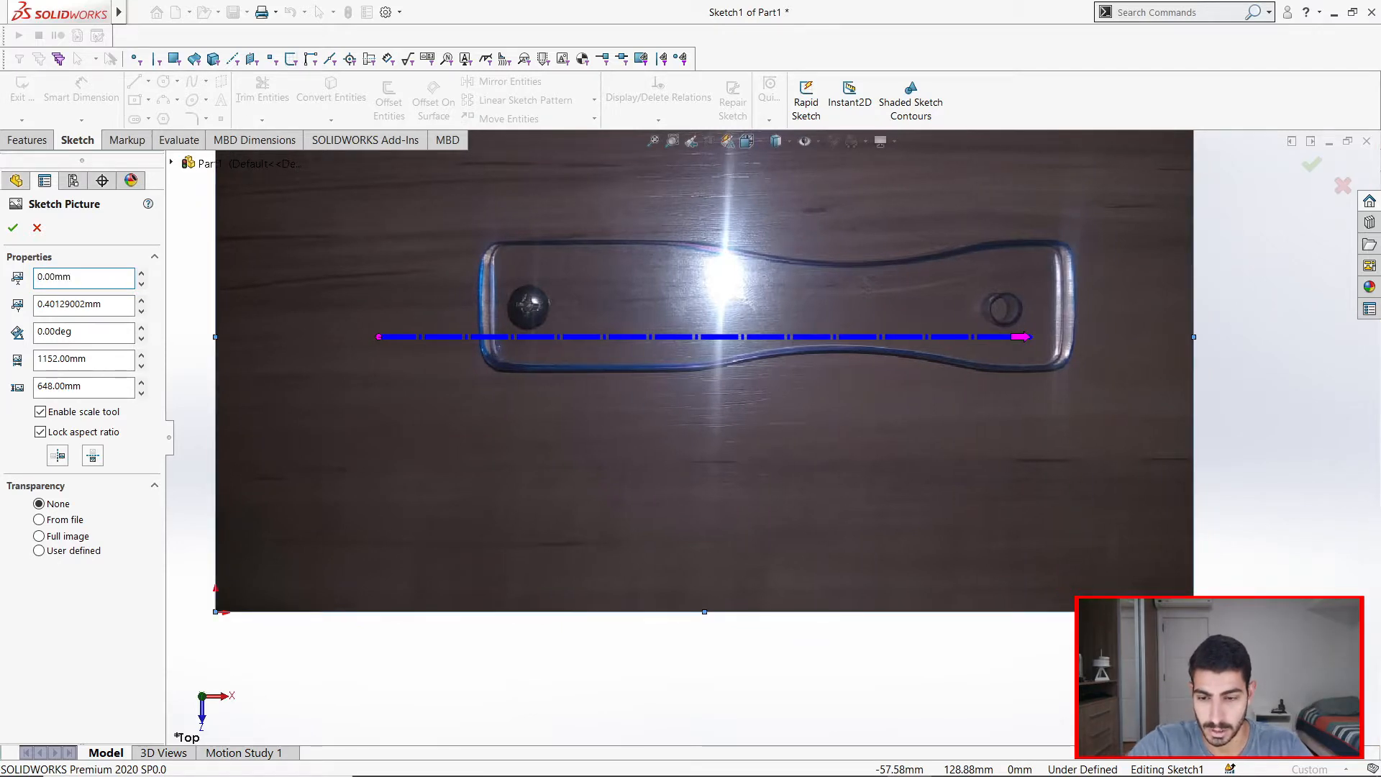
type("0")
key("Tab")
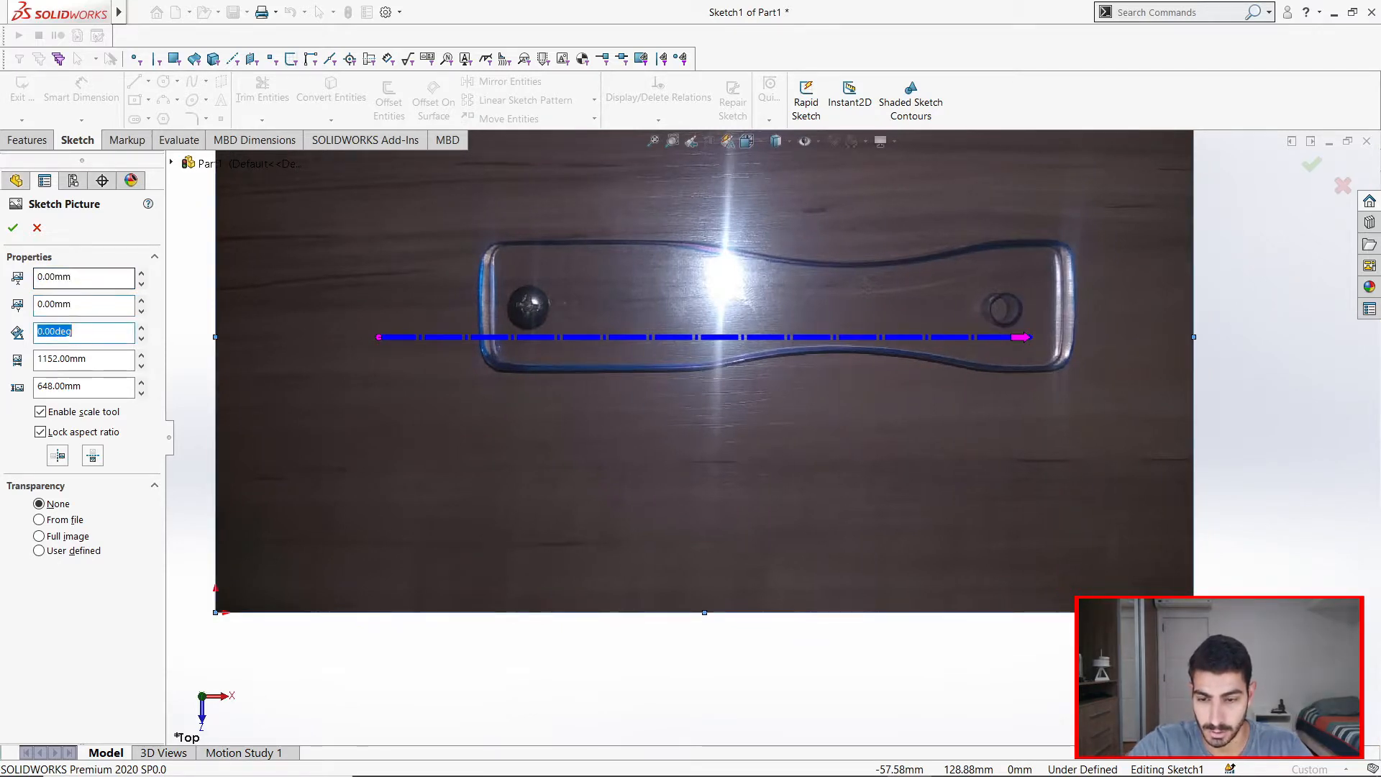
key("Return")
Reopen the sketch picture for editing and place the scale line's start point on the handle's left outer edge at mid-height.
scroll(285, 593, "down", 7)
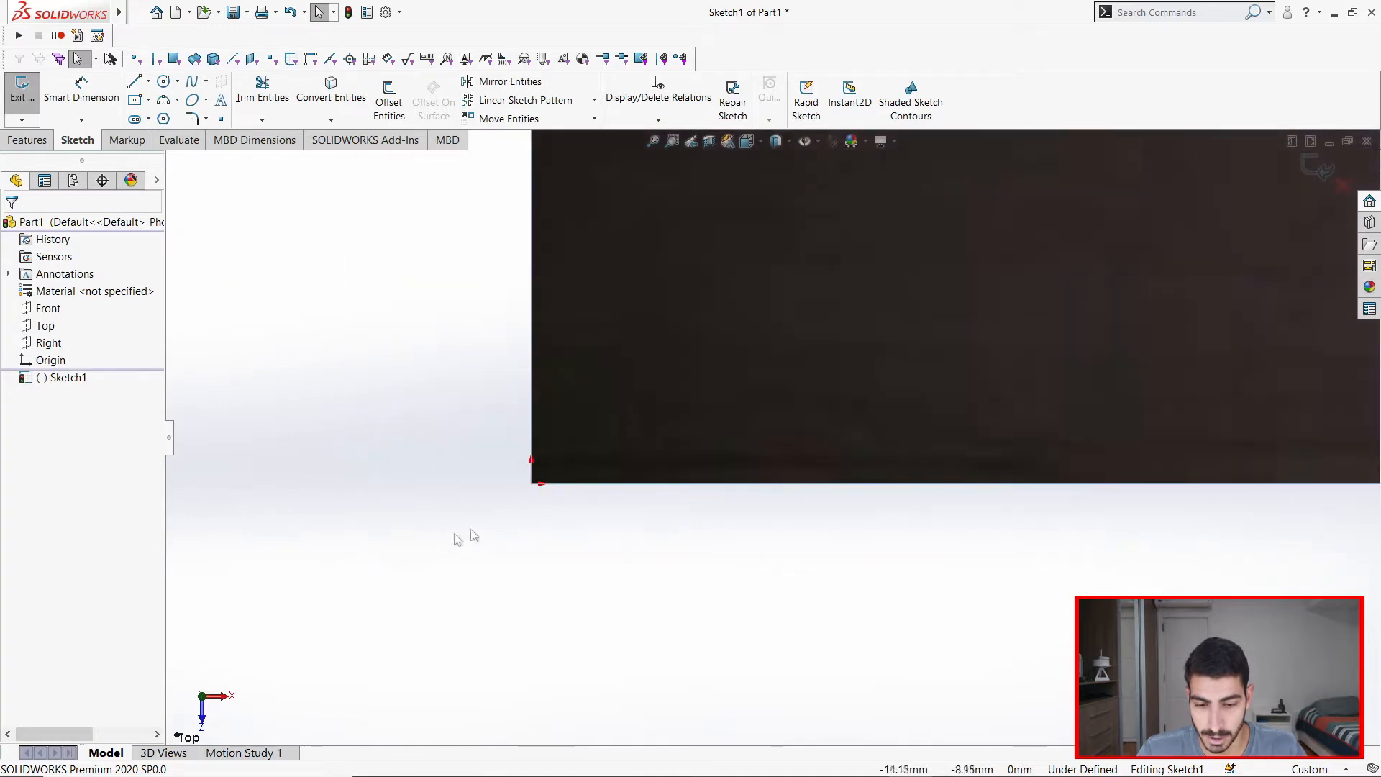
scroll(942, 400, "up", 4)
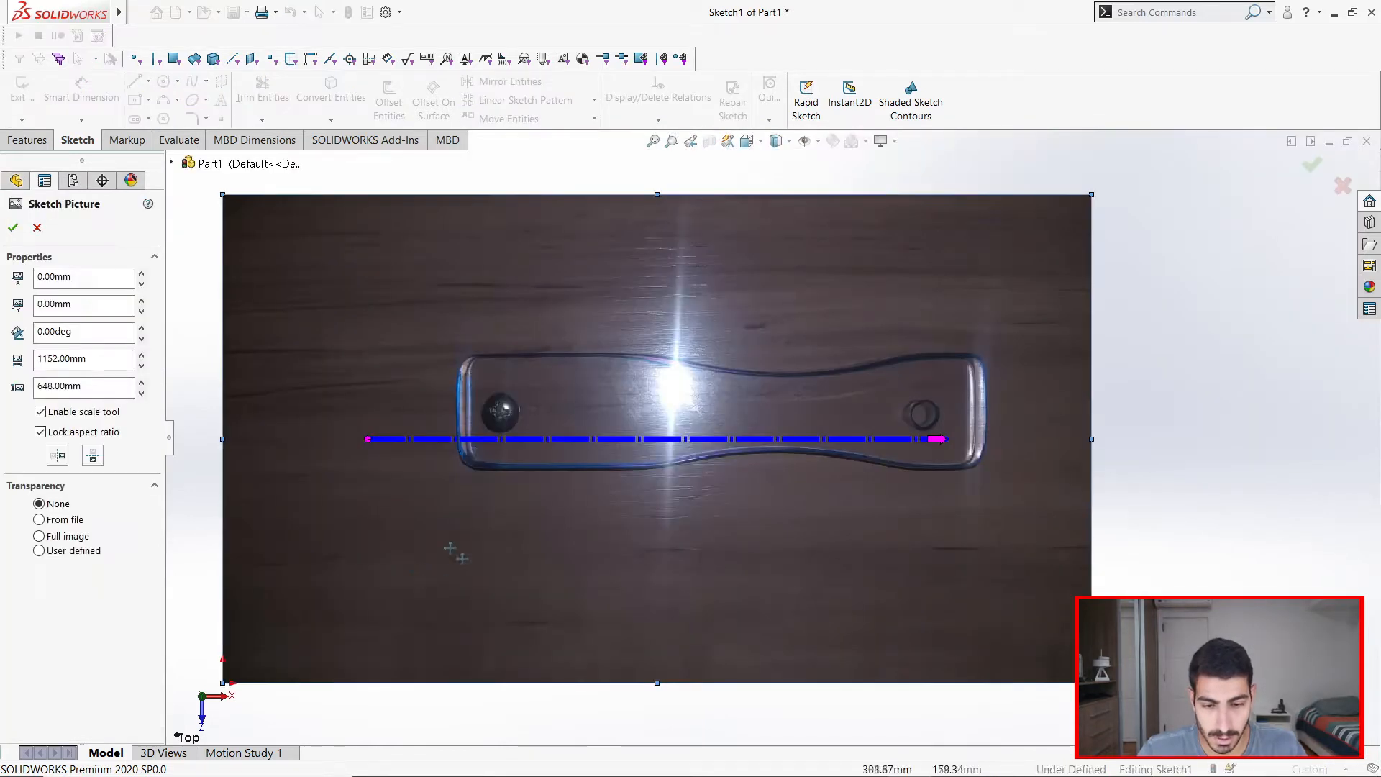
left_click_drag(369, 440, 464, 416)
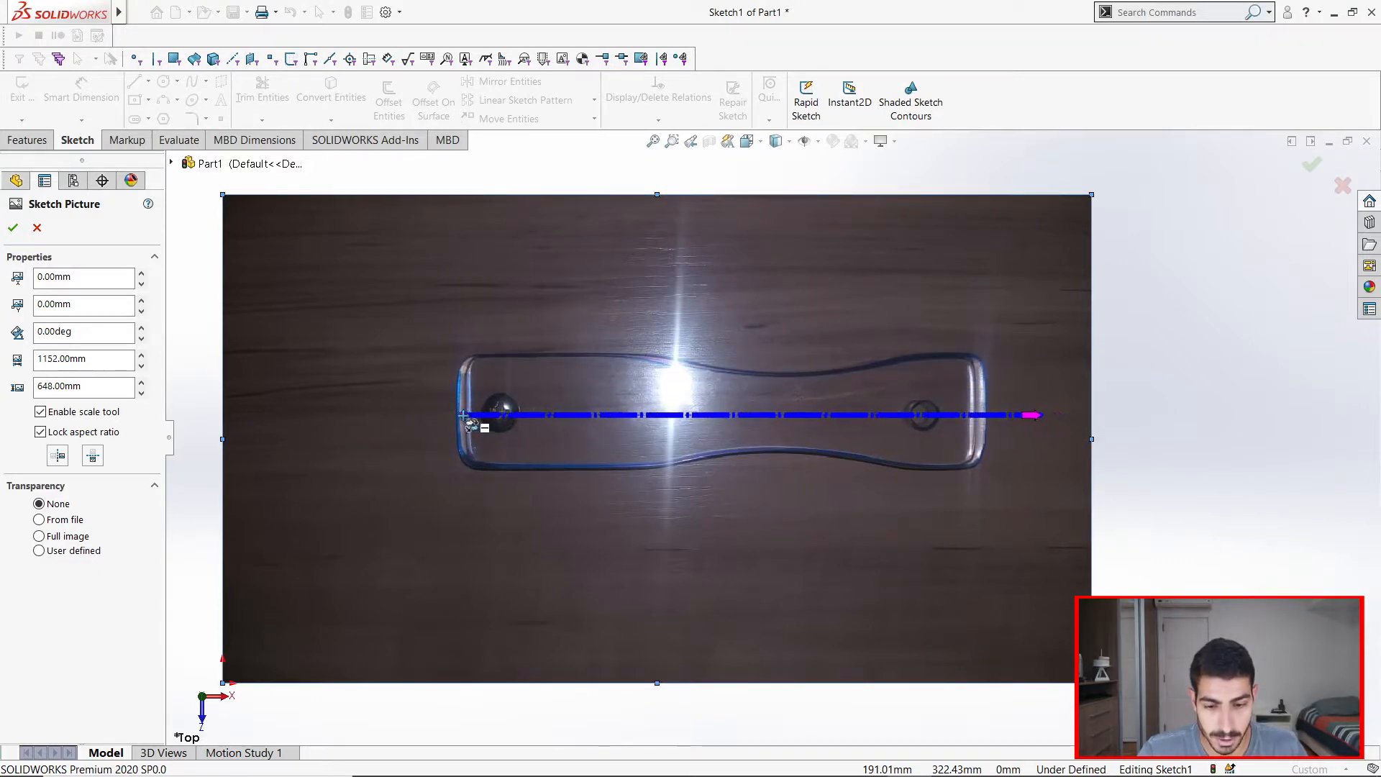
scroll(475, 417, "up", 2)
scroll(560, 432, "down", 10)
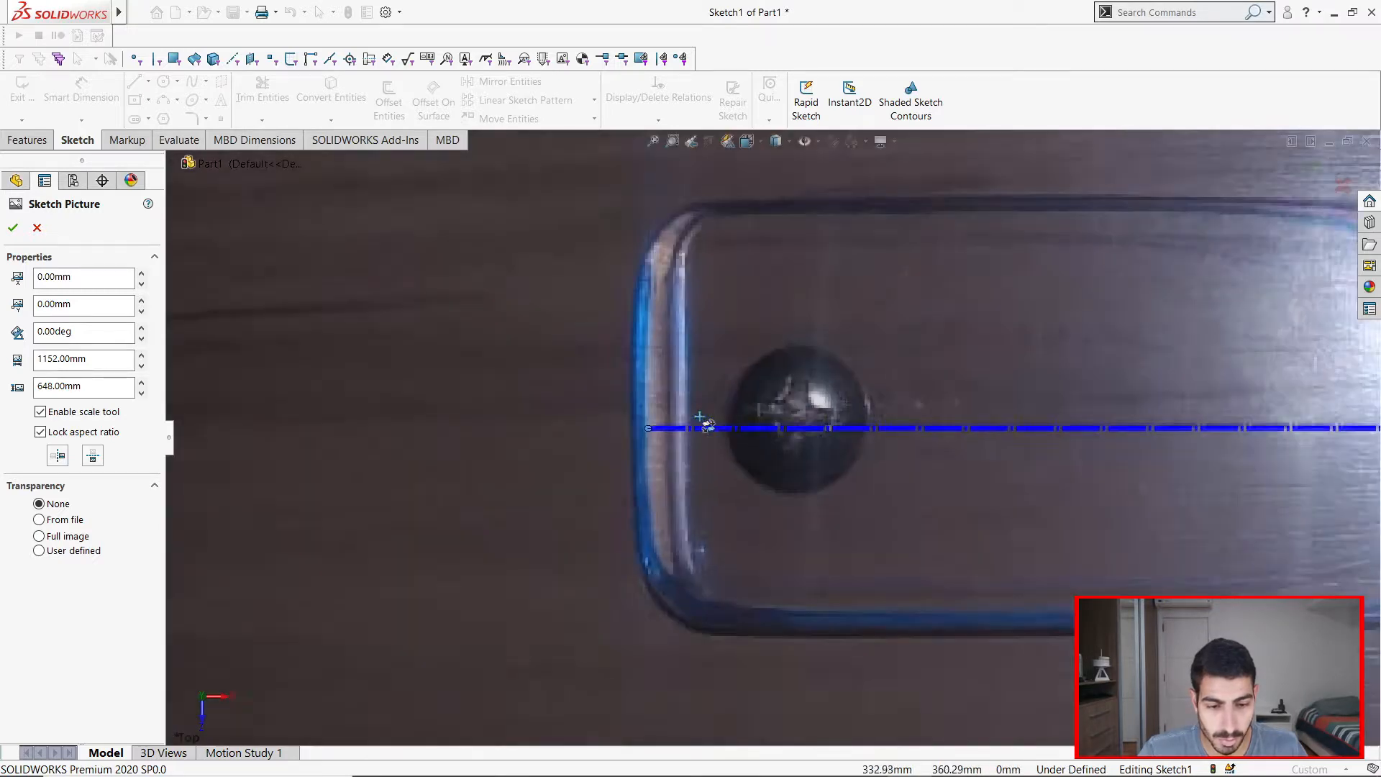
left_click_drag(638, 438, 600, 389)
scroll(697, 472, "up", 5)
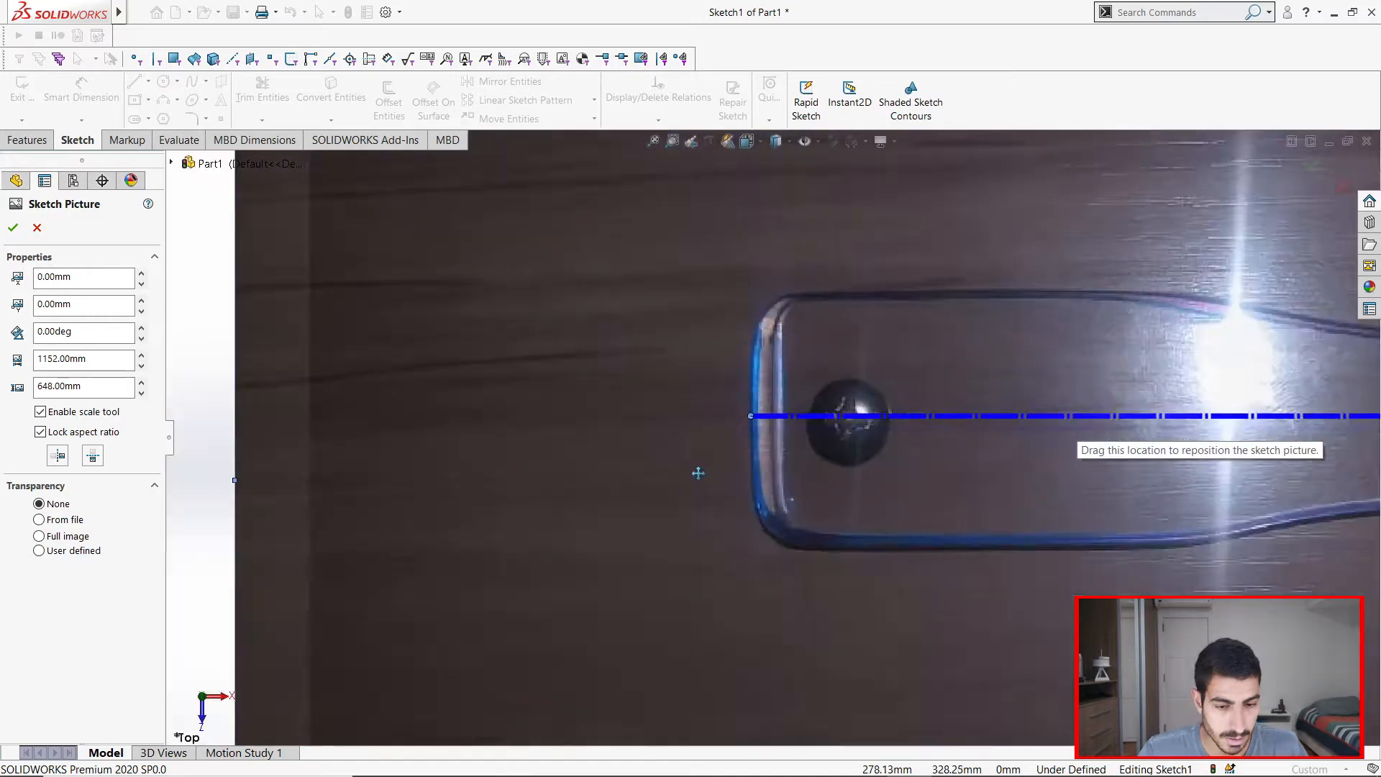
scroll(587, 405, "down", 12)
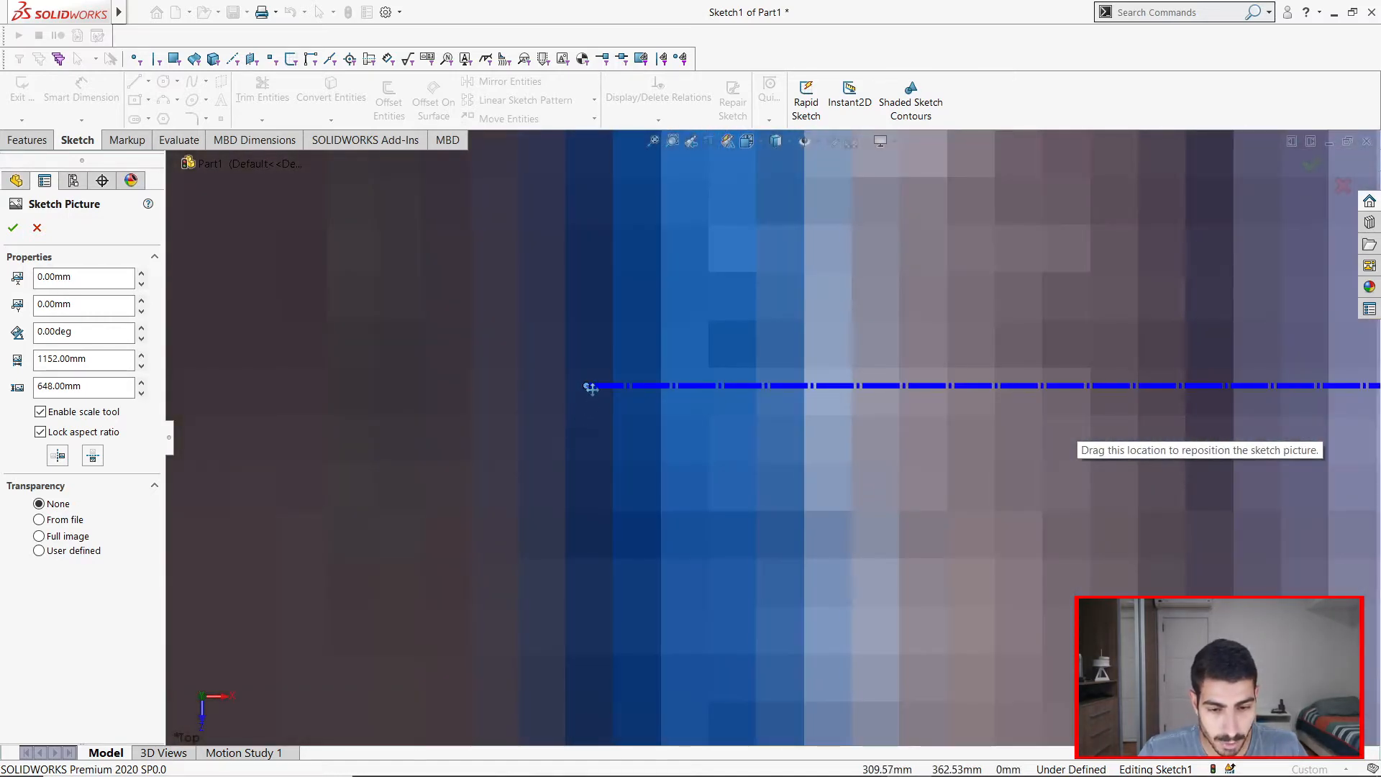
left_click_drag(589, 386, 575, 383)
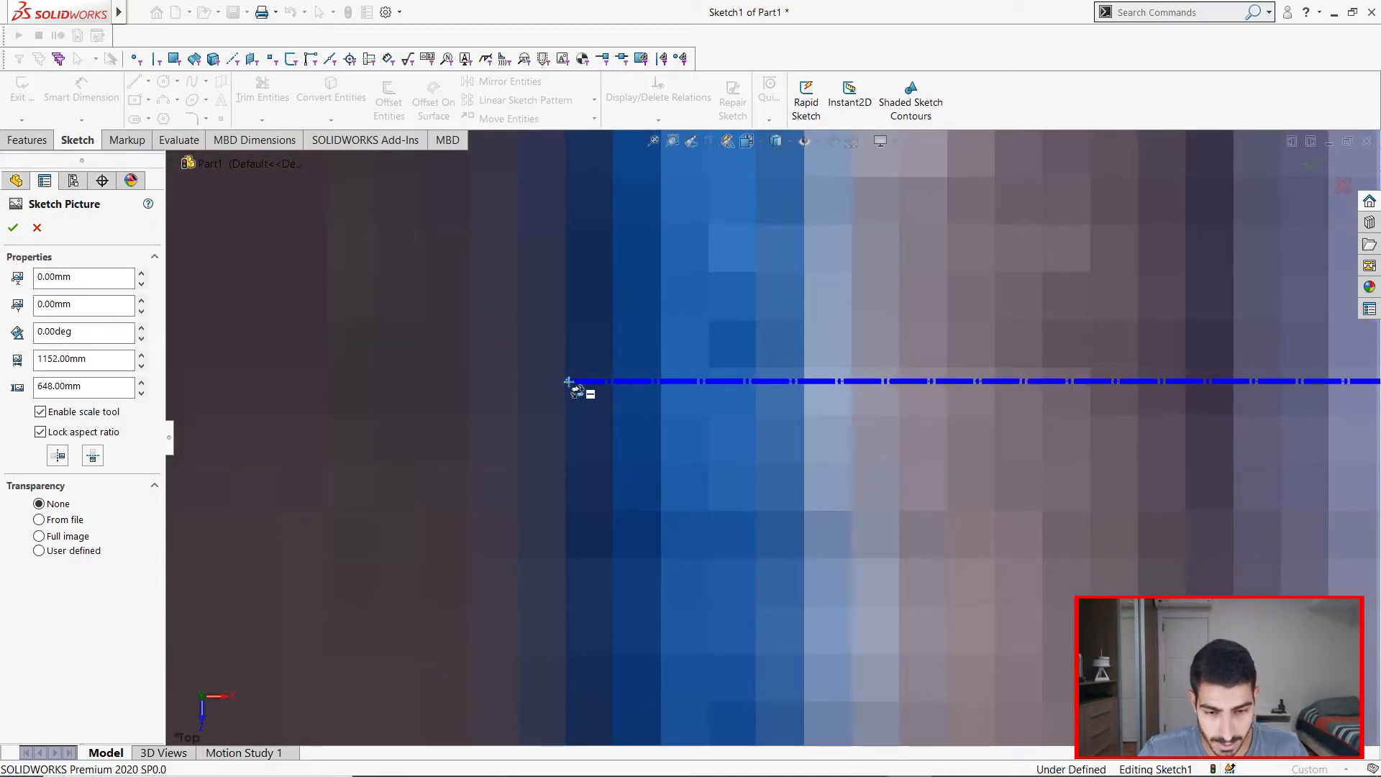
Place the scale line's arrow end horizontally on the handle's right outer edge.
scroll(605, 386, "up", 8)
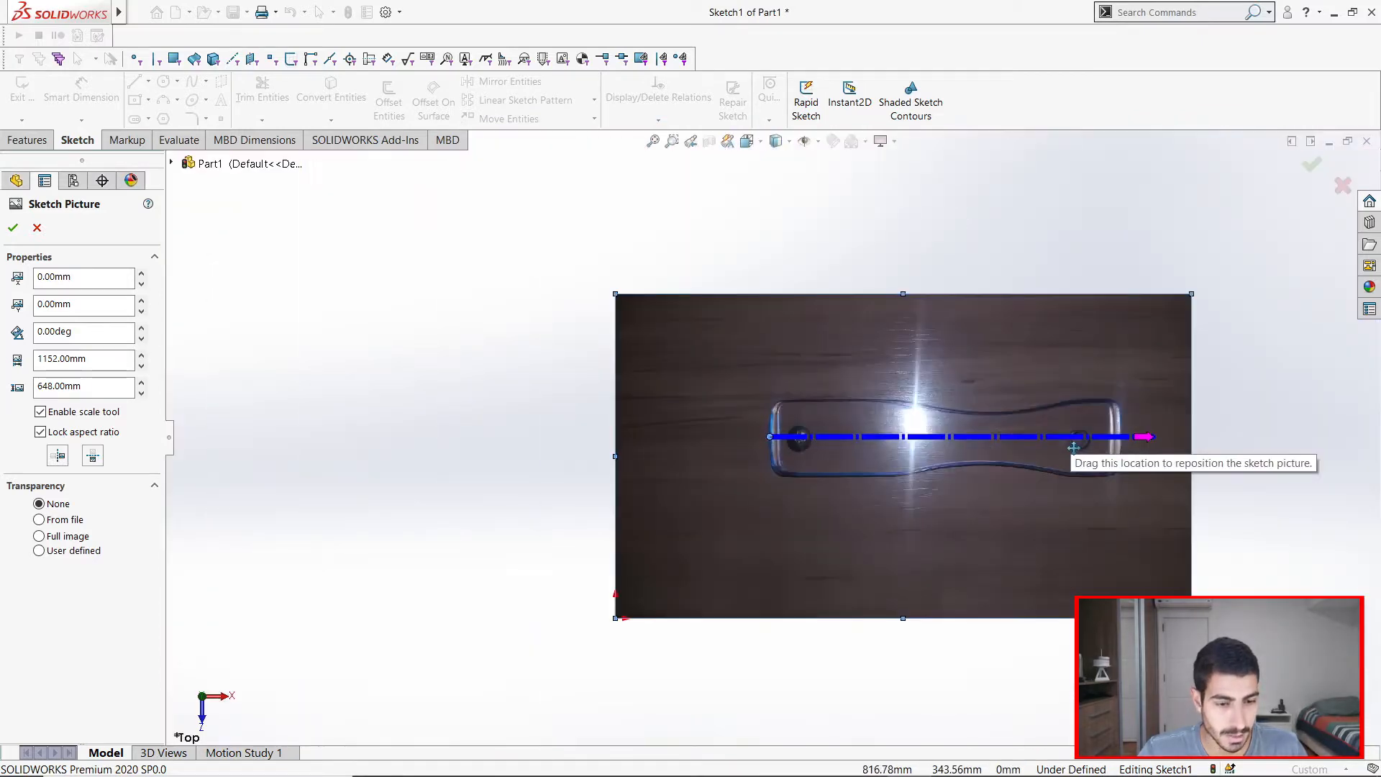
scroll(1000, 441, "down", 10)
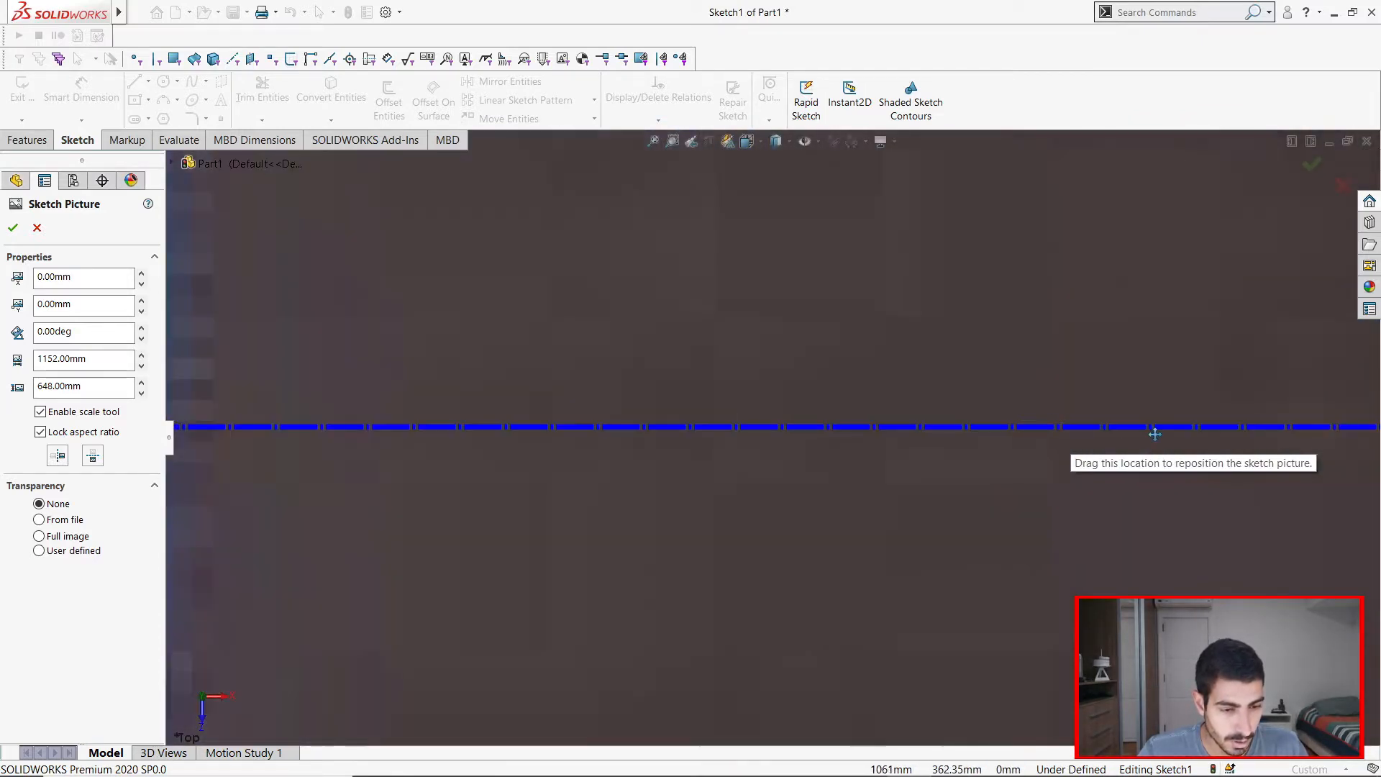
mouse_move(1113, 432)
left_mouse_down()
mouse_move(716, 433)
mouse_move(494, 412)
mouse_move(471, 395)
mouse_move(829, 512)
mouse_move(863, 351)
mouse_move(854, 316)
mouse_move(834, 431)
mouse_move(841, 484)
left_mouse_up()
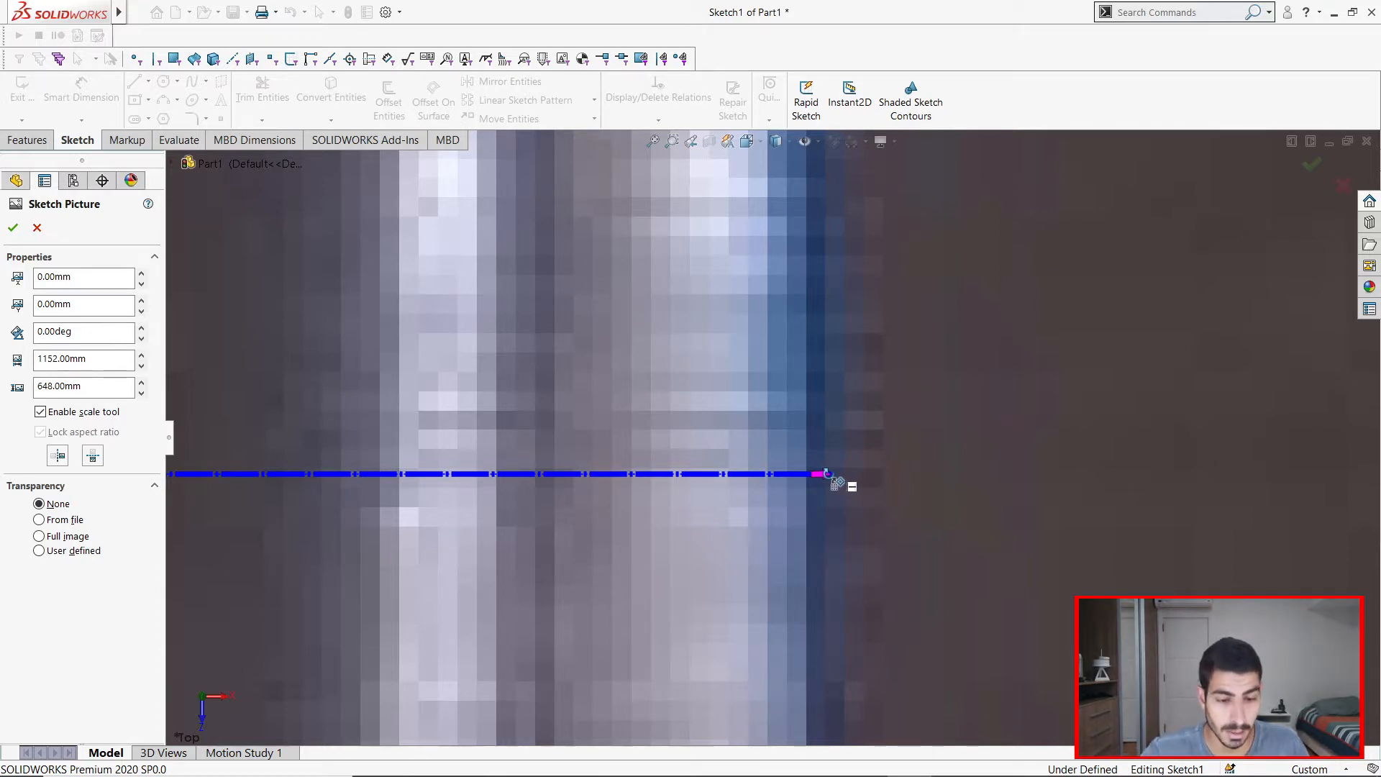
scroll(823, 475, "down", 4)
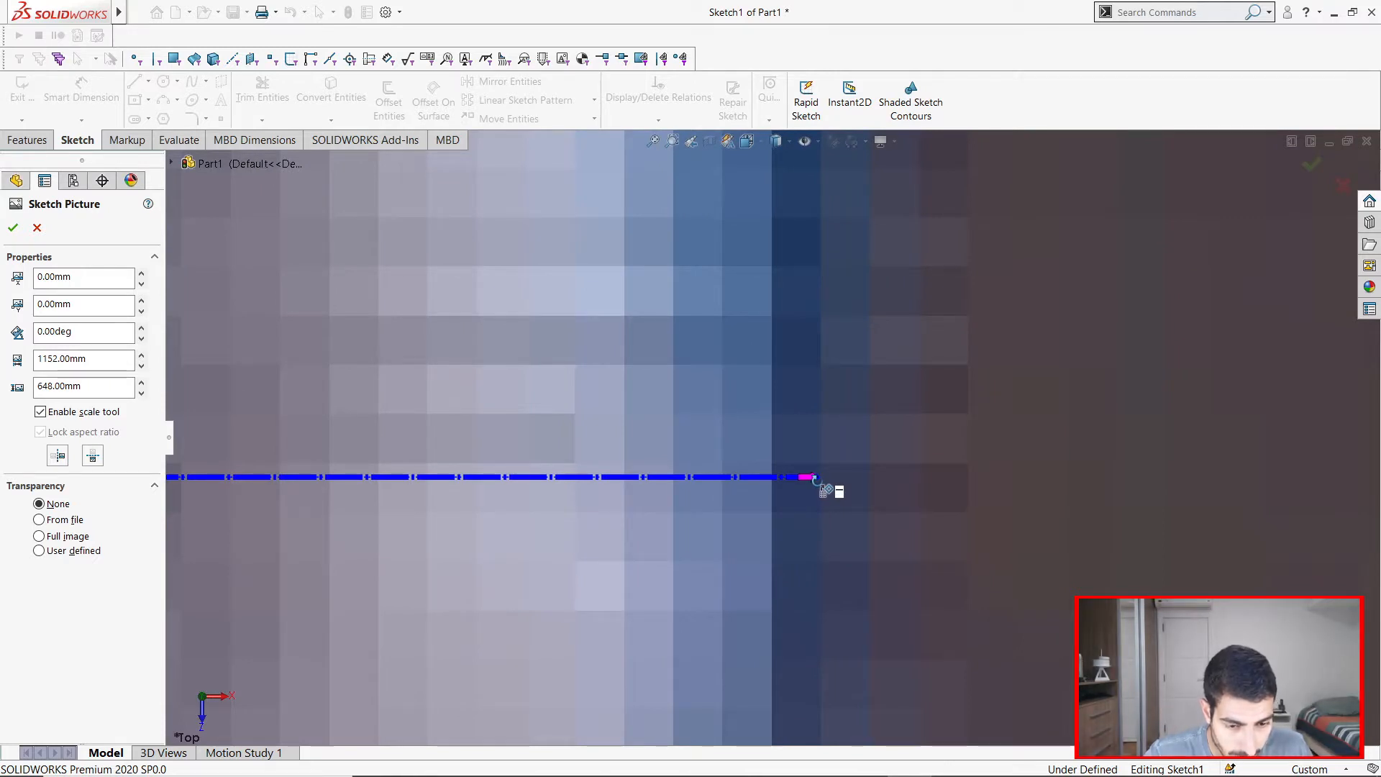
left_click(815, 476)
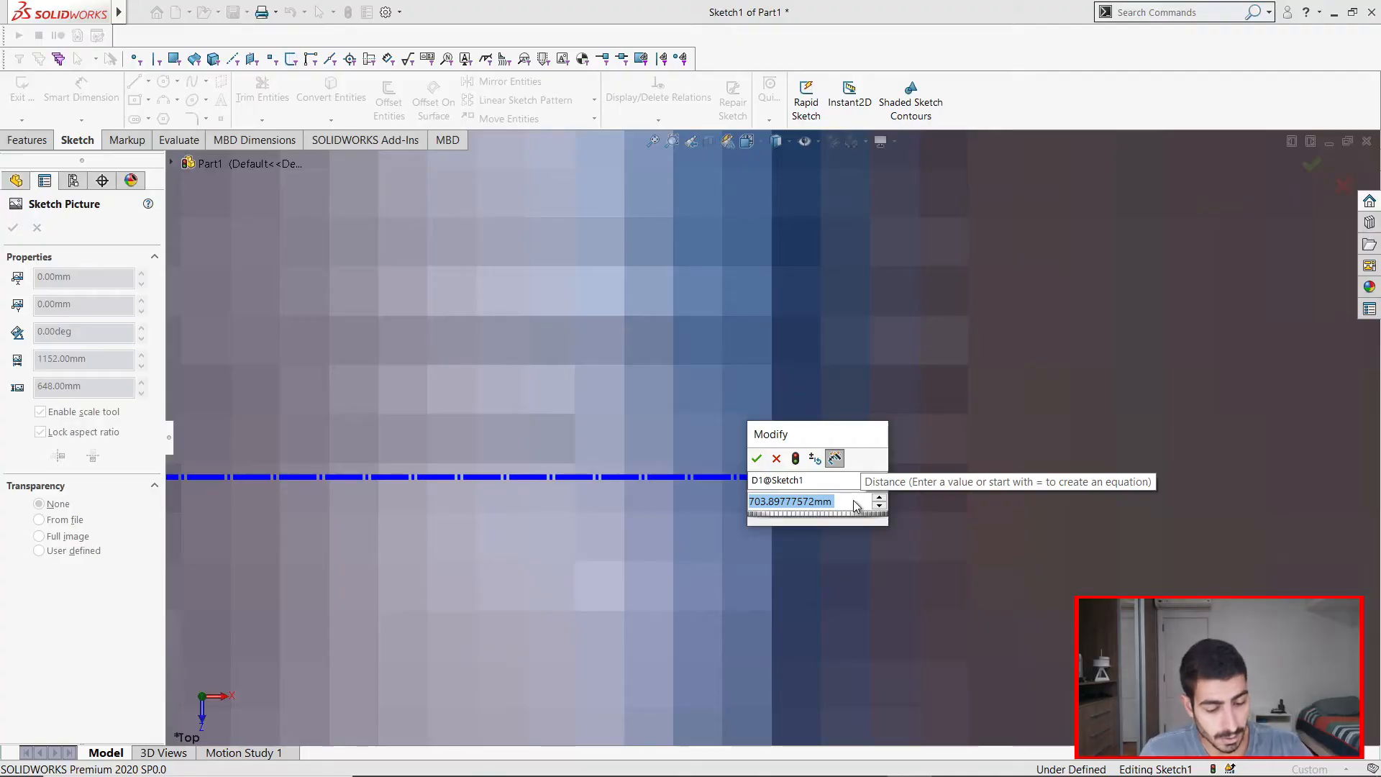
Set the scale line's real length to 14.748 cm to scale the picture.
type("14,")
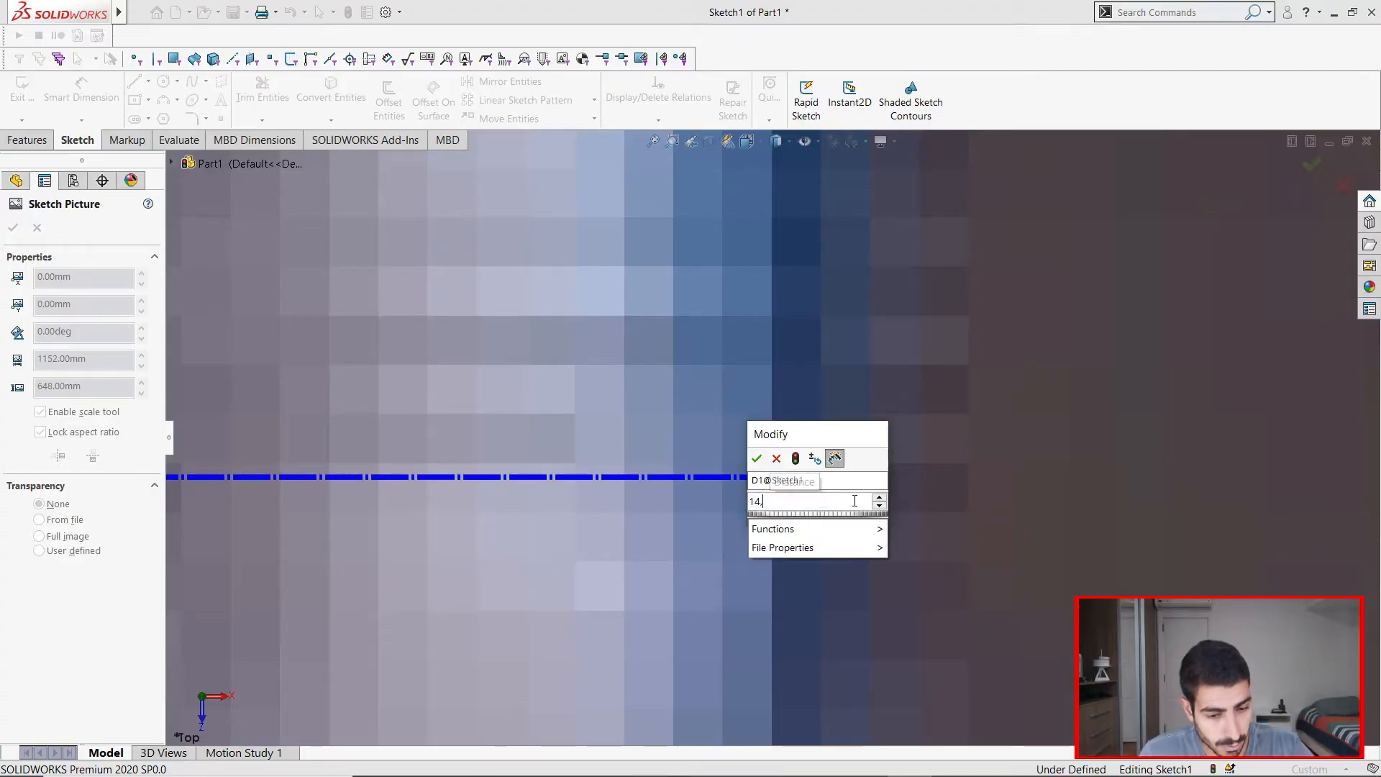
type("748cm")
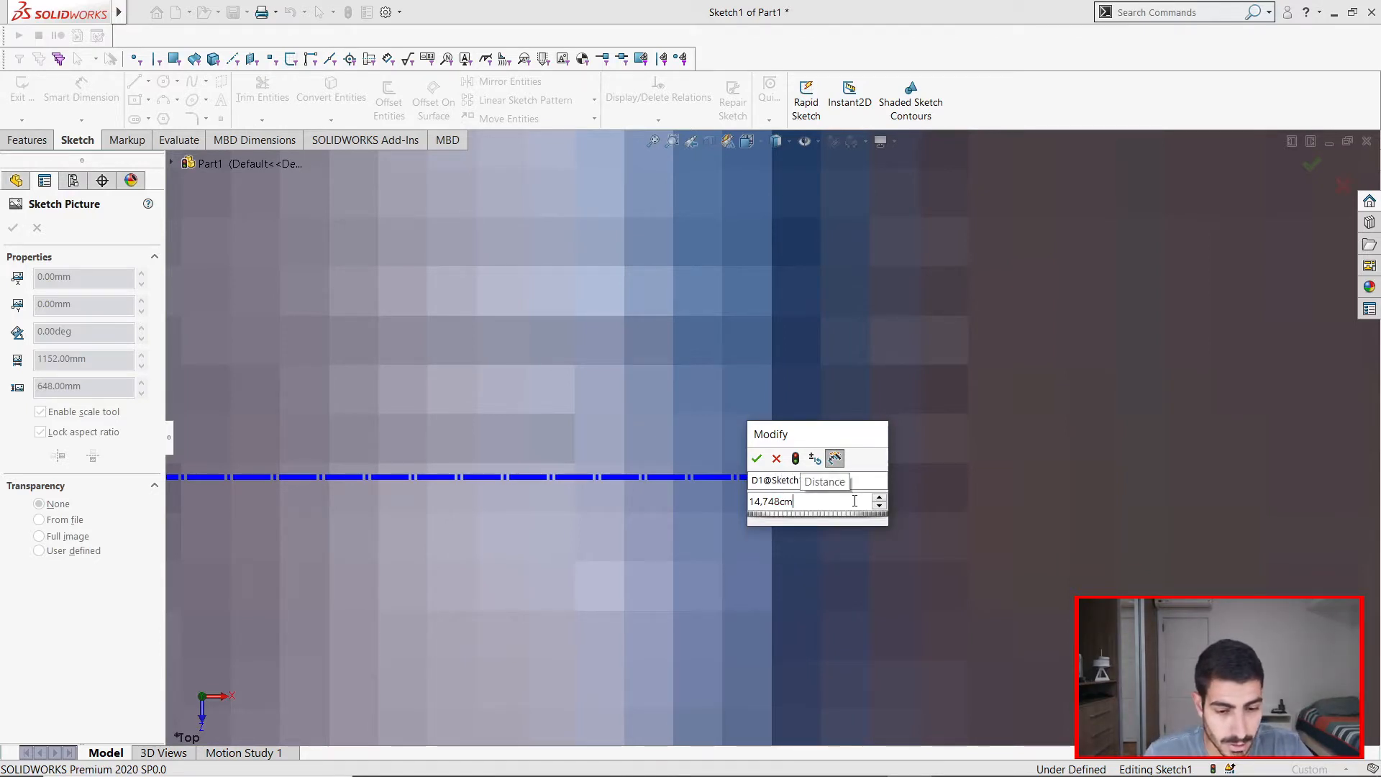
key("Return")
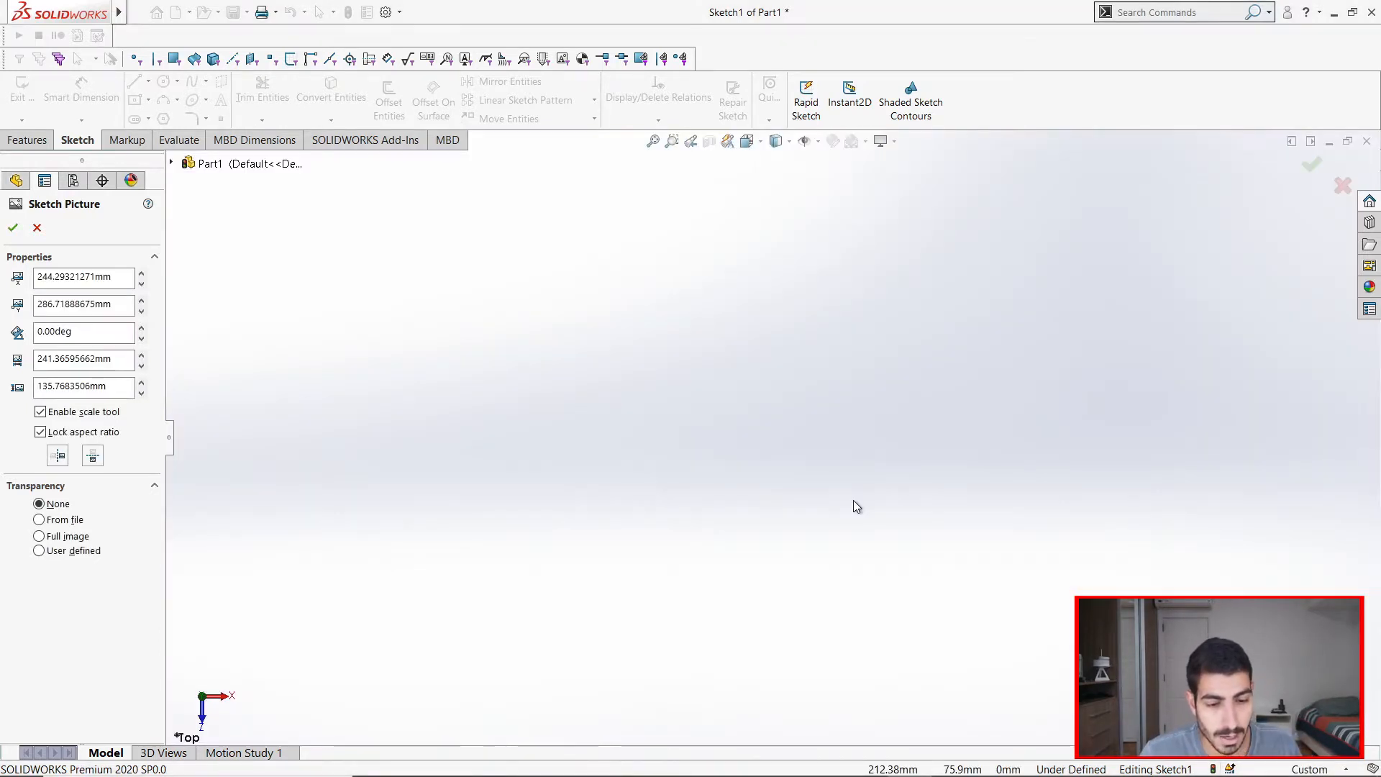
Move the scaled sketch picture close to the sketch origin.
scroll(875, 517, "up", 14)
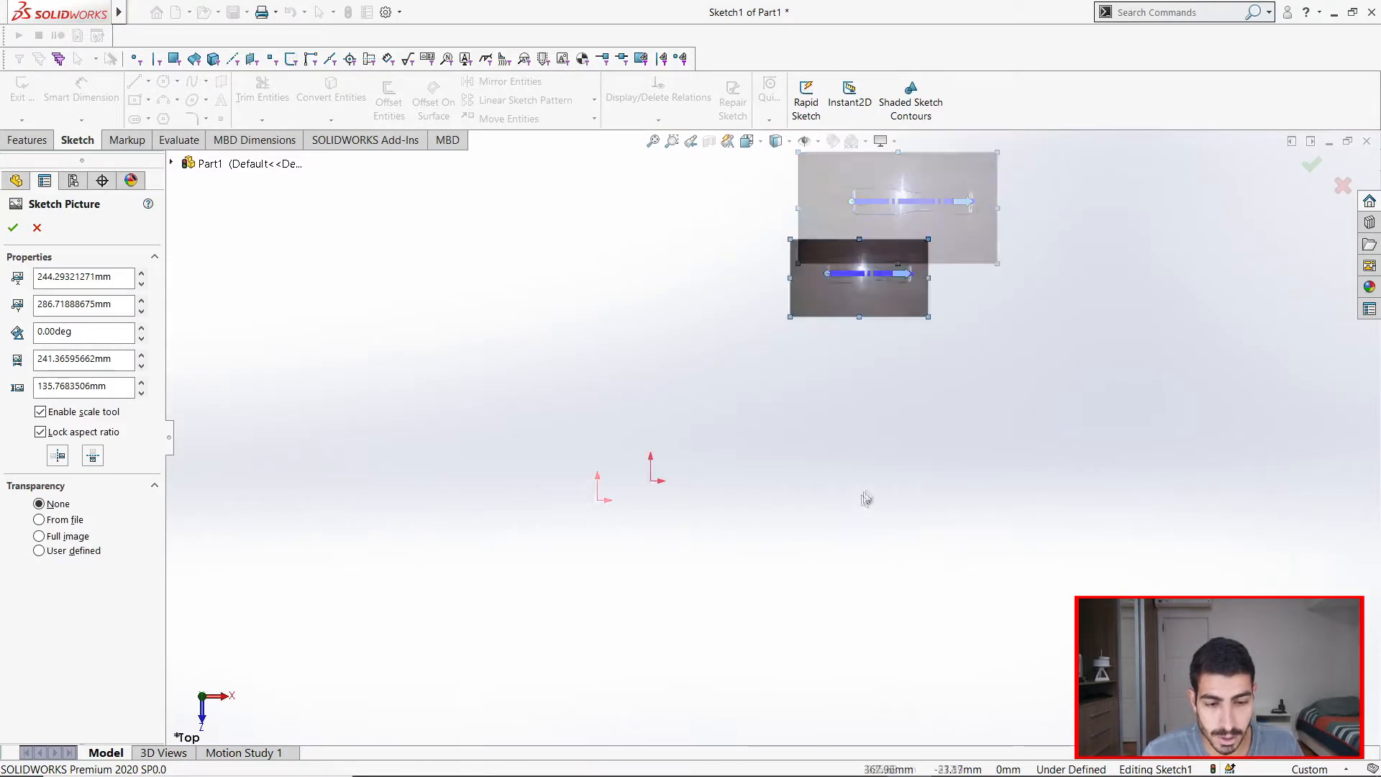
scroll(812, 385, "down", 8)
scroll(742, 424, "down", 5)
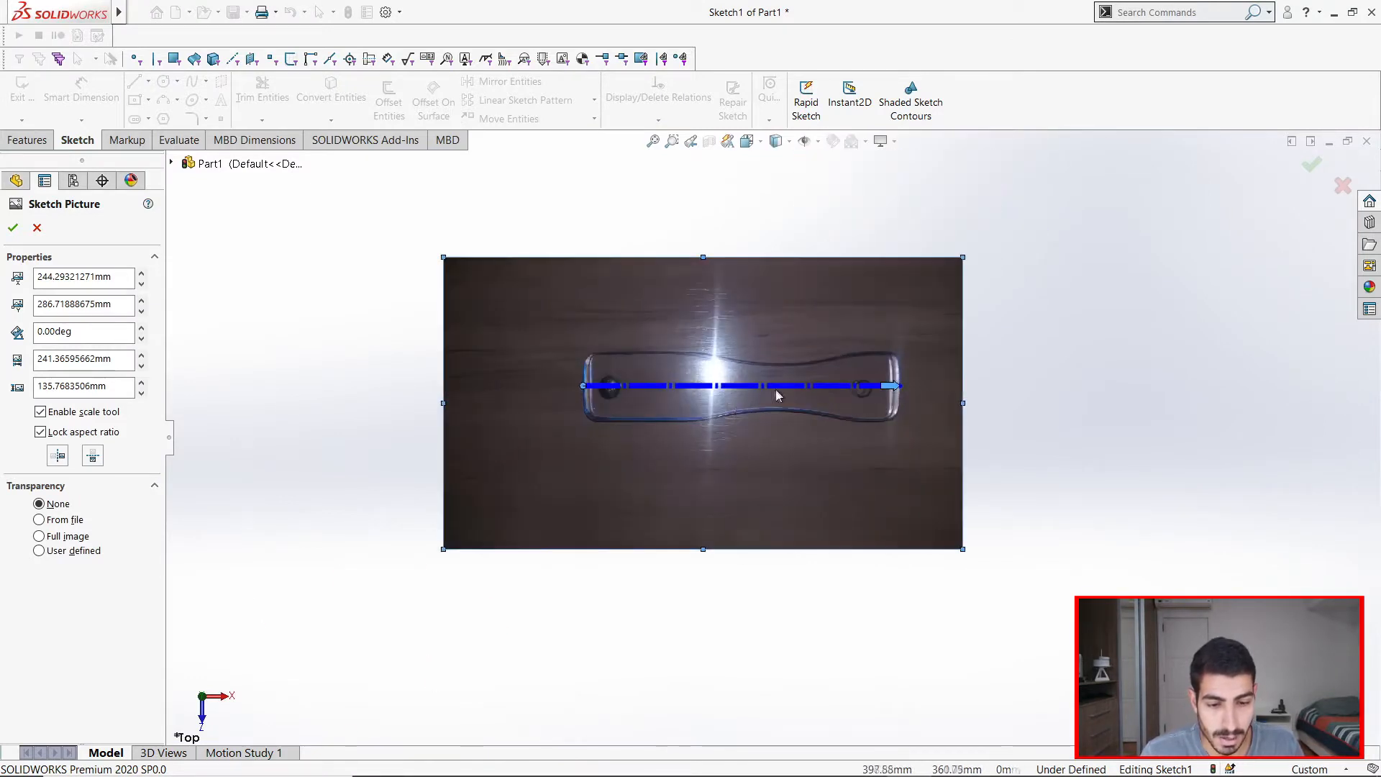
scroll(796, 426, "up", 10)
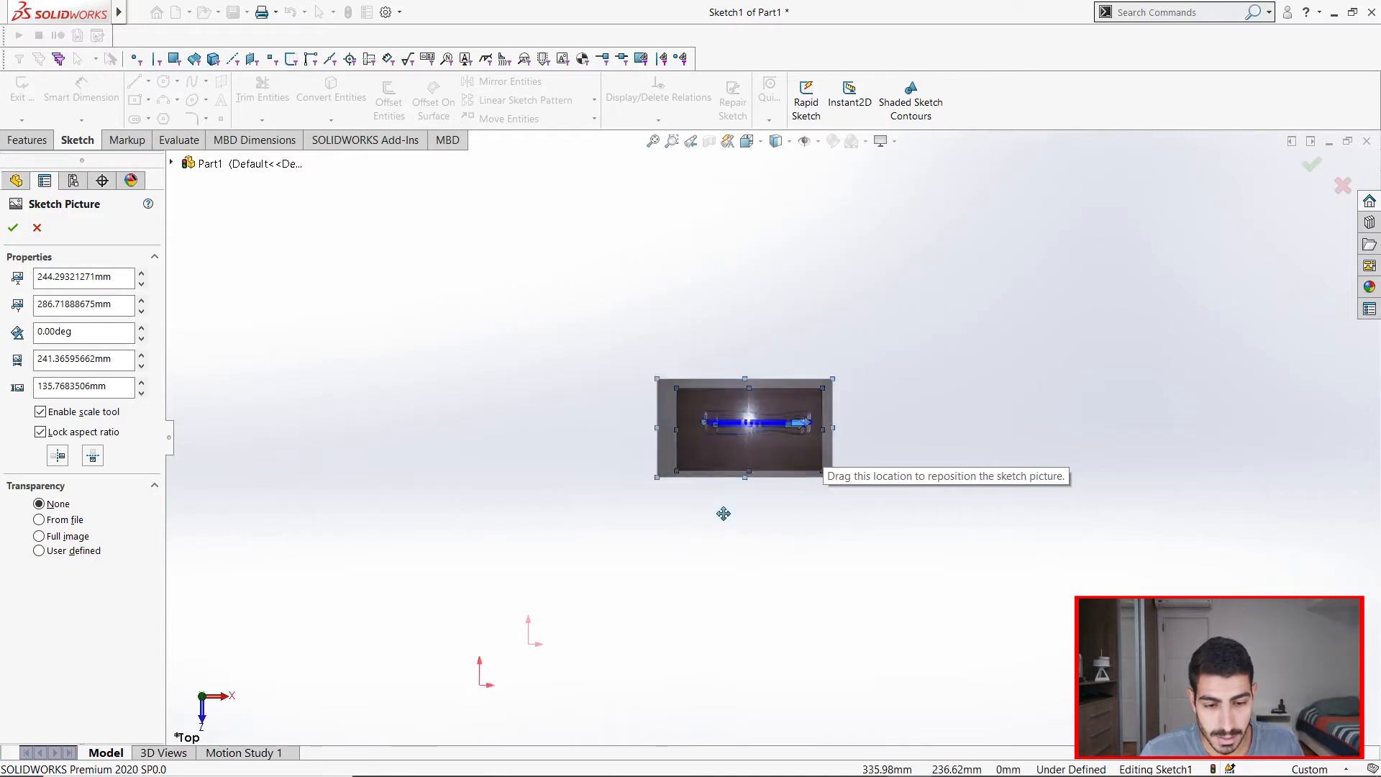
mouse_move(737, 451)
left_mouse_down()
mouse_move(672, 550)
mouse_move(608, 581)
mouse_move(638, 588)
mouse_move(618, 595)
left_mouse_up()
key("f")
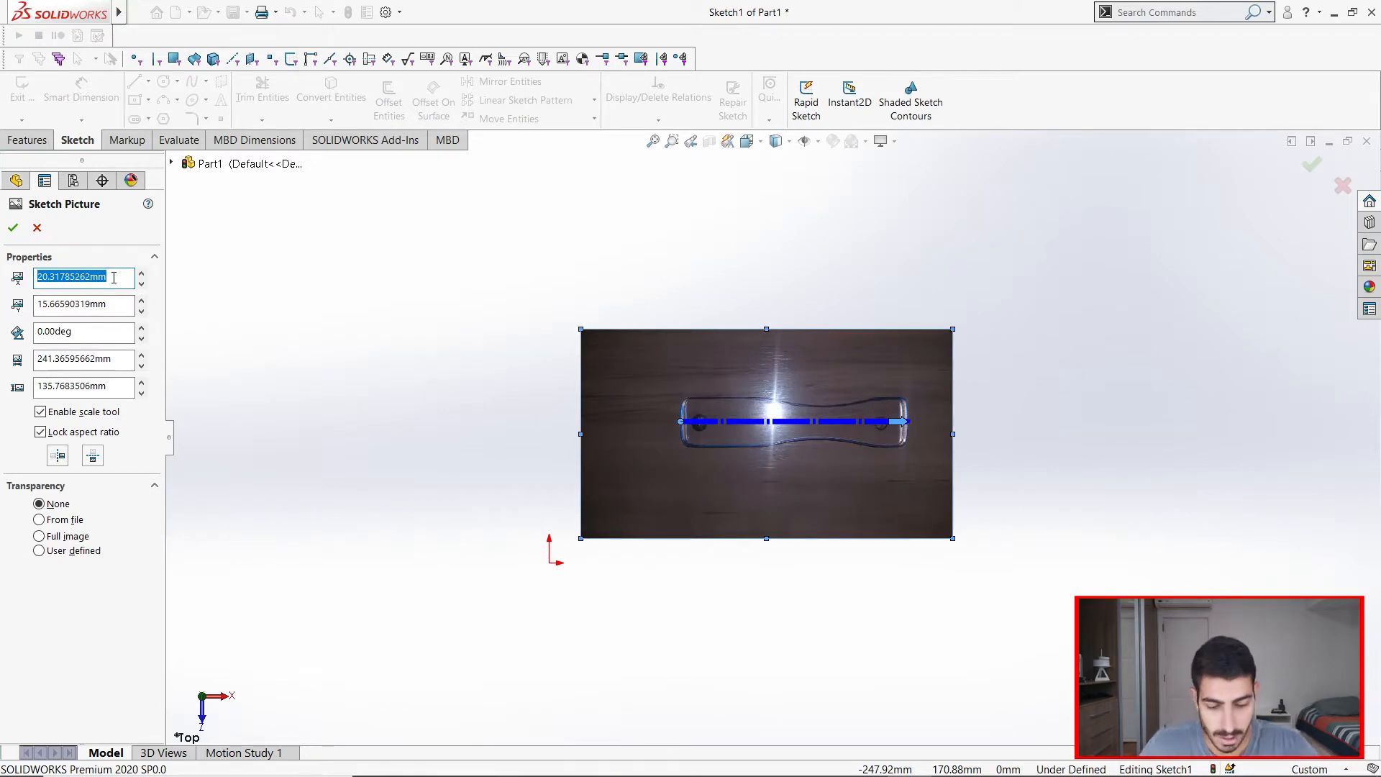
Set the scaled picture's X and Y position to 0 mm and accept the picture properties.
type("0")
type("0")
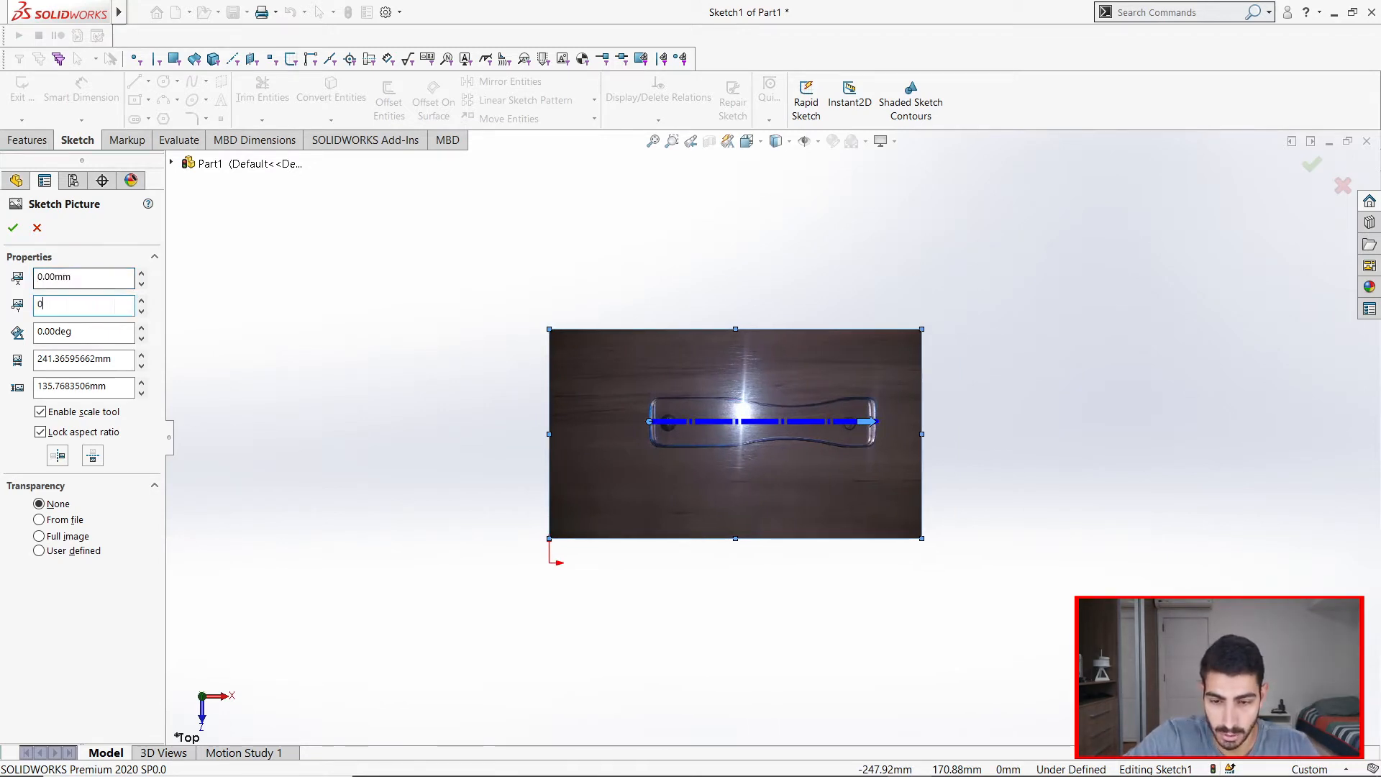
key("Return")
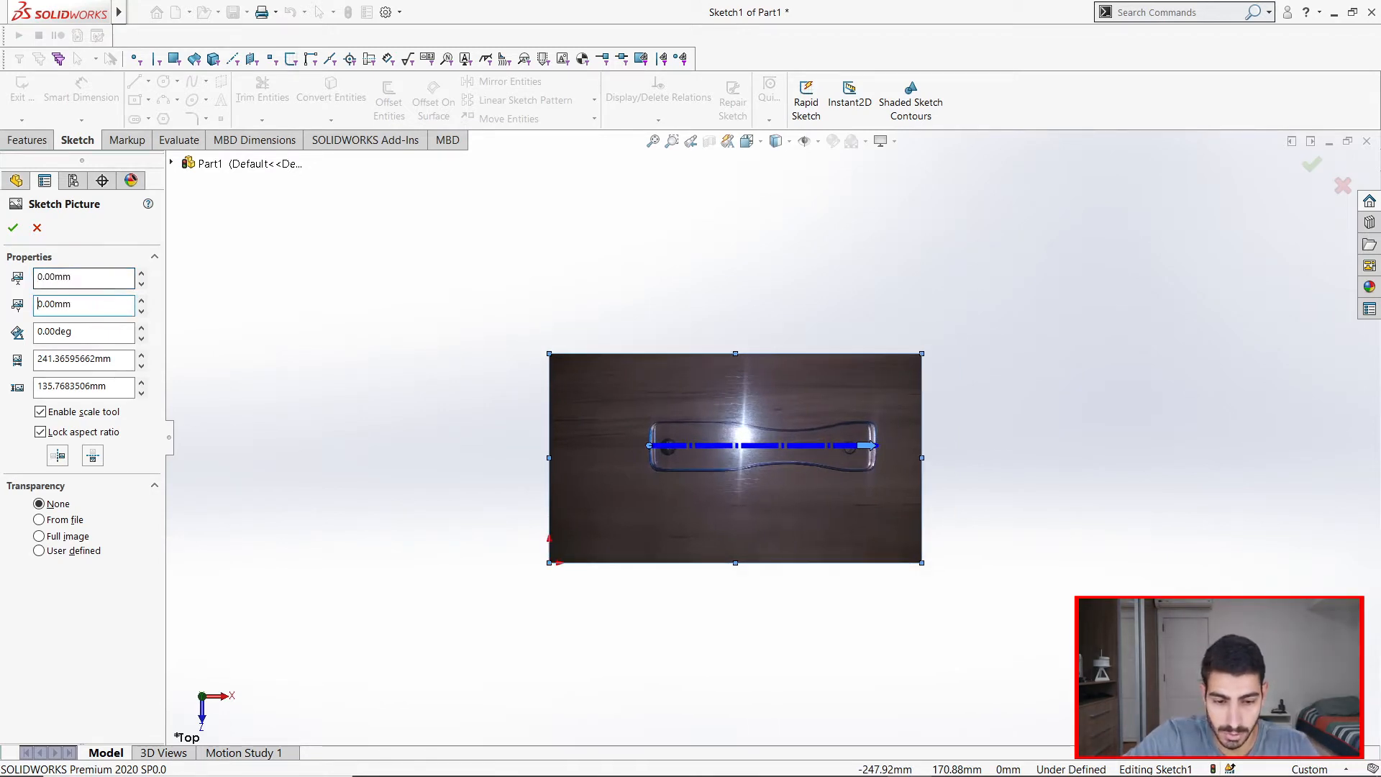
left_click(14, 228)
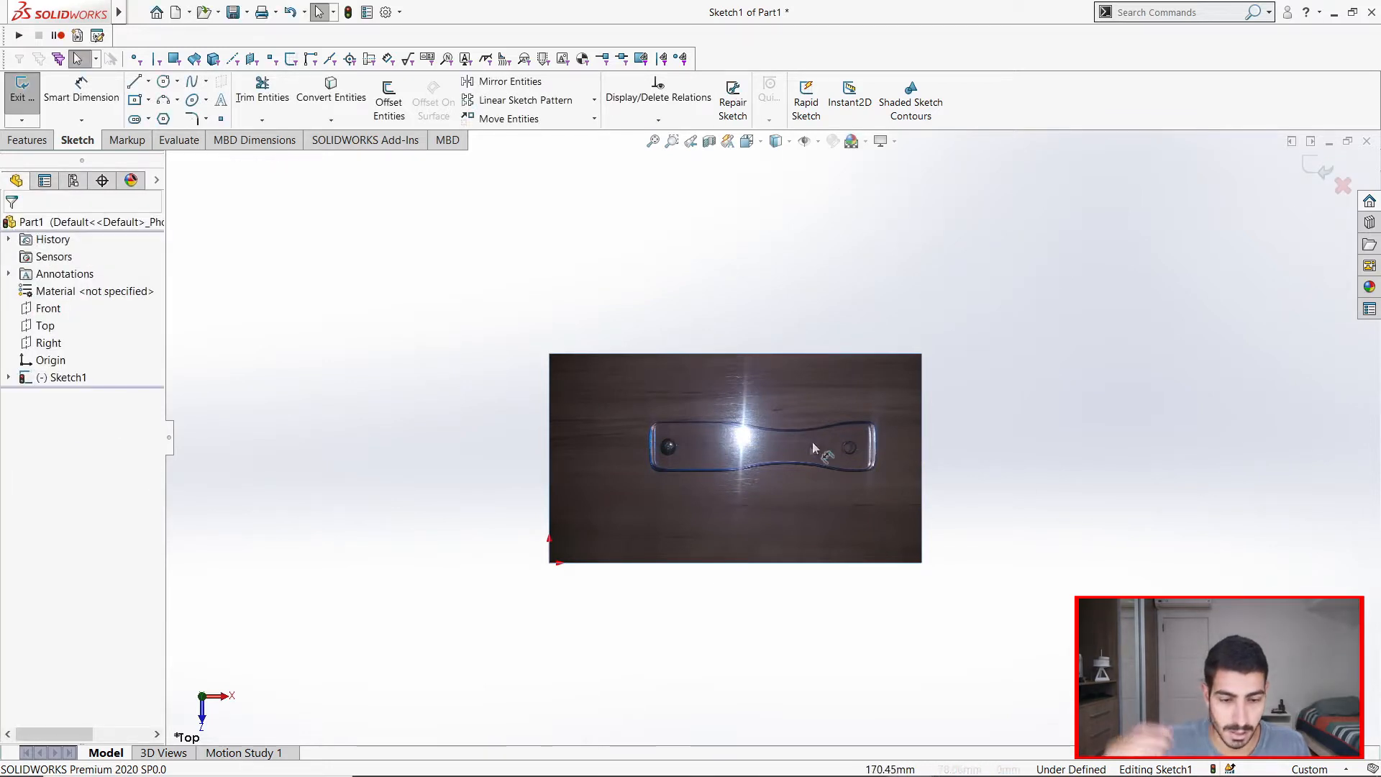
Exit the sketch holding the picture and start a new sketch on the Top plane.
scroll(852, 433, "down", 2)
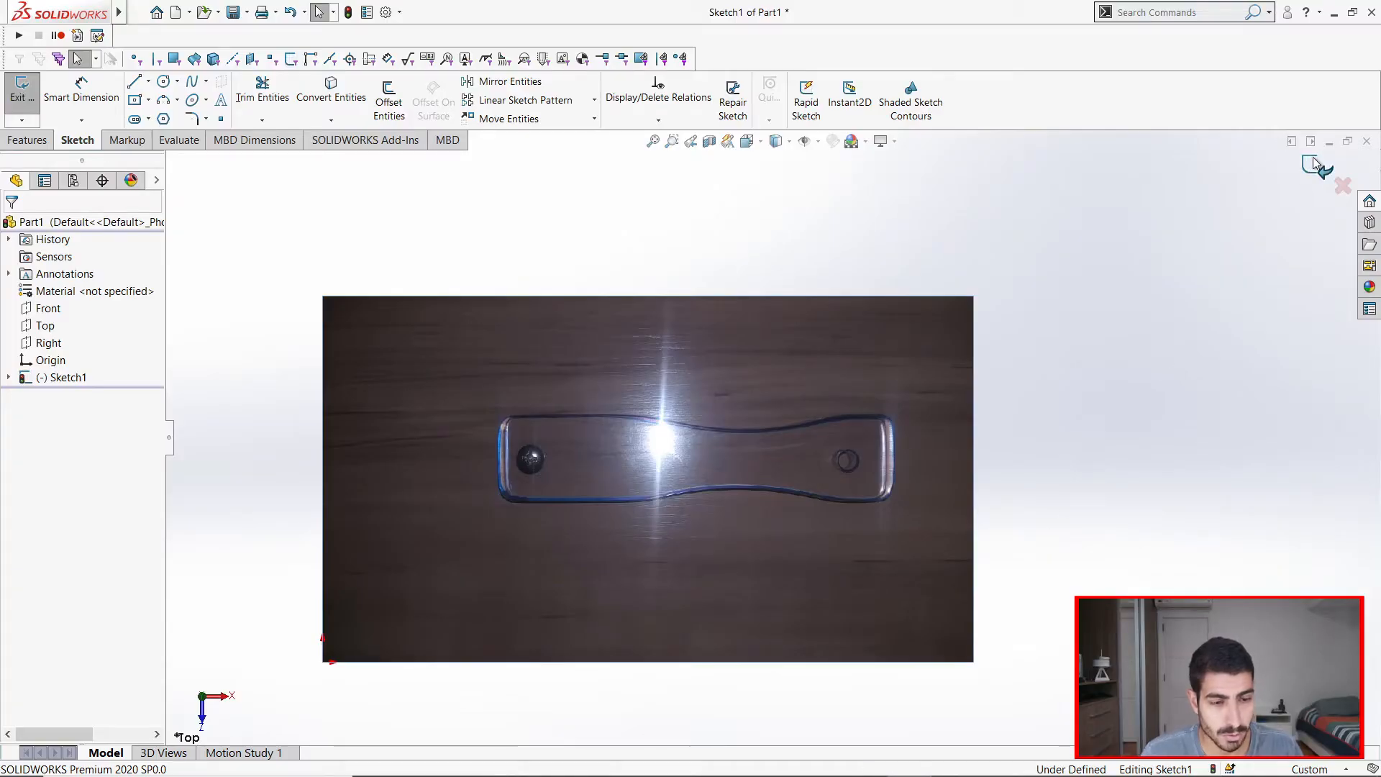
left_click(1313, 157)
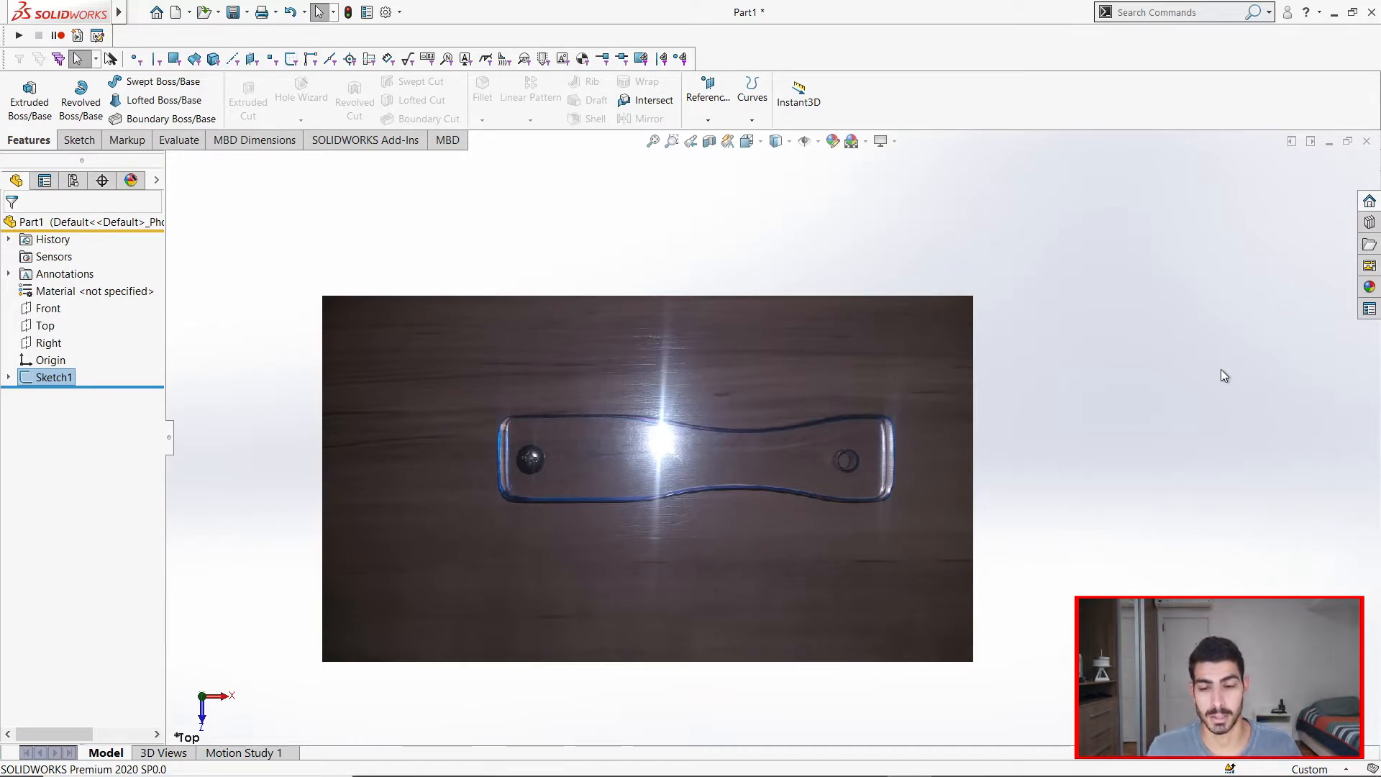
left_click(44, 325)
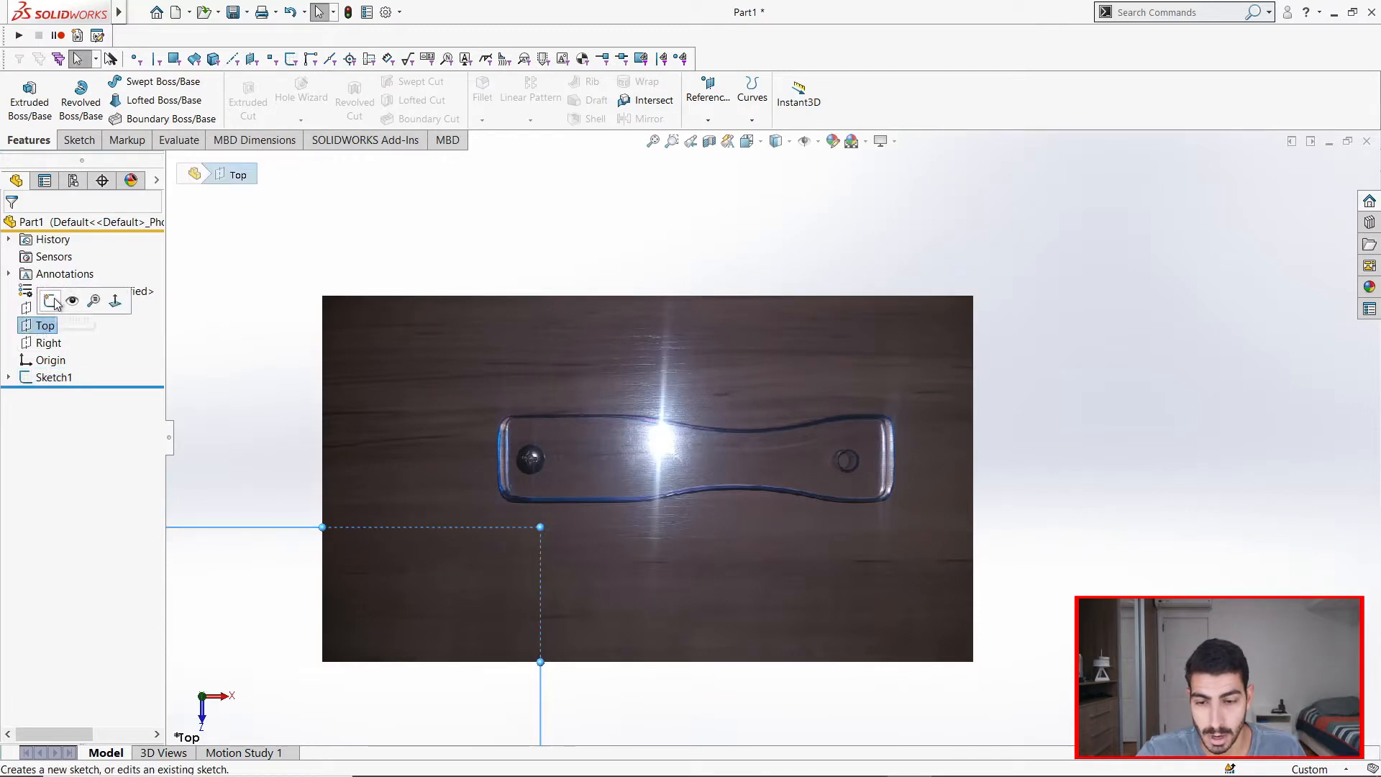
left_click(50, 302)
right_click(446, 361)
left_click(704, 230)
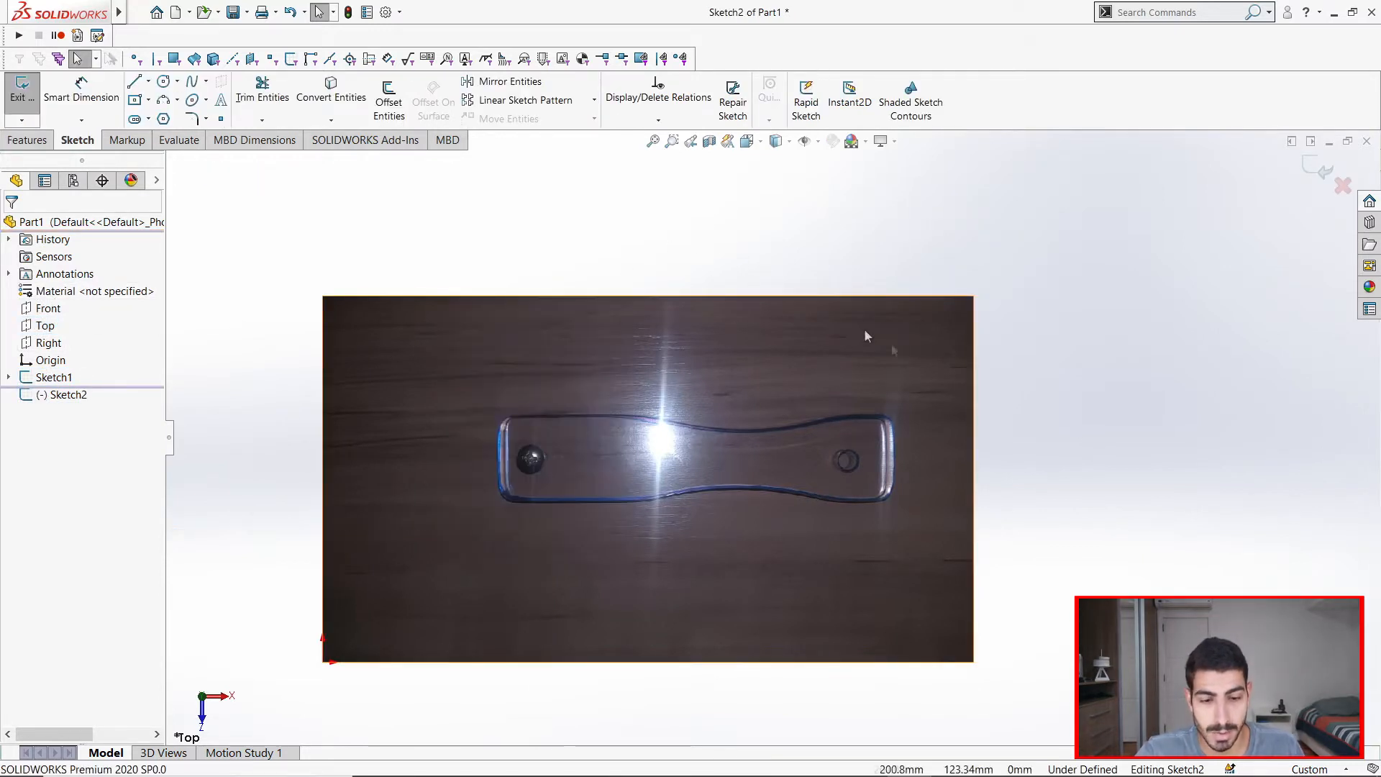
scroll(762, 446, "down", 4)
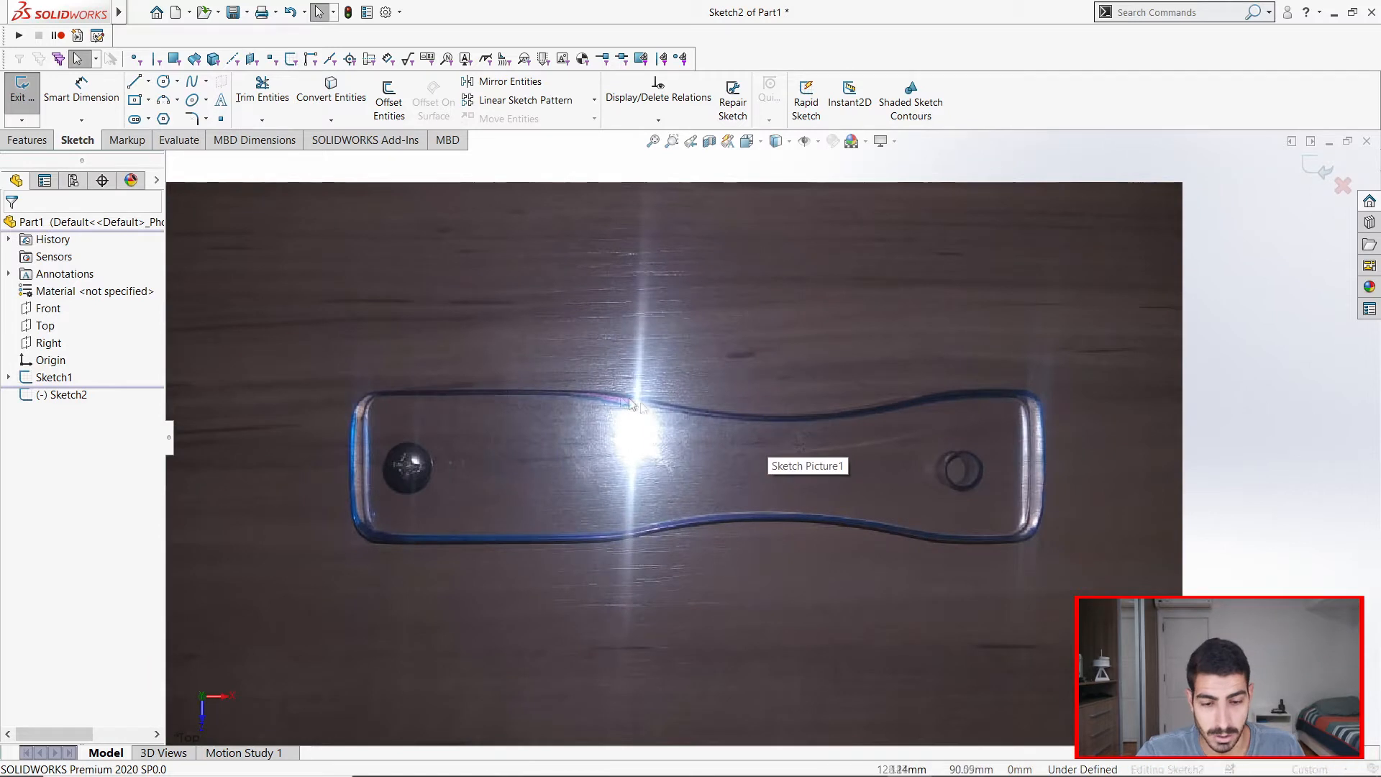
Draw a trial wavy spline above and beside the handle photo, and undo it.
left_click(193, 82)
key("z")
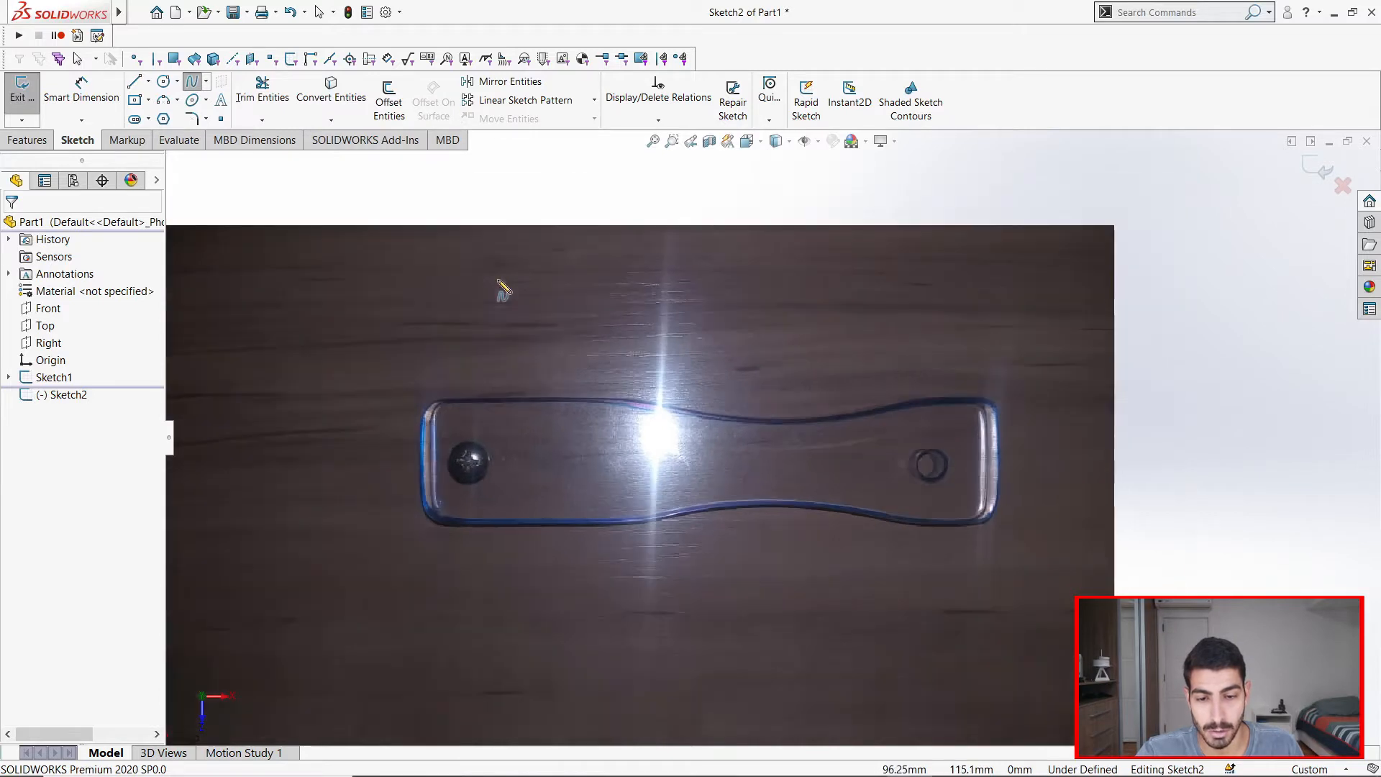
left_click(437, 190)
left_click(621, 268)
left_click(818, 217)
left_click(913, 304)
left_click(1176, 217)
left_click(1247, 362)
left_click(1191, 491)
left_click(1143, 451)
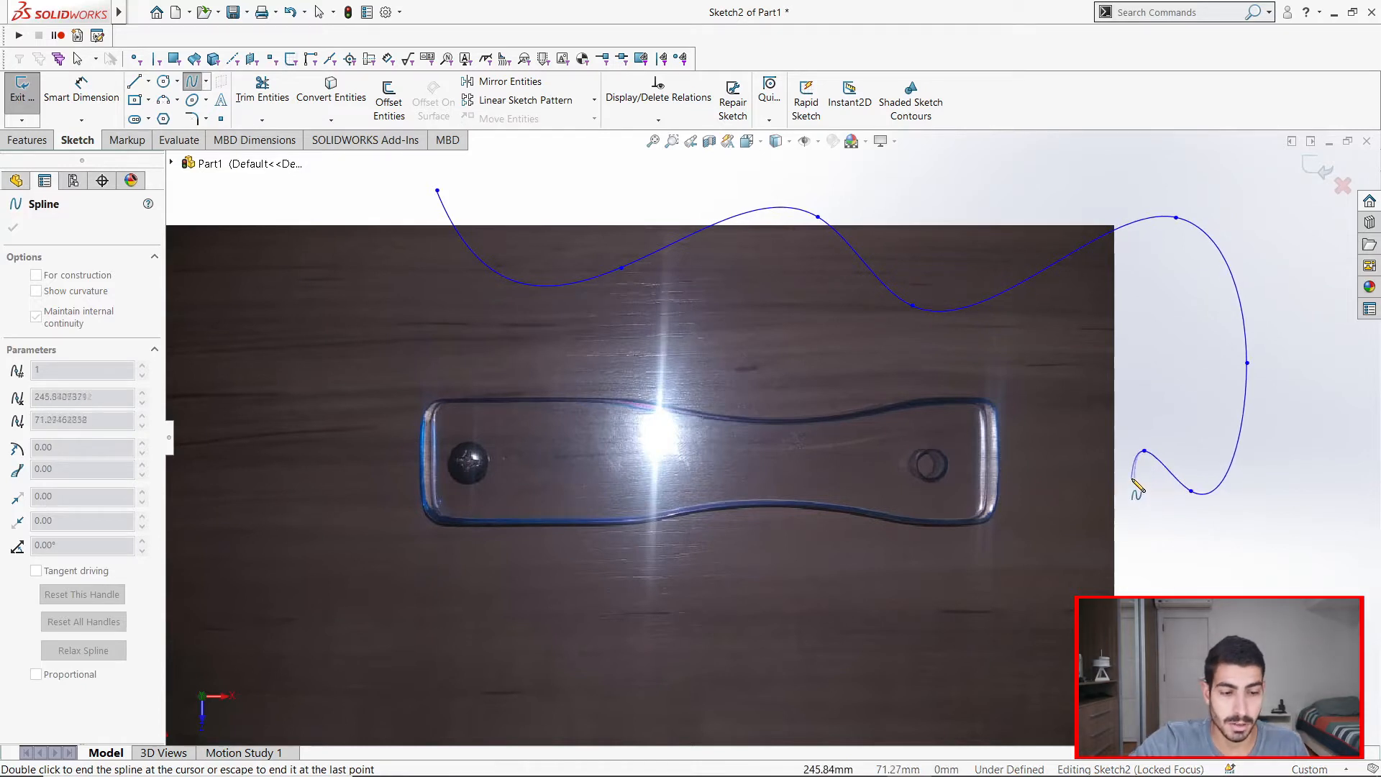
key("Escape")
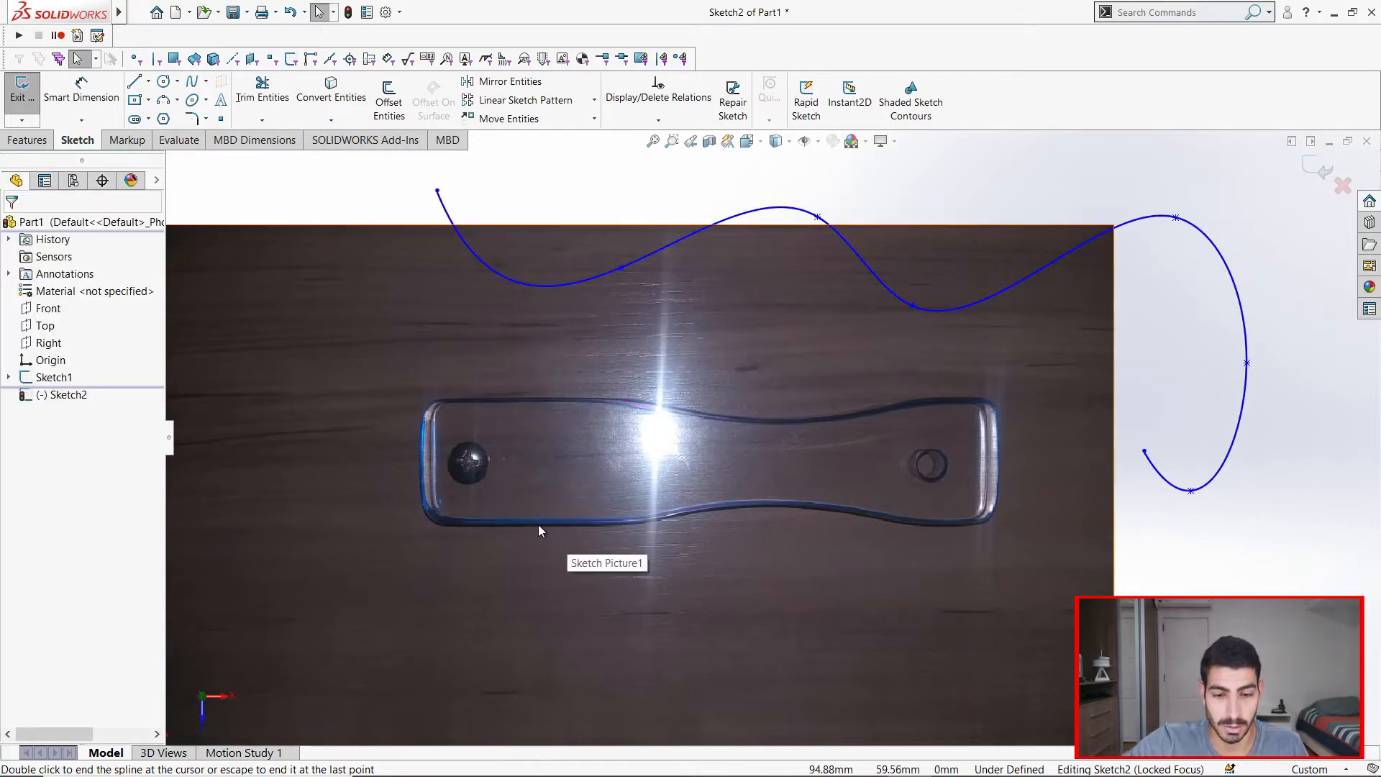
key("ctrl+z")
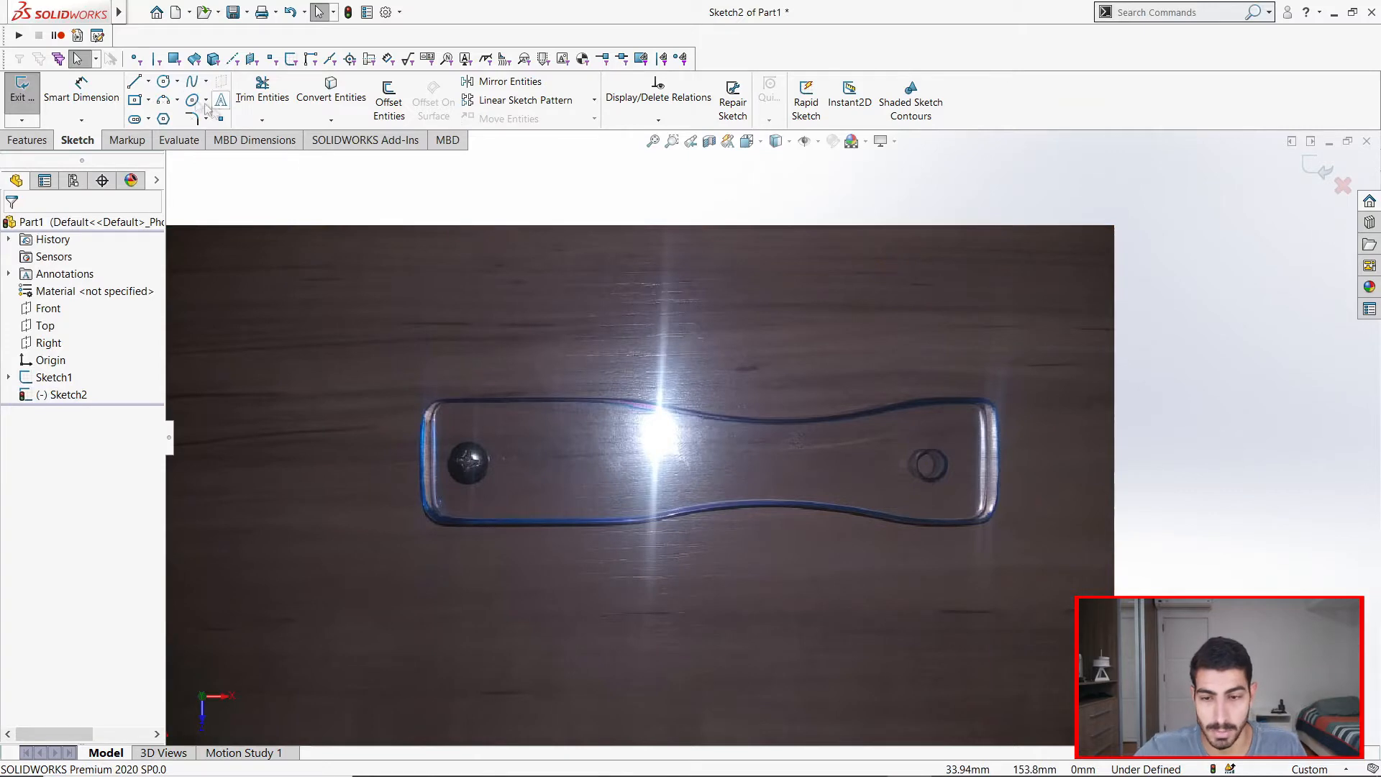
Start a spline on the handle outline at its upper-left corner and place a second point on the upper edge.
left_click(191, 83)
scroll(468, 445, "up", 2)
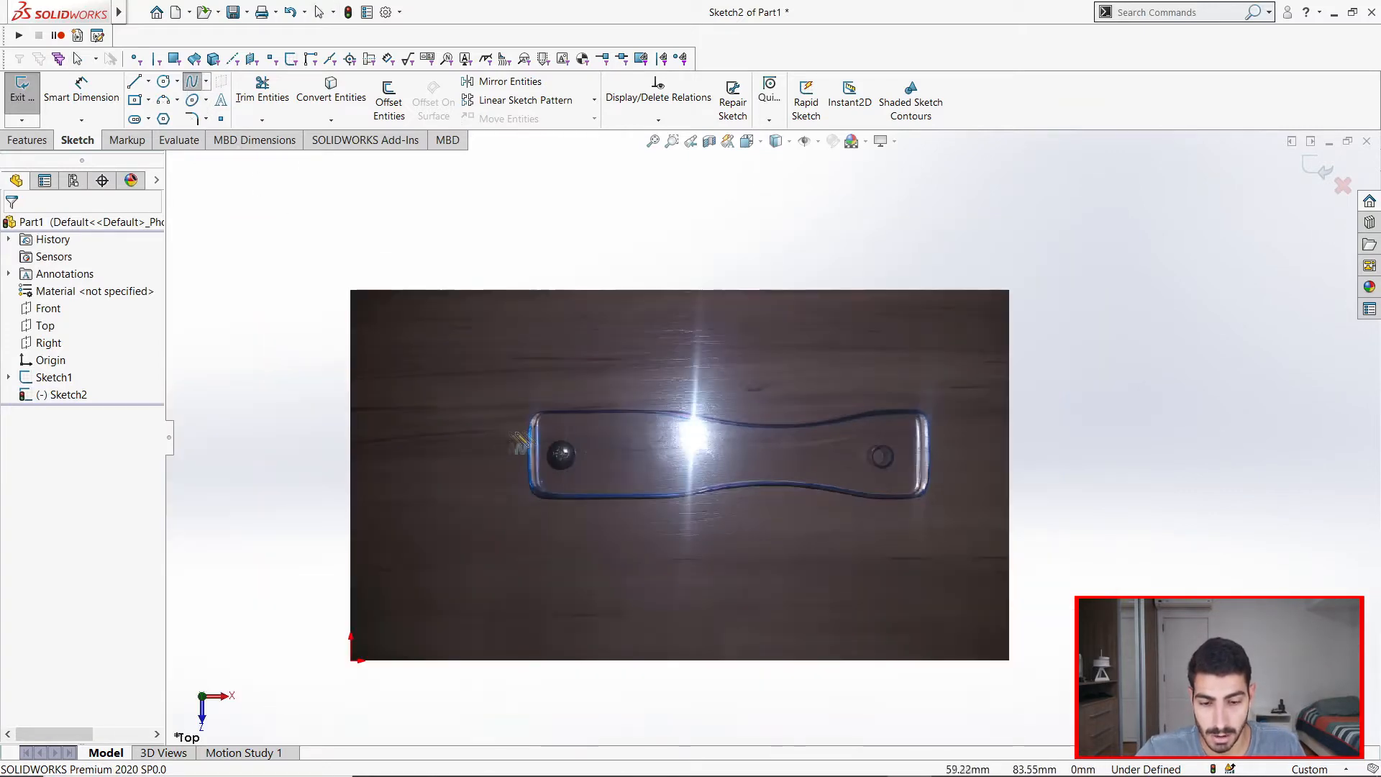
scroll(525, 410, "down", 3)
scroll(594, 440, "down", 5)
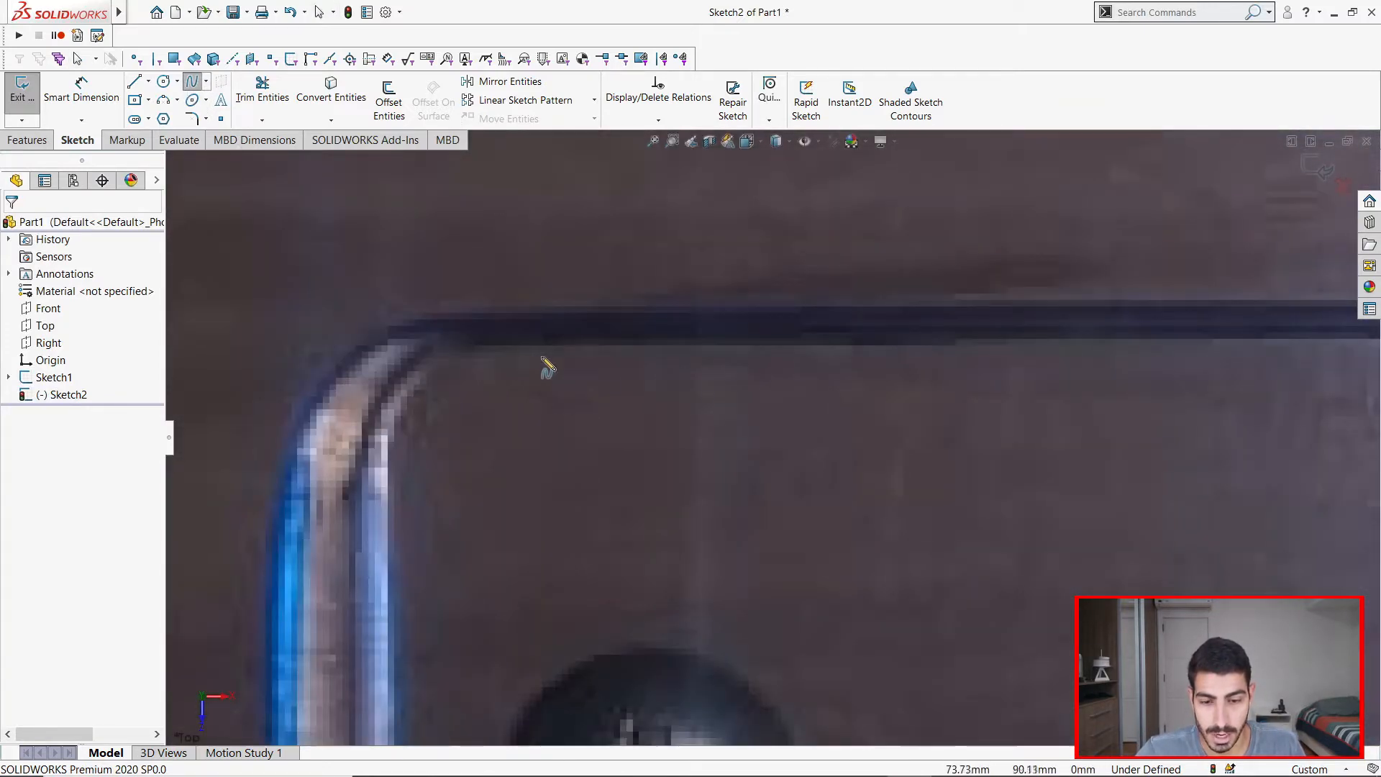
left_click(453, 317)
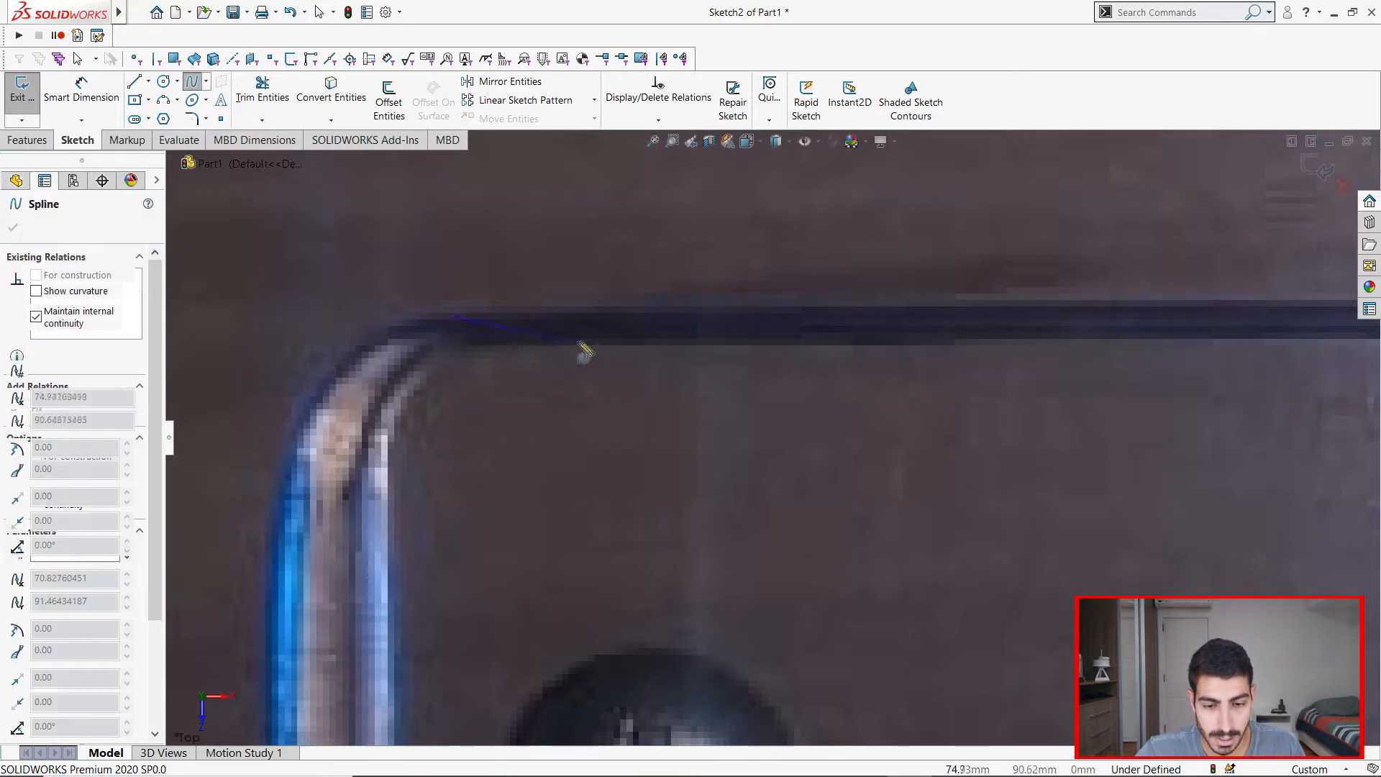
left_click(691, 310)
Continue the spline with points along the outer side of the handle's straight upper edge towards the bright reflection.
scroll(791, 323, "up", 2)
scroll(885, 359, "down", 2)
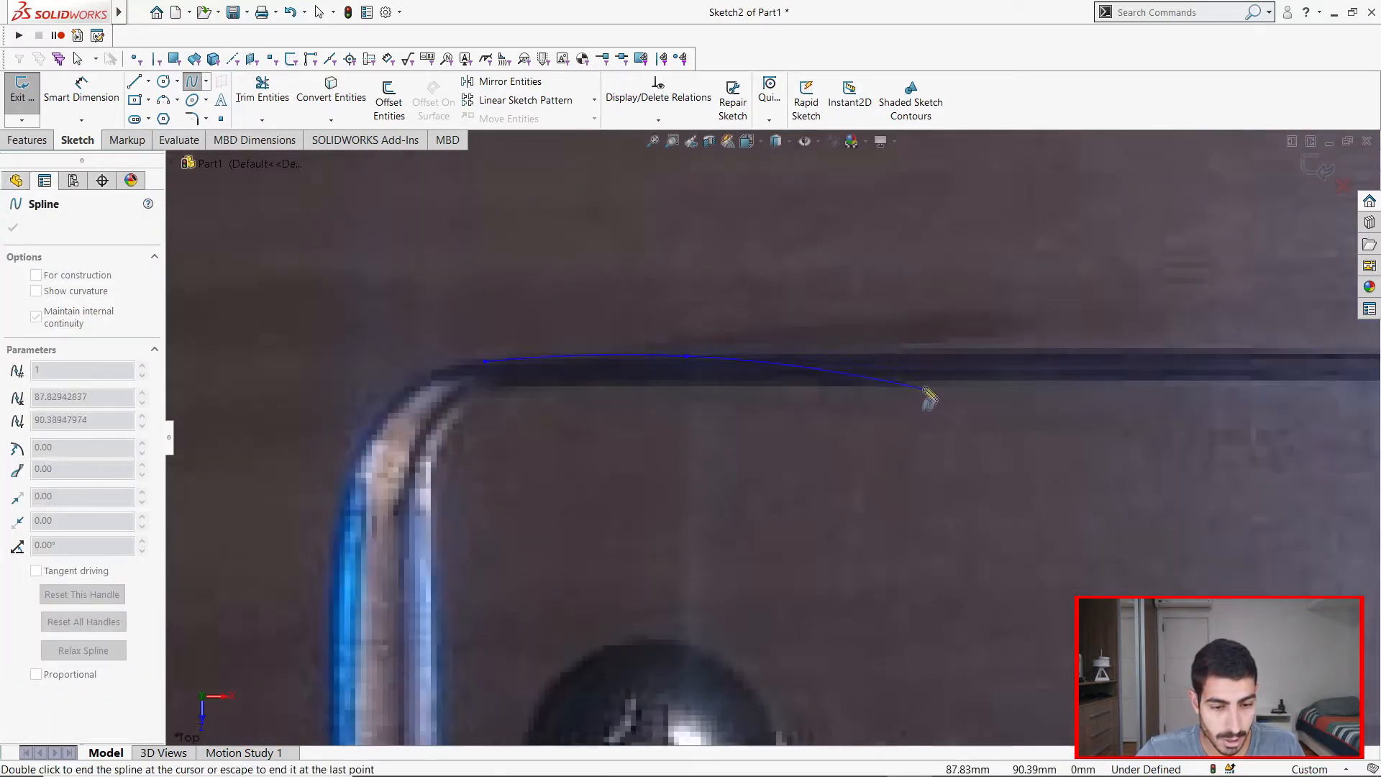
left_click(928, 355)
scroll(971, 370, "up", 2)
scroll(927, 417, "down", 2)
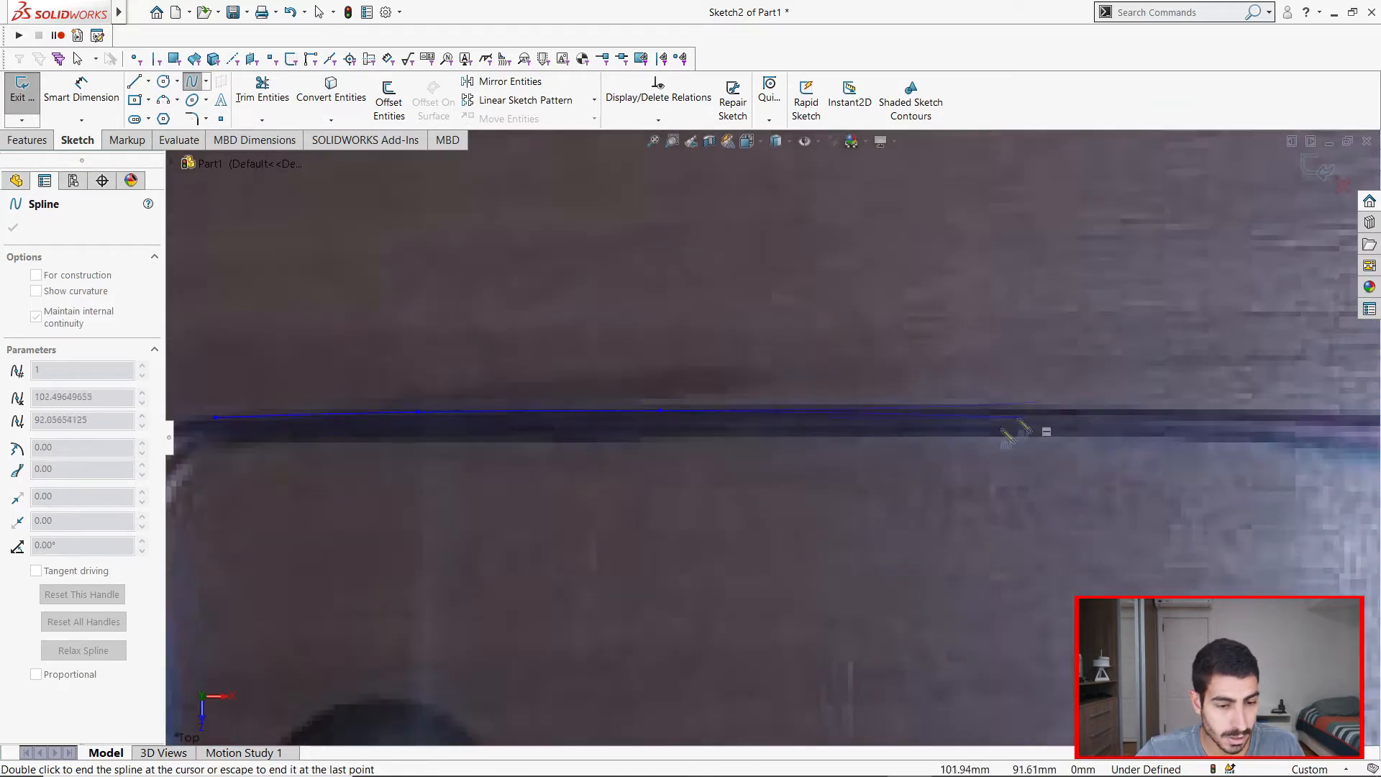
left_click(923, 411)
scroll(923, 410, "up", 3)
scroll(900, 408, "down", 2)
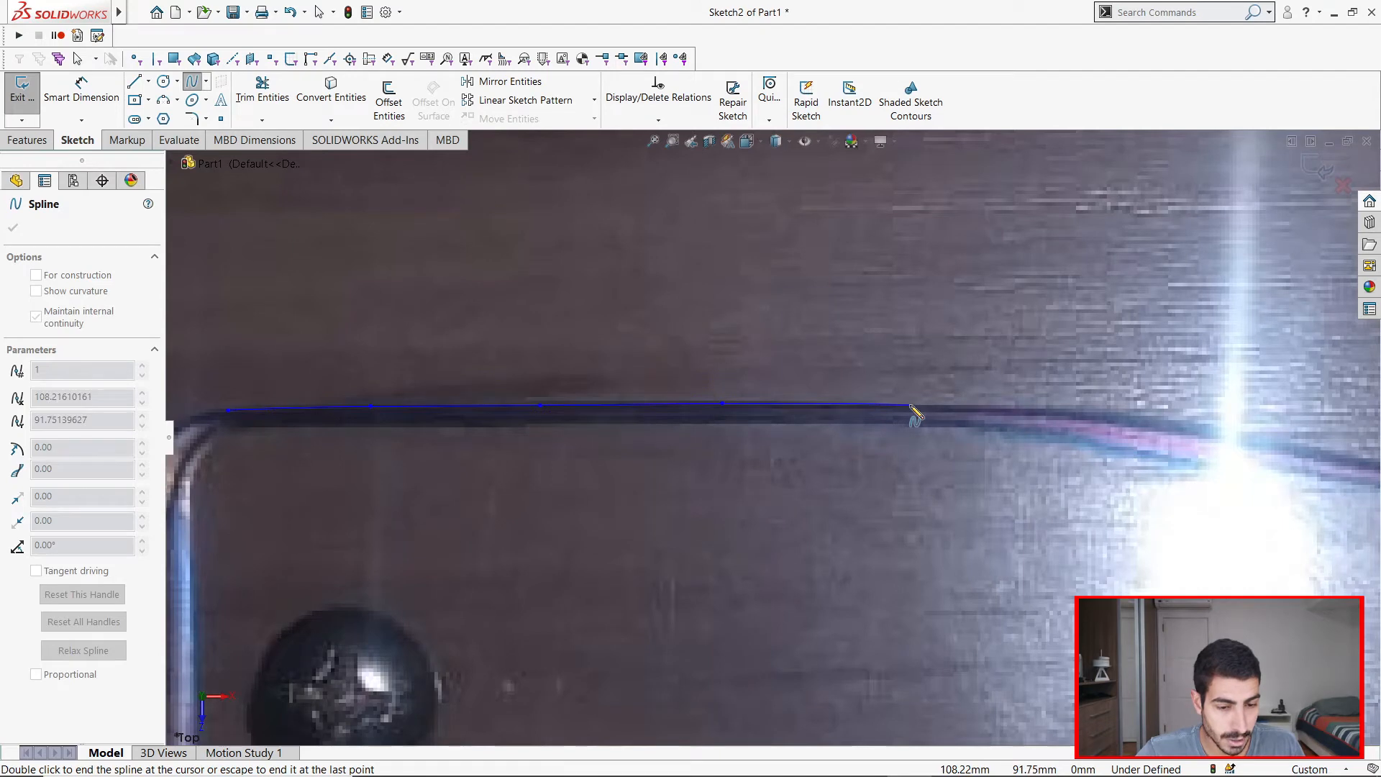
scroll(915, 411, "down", 5)
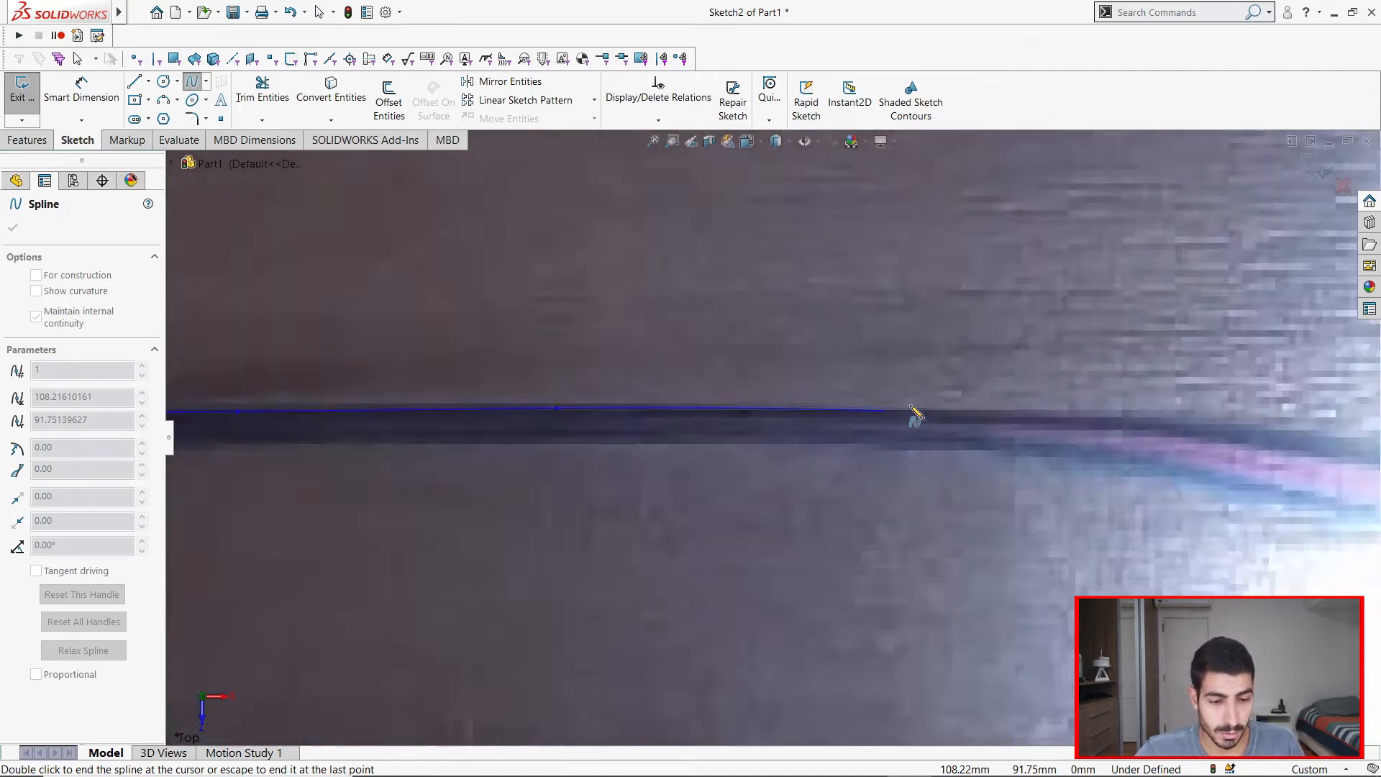
scroll(836, 416, "down", 2)
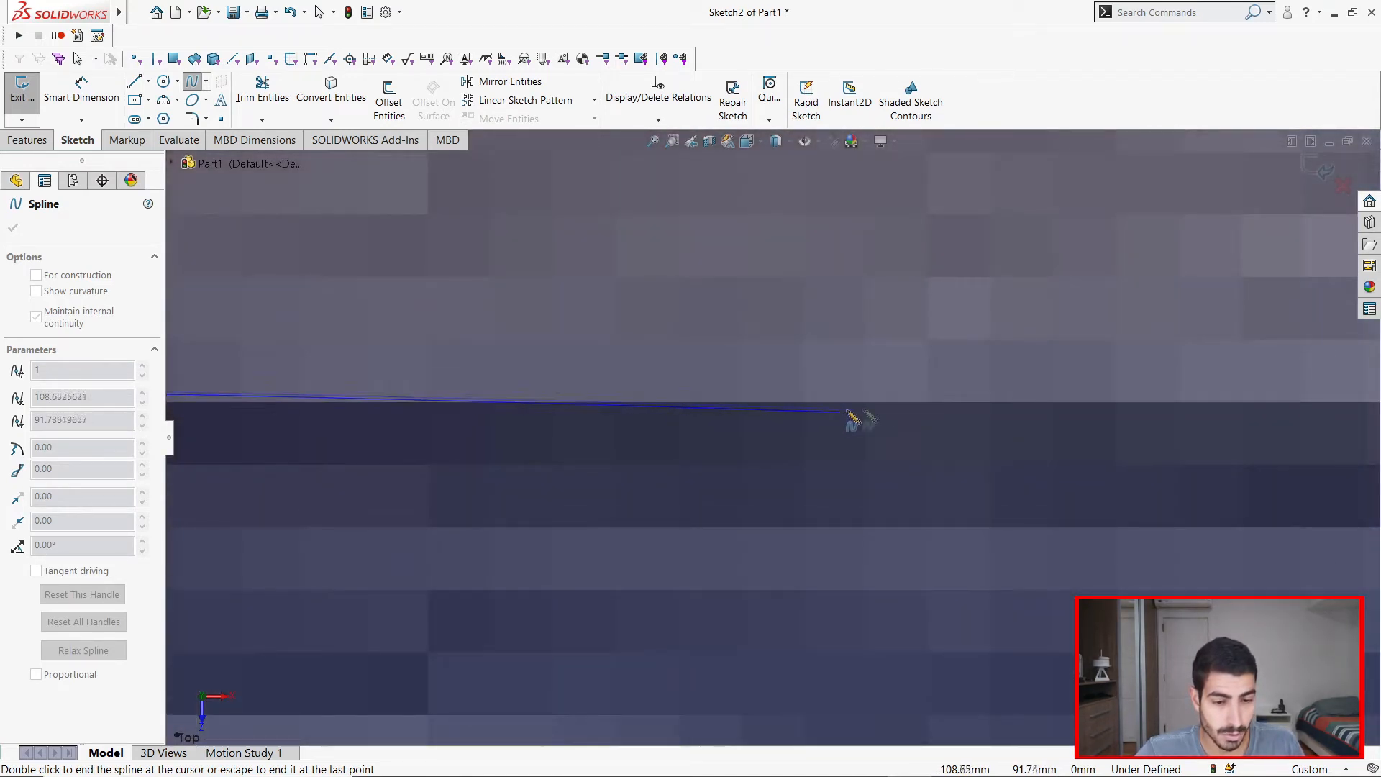
scroll(931, 464, "up", 5)
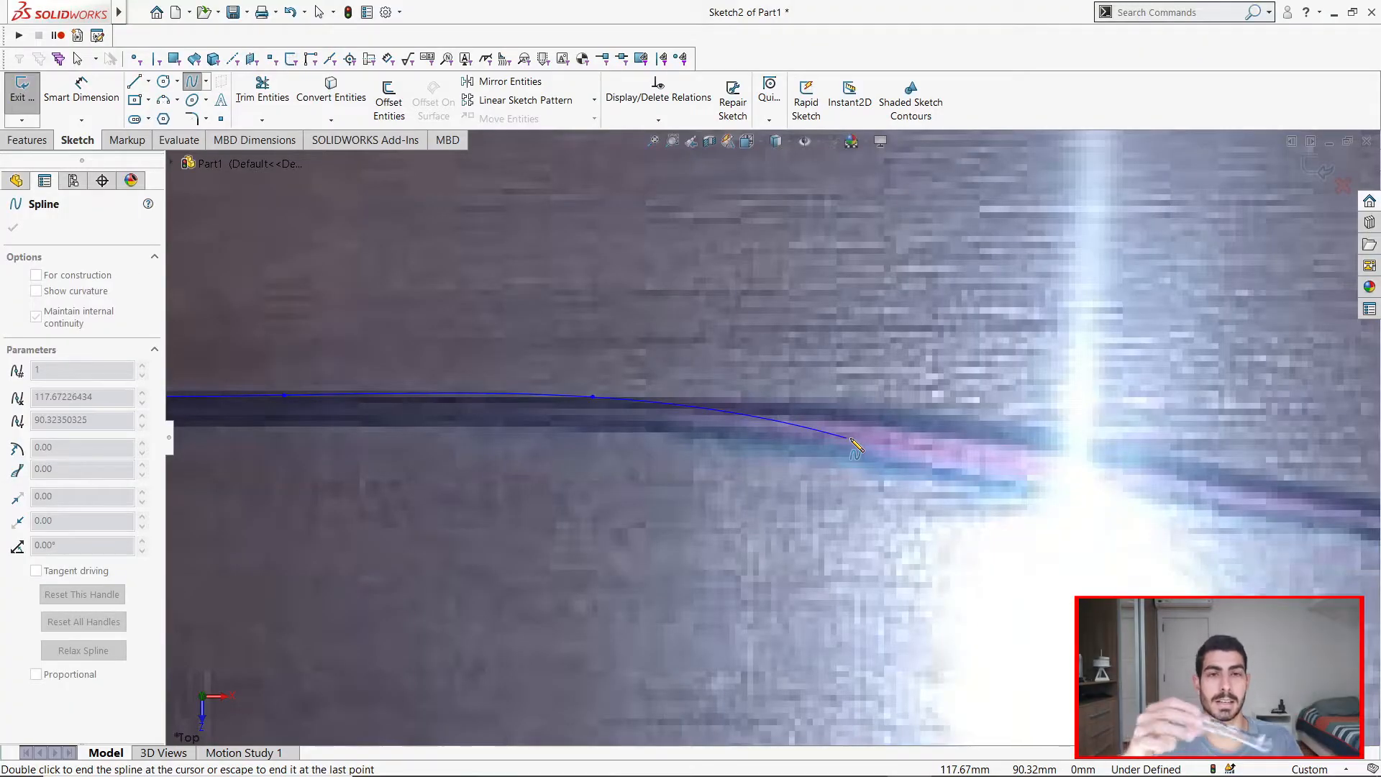
Extend the spline along the descending upper edge, placing points before, at and just past the bright reflection.
scroll(867, 446, "up", 3)
scroll(875, 451, "down", 5)
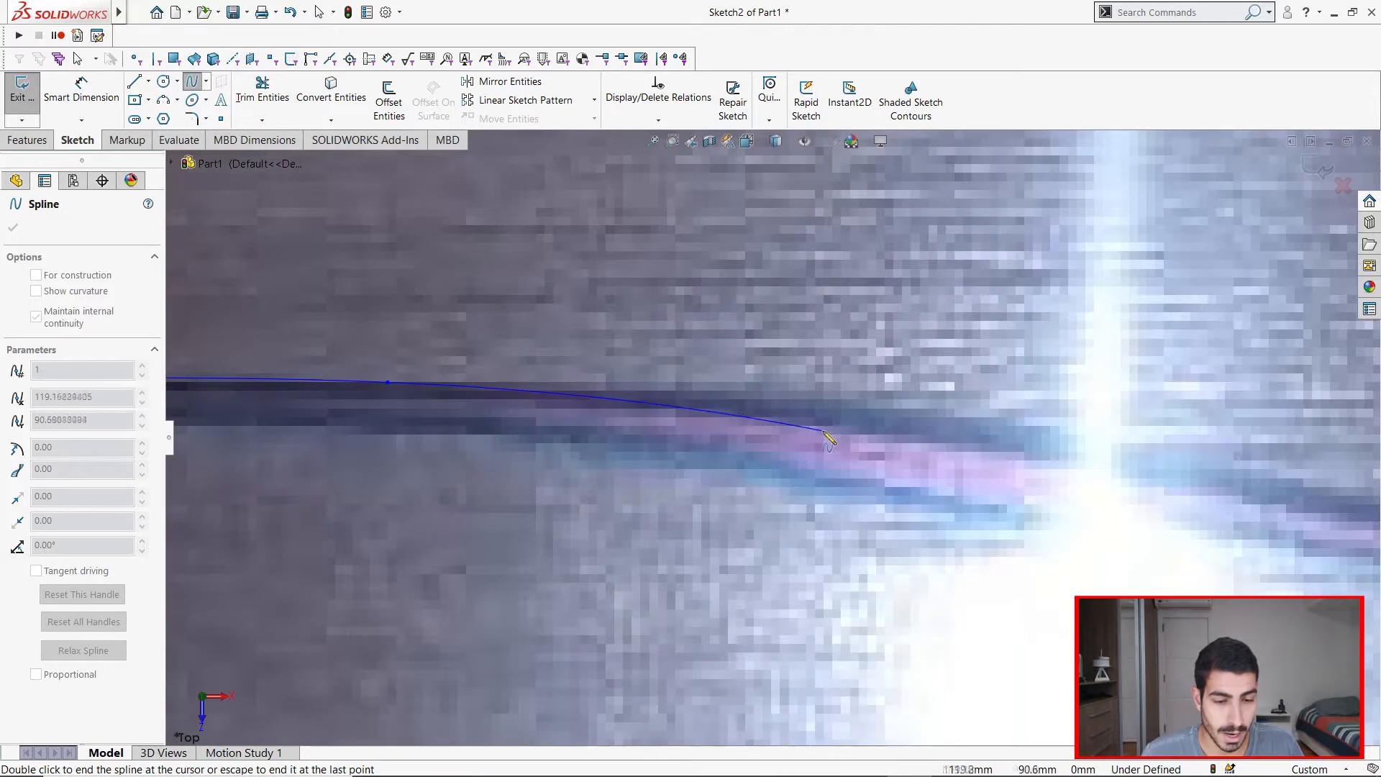
left_click(836, 428)
scroll(863, 447, "up", 5)
scroll(892, 461, "down", 2)
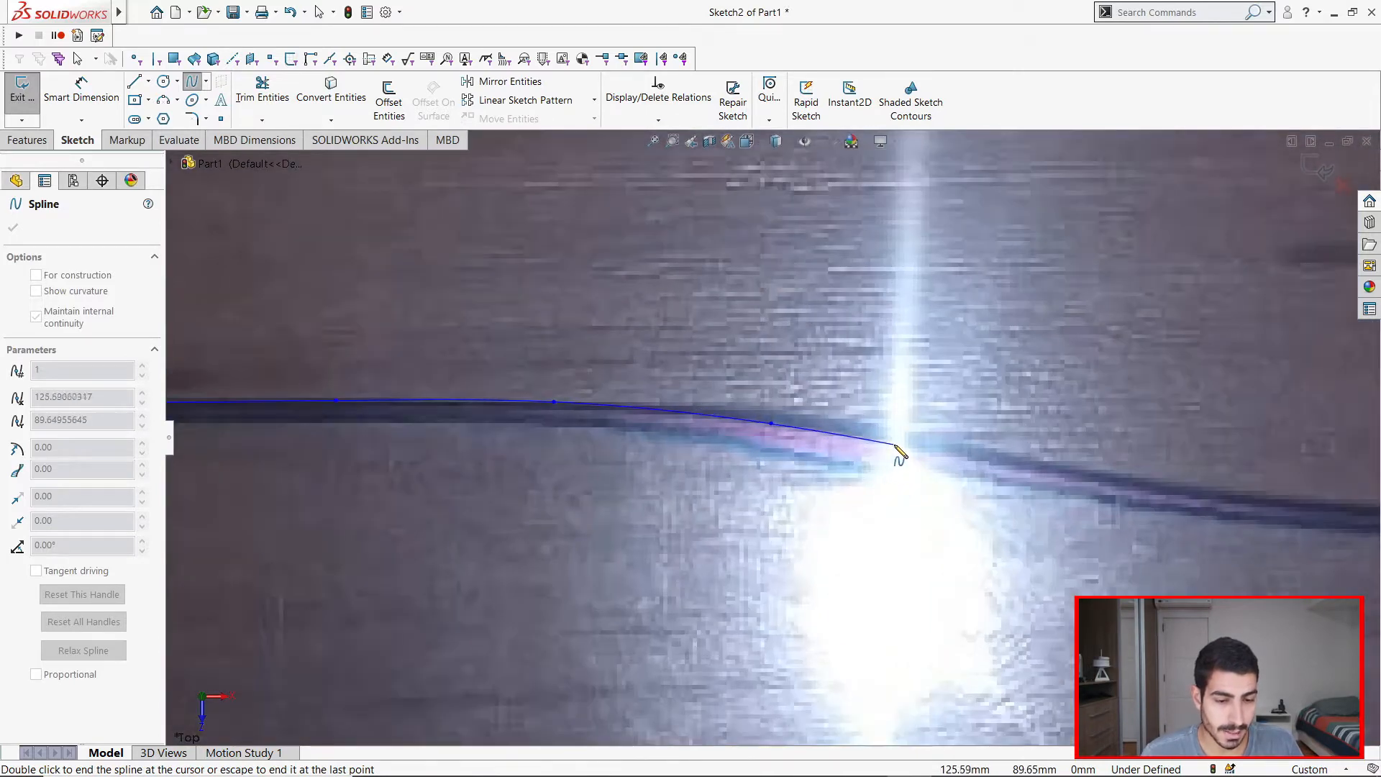
left_click(899, 446)
scroll(899, 447, "up", 3)
scroll(903, 450, "down", 2)
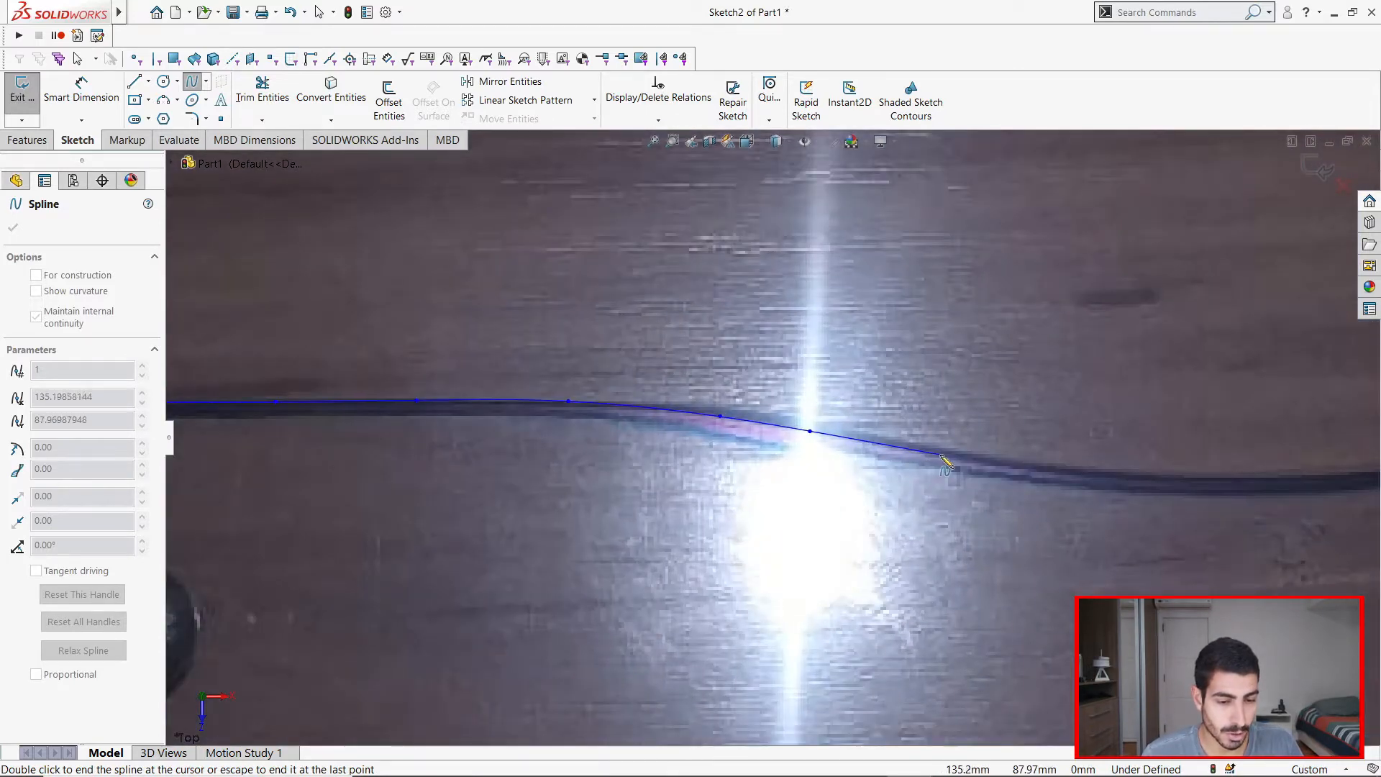
left_click(944, 460)
scroll(906, 453, "up", 2)
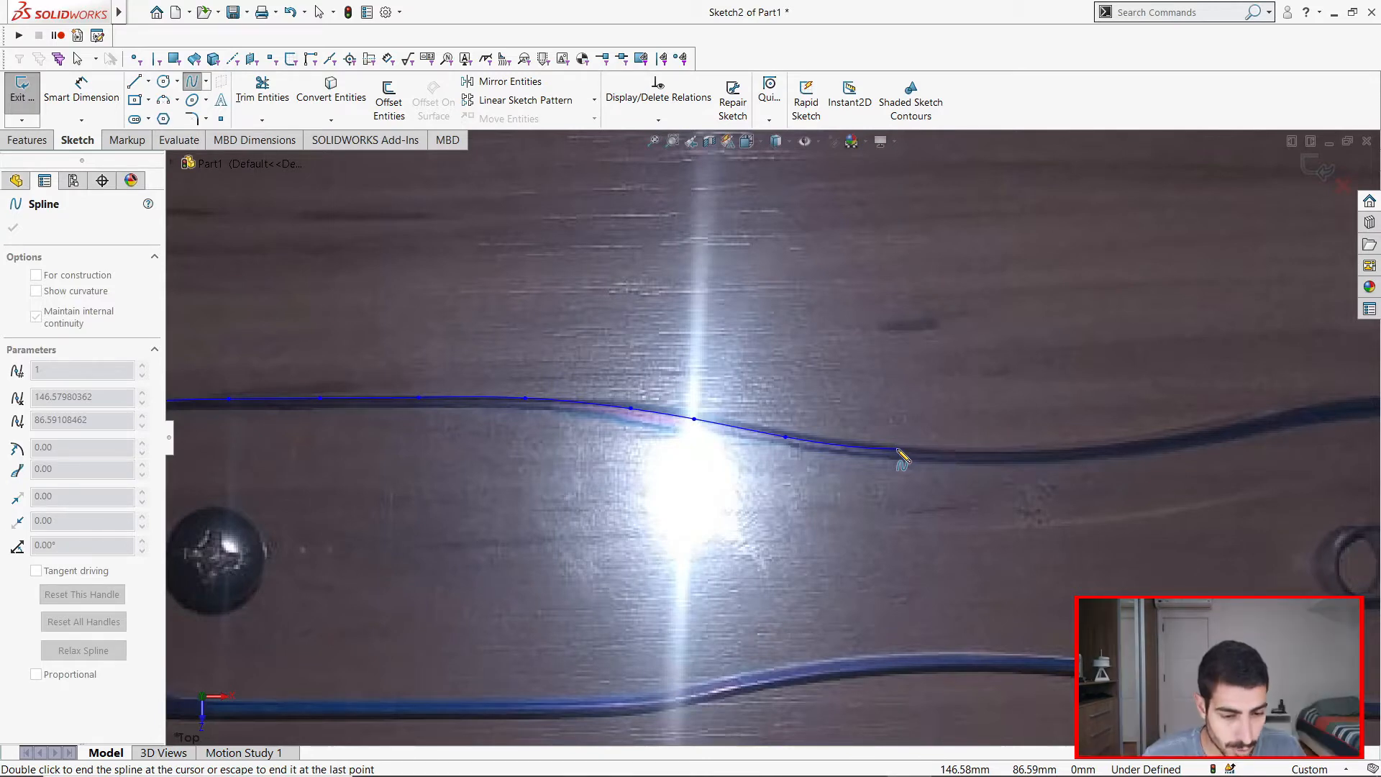
Trace the spline through the concave waist of the handle's upper edge and onto its rising section.
scroll(904, 456, "up", 3)
scroll(863, 449, "down", 4)
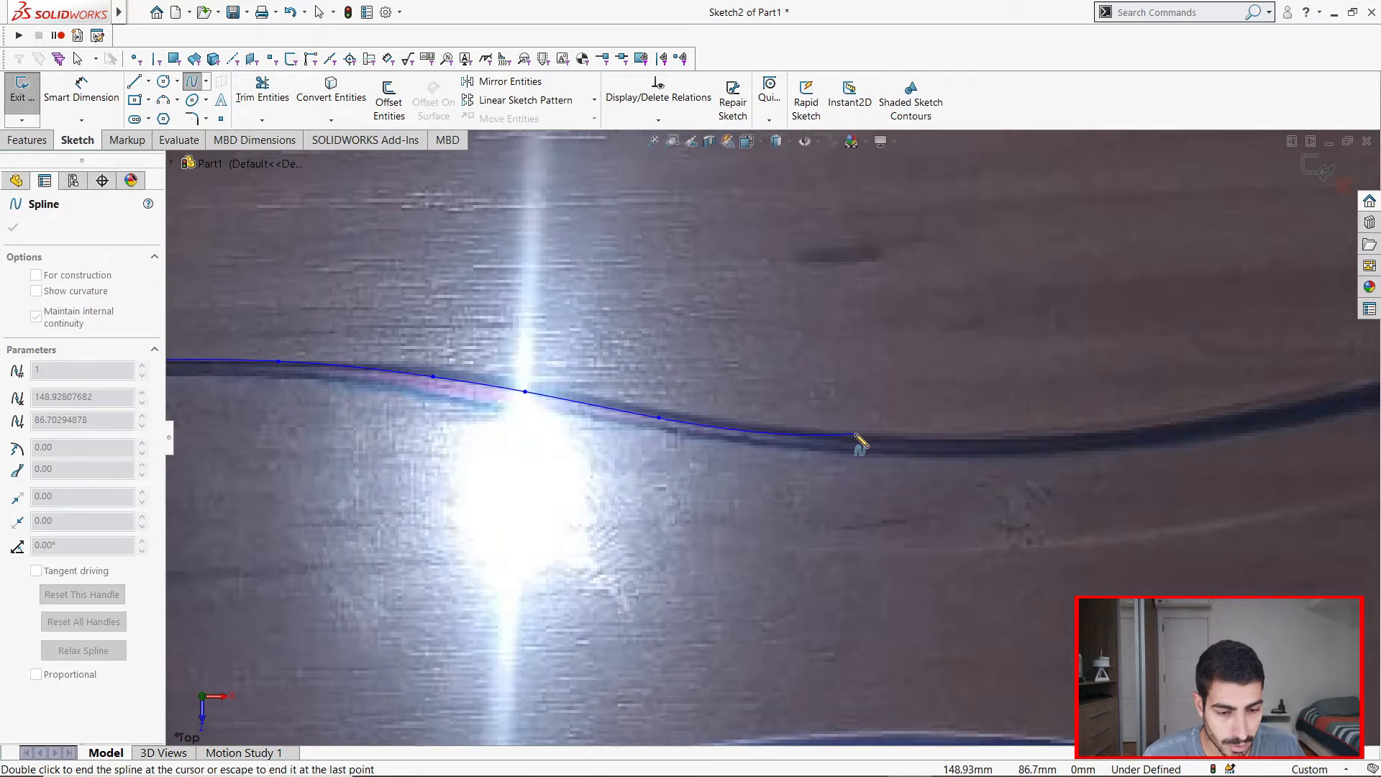
left_click(869, 436)
scroll(934, 442, "down", 2)
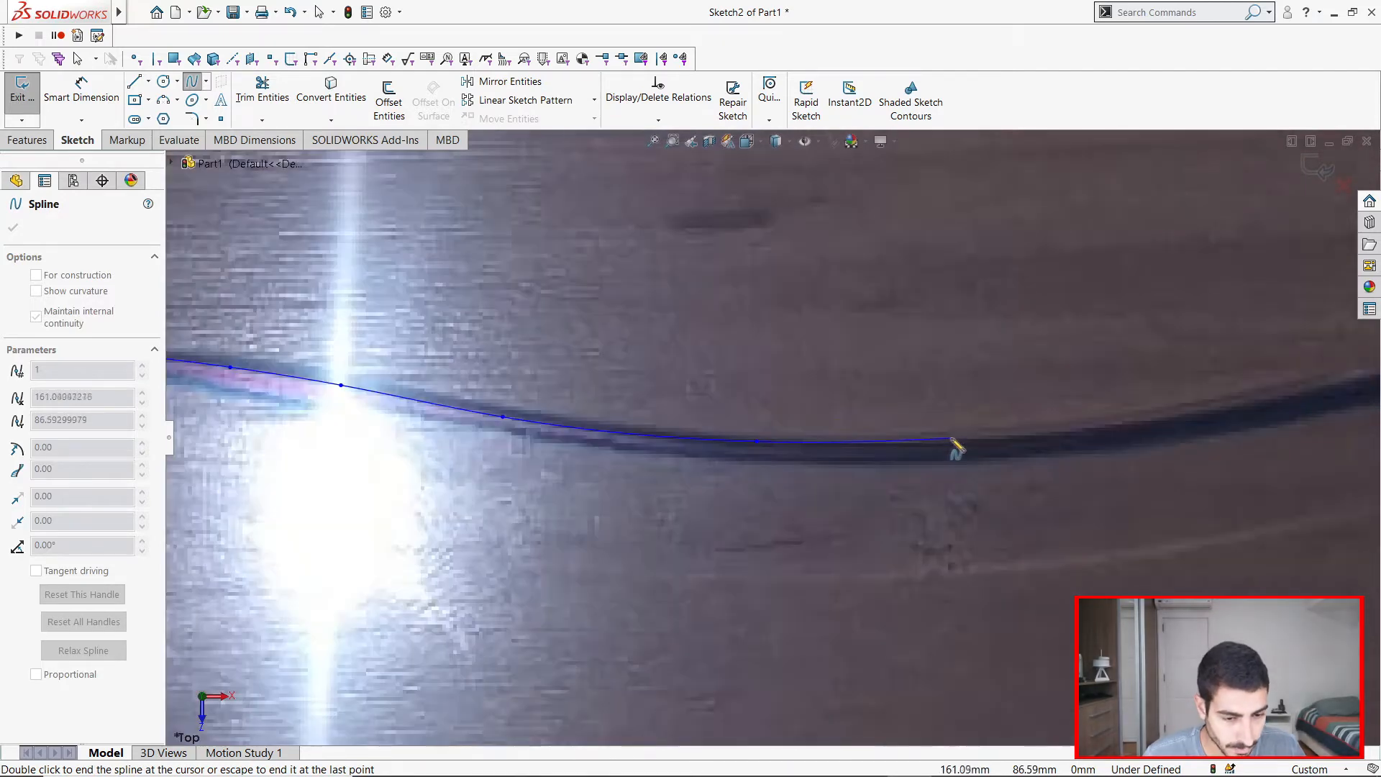
left_click(954, 442)
scroll(1035, 449, "up", 2)
scroll(1047, 445, "down", 3)
left_click(1036, 428)
scroll(1057, 396, "up", 2)
scroll(942, 416, "down", 3)
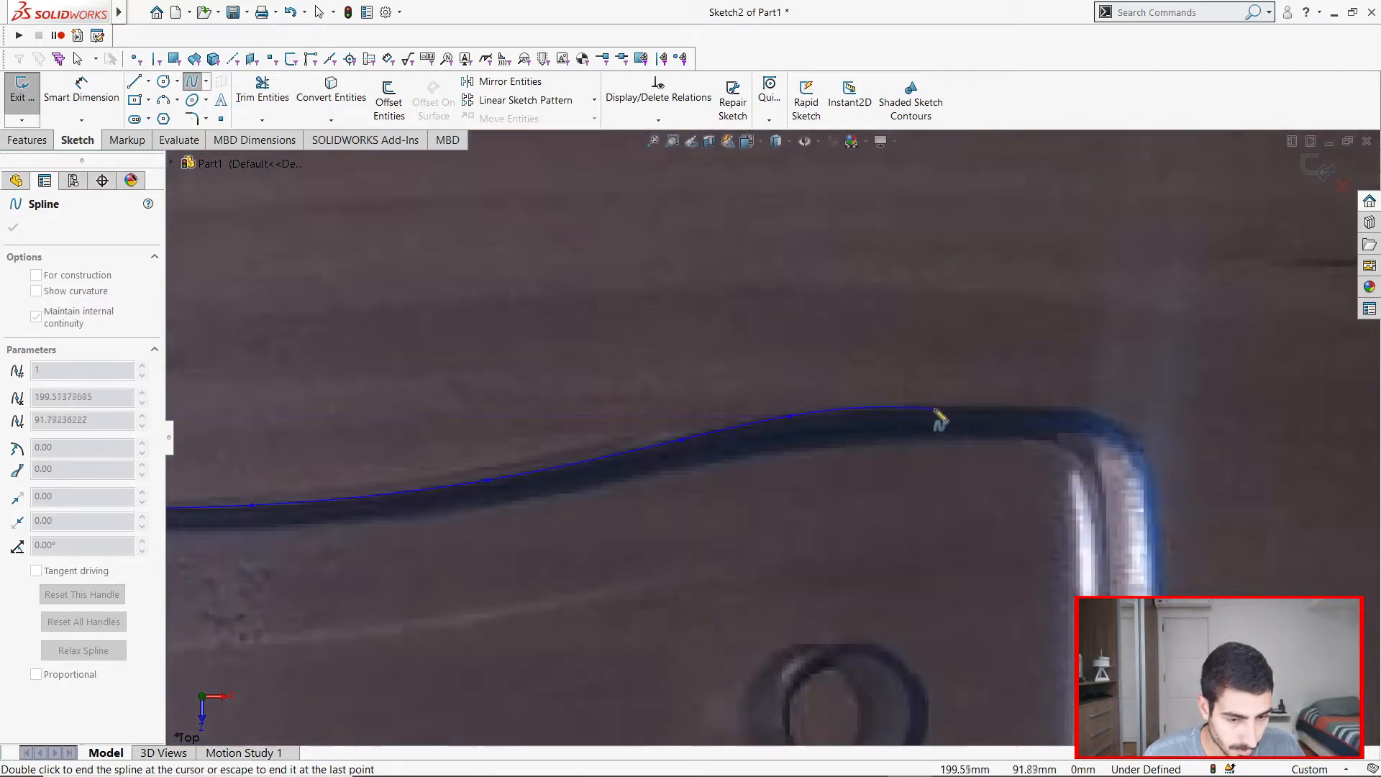
Carry the spline around the handle's upper-right rounded corner with four closely spaced points.
scroll(1021, 410, "down", 3)
left_click(847, 399)
left_click(906, 423)
left_click(962, 467)
left_click(1006, 524)
Trace the spline down the handle's right outer edge to the start of the lower-right corner.
scroll(992, 569, "up", 2)
left_click(858, 543)
scroll(855, 548, "up", 2)
left_click(817, 575)
scroll(814, 579, "up", 3)
left_click(771, 543)
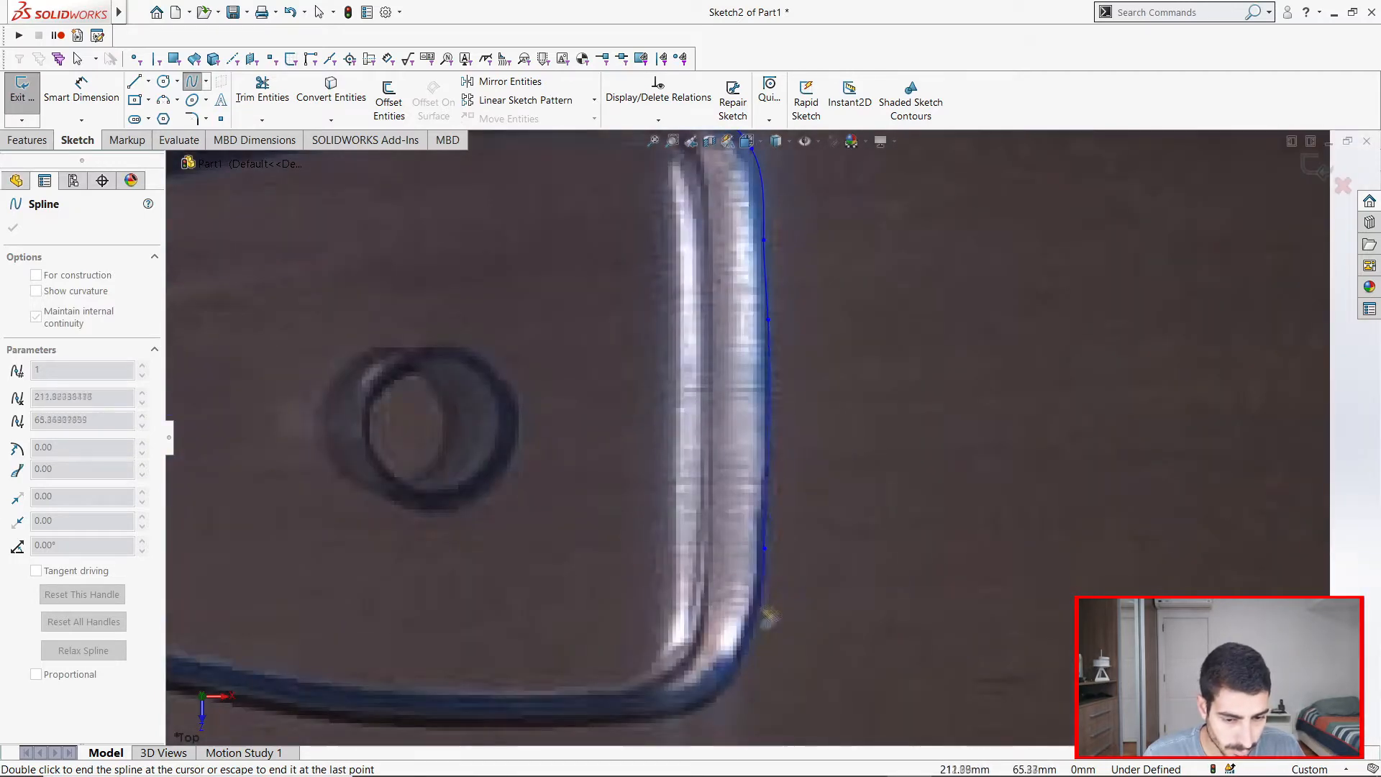
left_click(757, 617)
Carry the spline around the handle's lower-right rounded corner onto the lower edge.
scroll(751, 627, "up", 3)
scroll(751, 627, "down", 3)
left_click(721, 531)
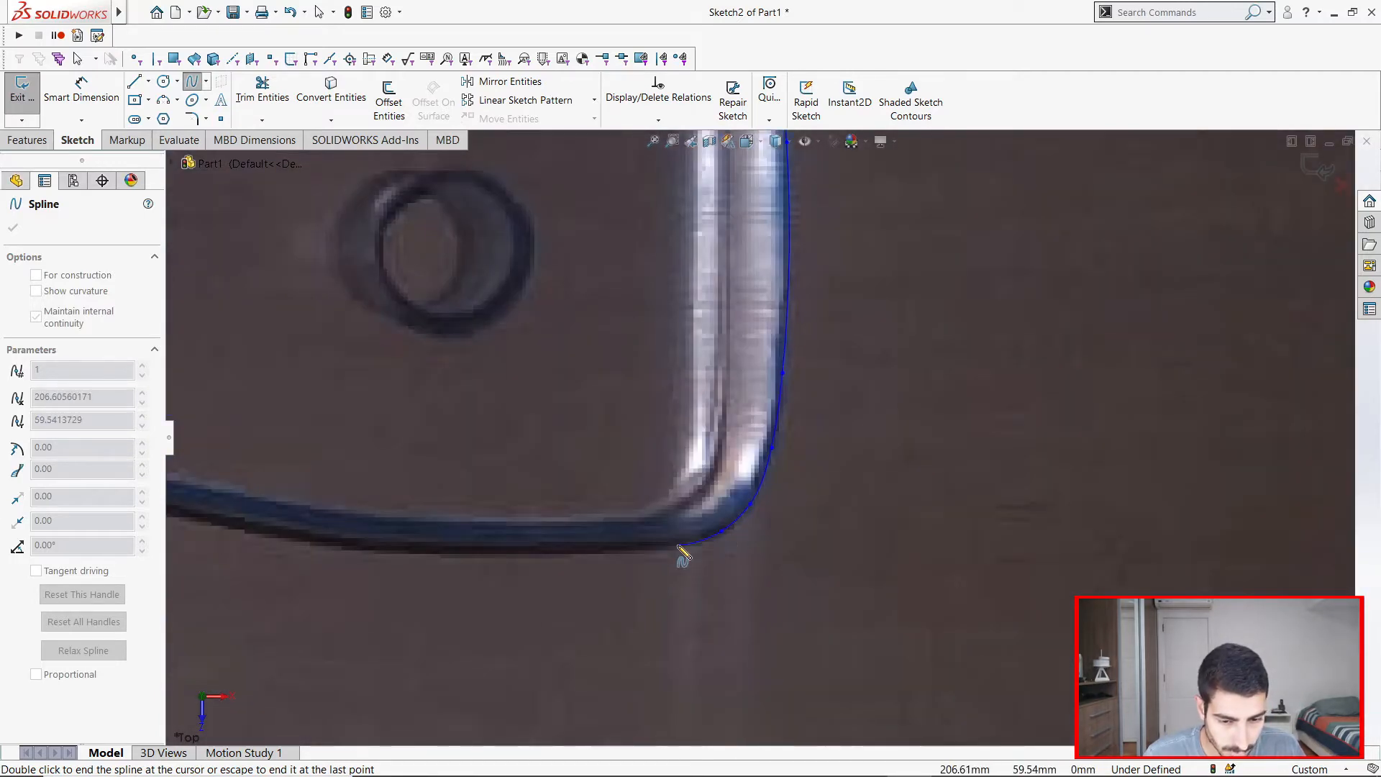
left_click(610, 551)
Trace the spline along the handle's lower edge from the lower-right corner to the start of the concave waist.
scroll(609, 552, "up", 3)
left_click(655, 452)
left_click(535, 452)
left_click(468, 445)
scroll(468, 445, "up", 3)
left_click(513, 424)
scroll(513, 424, "up", 3)
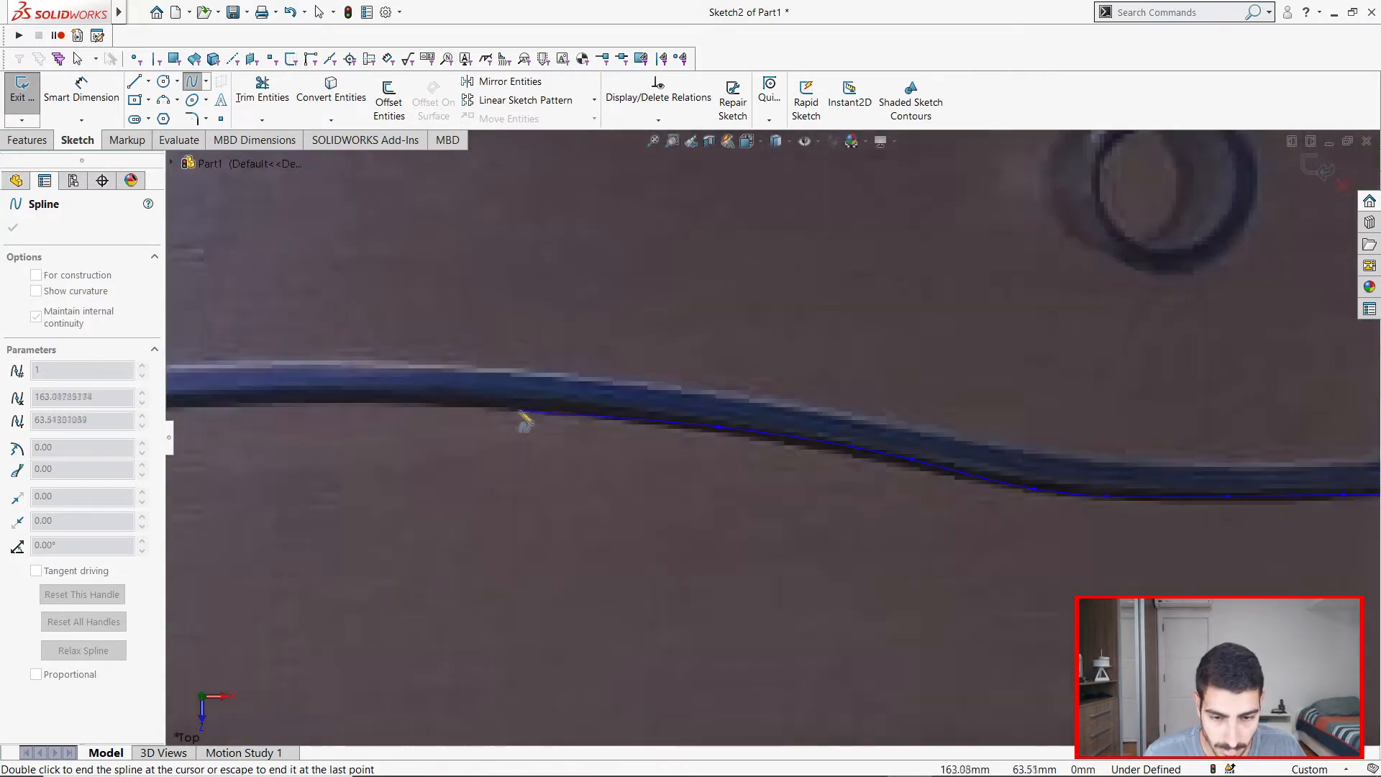
Carry the spline through the concave waist of the handle's lower edge and down its far slope.
left_click(520, 412)
scroll(520, 412, "up", 3)
left_click(549, 435)
scroll(551, 436, "up", 3)
left_click(561, 458)
scroll(564, 459, "up", 3)
left_click(576, 459)
scroll(576, 459, "down", 4)
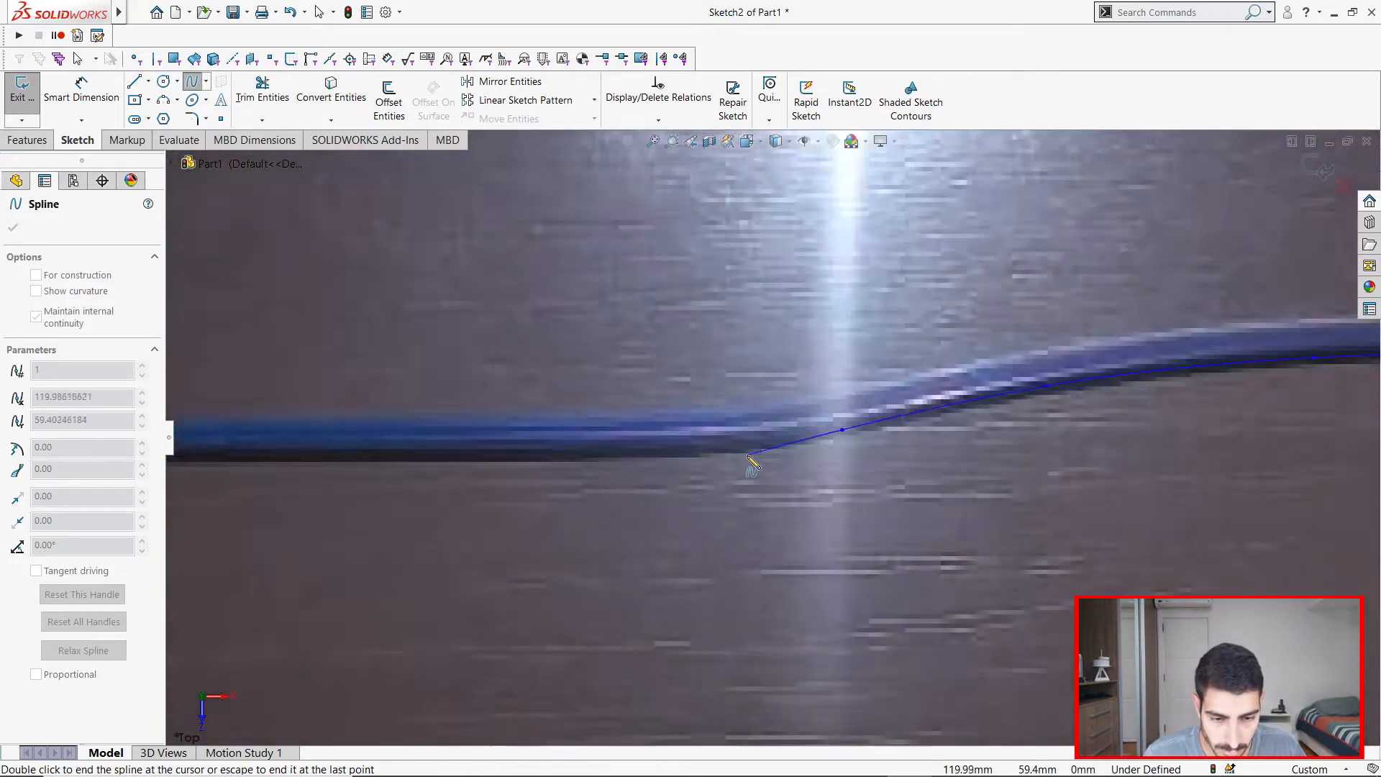
Trace the spline along the straight section of the lower edge up to the handle's lower-left corner.
left_click(738, 449)
scroll(719, 450, "up", 3)
left_click(644, 447)
scroll(640, 446, "up", 2)
left_click(617, 440)
scroll(622, 443, "down", 2)
left_click(632, 445)
scroll(619, 444, "up", 2)
left_click(589, 441)
scroll(590, 441, "up", 2)
scroll(633, 443, "down", 6)
Carry the spline around the handle's lower-left rounded corner with four points, ending on the left outer edge.
left_click(675, 430)
left_click(622, 400)
left_click(552, 323)
left_click(531, 241)
scroll(529, 233, "up", 3)
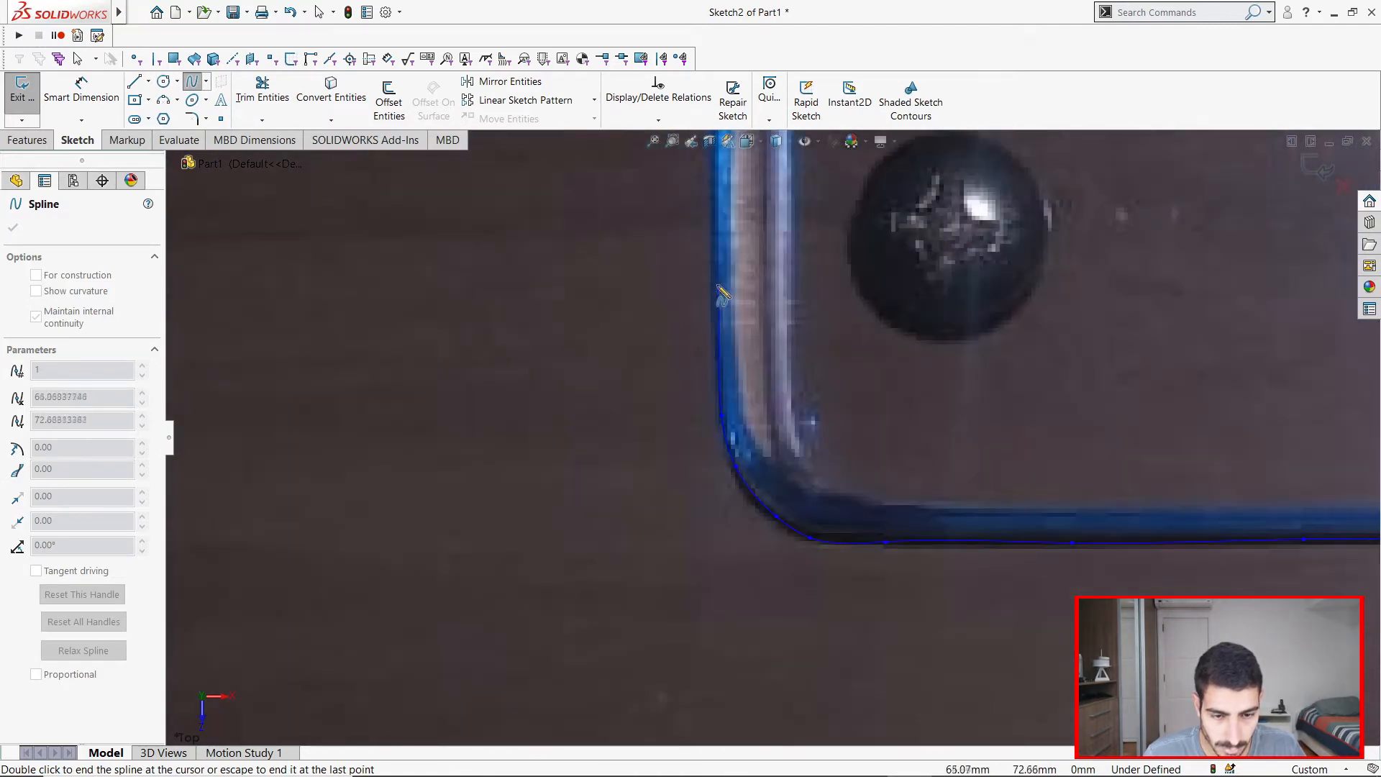
Trace the spline up the handle's left outer edge toward the upper-left corner.
left_click(709, 279)
scroll(709, 280, "up", 2)
left_click(753, 269)
scroll(752, 269, "up", 2)
left_click(755, 291)
Carry the spline around the upper-left rounded corner, close it on its start point, and finish the Spline command.
scroll(756, 290, "down", 3)
left_click(801, 296)
scroll(806, 294, "down", 2)
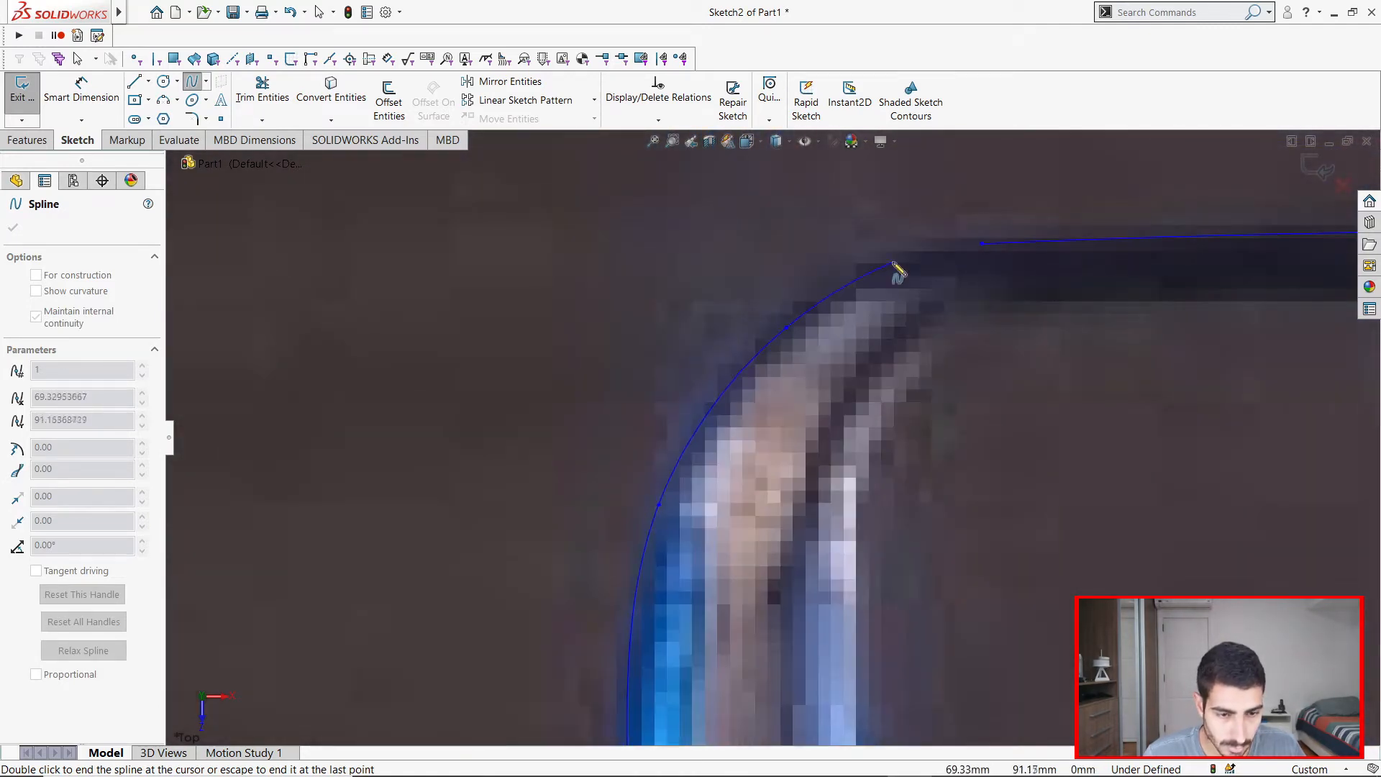
left_click(983, 244)
scroll(1077, 426, "down", 6)
key("Escape")
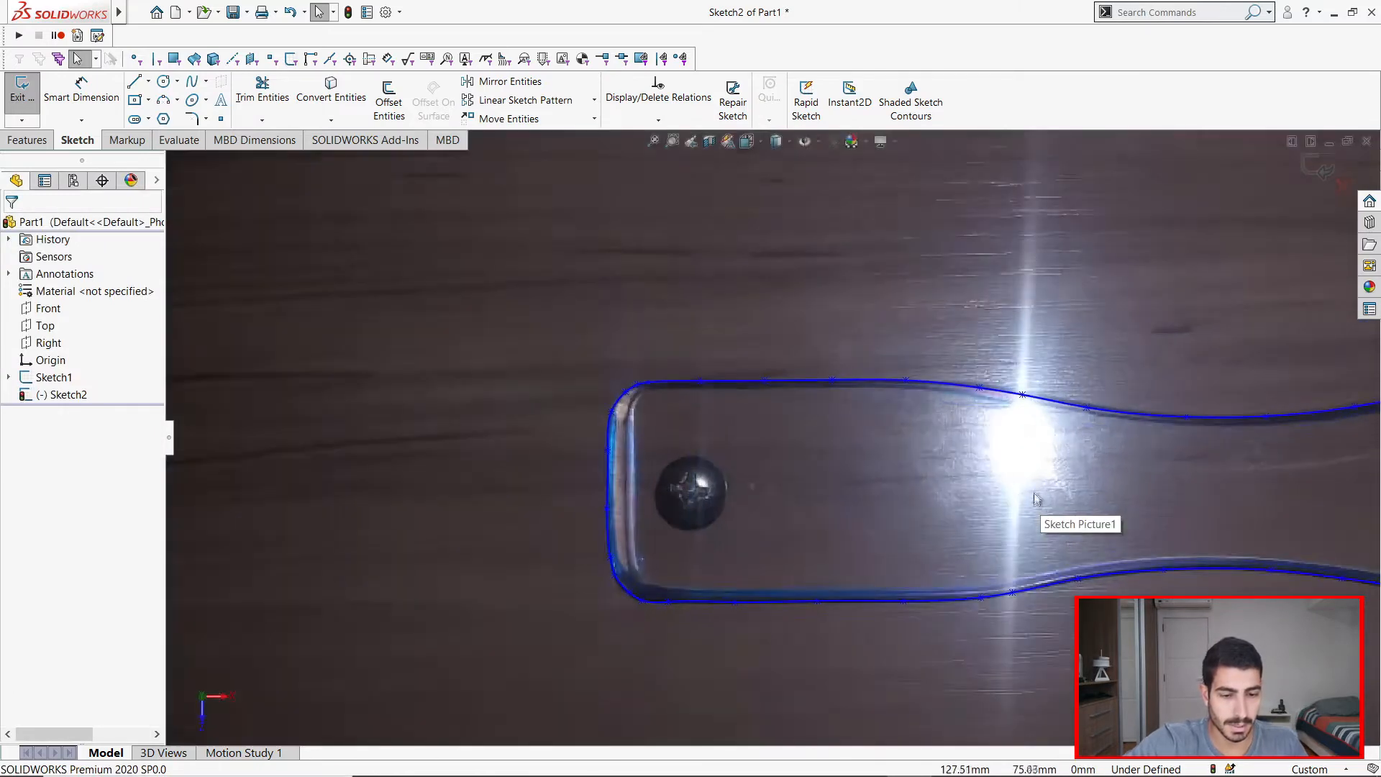
Hide Sketch1 with the handle photo so that only the traced outline is displayed.
scroll(1028, 489, "down", 3)
scroll(1013, 456, "up", 2)
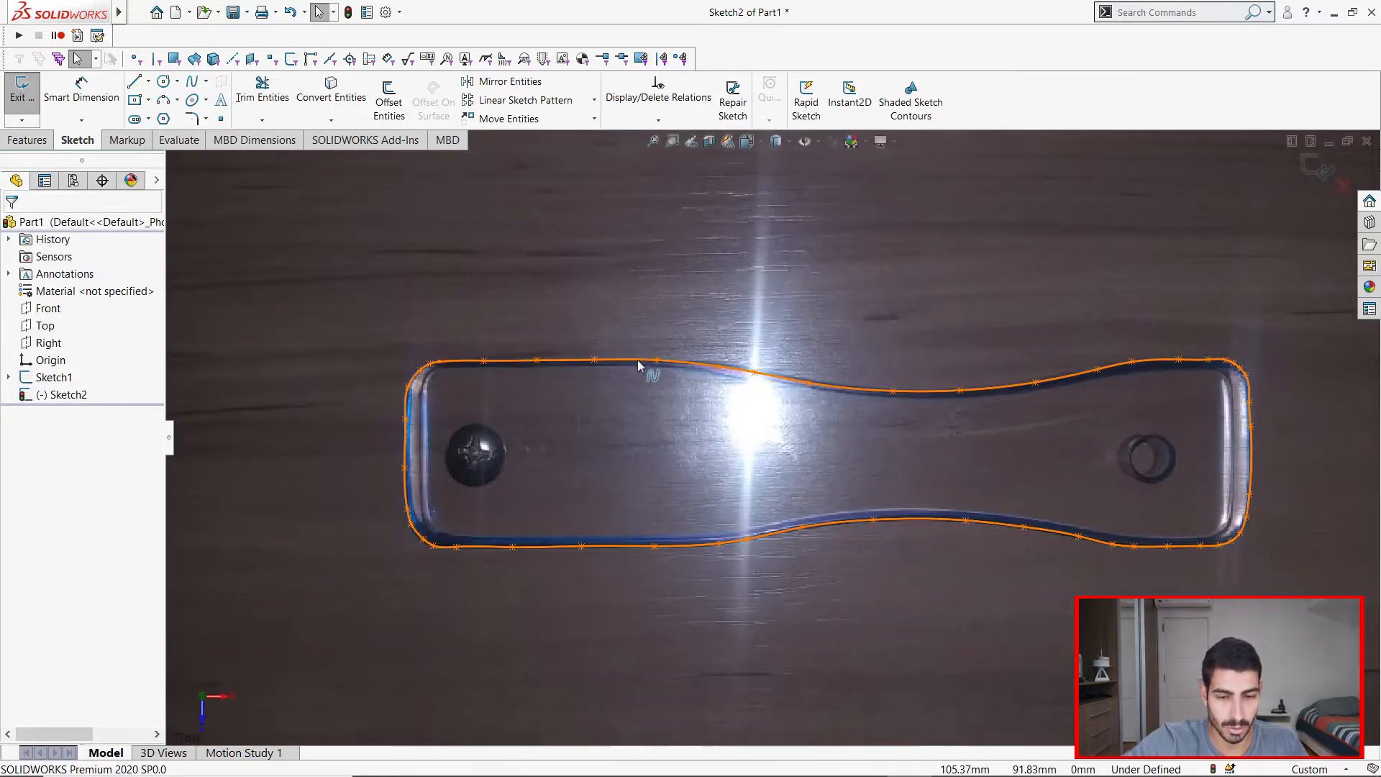
right_click(72, 379)
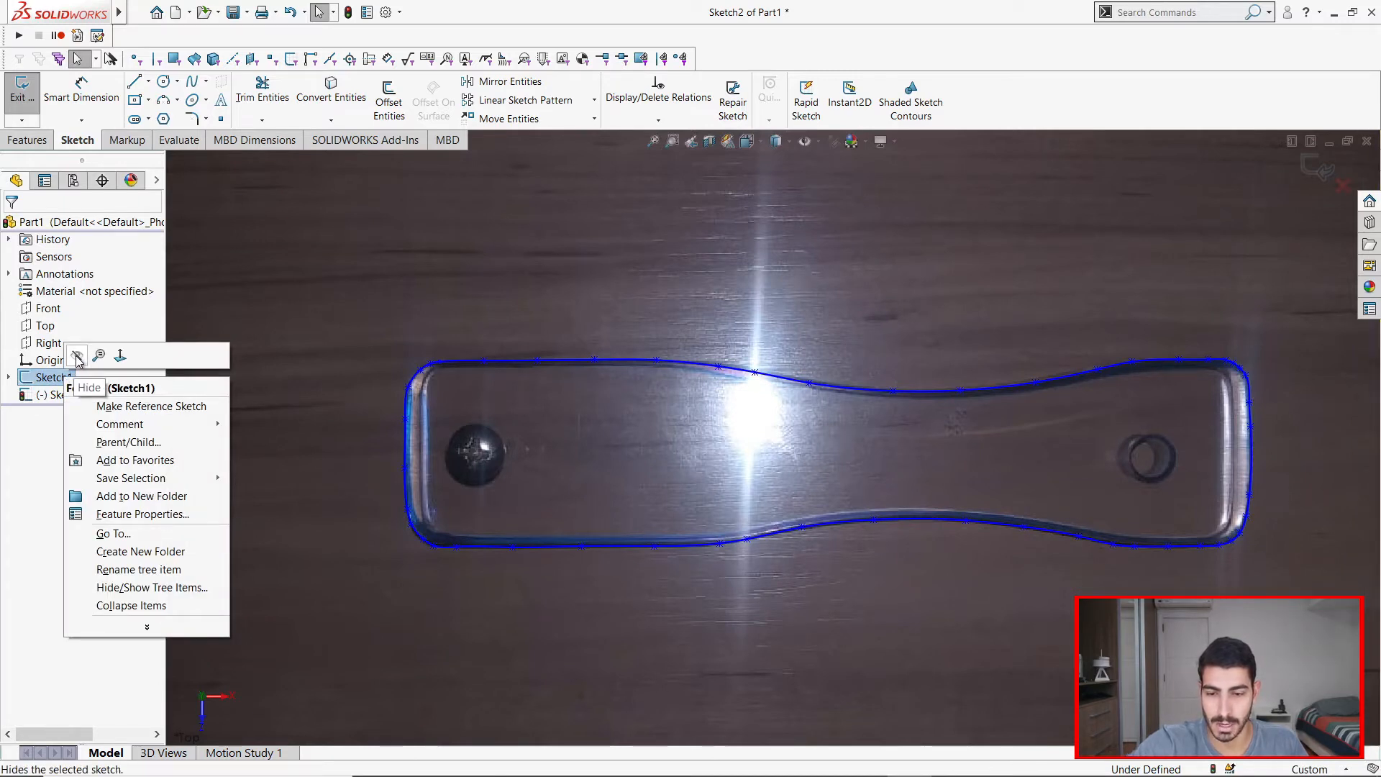
left_click(75, 357)
scroll(669, 400, "down", 3)
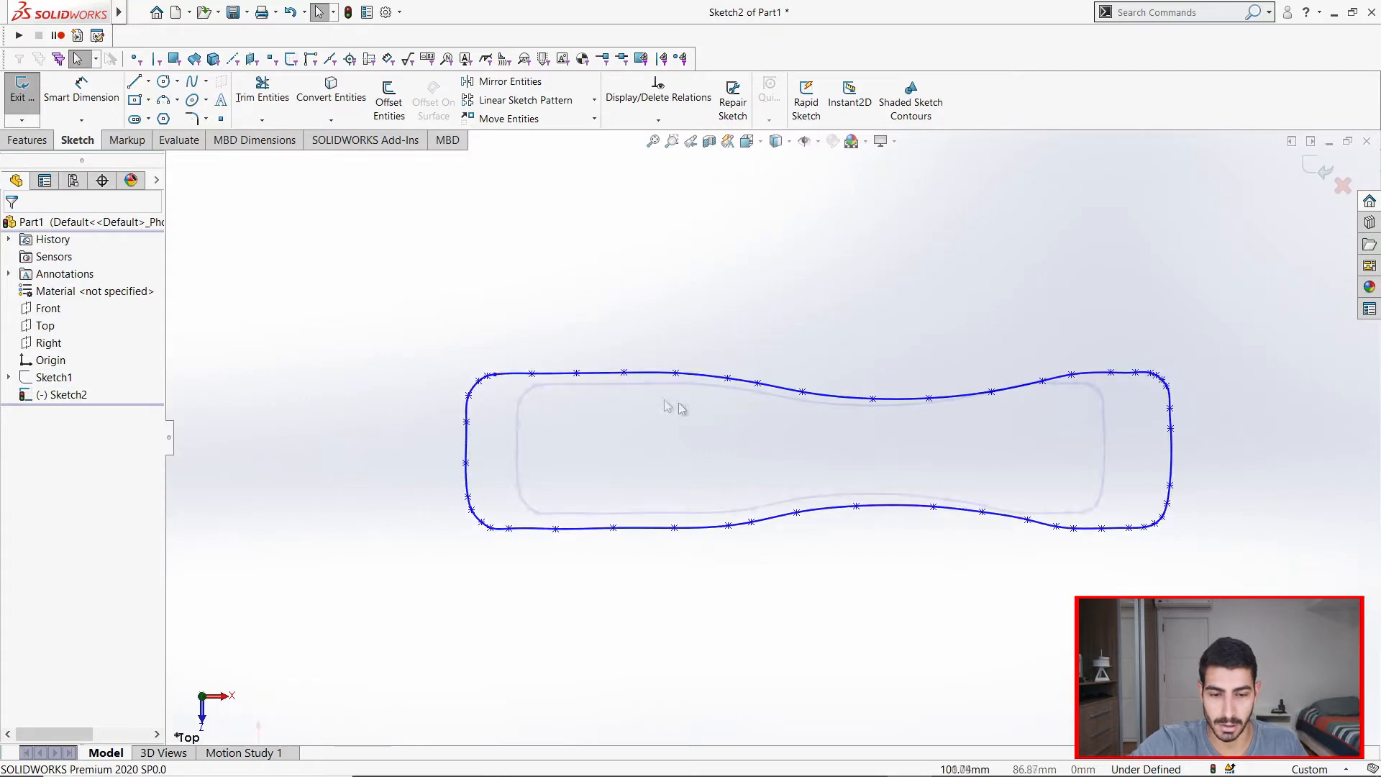
Examine the closed outline for smoothness, especially around the lower-left corner and along the lower edge.
scroll(939, 490, "down", 3)
scroll(611, 488, "up", 1)
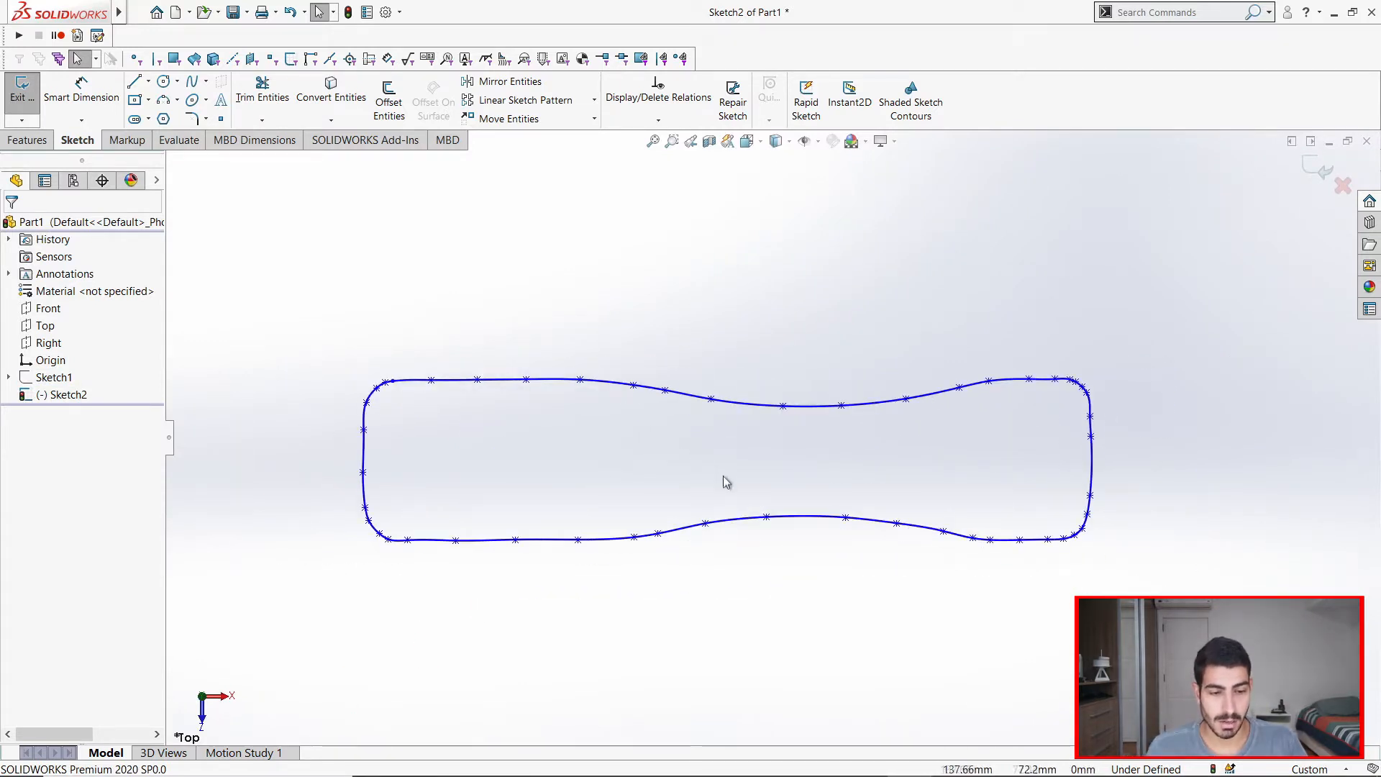
scroll(723, 476, "down", 1)
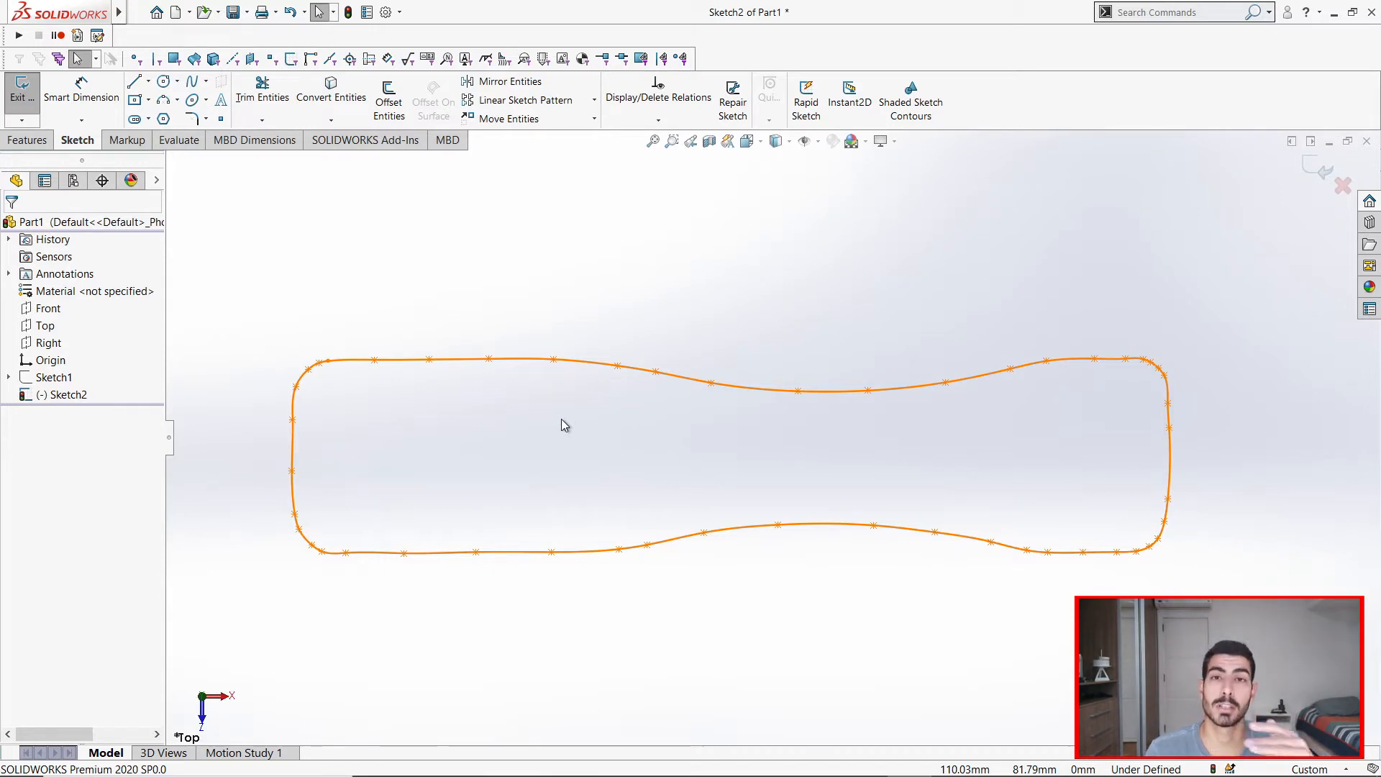
scroll(406, 547, "down", 8)
scroll(435, 556, "down", 4)
scroll(462, 480, "up", 6)
scroll(776, 331, "down", 2)
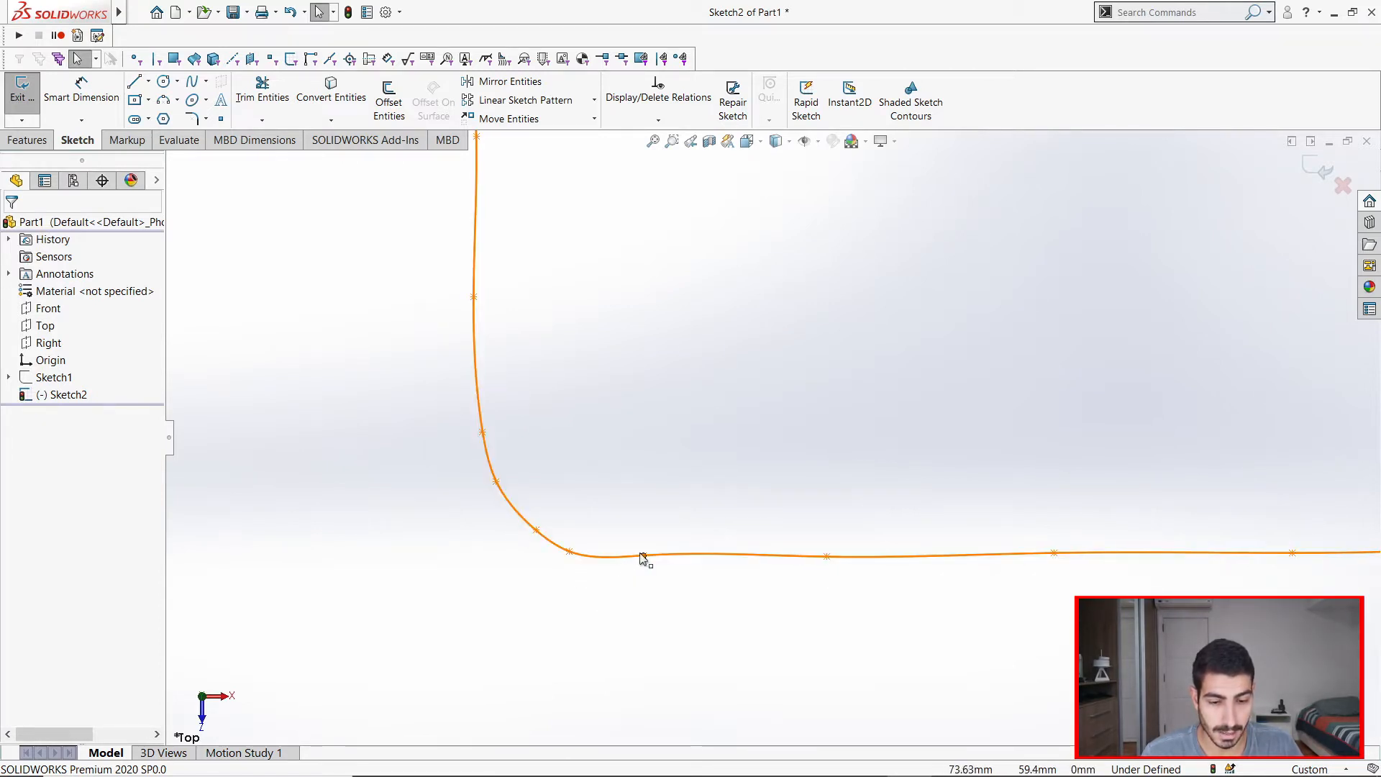
scroll(1151, 338, "up", 9)
scroll(1132, 329, "down", 5)
scroll(1122, 335, "up", 4)
scroll(830, 496, "down", 2)
scroll(695, 379, "up", 2)
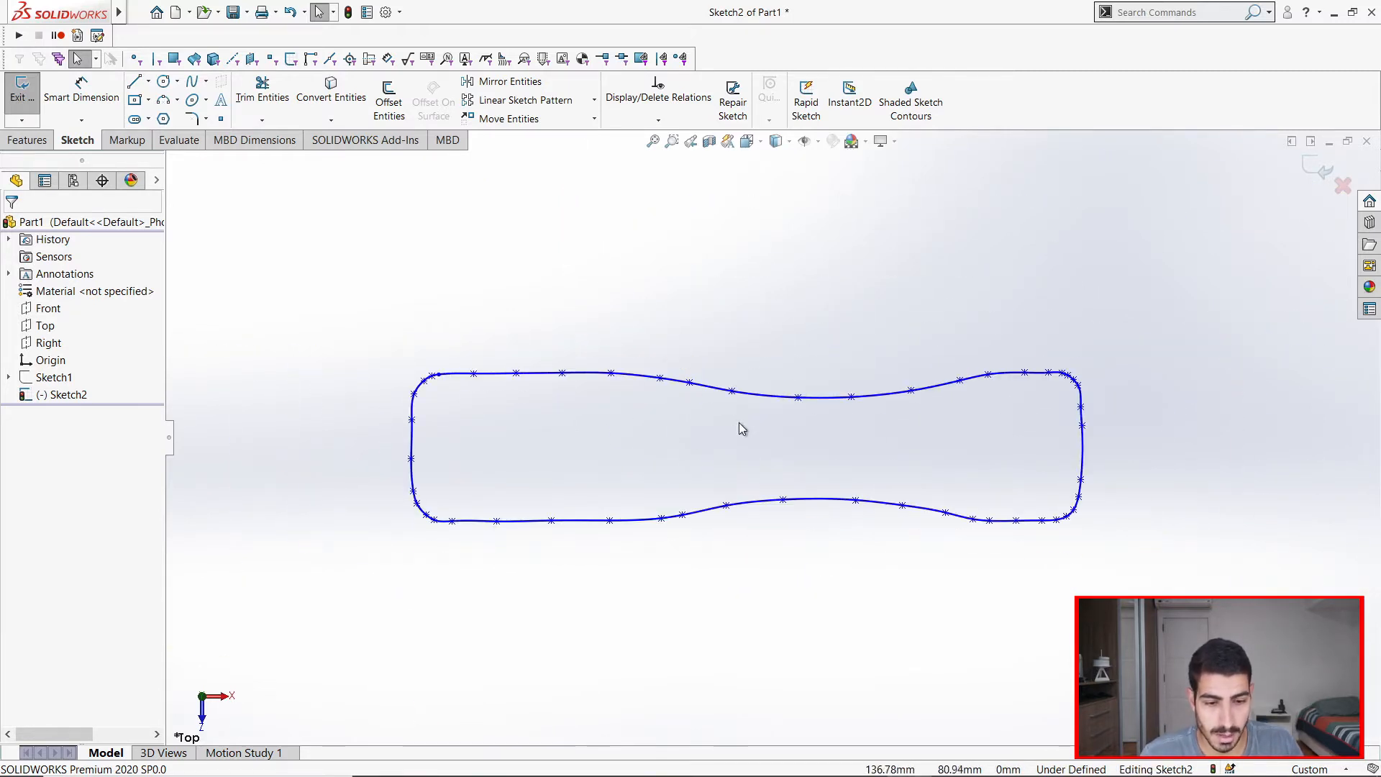
Show the curvature combs on the outline spline and compare them at the left-hand corners and along the edges.
left_click(771, 399)
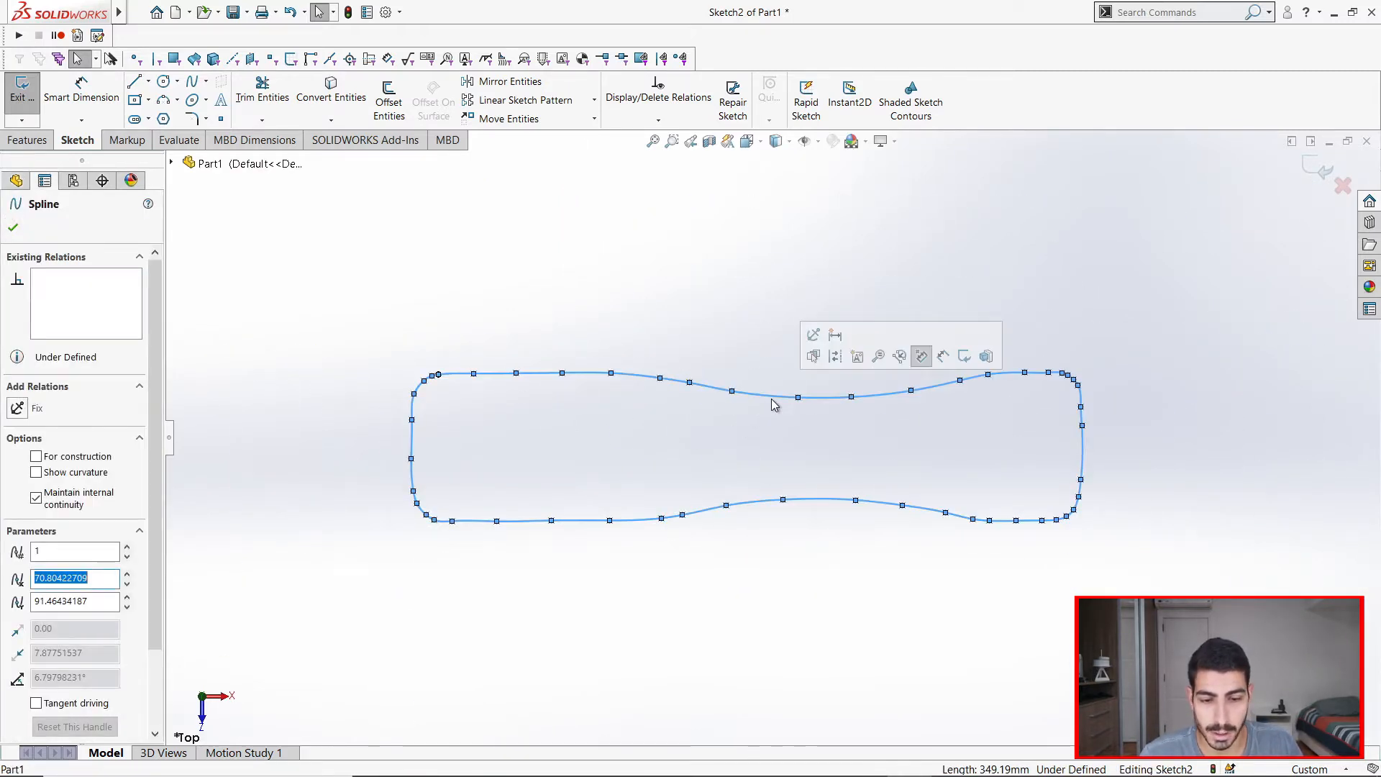
left_click(64, 476)
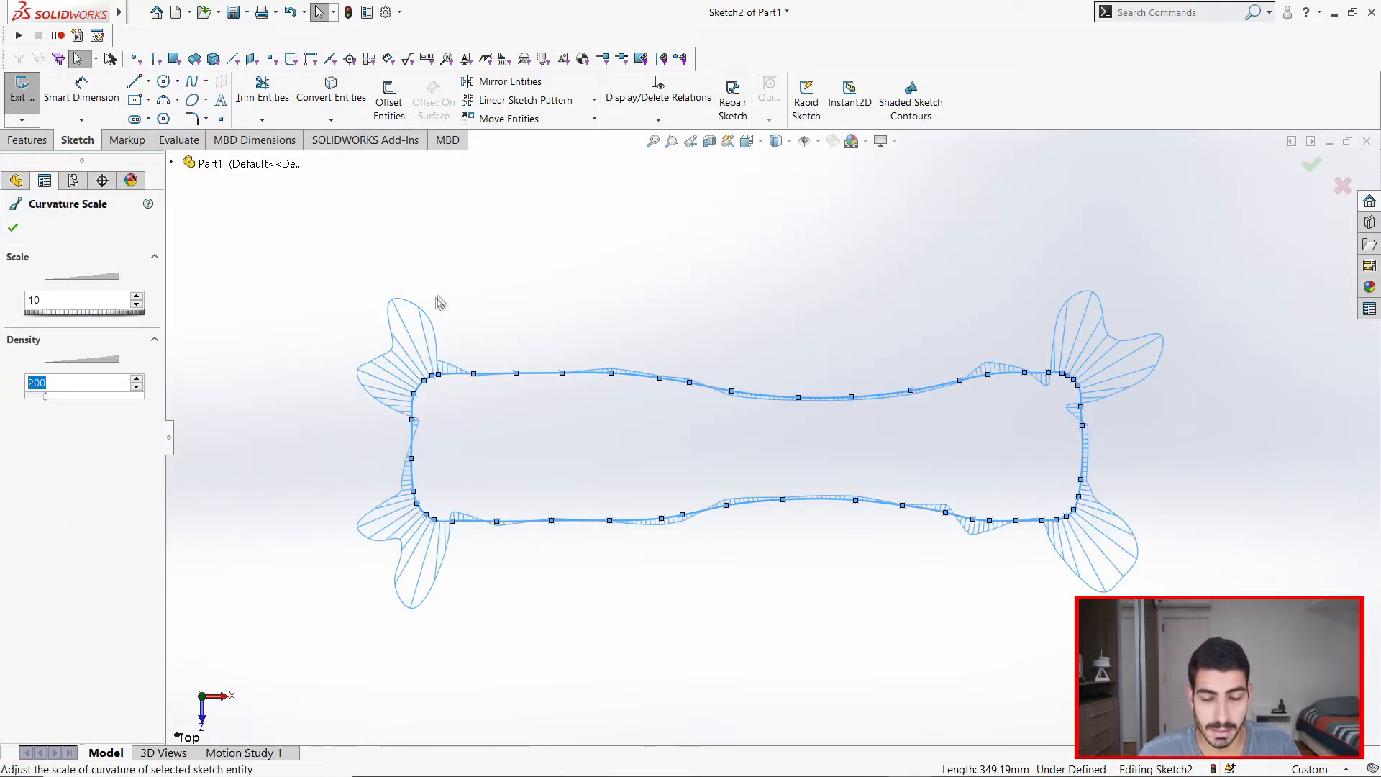
scroll(446, 395, "down", 3)
scroll(515, 355, "down", 4)
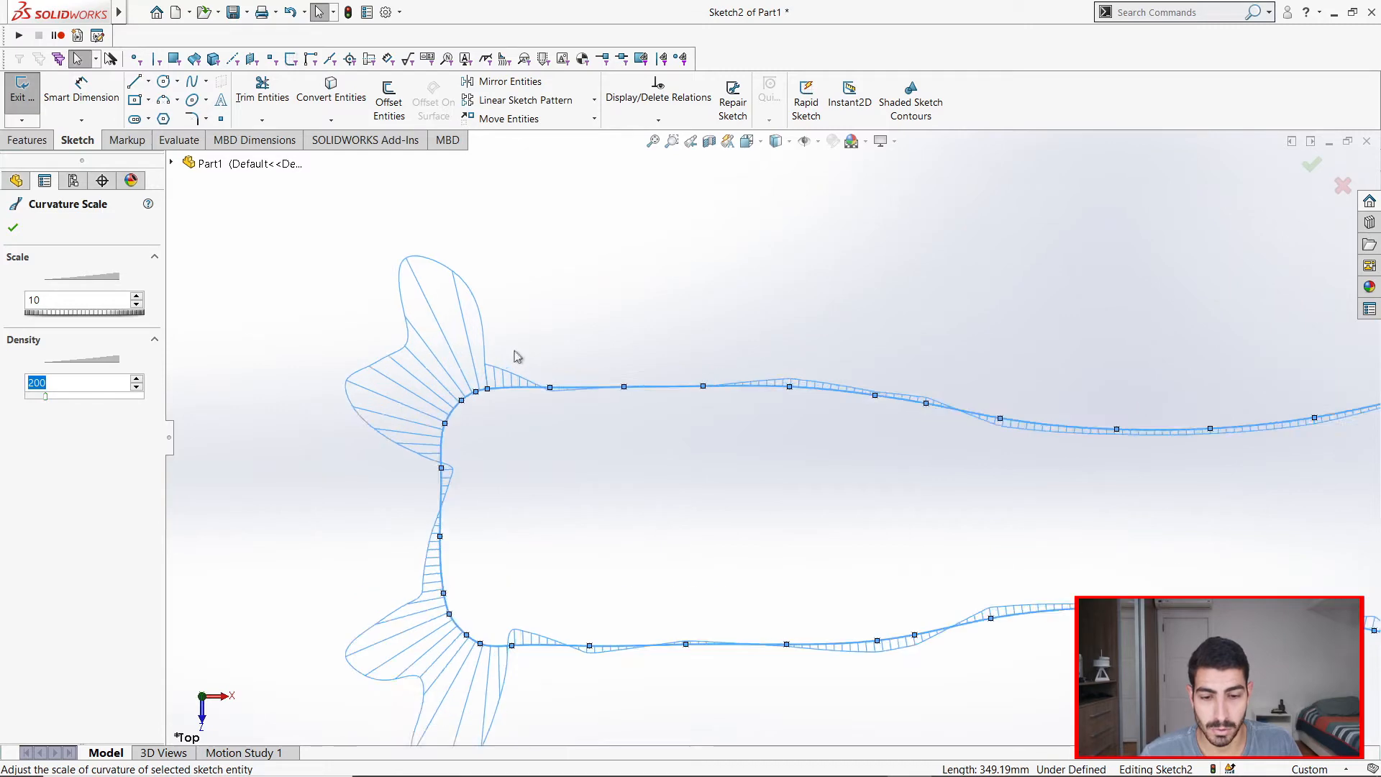
scroll(899, 457, "up", 8)
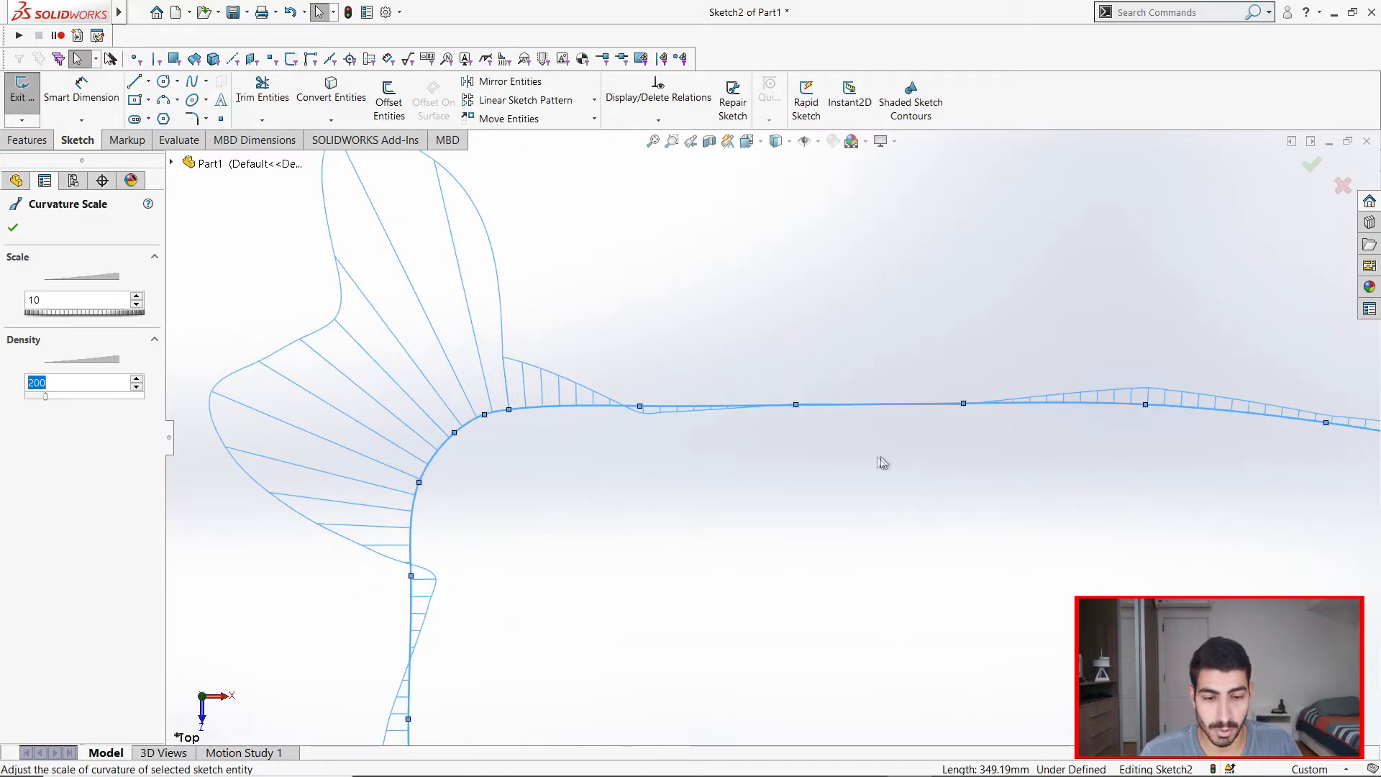
scroll(1014, 474, "down", 2)
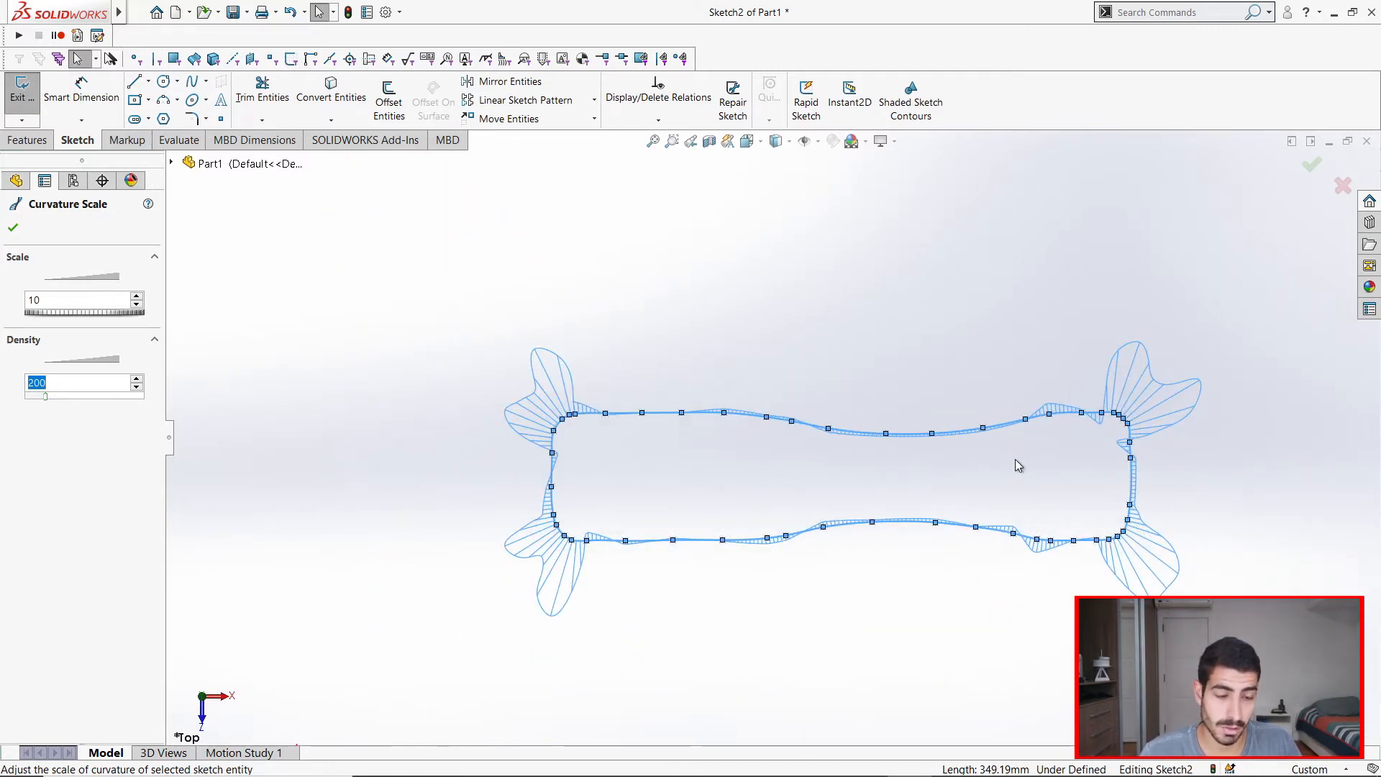
Delete the two spline points on the flat part of the upper edge just before the upper-right corner.
scroll(1055, 427, "down", 3)
scroll(1083, 425, "down", 1)
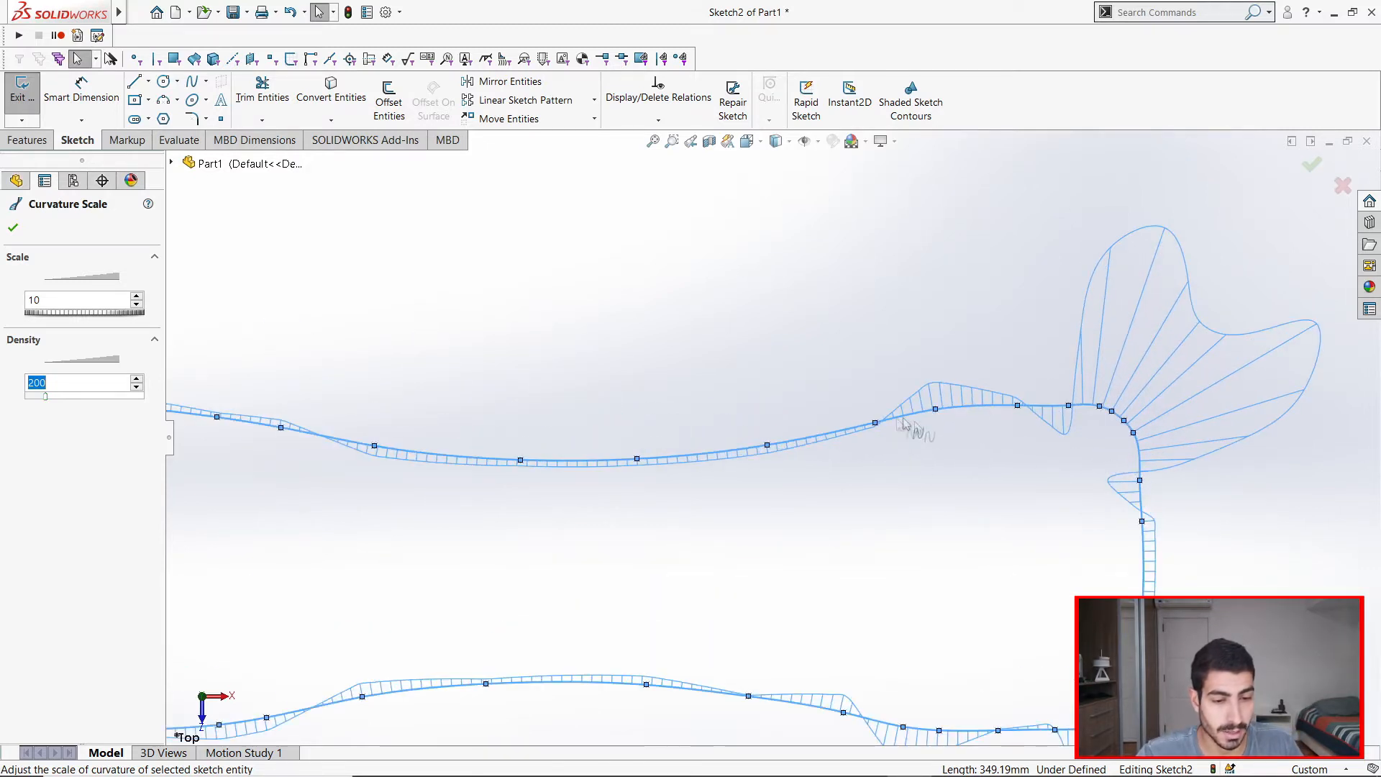
scroll(895, 425, "down", 3)
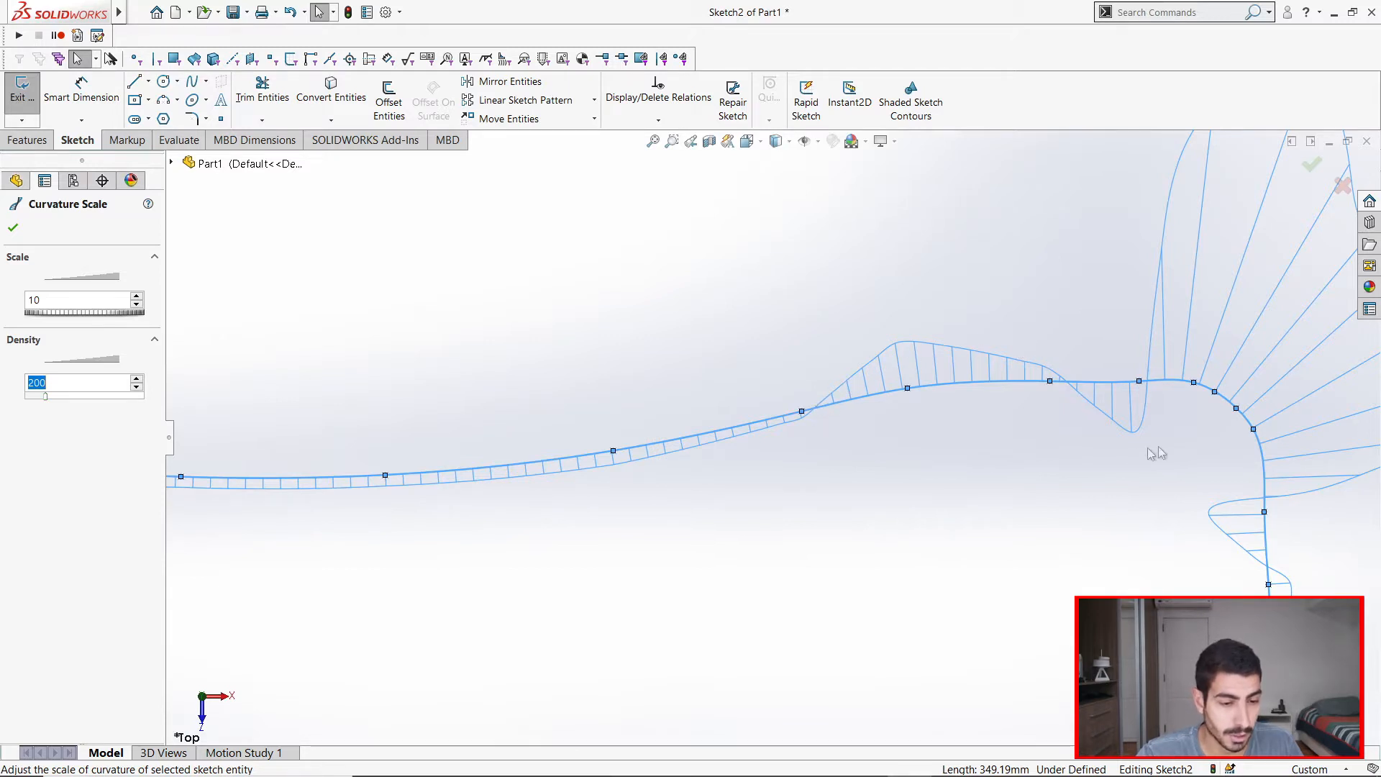
scroll(1103, 388, "down", 3)
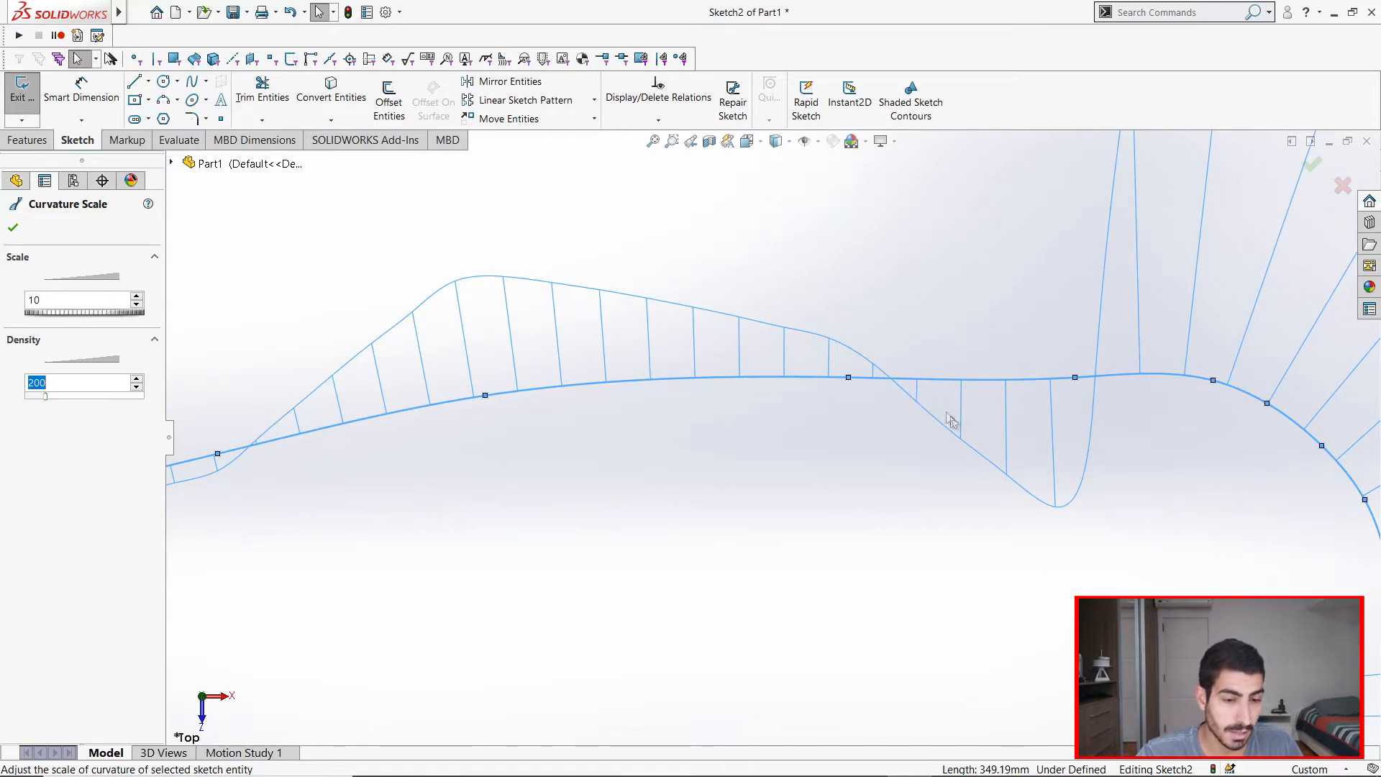
scroll(909, 391, "up", 5)
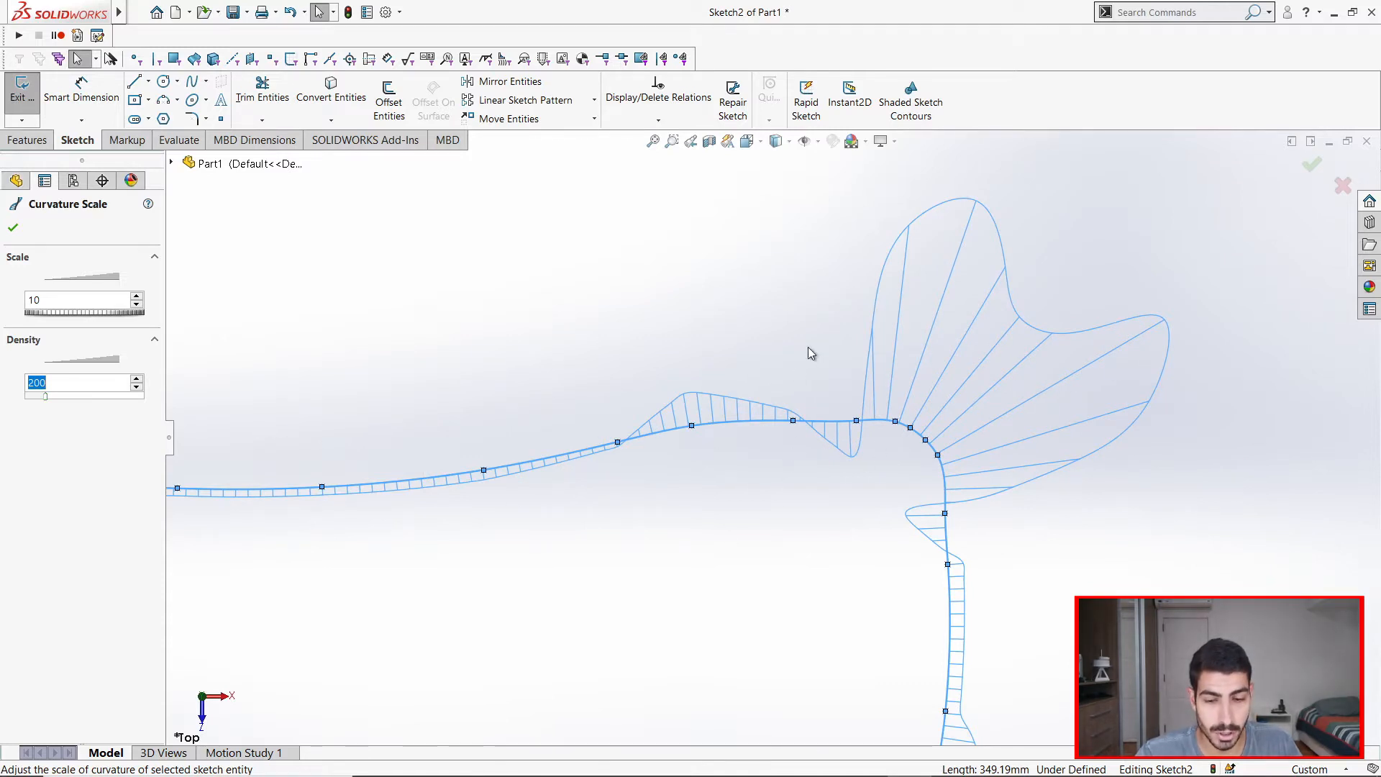
scroll(805, 417, "down", 5)
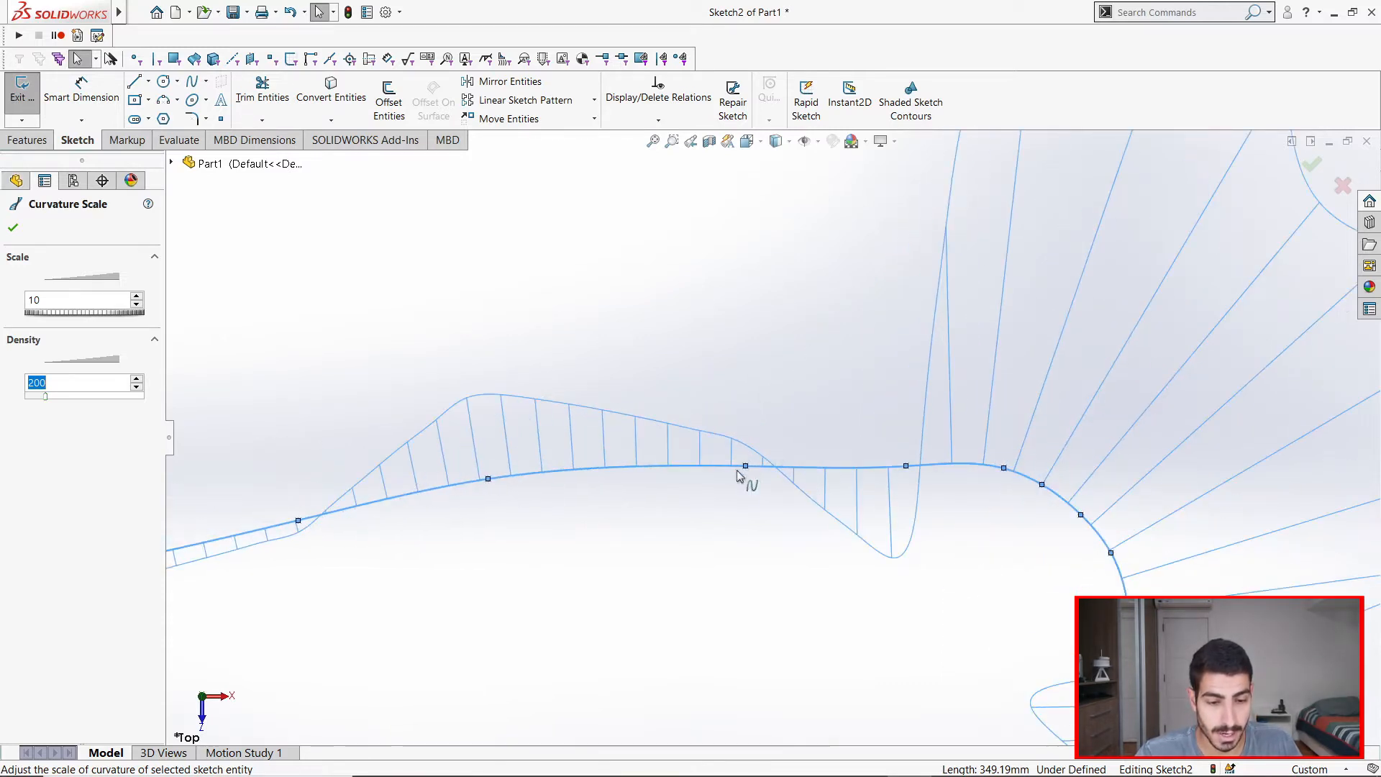
left_click(746, 467)
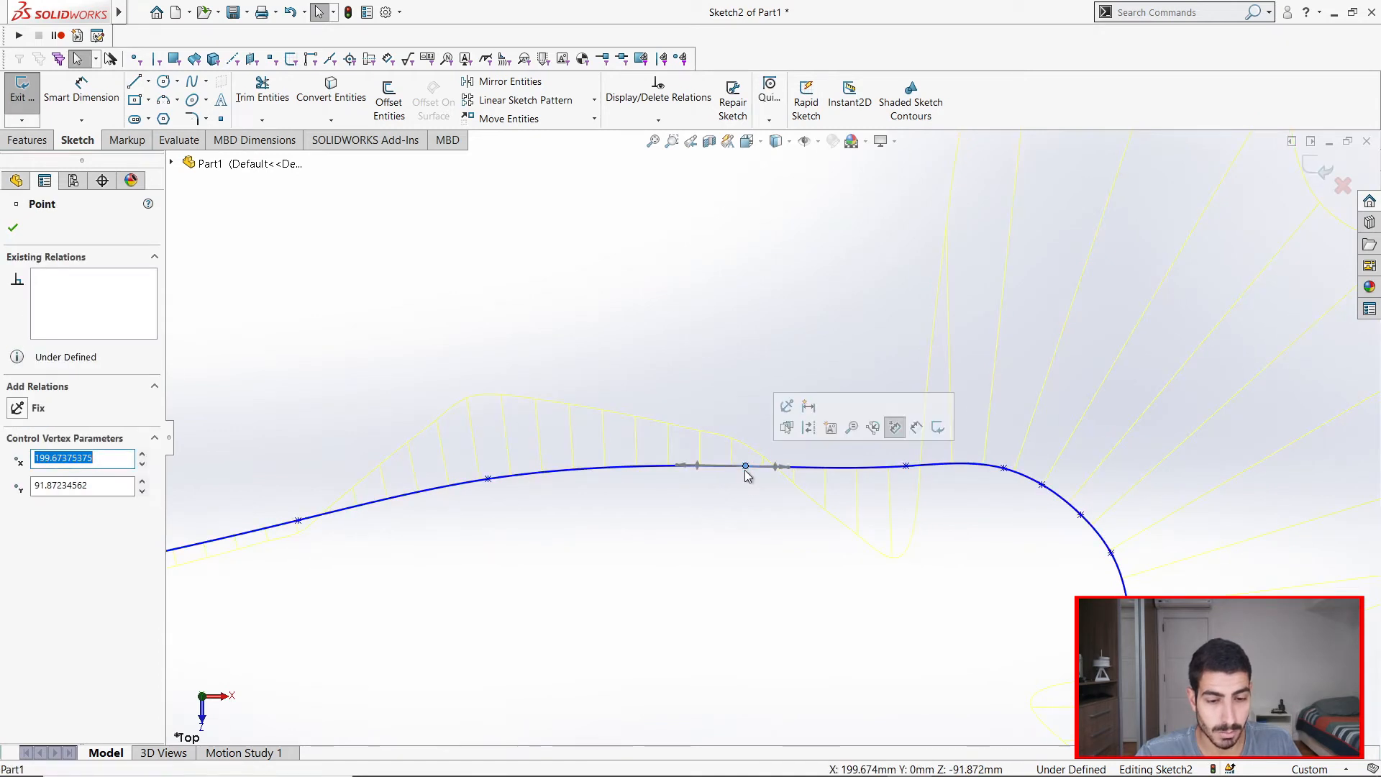
key("Escape")
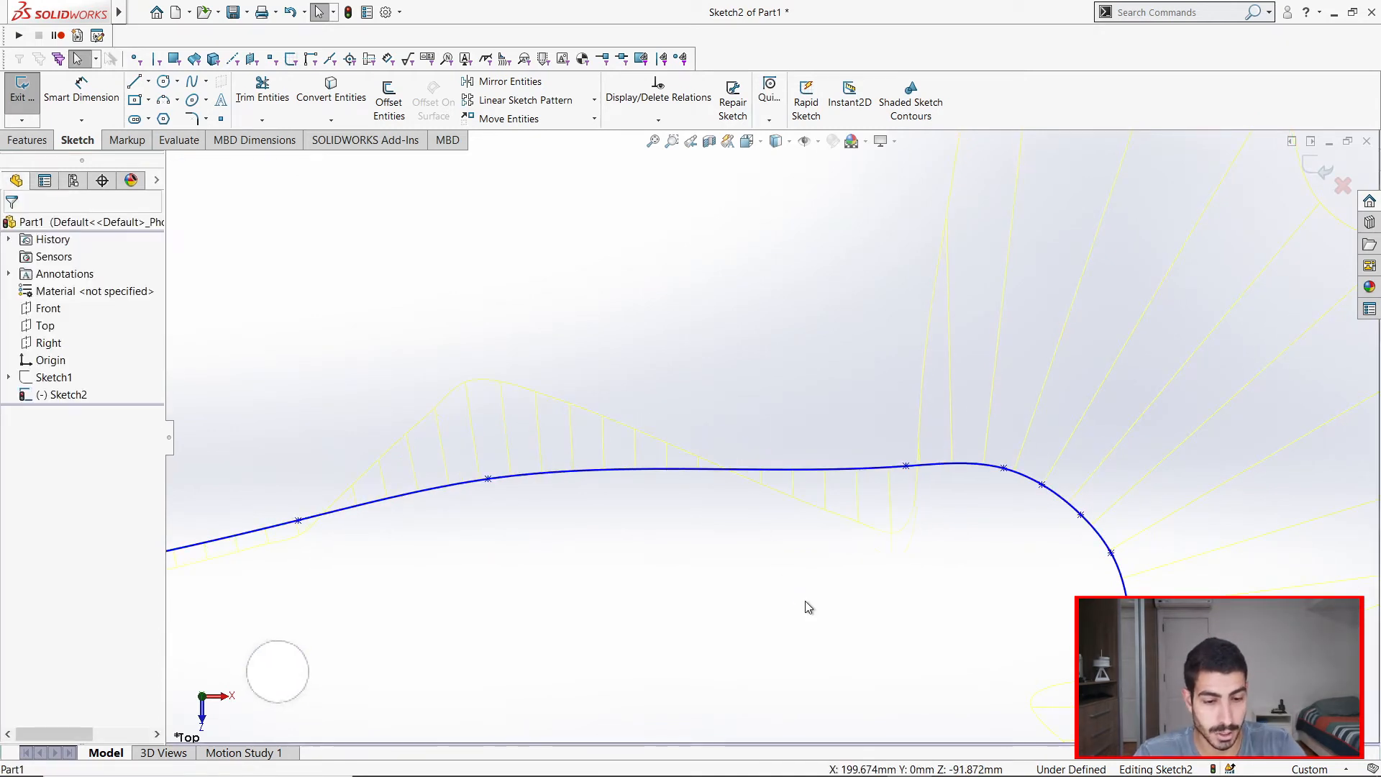
scroll(804, 555, "up", 3)
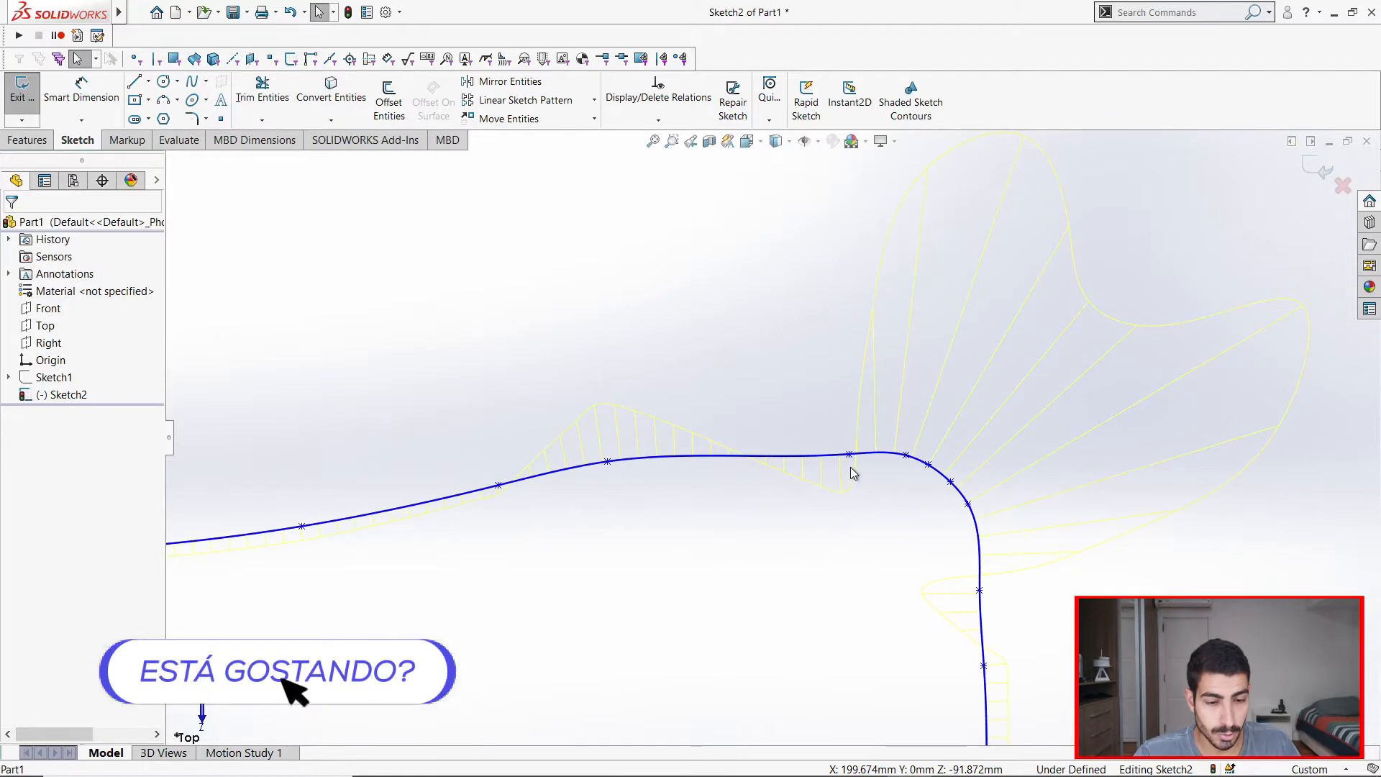
scroll(856, 472, "down", 2)
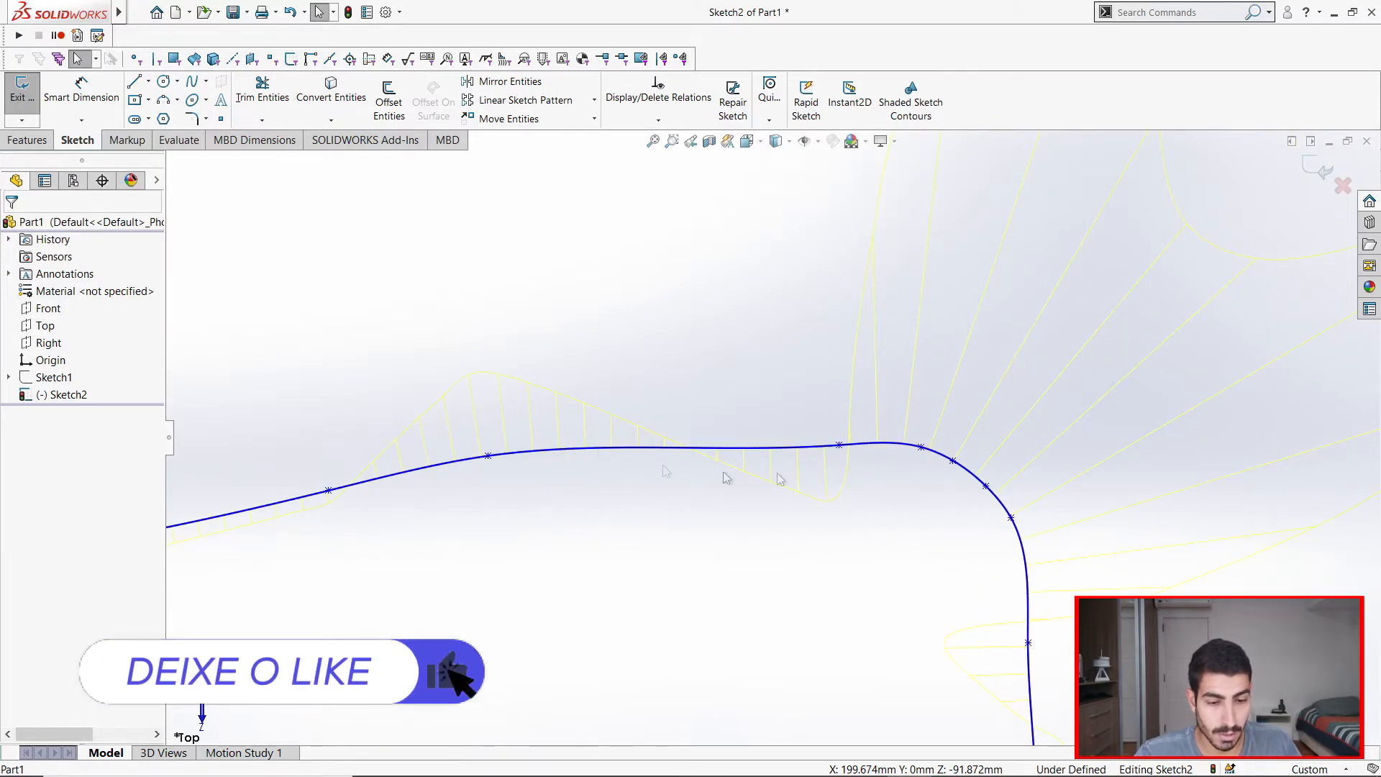
left_click(838, 444)
key("Escape")
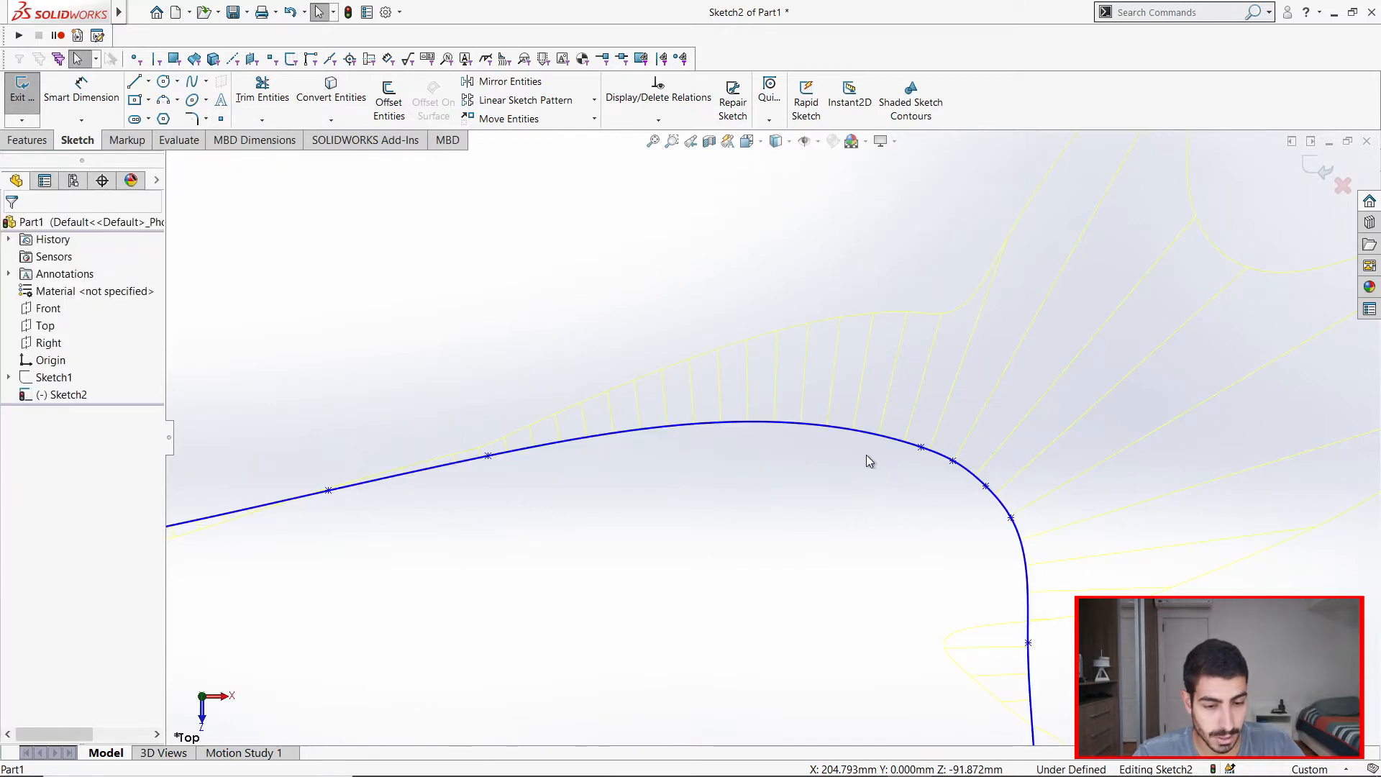
Delete the first spline point on the right edge just below the upper-right corner.
mouse_move(886, 474)
middle_mouse_down()
mouse_move(788, 496)
mouse_move(678, 466)
middle_mouse_up()
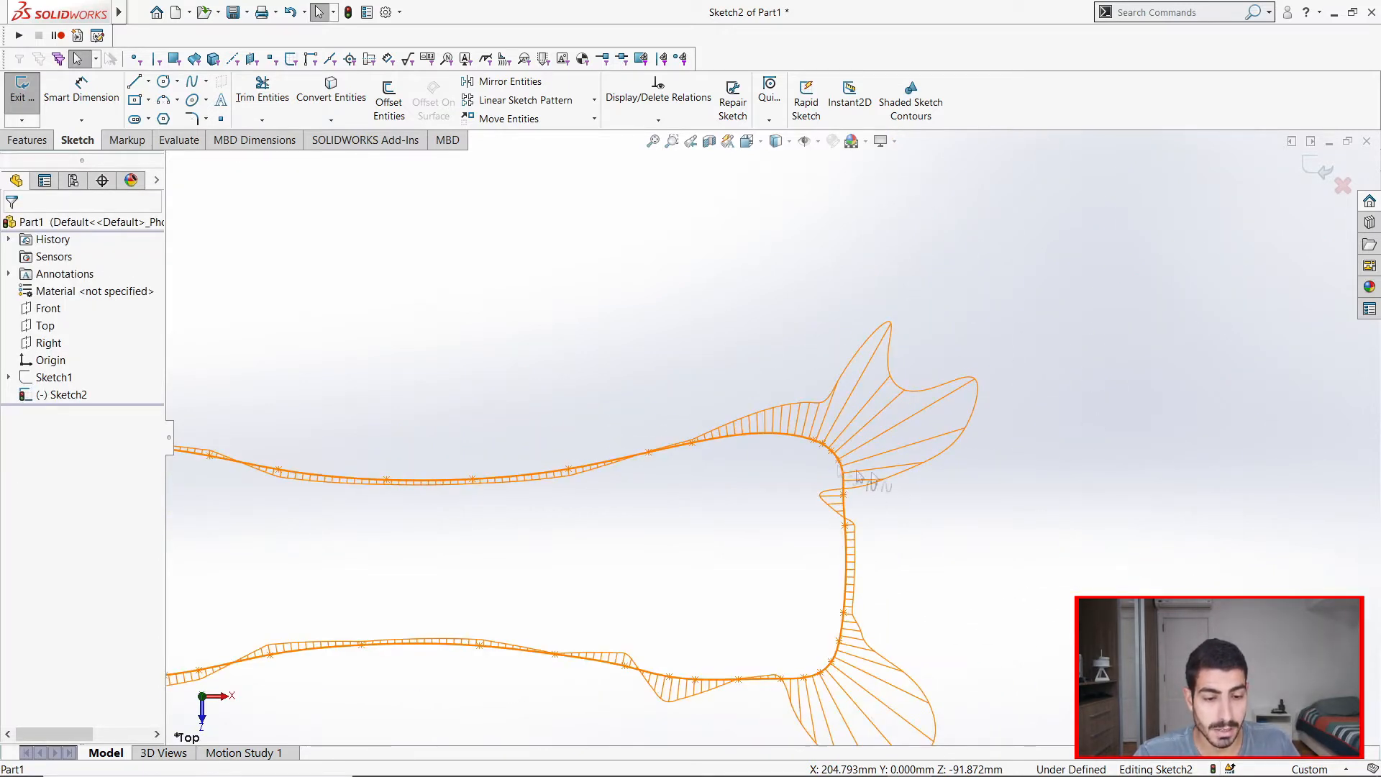
scroll(801, 461, "down", 3)
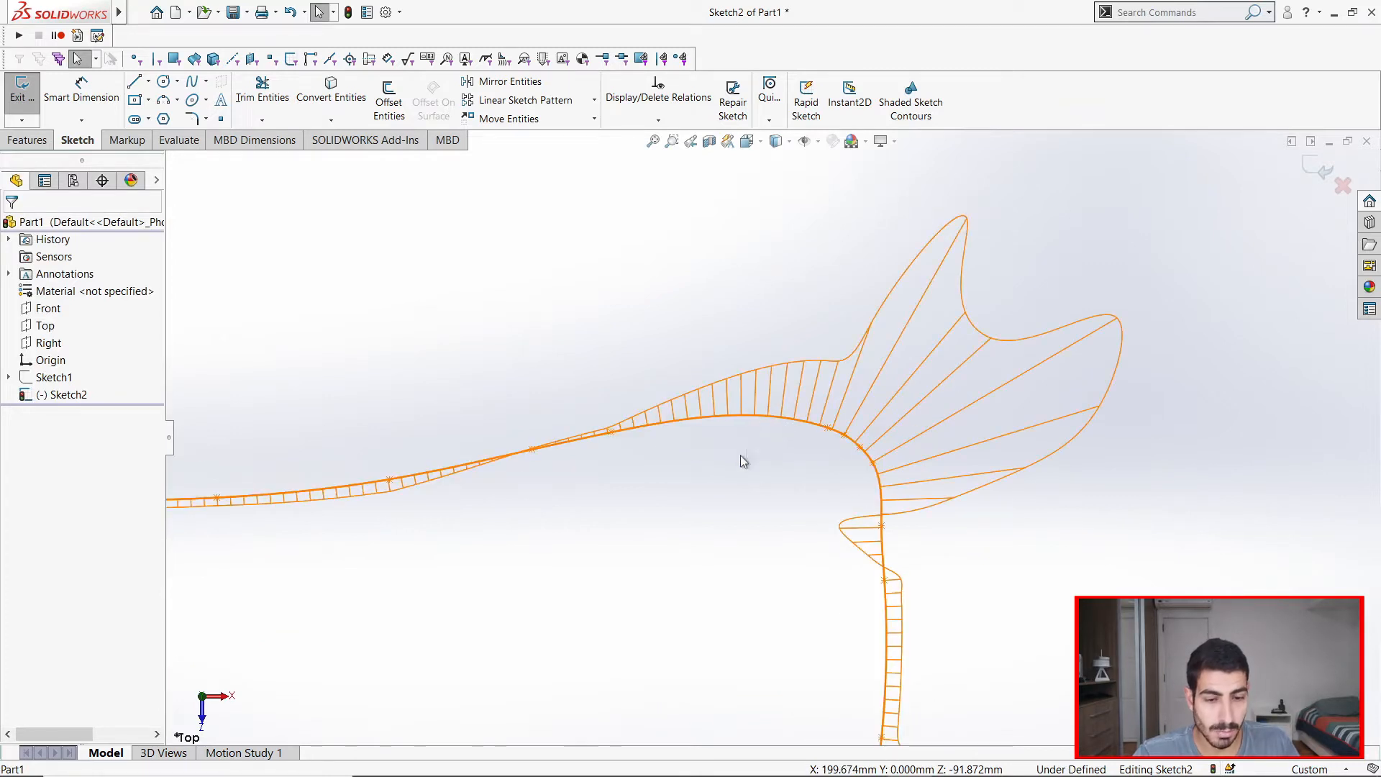
left_click(882, 528)
left_click(998, 555)
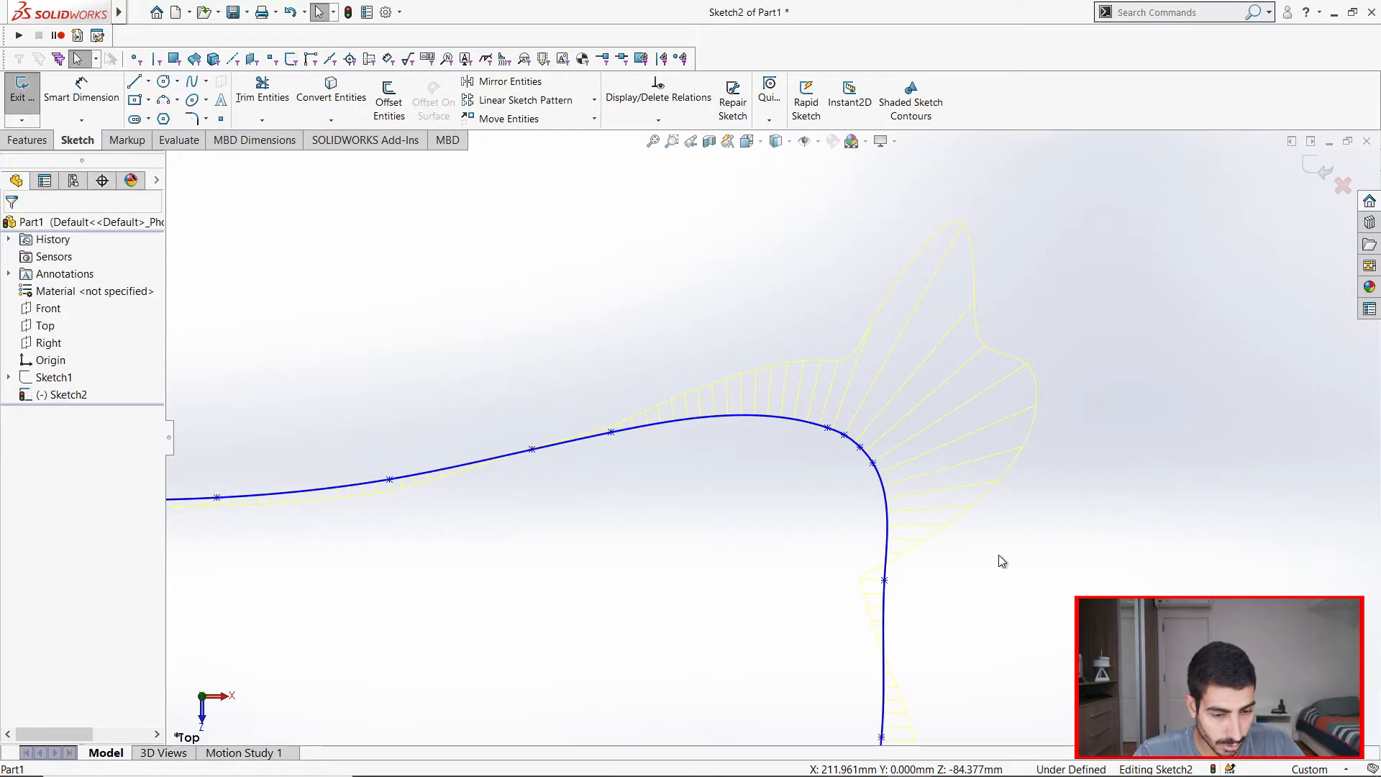
Delete the next two spline points down the handle's right edge, above the lower-right corner.
scroll(904, 598, "down", 1)
middle_click_drag(904, 598, 840, 518, "ctrl")
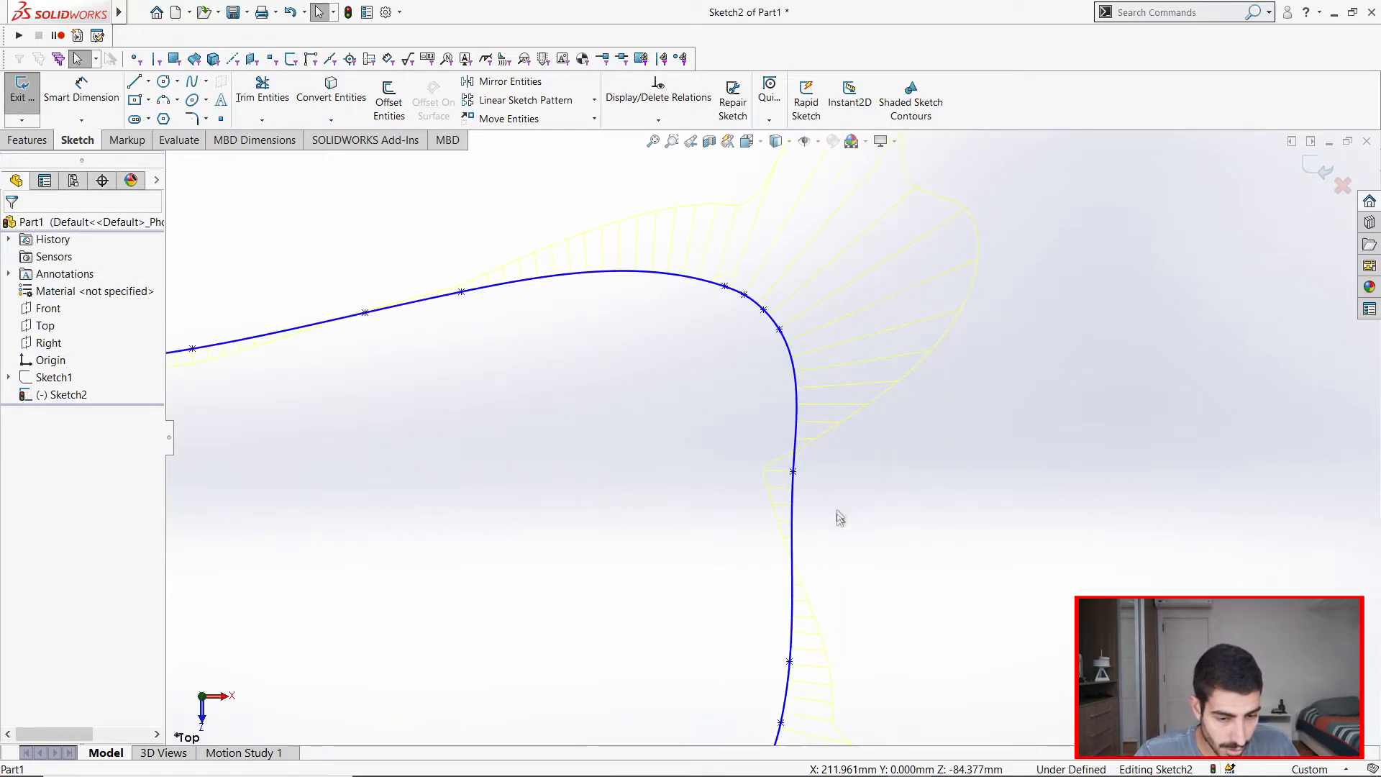
left_click(794, 472)
key("Delete")
scroll(801, 476, "up", 1)
left_click(803, 512)
key("Delete")
scroll(826, 524, "up", 3)
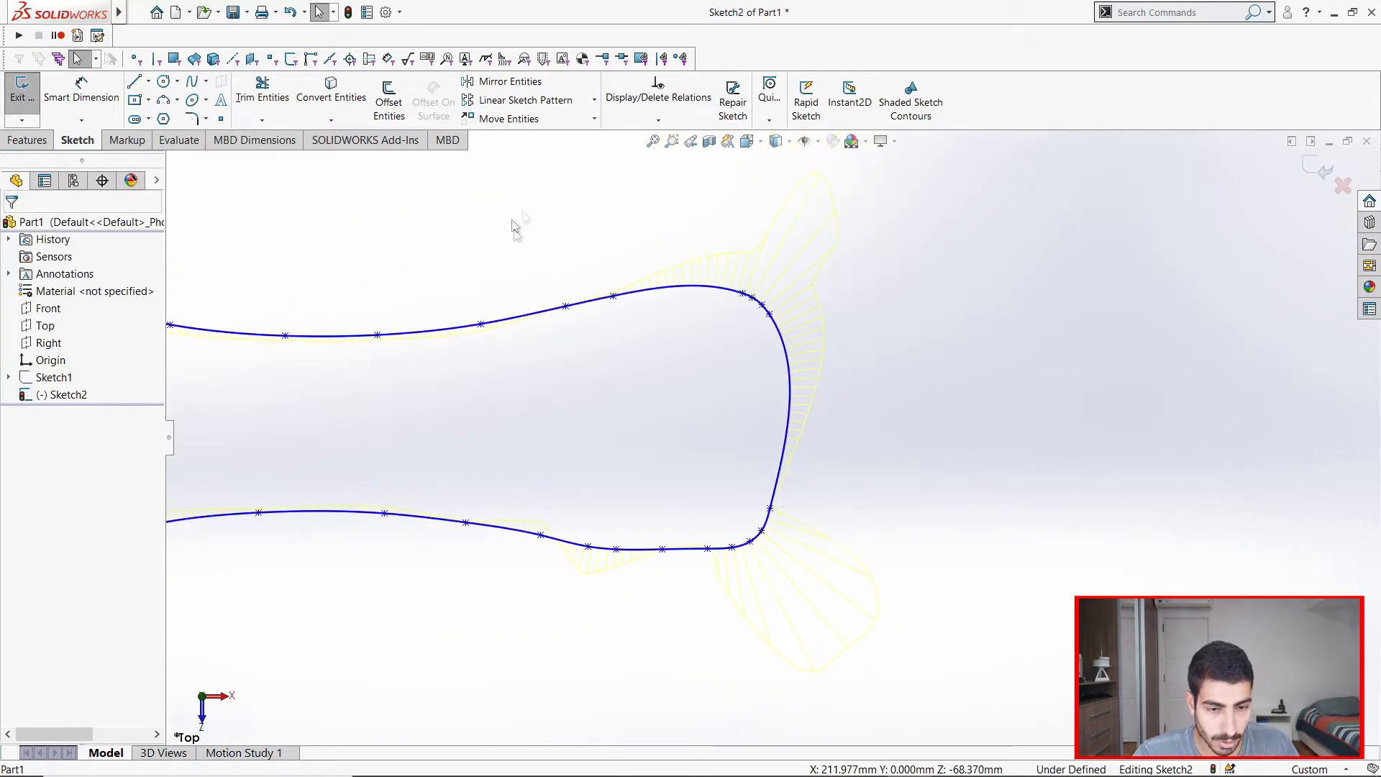
Delete the two spline points on the flat part of the lower edge just before the lower-right corner.
scroll(740, 530, "down", 5)
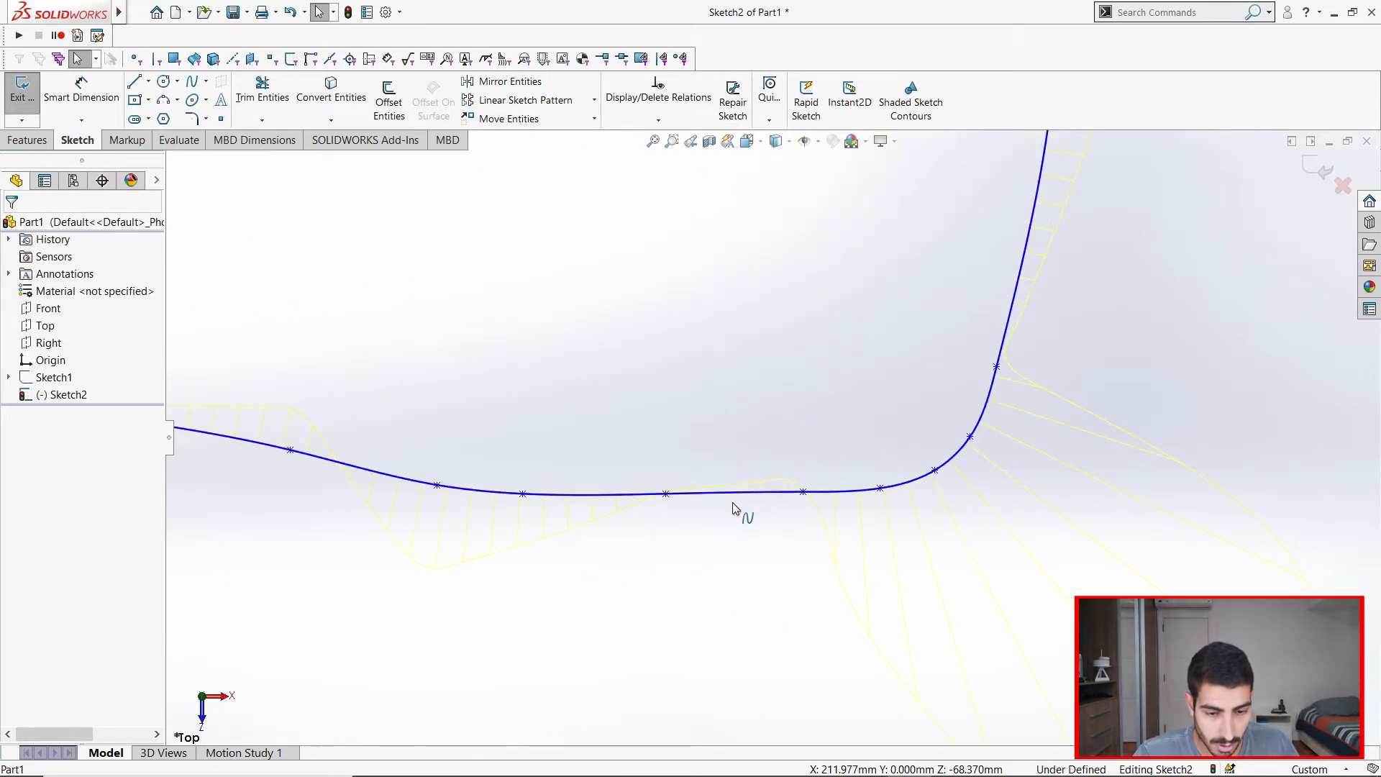
left_click(804, 493)
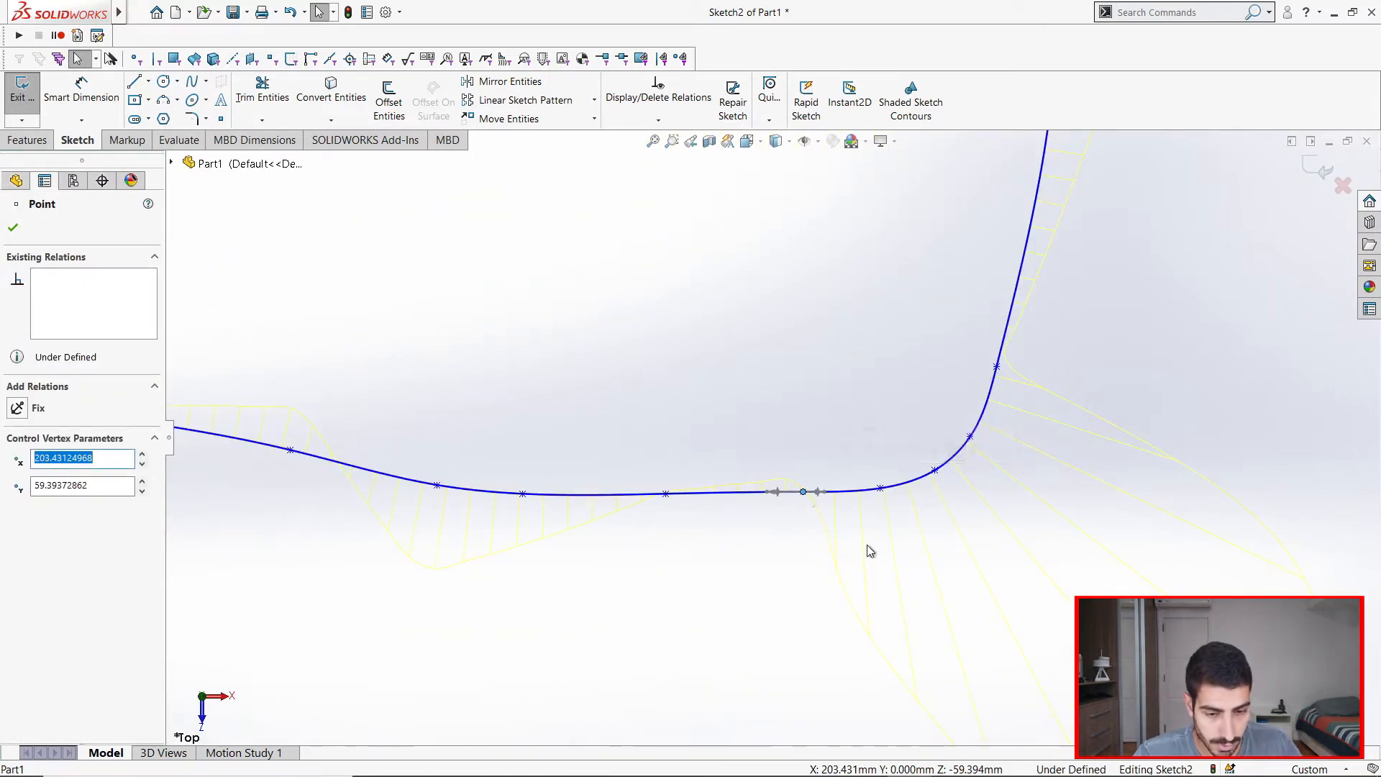
key("Delete")
Delete the next two spline points on the lower edge, where it rises from the right end toward the handle's waist.
left_click(608, 387)
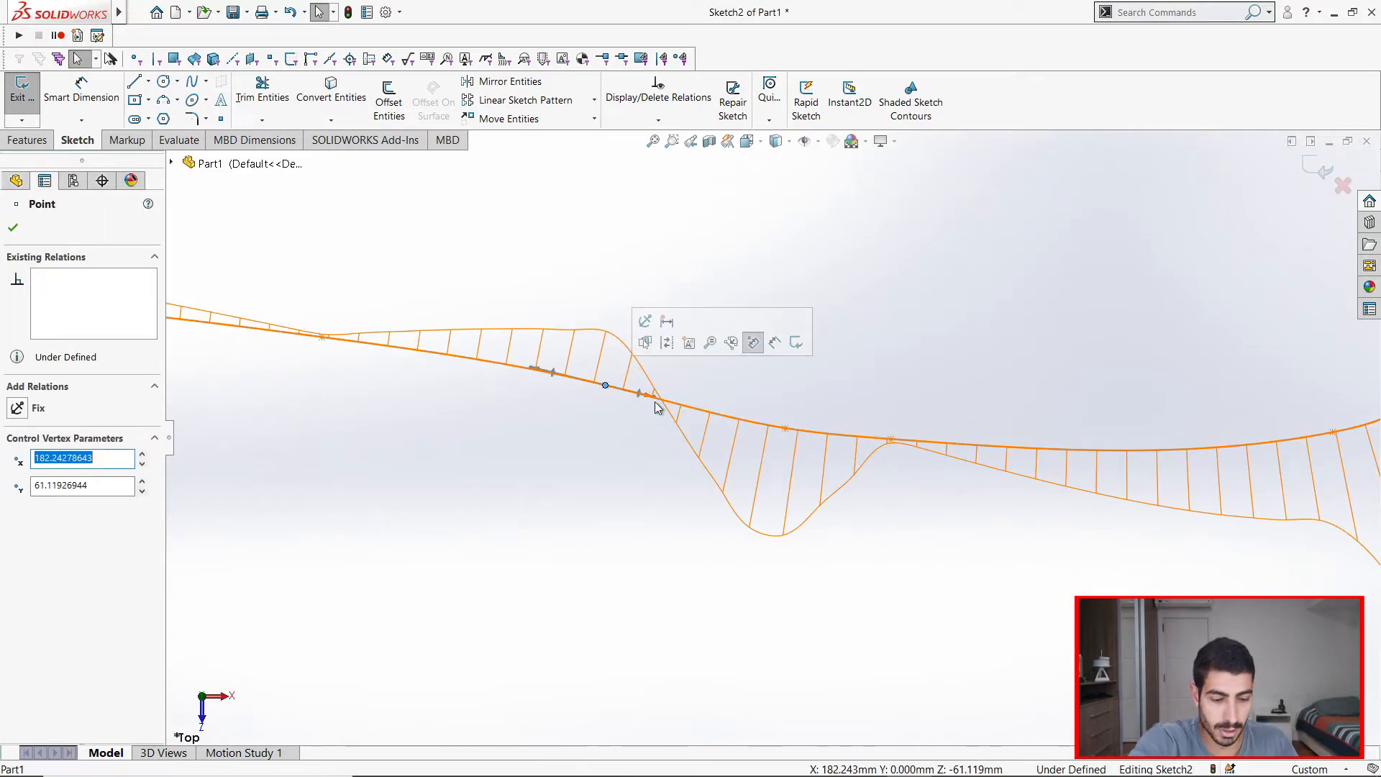
key("Delete")
scroll(480, 424, "down", 2)
left_click(482, 348)
key("Delete")
scroll(450, 385, "up", 2)
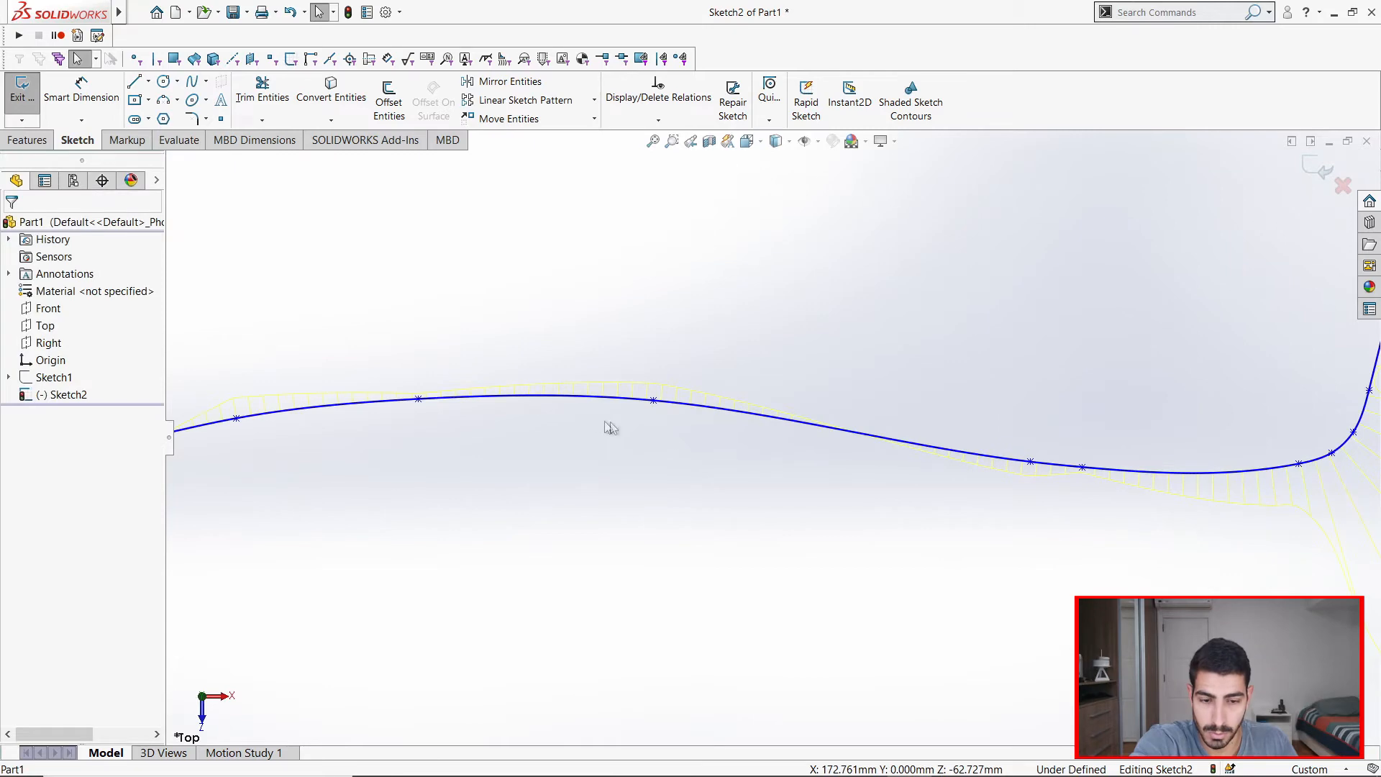
Examine the curvature combs along the upper and lower edges and around the right end of the outline.
scroll(915, 379, "up", 3)
scroll(829, 392, "down", 2)
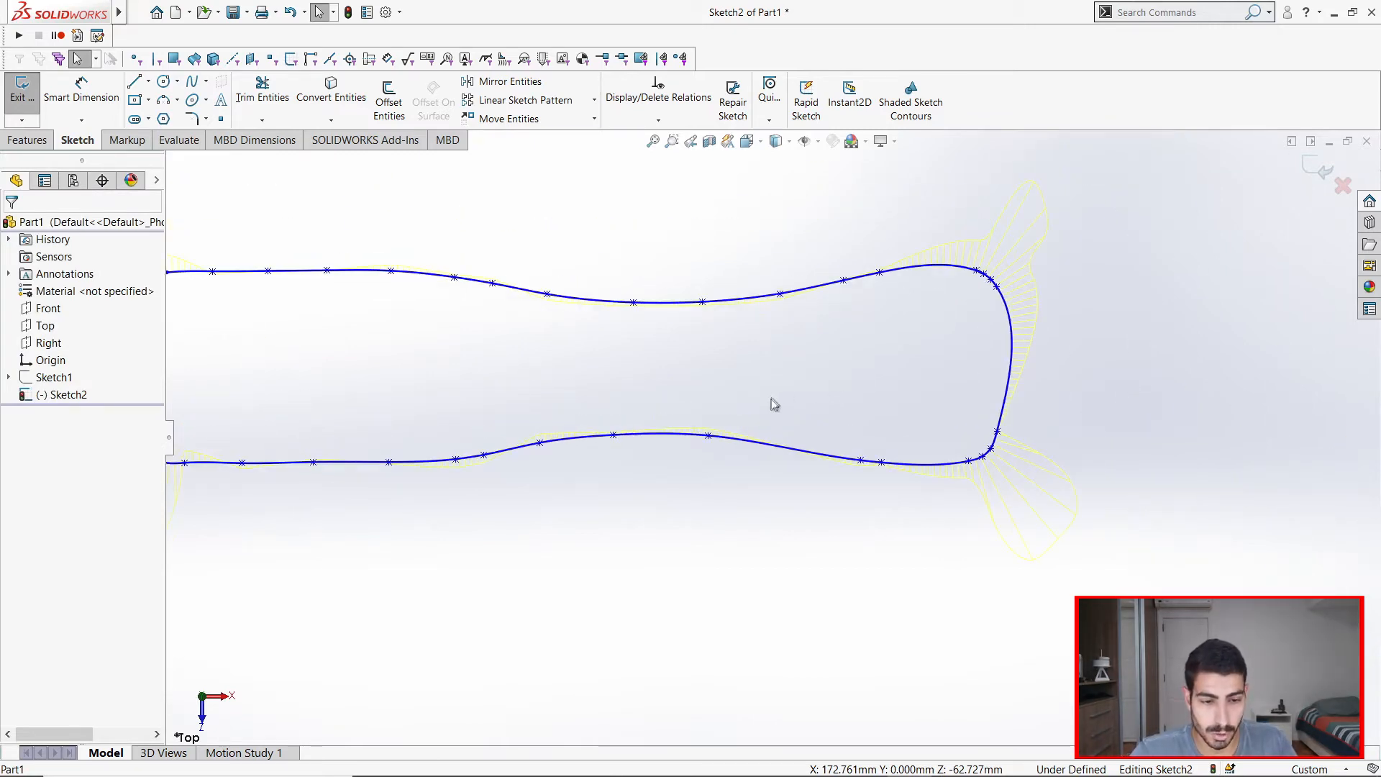
scroll(777, 361, "down", 1)
scroll(867, 271, "down", 2)
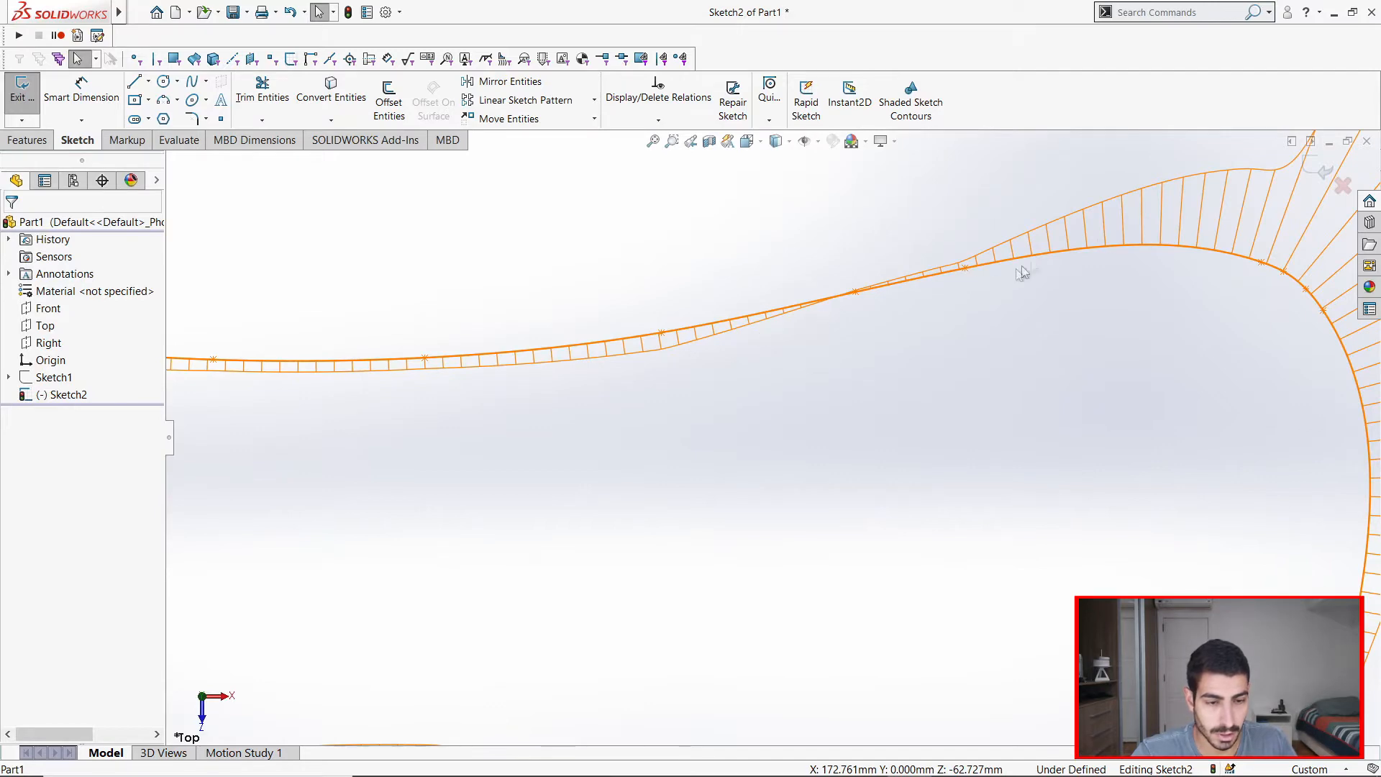
scroll(1007, 279, "up", 5)
scroll(749, 572, "up", 1)
scroll(605, 485, "down", 3)
scroll(921, 487, "up", 3)
scroll(1125, 390, "down", 3)
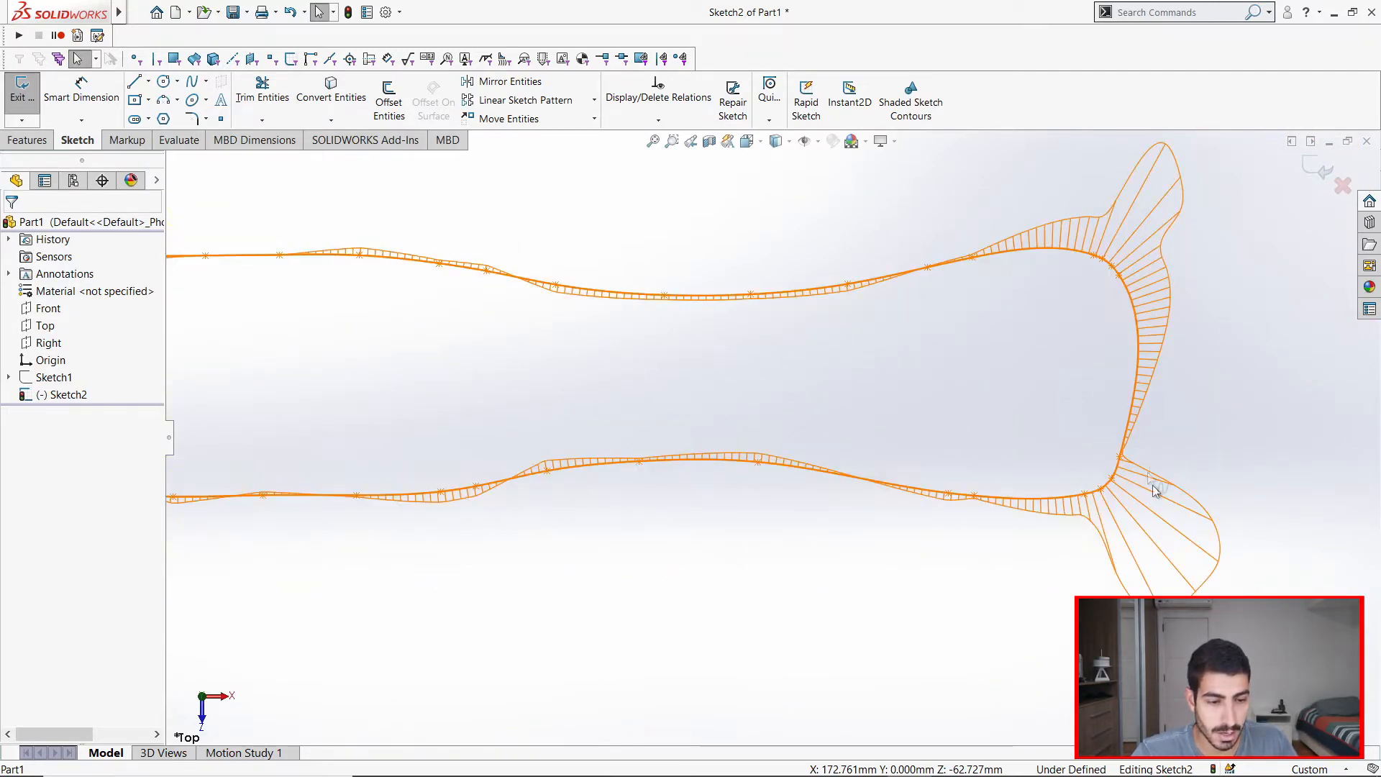
scroll(1140, 485, "up", 4)
scroll(848, 448, "down", 6)
Delete the spline point on the lower edge just beside the lower-left corner.
scroll(516, 471, "up", 4)
scroll(547, 464, "down", 6)
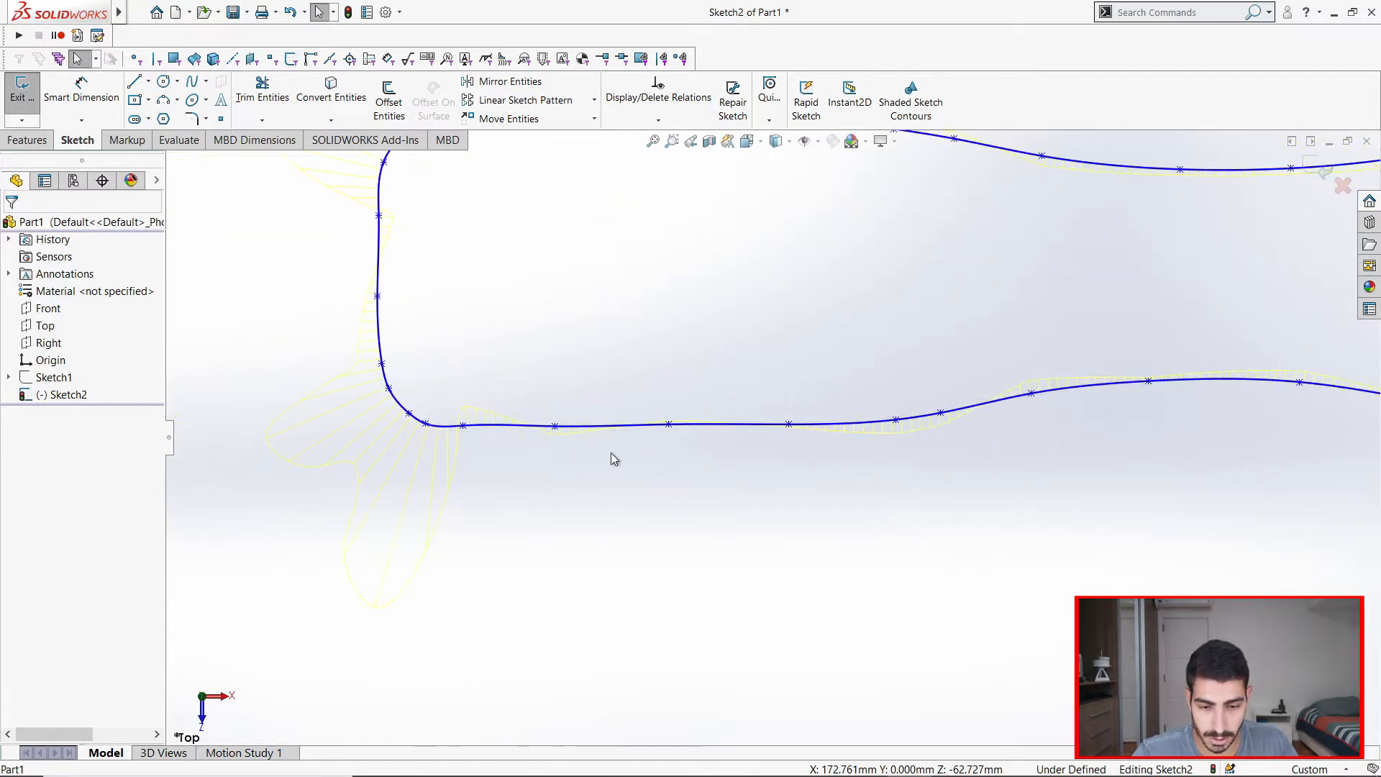
left_click(471, 417)
key("Delete")
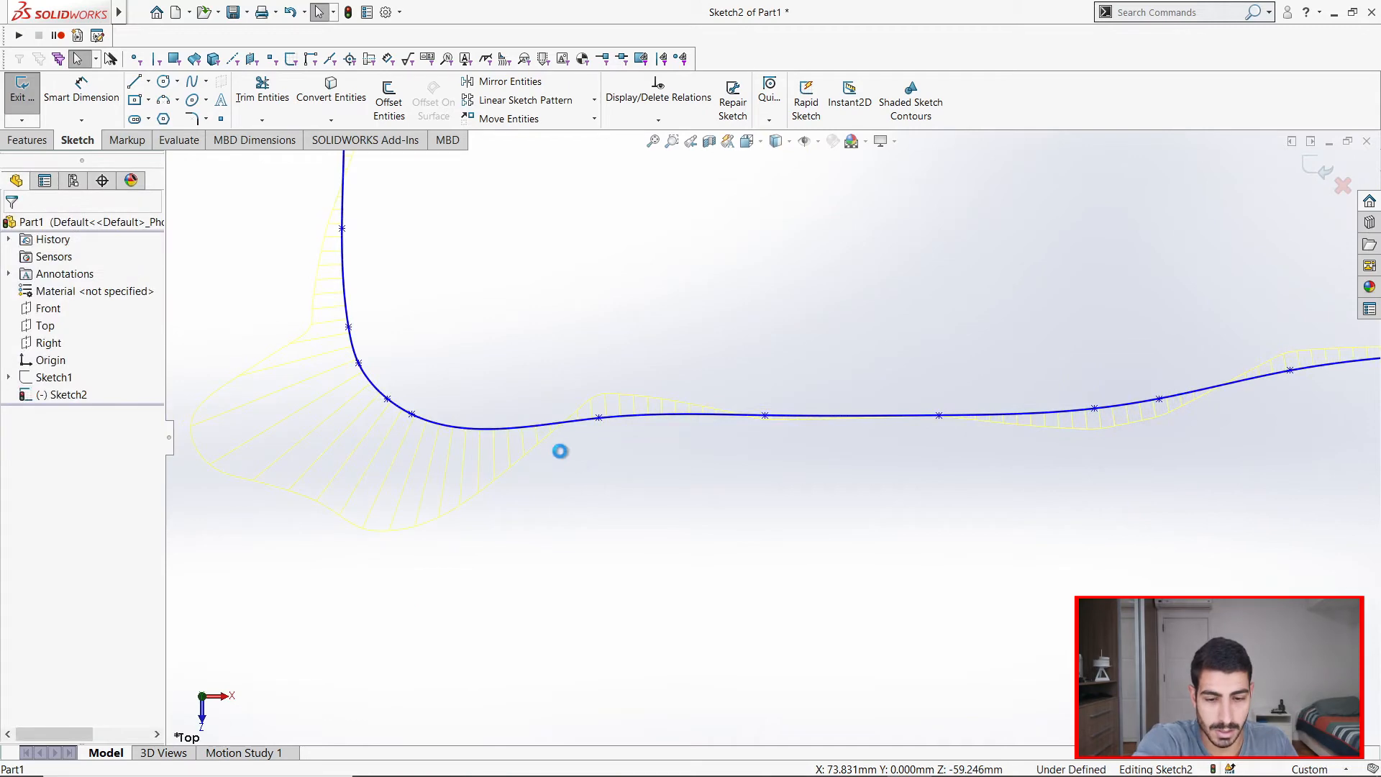
Delete the two middle spline points on the handle's left edge.
scroll(576, 386, "up", 4)
scroll(607, 367, "down", 6)
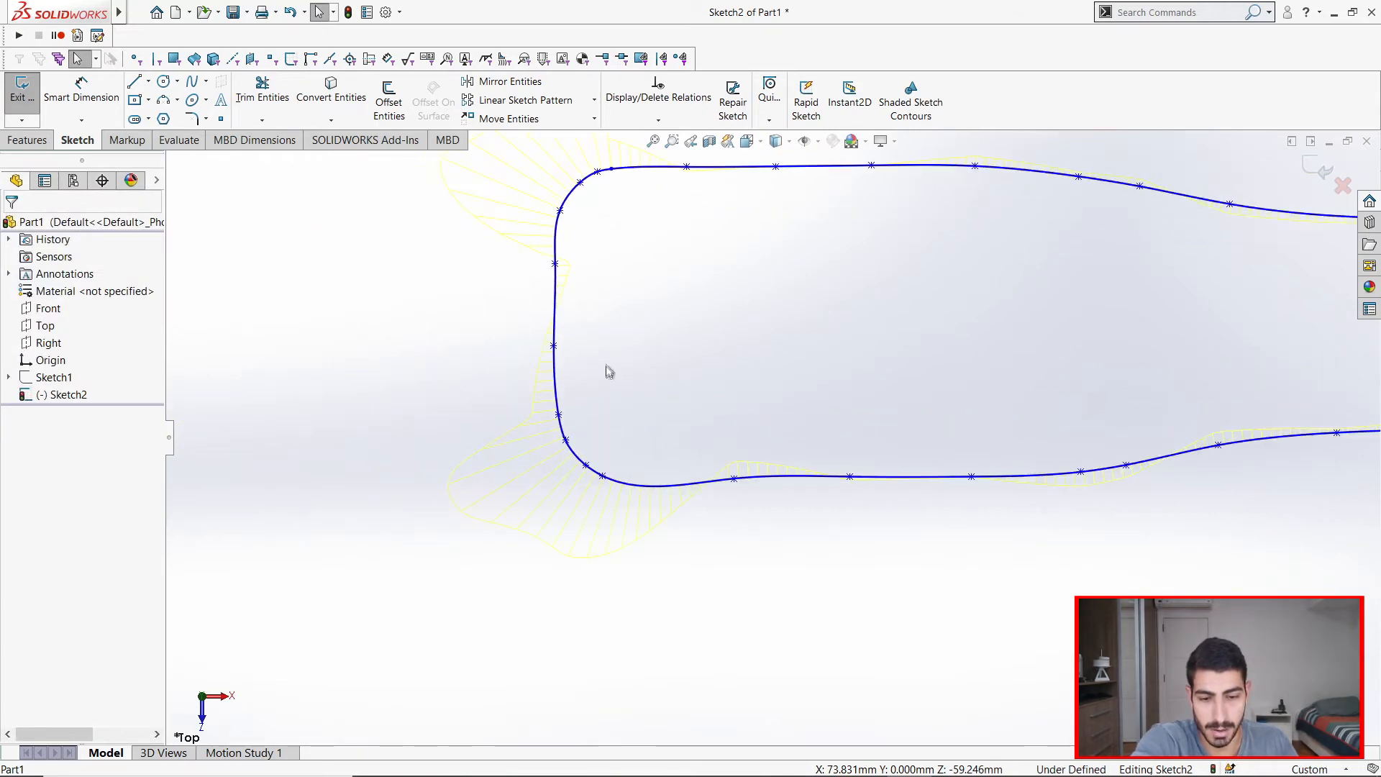
left_click(544, 194)
key("Delete")
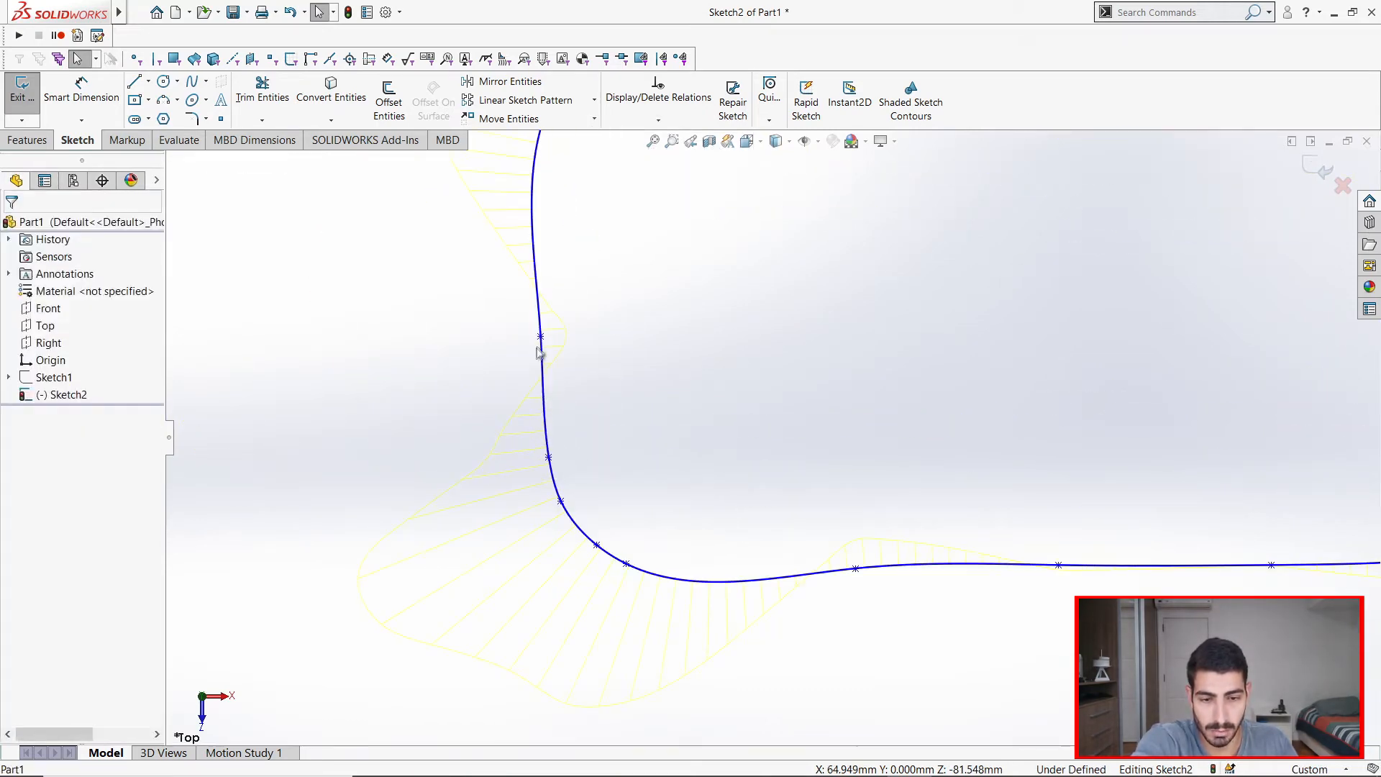
left_click(543, 338)
key("Delete")
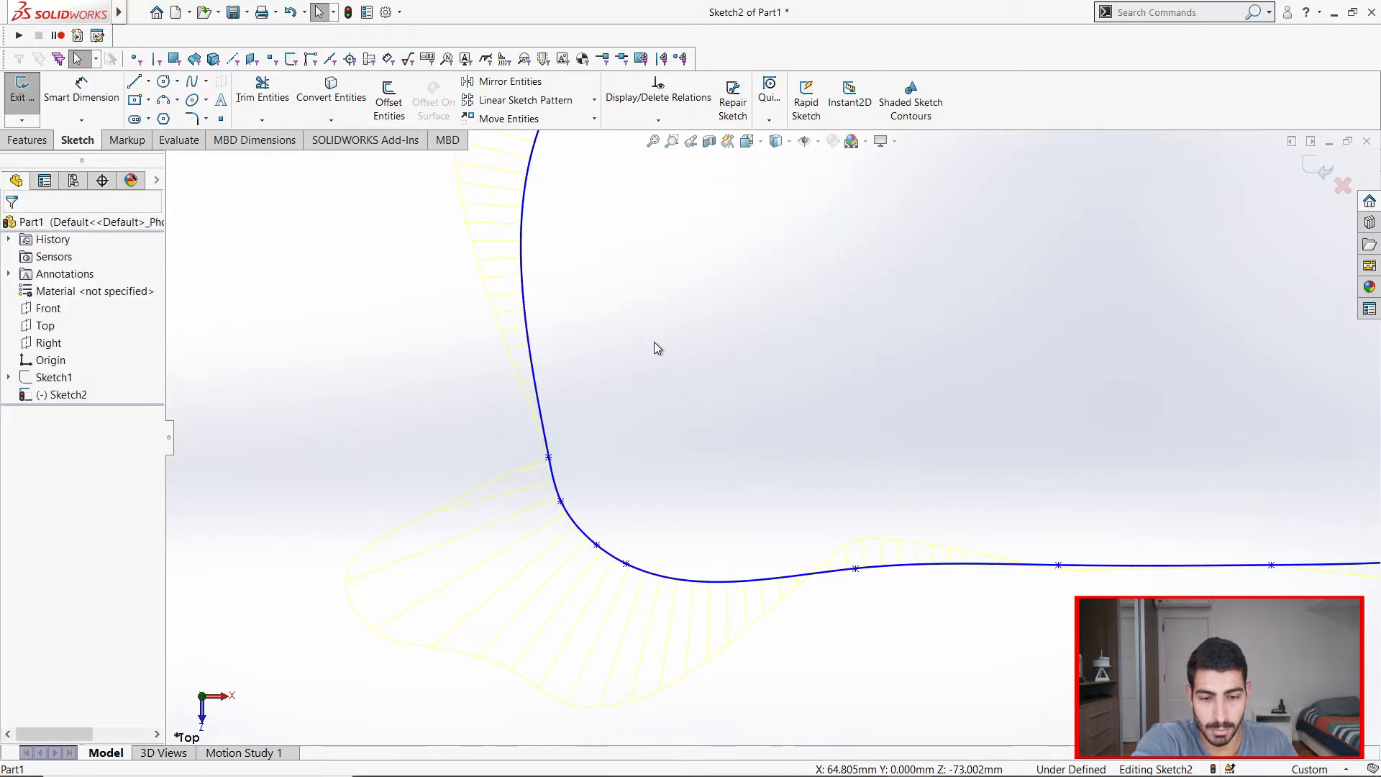
Show Sketch1 so the photo appears behind the outline spline for comparison.
scroll(929, 392, "up", 3)
scroll(1020, 382, "up", 2)
scroll(688, 503, "up", 2)
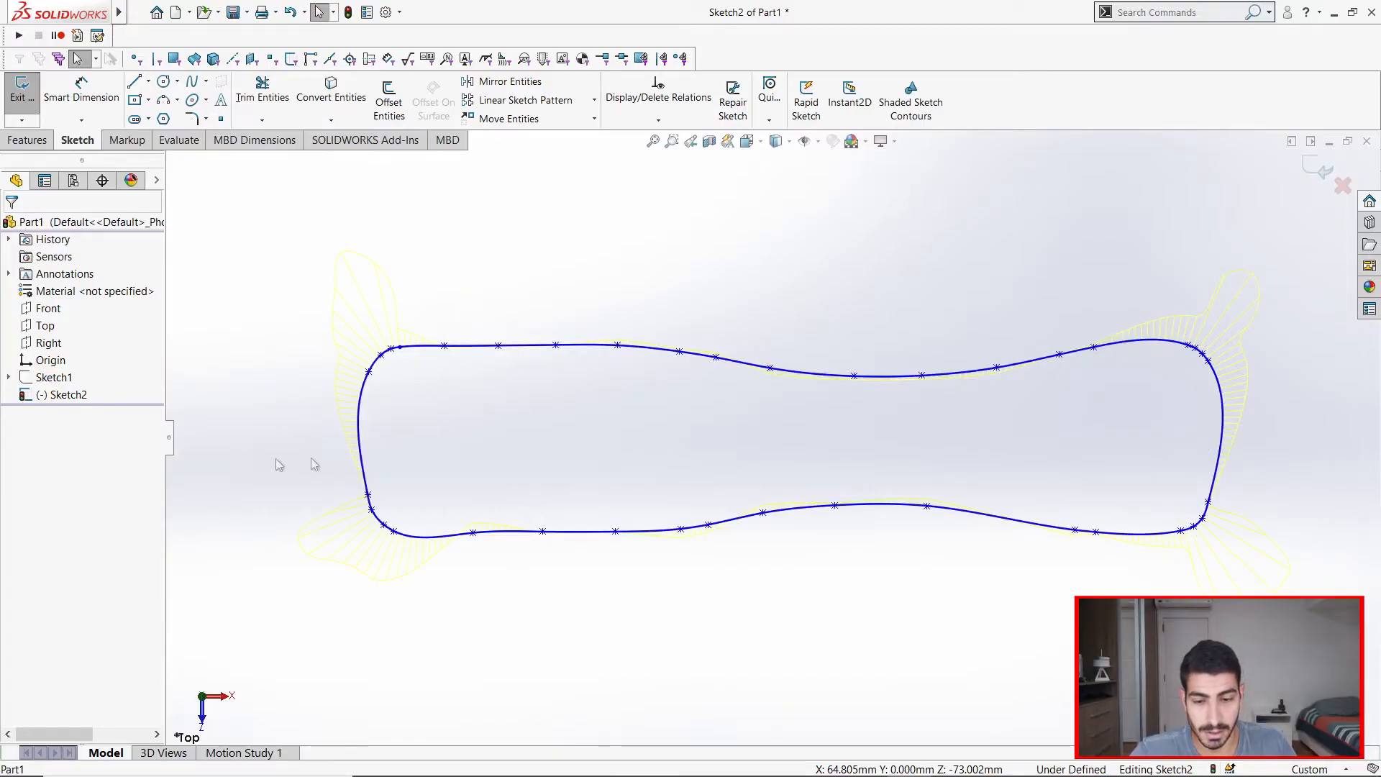
right_click(50, 379)
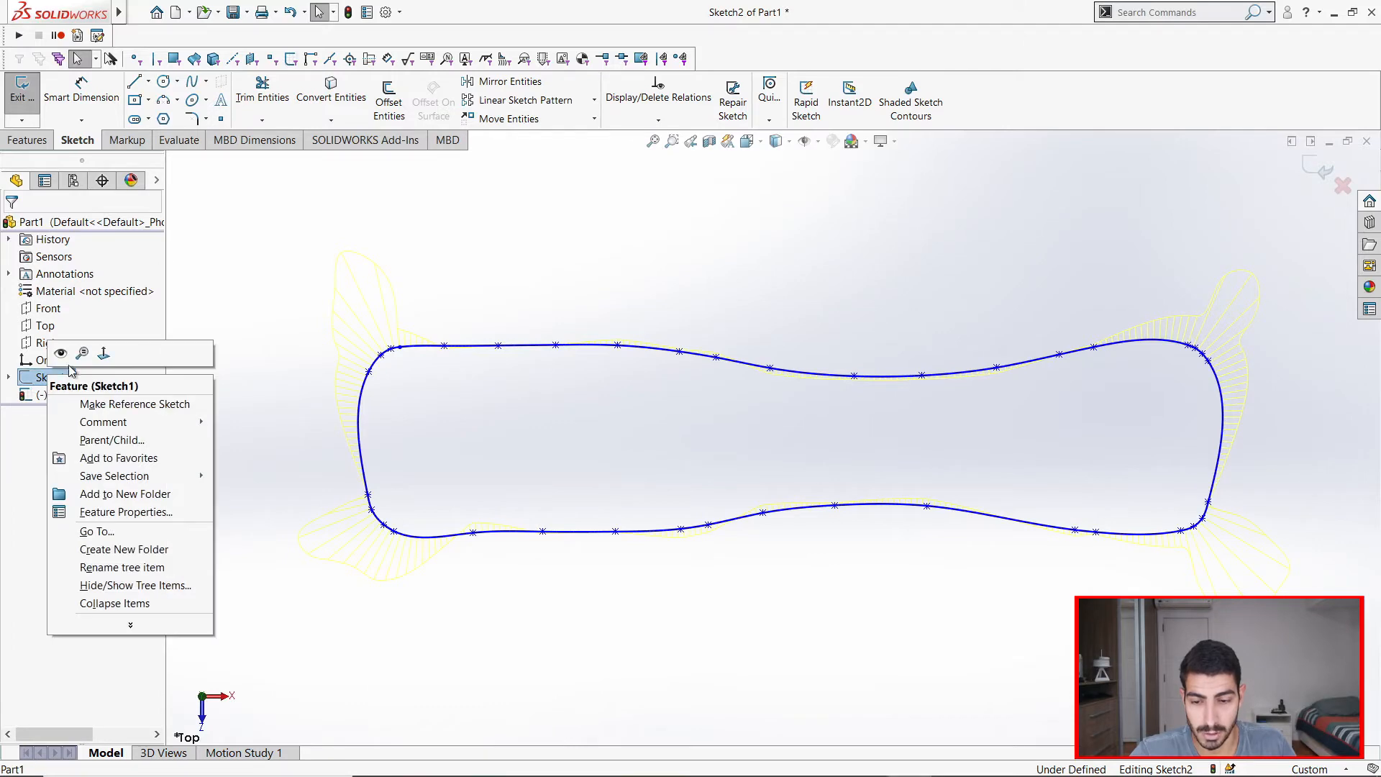
left_click(61, 352)
Adjust the tangent handles at the upper and lower ends of the left edge so the spline follows the photo.
scroll(459, 453, "down", 3)
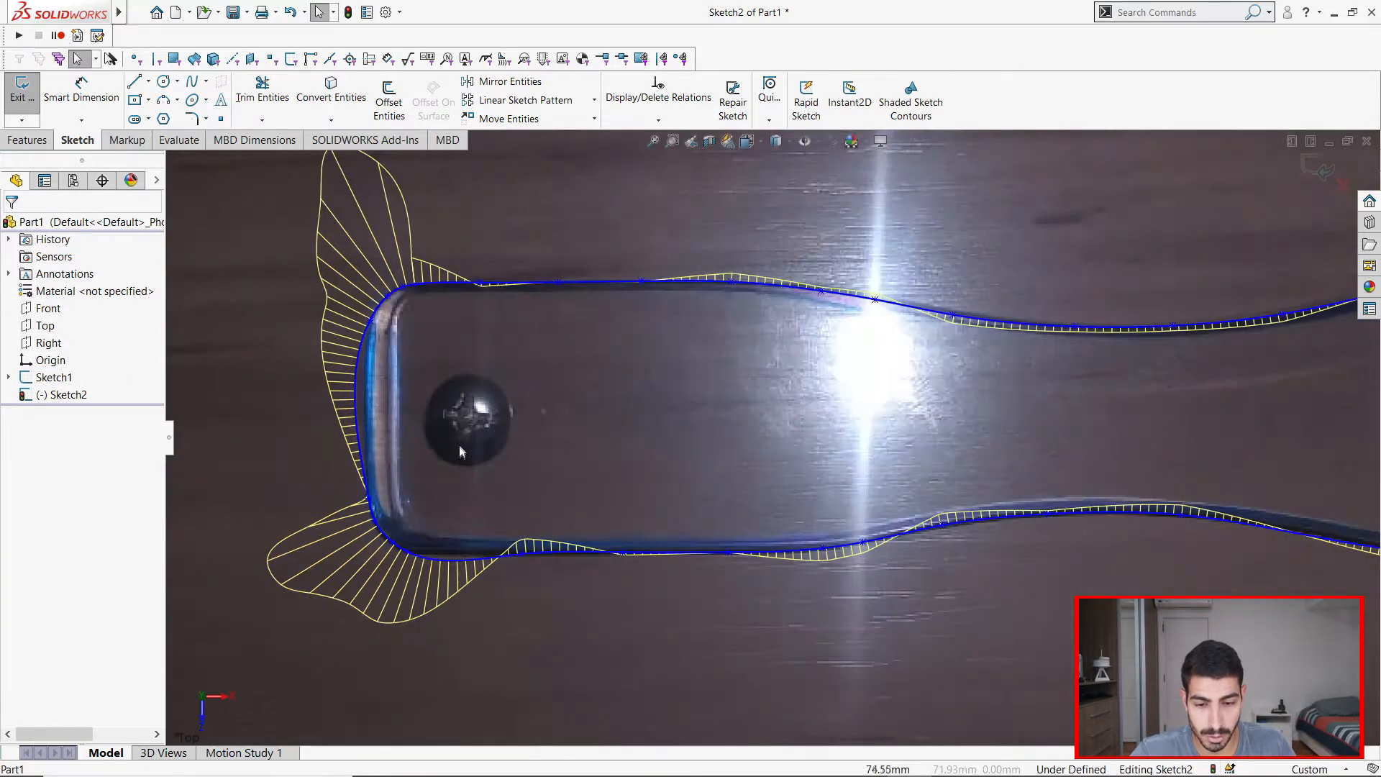
scroll(431, 402, "down", 6)
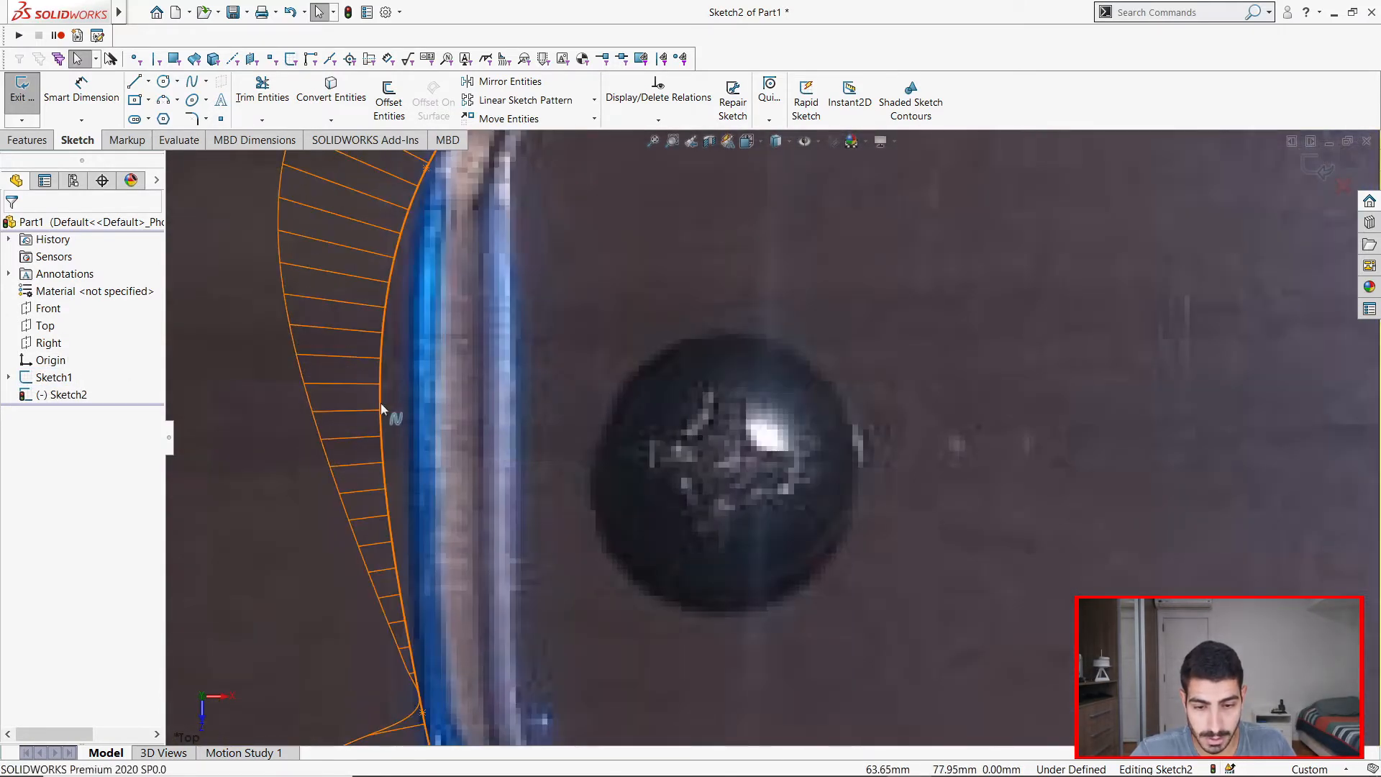
left_click(381, 406)
scroll(382, 406, "up", 3)
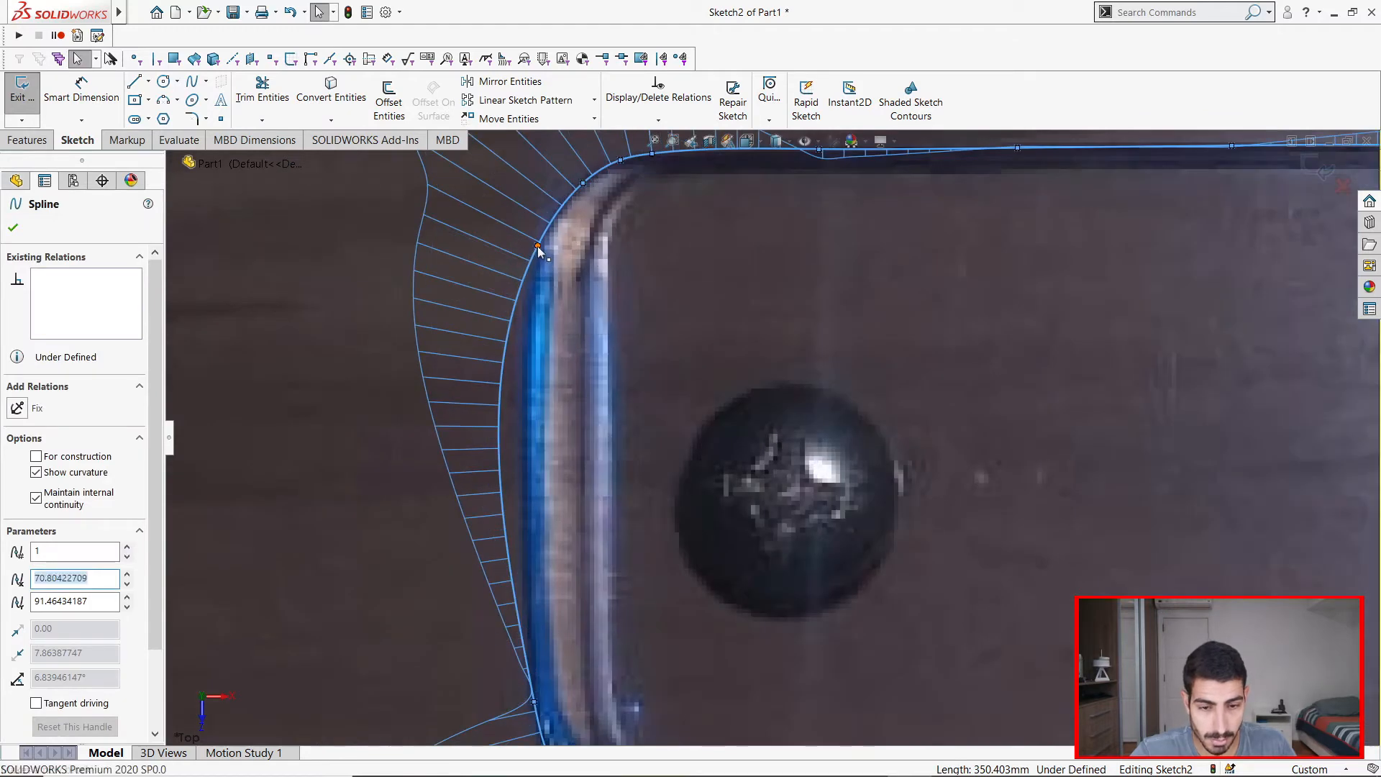
left_click(538, 246)
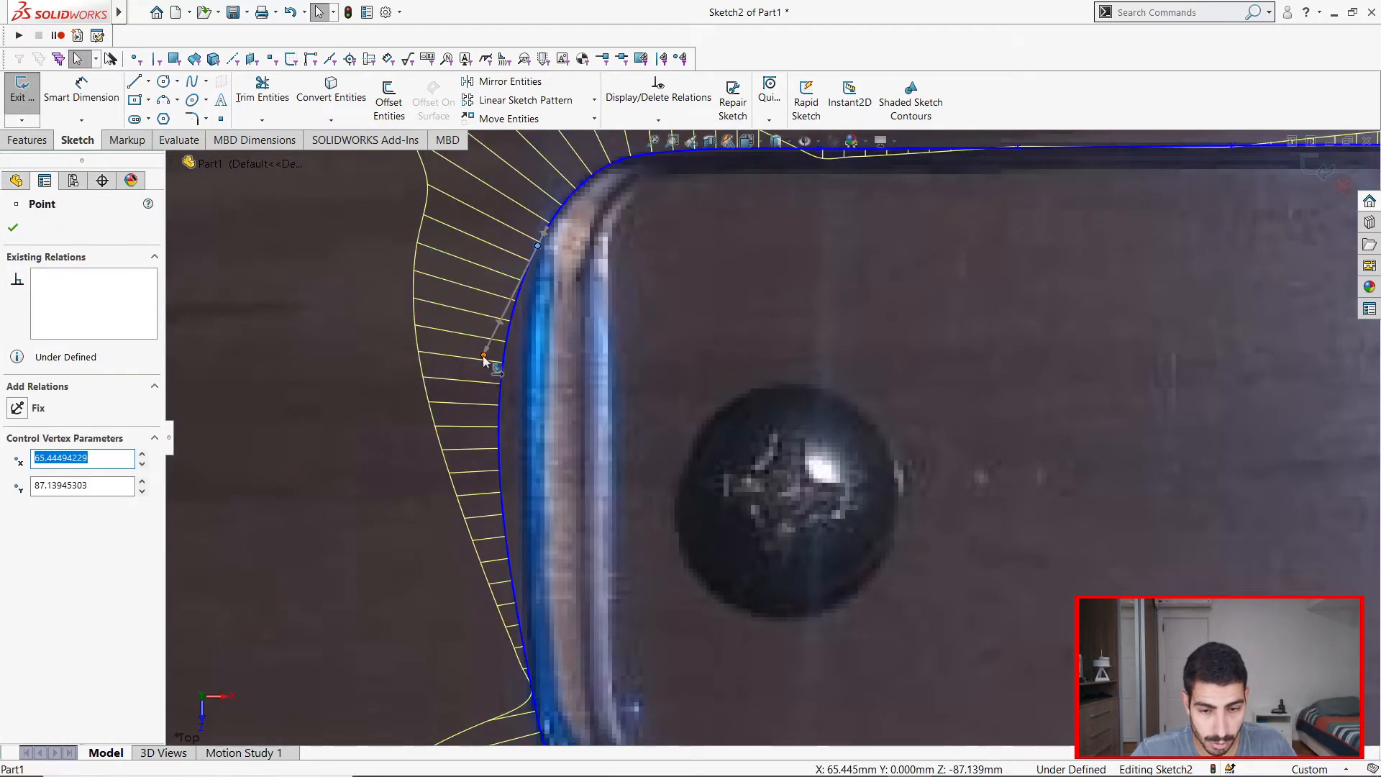
left_click_drag(484, 355, 505, 356)
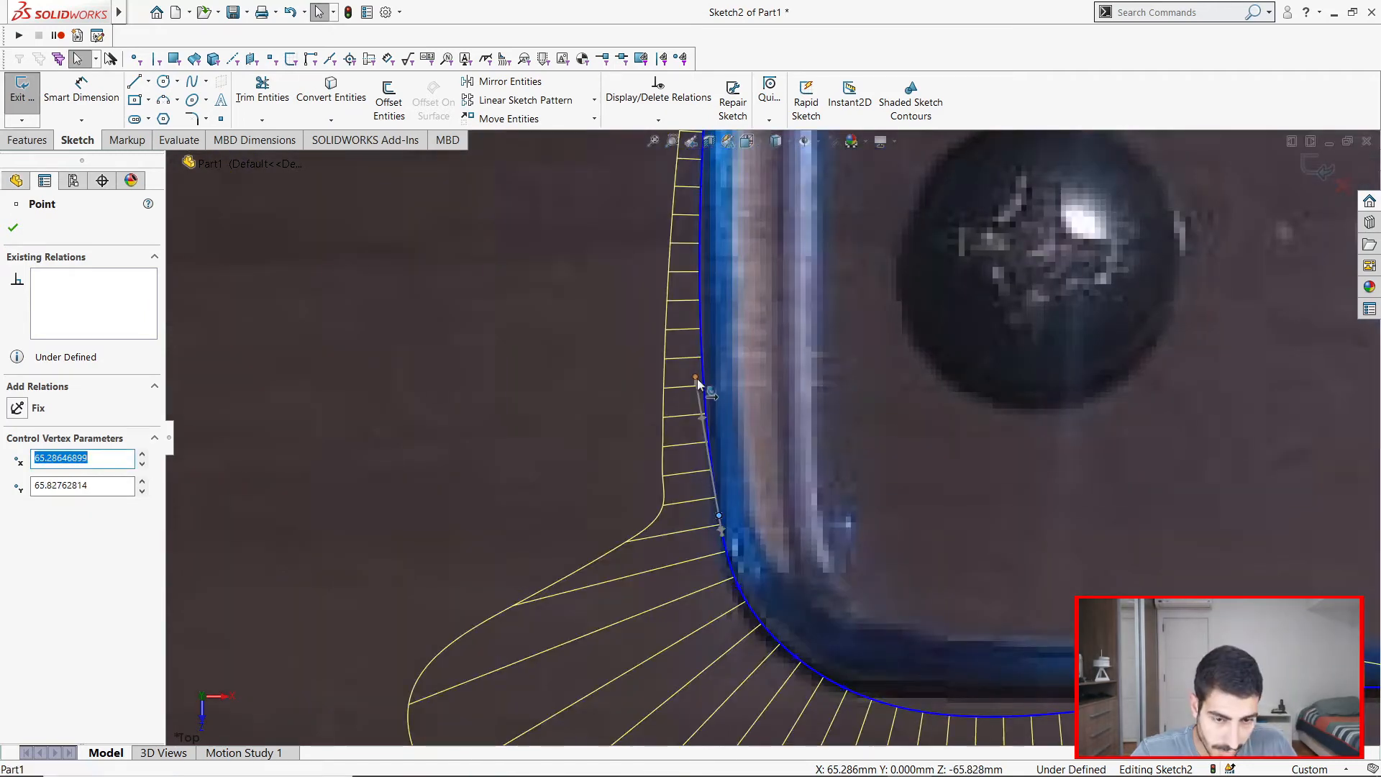
left_click_drag(697, 378, 699, 378)
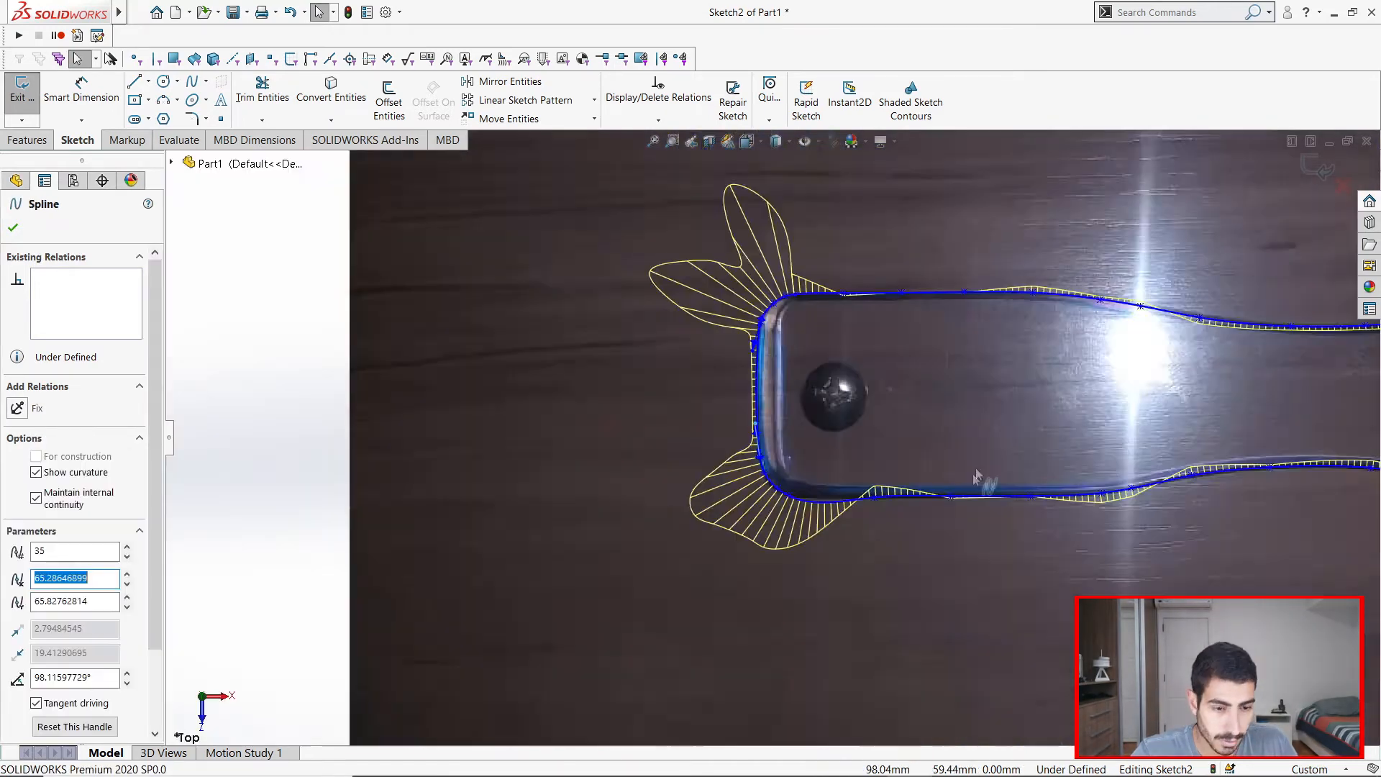
Turn off the curvature combs on the outline spline.
scroll(946, 401, "up", 3)
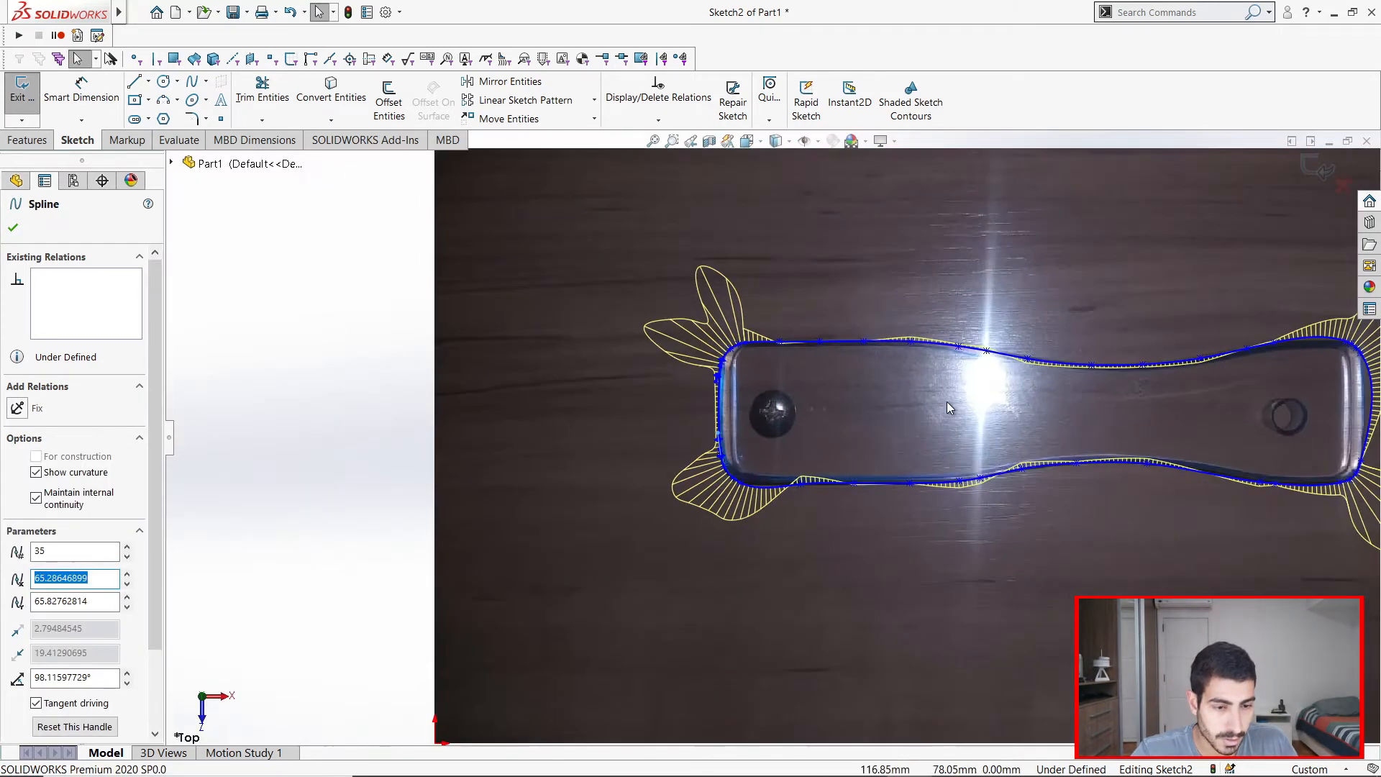
scroll(829, 334, "down", 5)
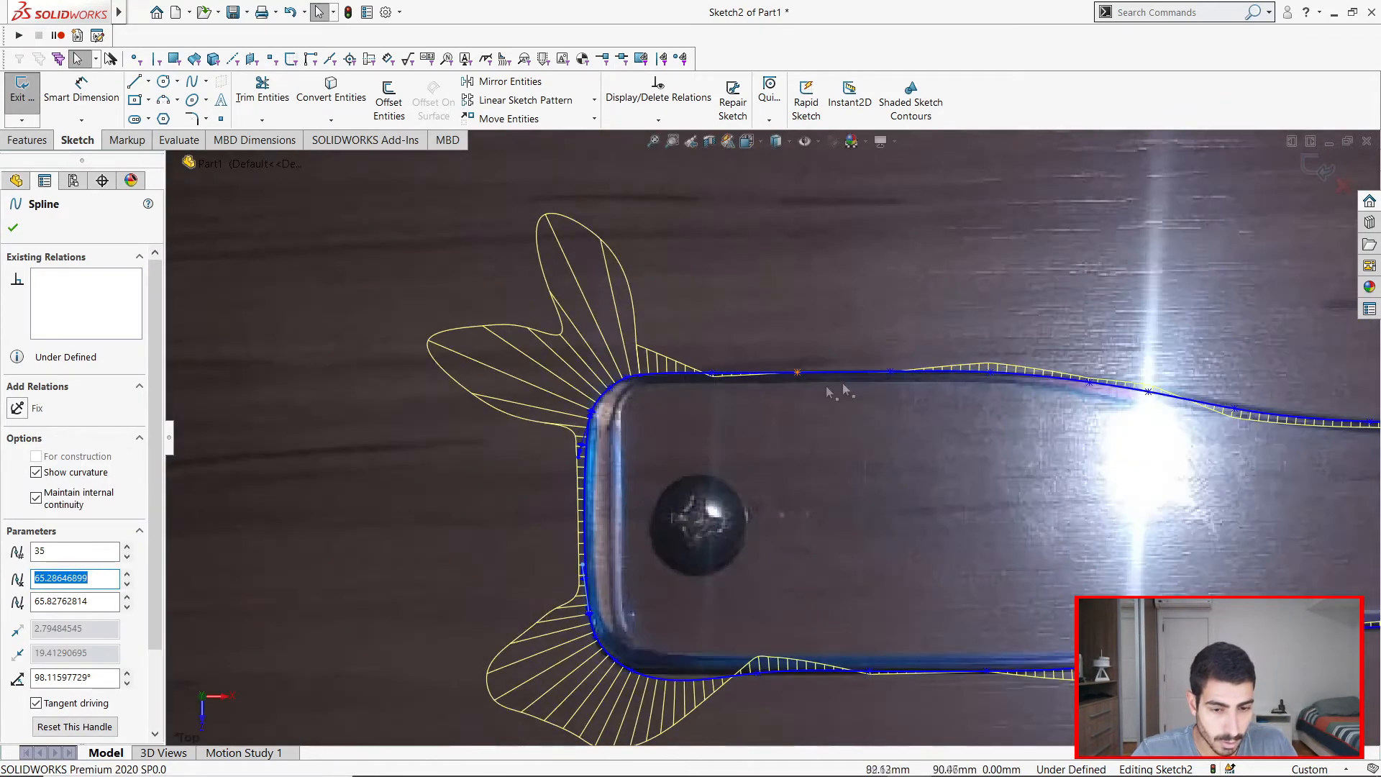
left_click(658, 375)
left_click(59, 473)
scroll(865, 455, "up", 5)
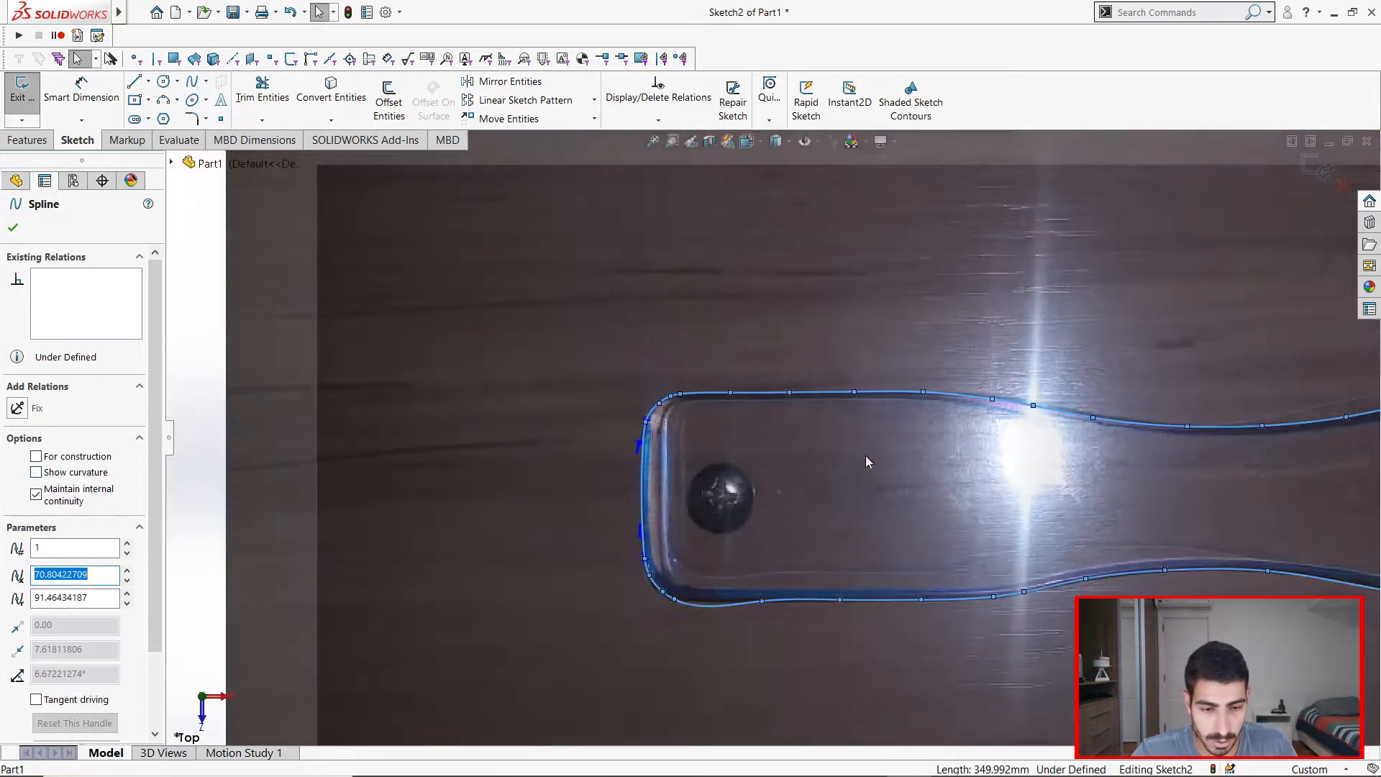
Adjust the tangent handle where the upper edge enters the upper-right corner so the curve follows the photo.
scroll(865, 408, "down", 2)
scroll(865, 415, "down", 3)
scroll(1073, 392, "up", 4)
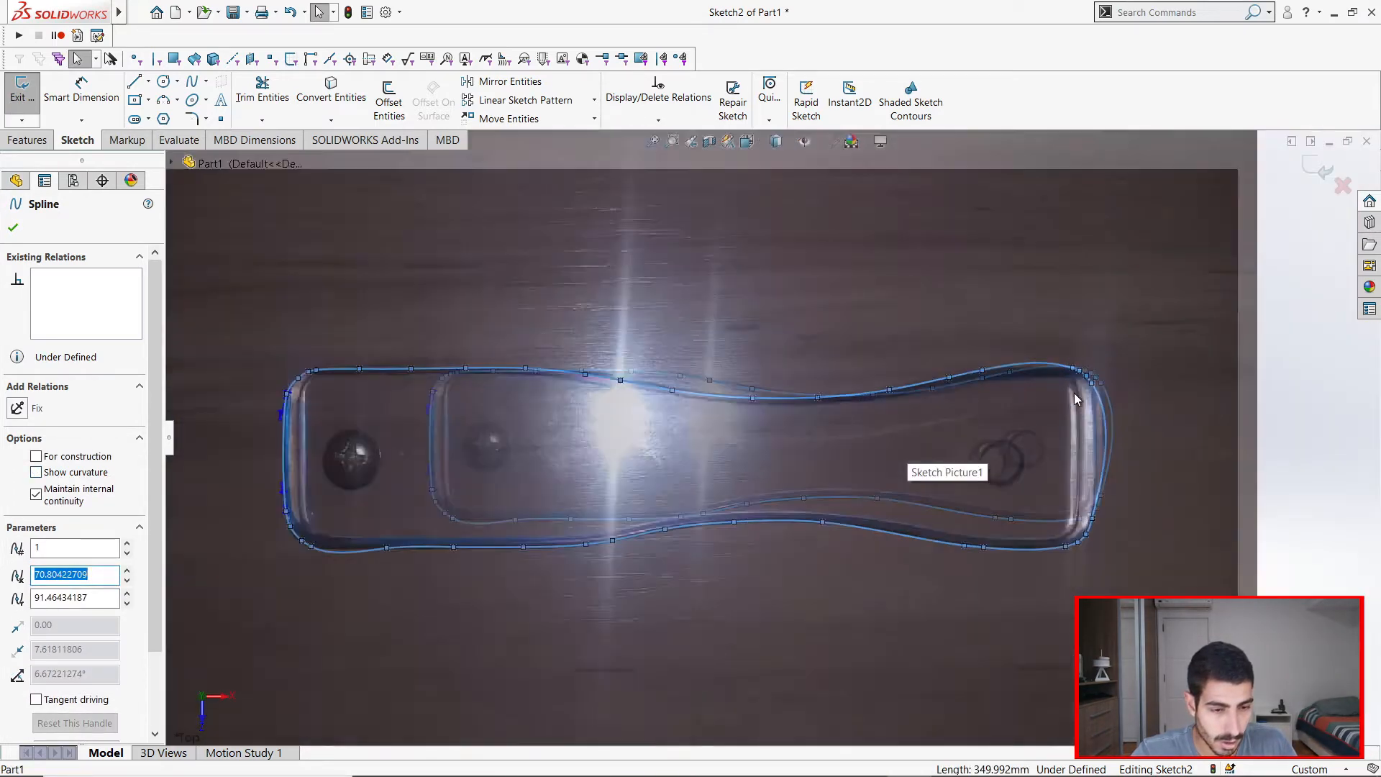
scroll(912, 380, "down", 6)
left_click(868, 362)
scroll(1007, 378, "up", 1)
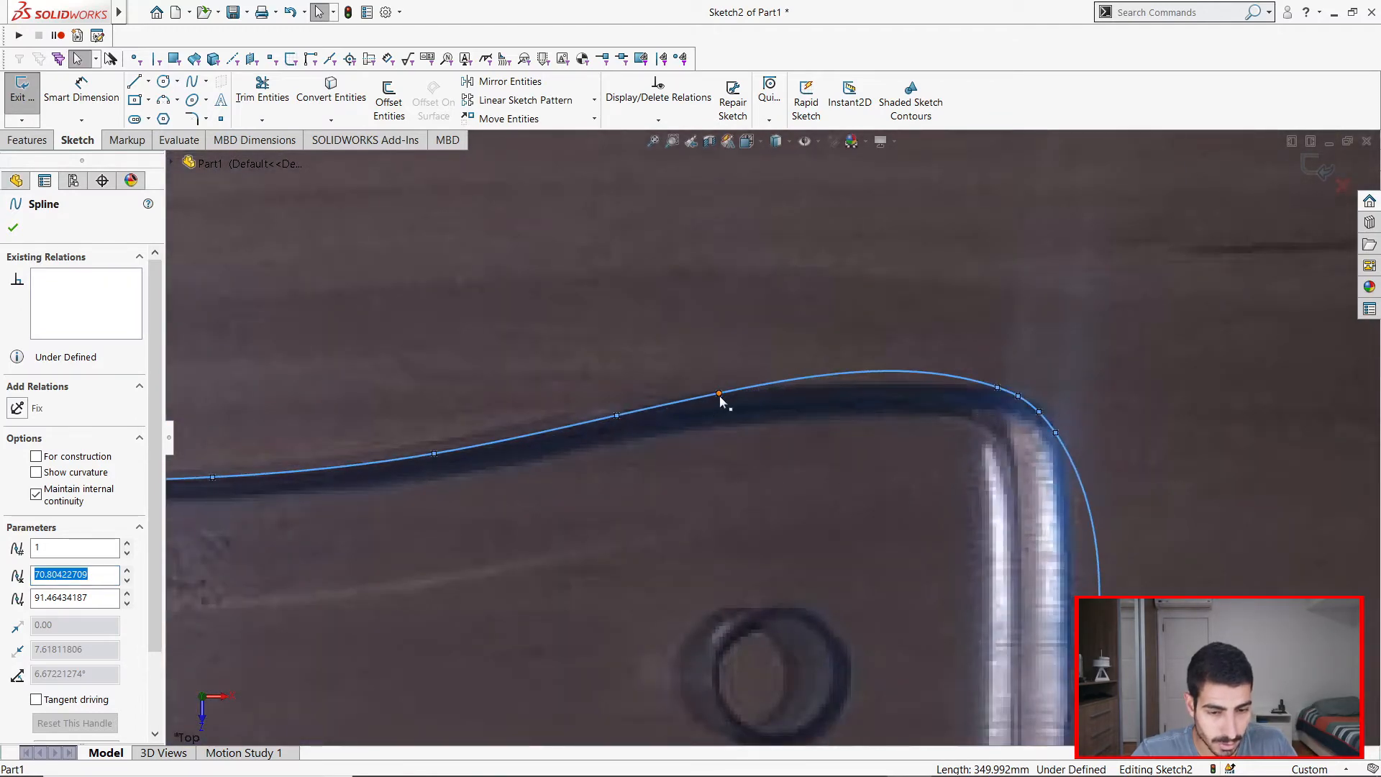
left_click(996, 388)
scroll(992, 389, "down", 1)
left_click_drag(916, 361, 913, 365)
Adjust the tangent handles at the upper and lower ends of the right edge to pull the bulging curve onto the photo.
scroll(913, 366, "up", 2)
scroll(935, 541, "down", 1)
left_click(923, 541)
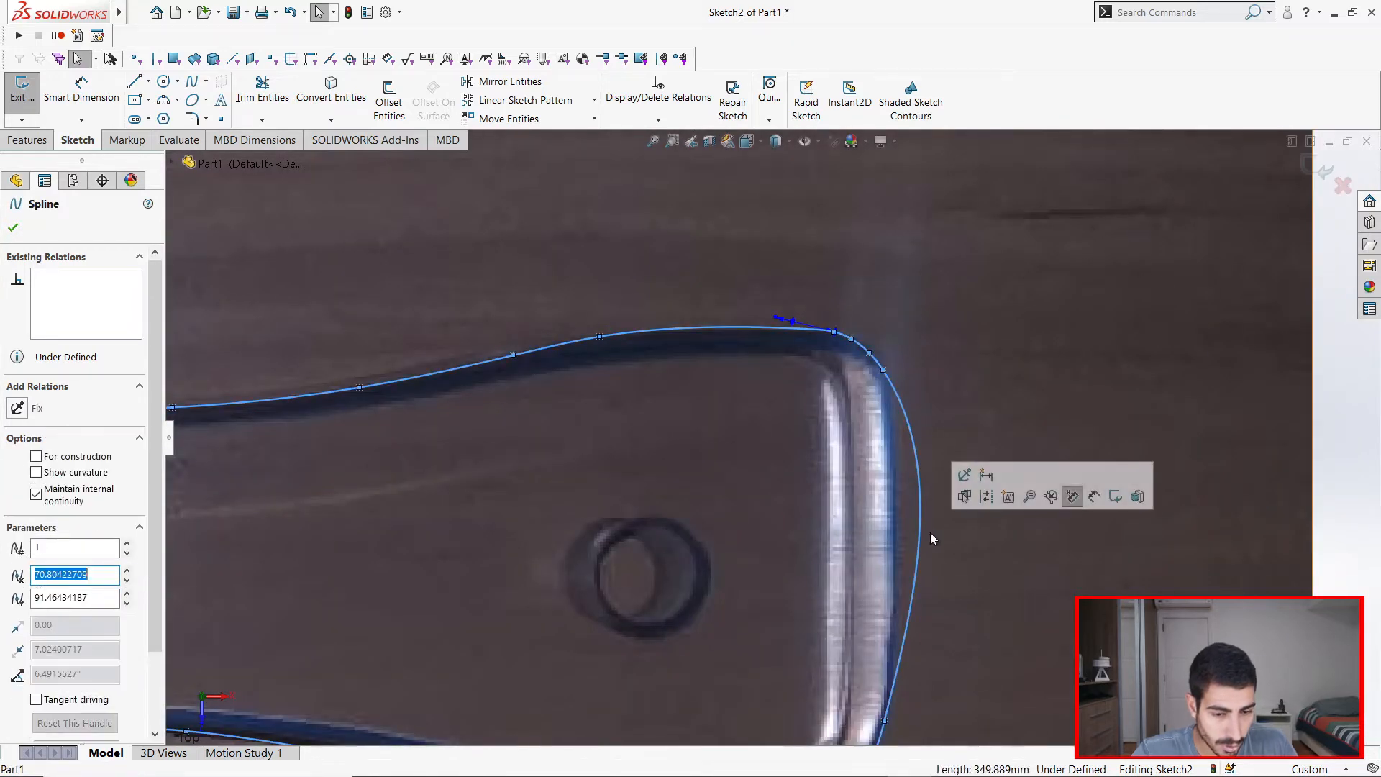
scroll(939, 469, "up", 2)
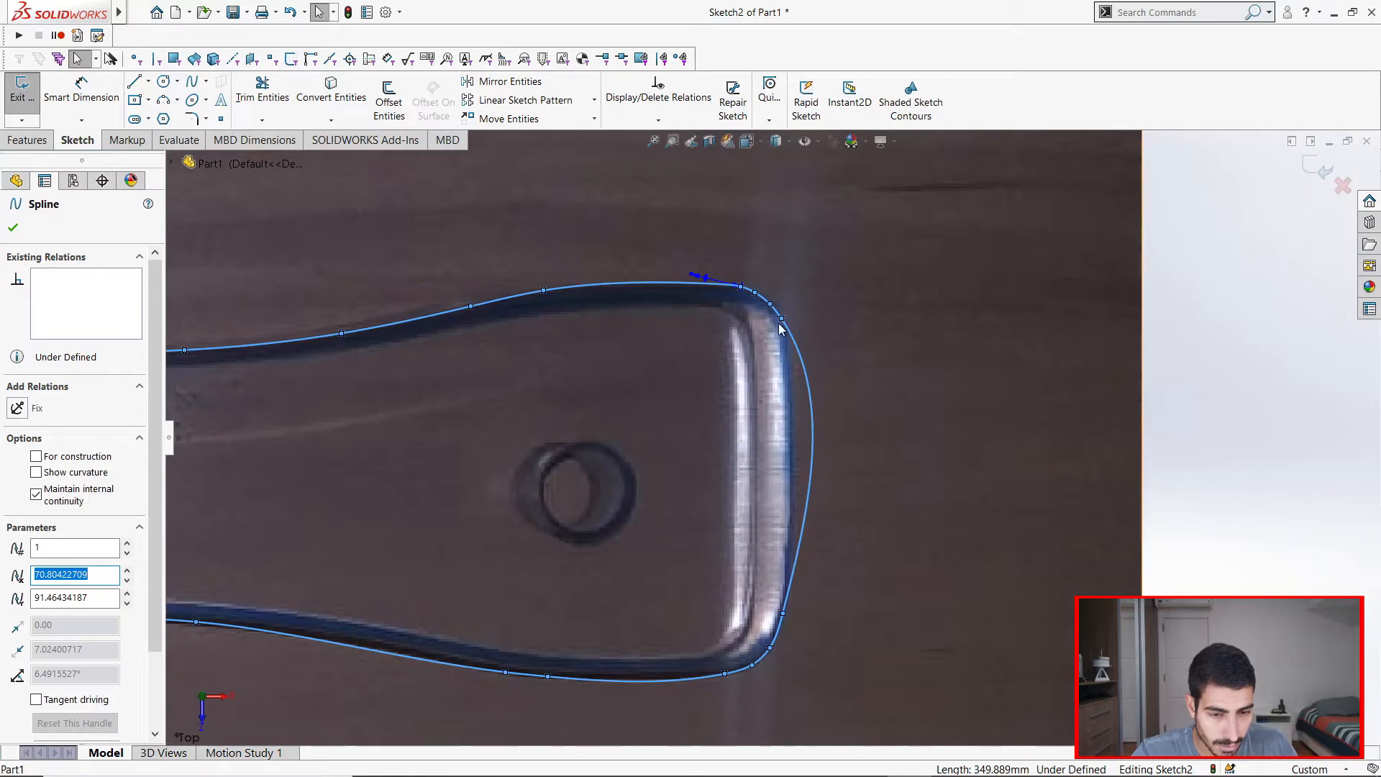
left_click_drag(784, 325, 812, 384)
scroll(825, 385, "down", 1)
left_click(781, 639)
left_click_drag(802, 567, 797, 550)
Adjust the tangent handle on the lower edge between the waist and the right end so the slope matches the photo.
scroll(791, 558, "up", 3)
scroll(683, 597, "down", 3)
scroll(510, 473, "up", 1)
scroll(502, 468, "down", 2)
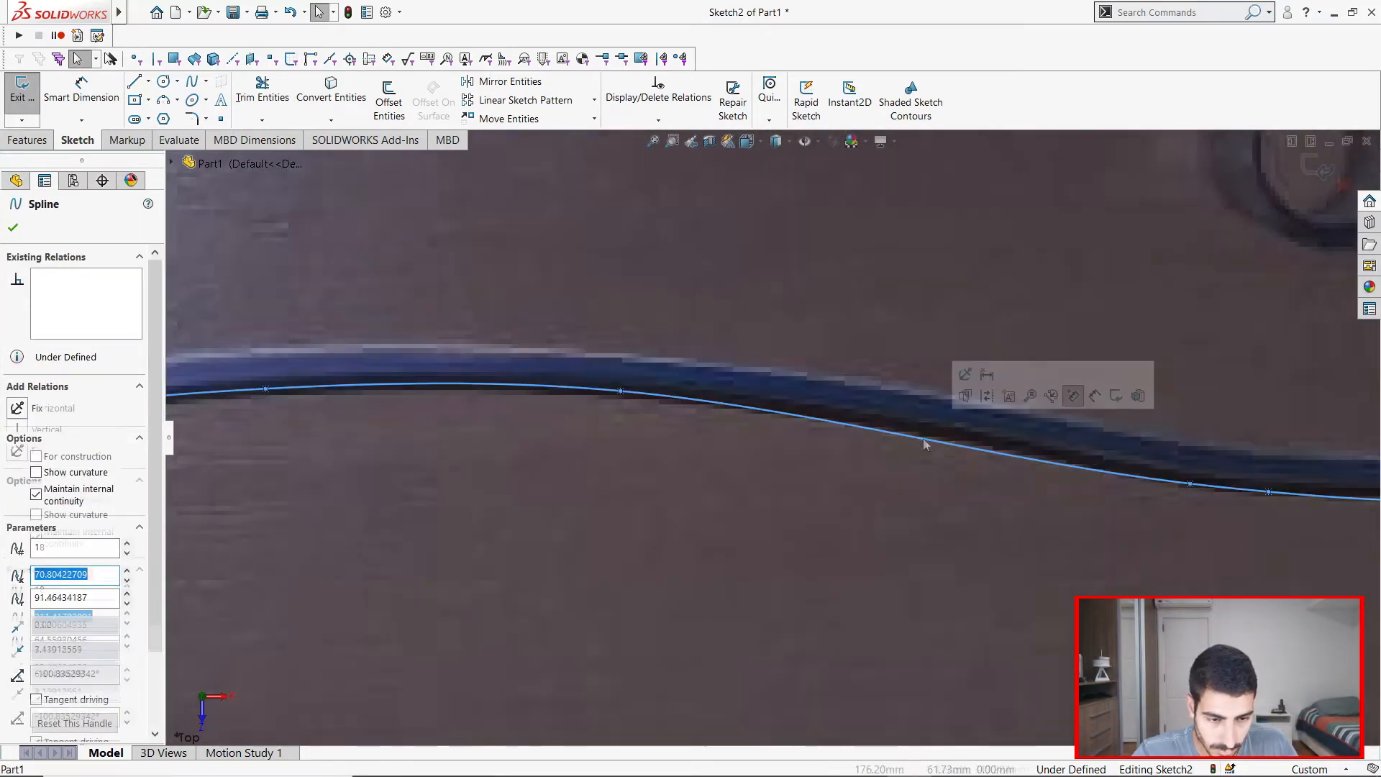
left_click(1129, 484)
left_click_drag(1040, 470, 1035, 464)
Adjust the tangent handles at the lower-left corner and at the neighbouring lower-edge point to flatten the curve along the photo.
scroll(588, 459, "up", 4)
scroll(589, 459, "up", 3)
scroll(479, 423, "down", 5)
left_click(576, 408)
left_click_drag(554, 415, 549, 410)
left_click(394, 401)
left_click(666, 405)
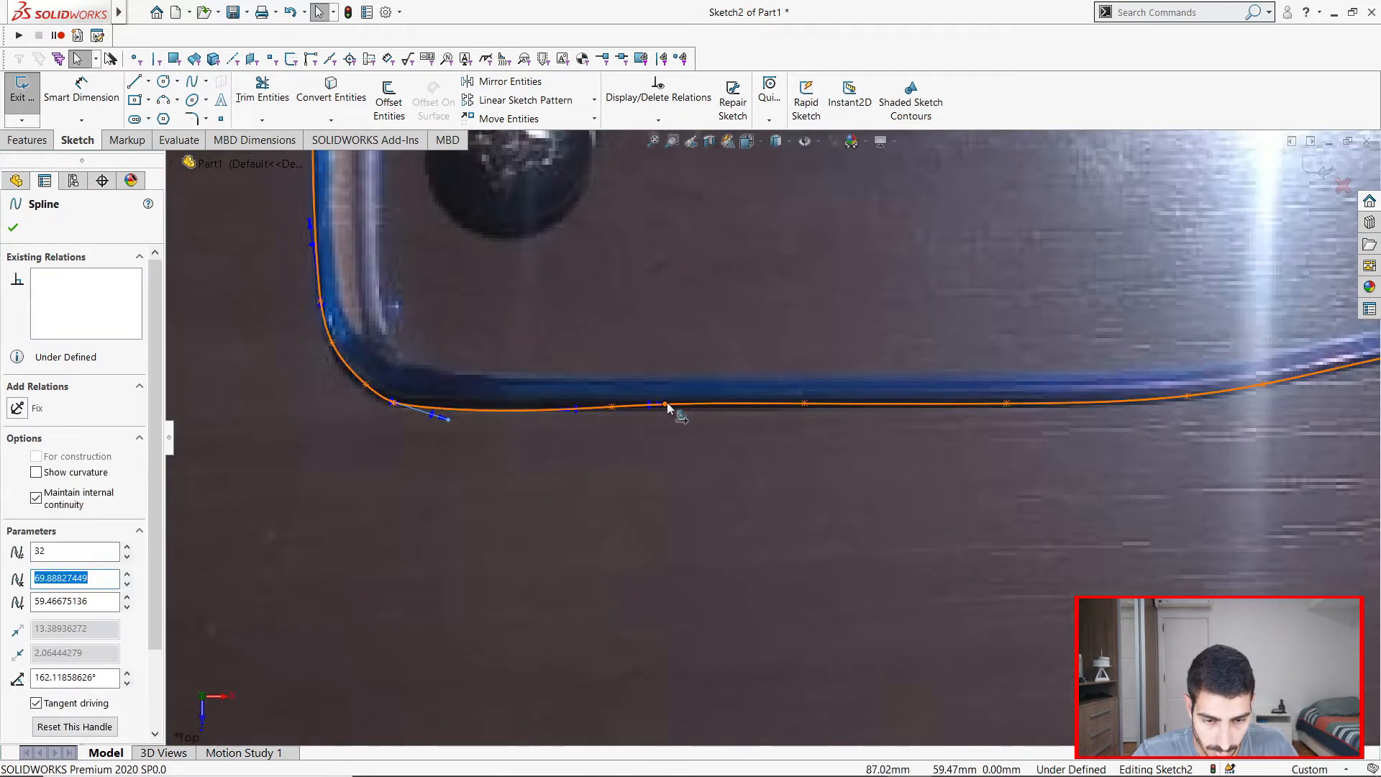
scroll(667, 407, "up", 3)
key("Escape")
scroll(764, 473, "up", 4)
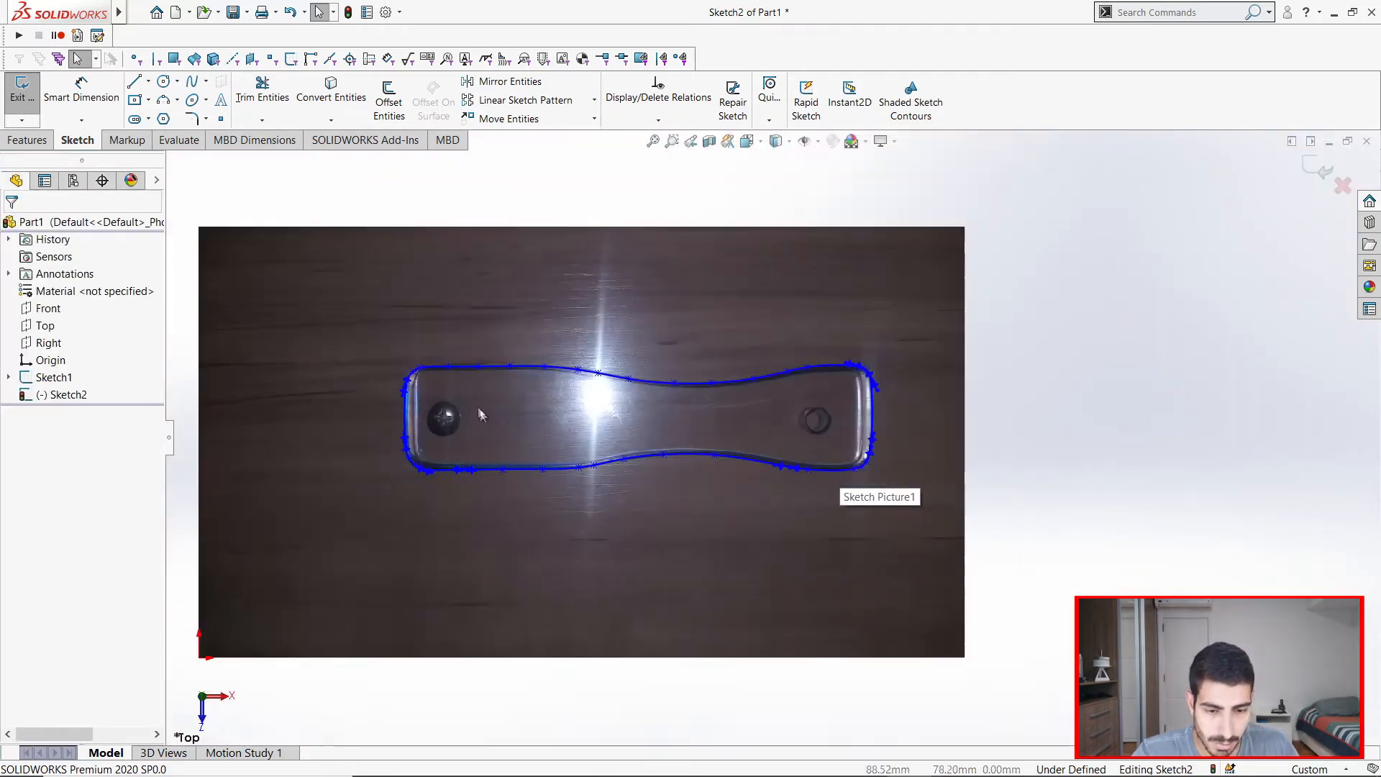
Hide the photo sketch Sketch1 and inspect the outline spline on its own.
scroll(617, 410, "down", 2)
right_click(52, 383)
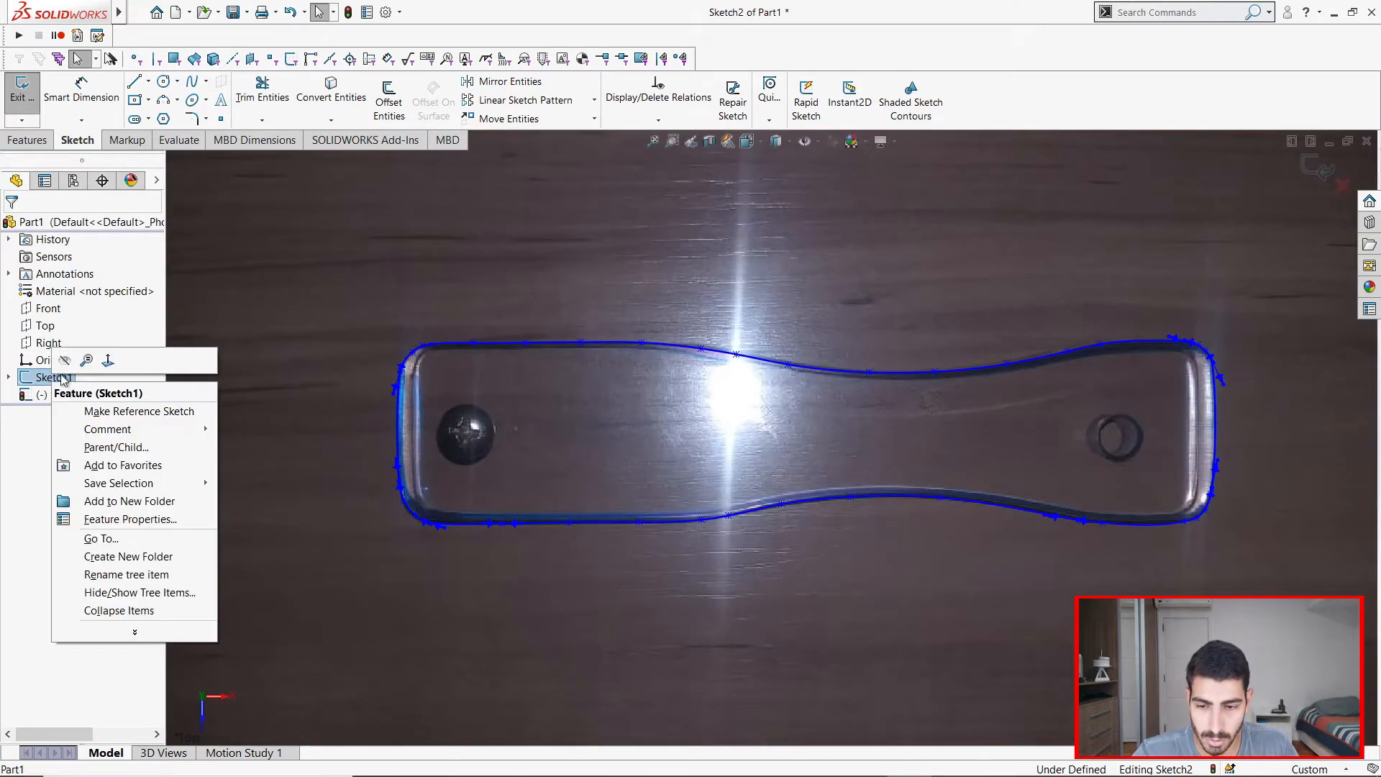
left_click(62, 365)
scroll(934, 425, "up", 2)
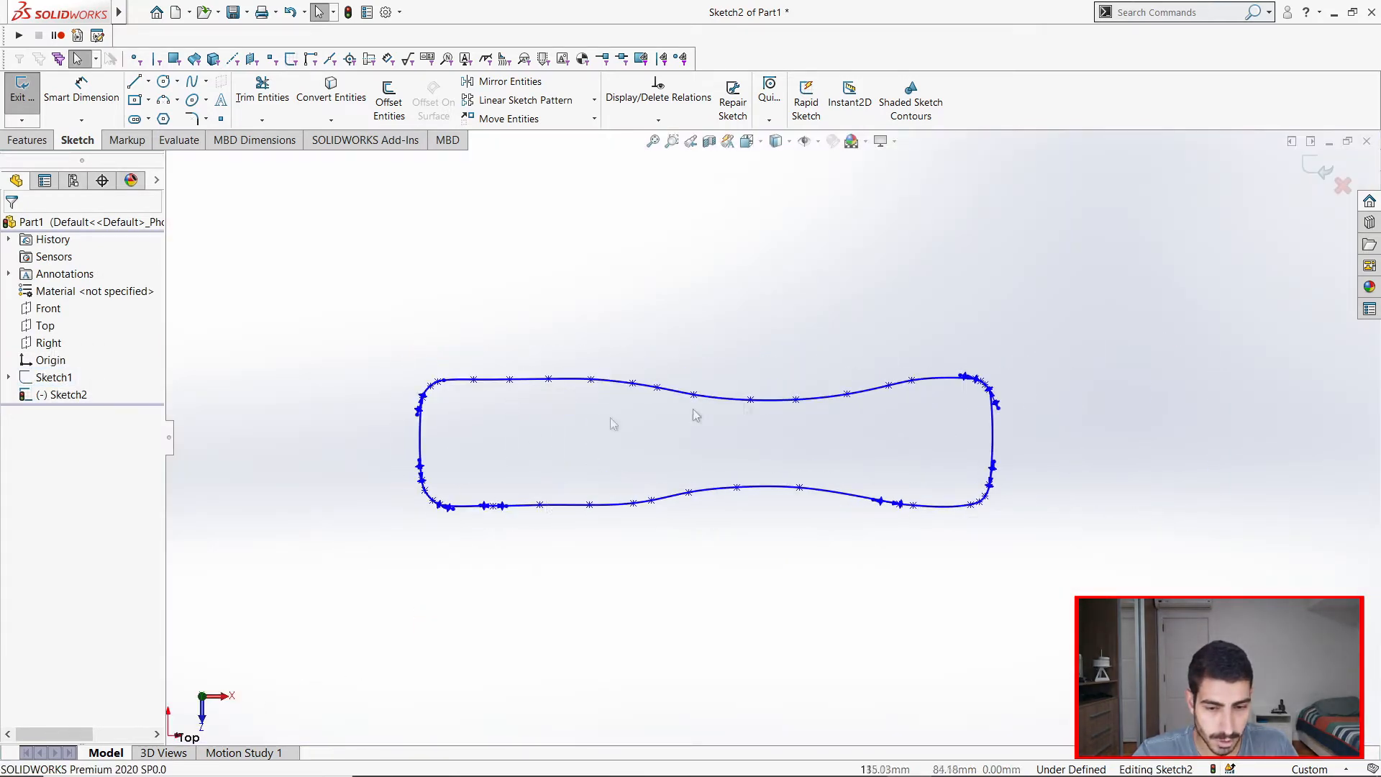
scroll(773, 399, "down", 1)
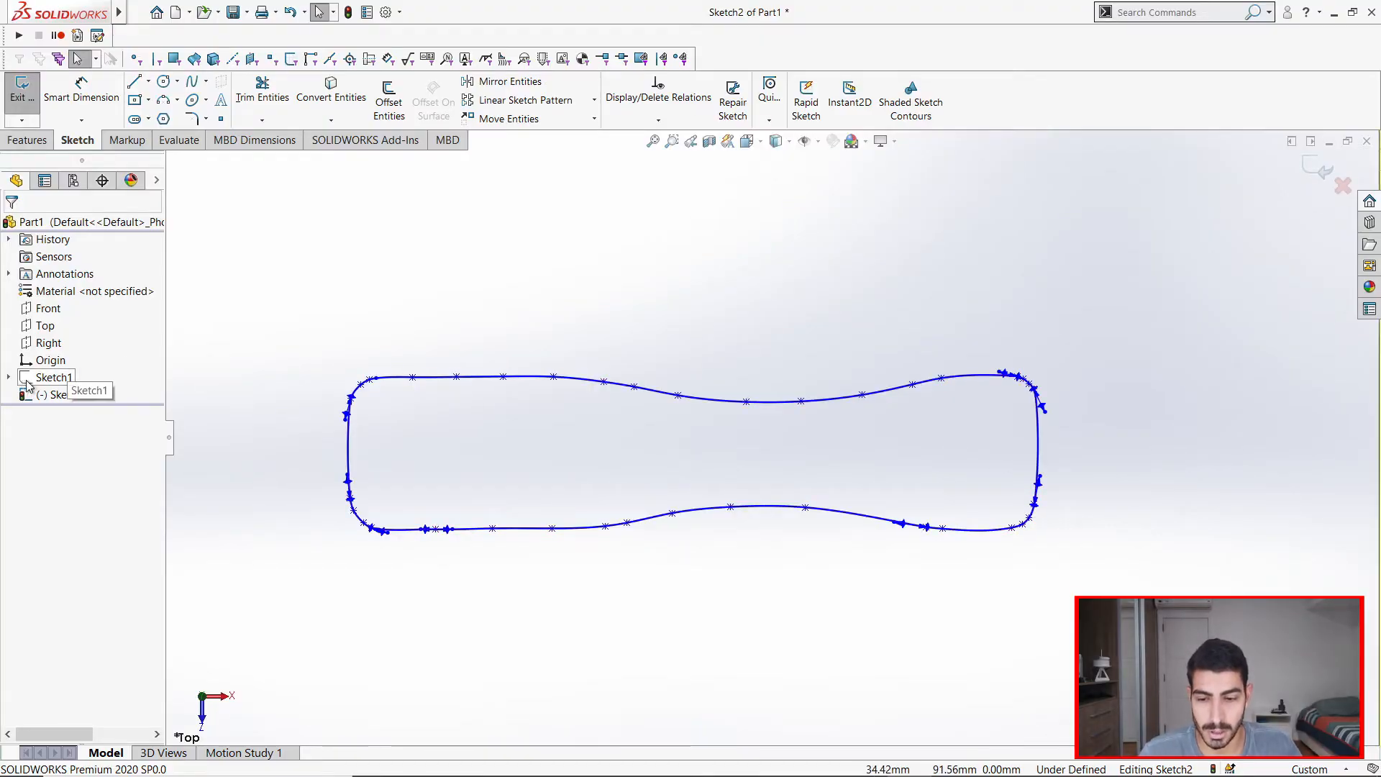
Show Sketch1 again so the photo with the handle's holes lies behind the outline.
right_click(25, 381)
left_click(40, 361)
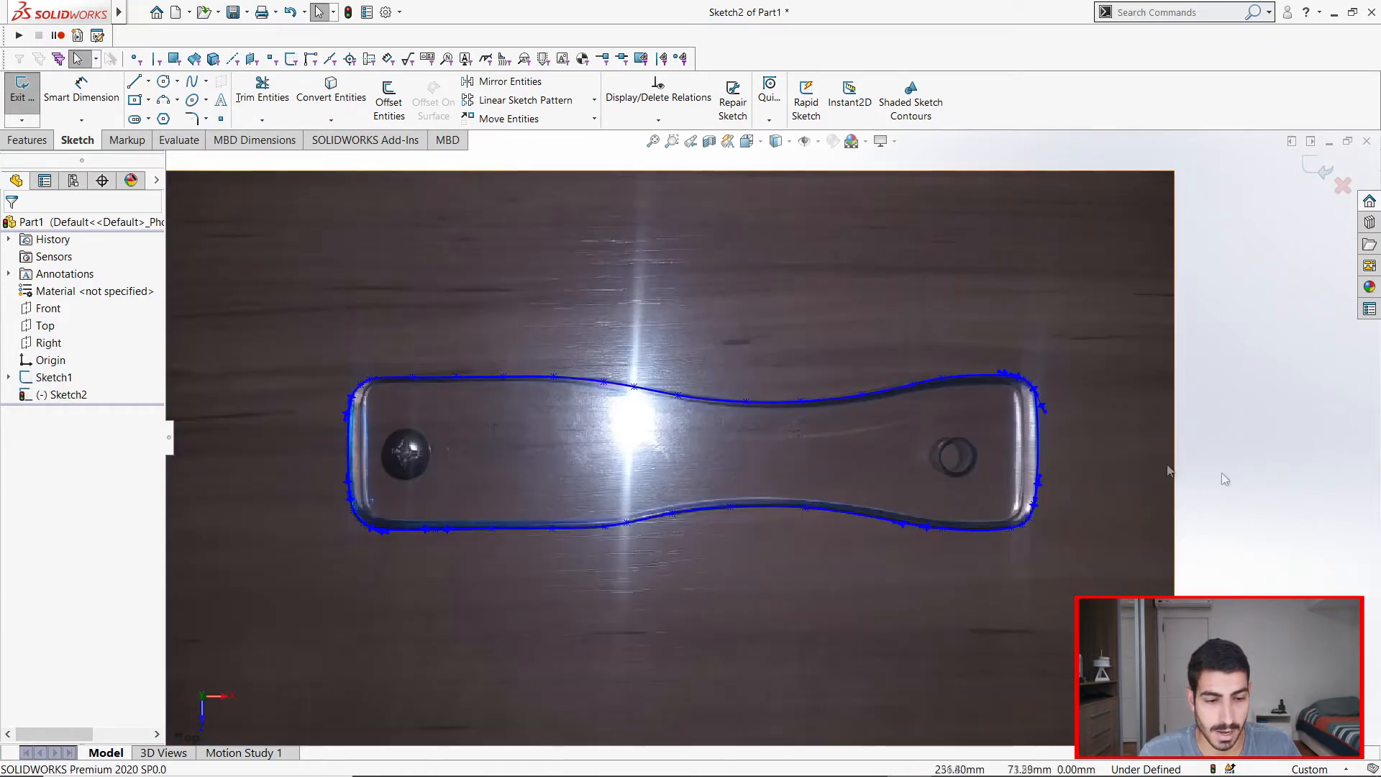
scroll(992, 489, "down", 6)
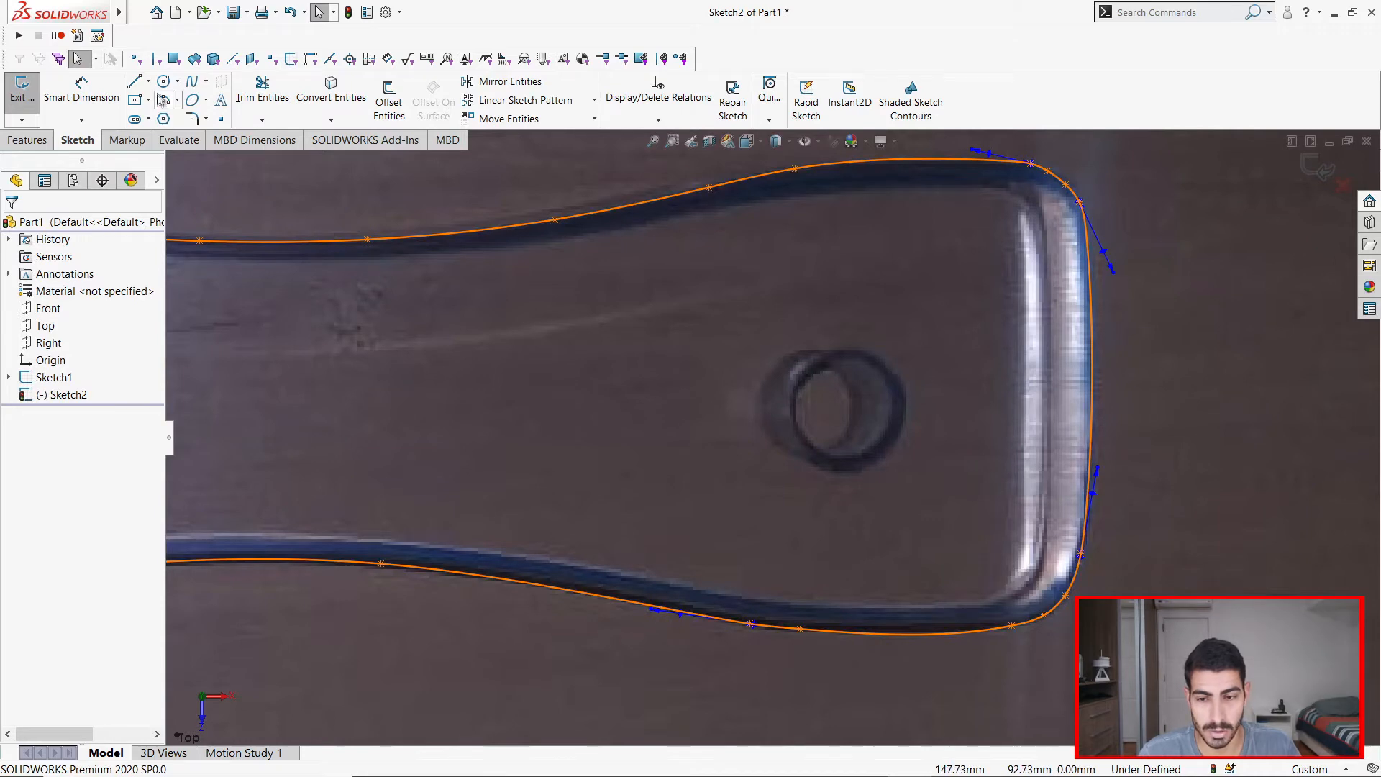
Draw a circle about 7.16 mm in diameter over the hole near the handle's right end in the photo.
left_click(164, 81)
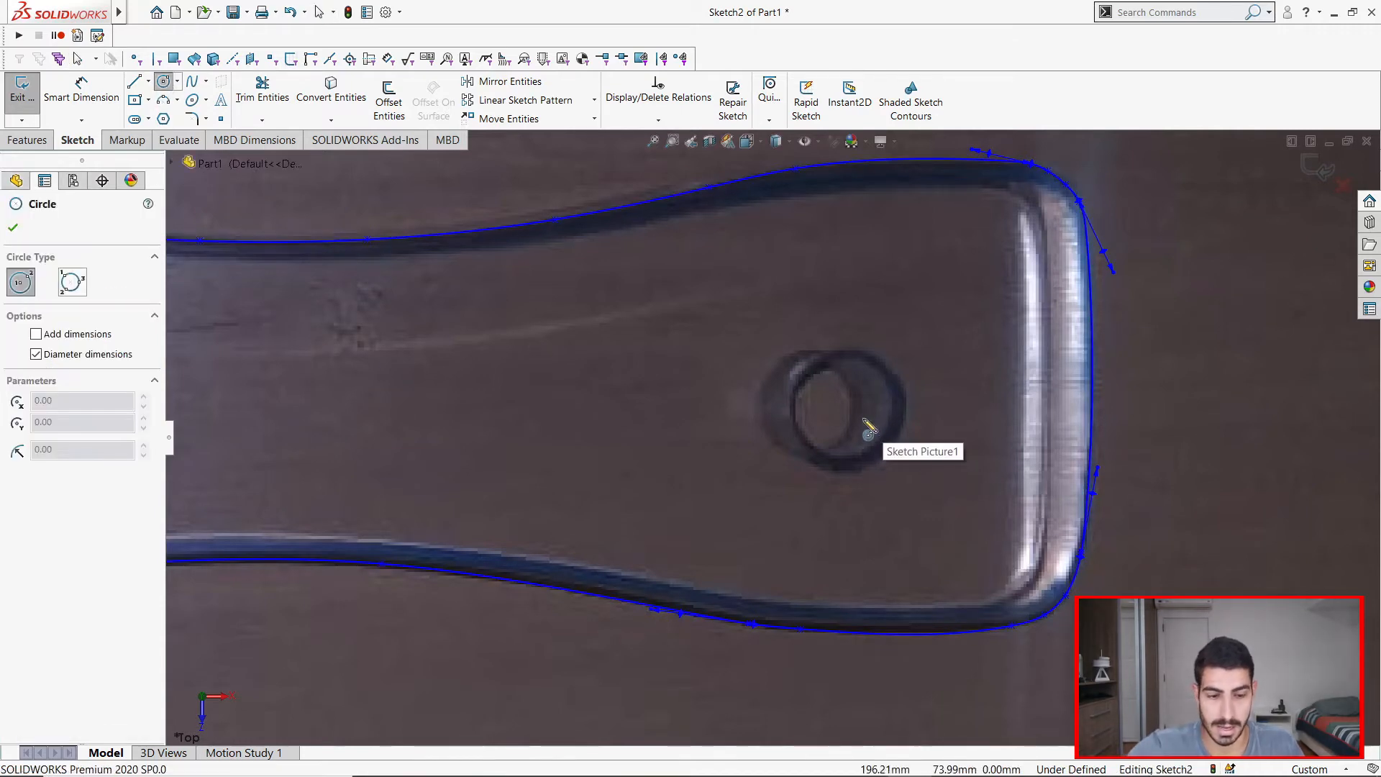
scroll(877, 423, "down", 2)
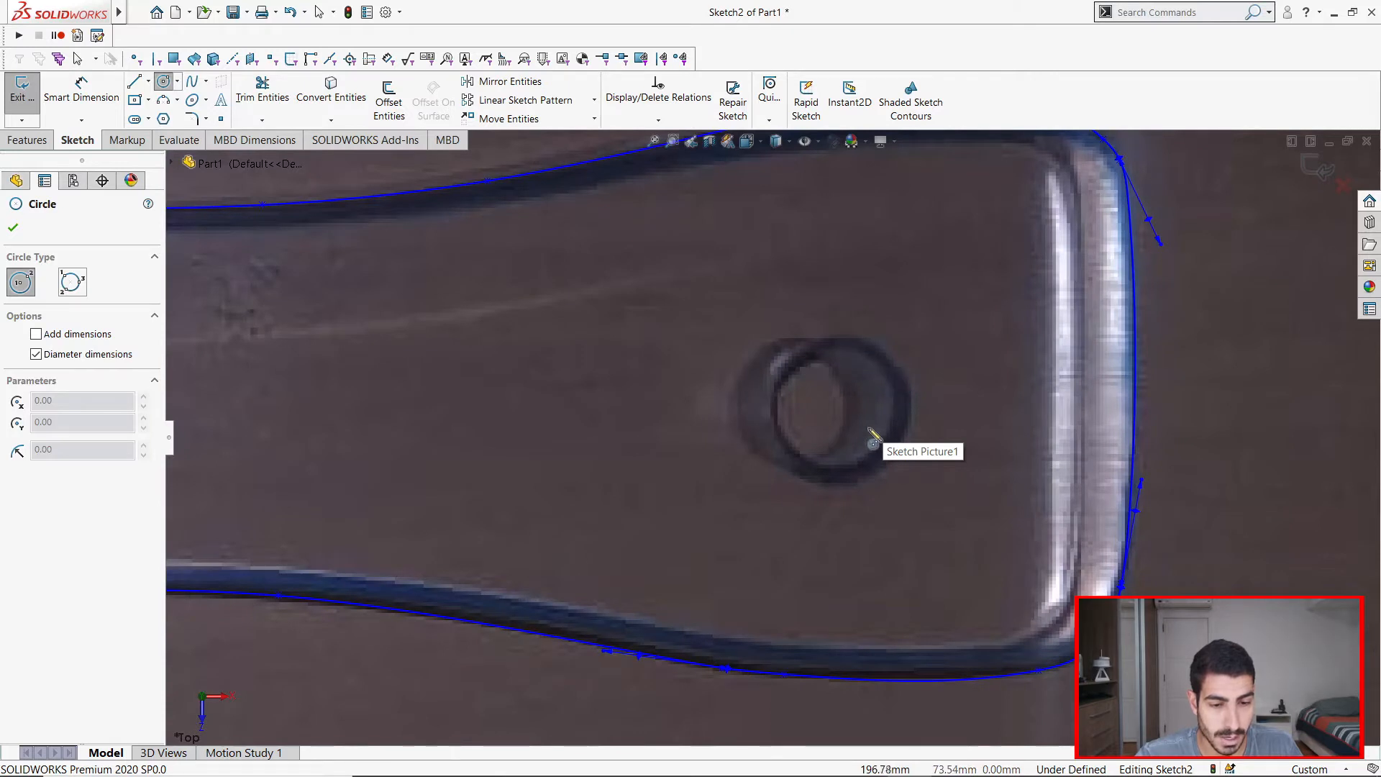
left_click(841, 407)
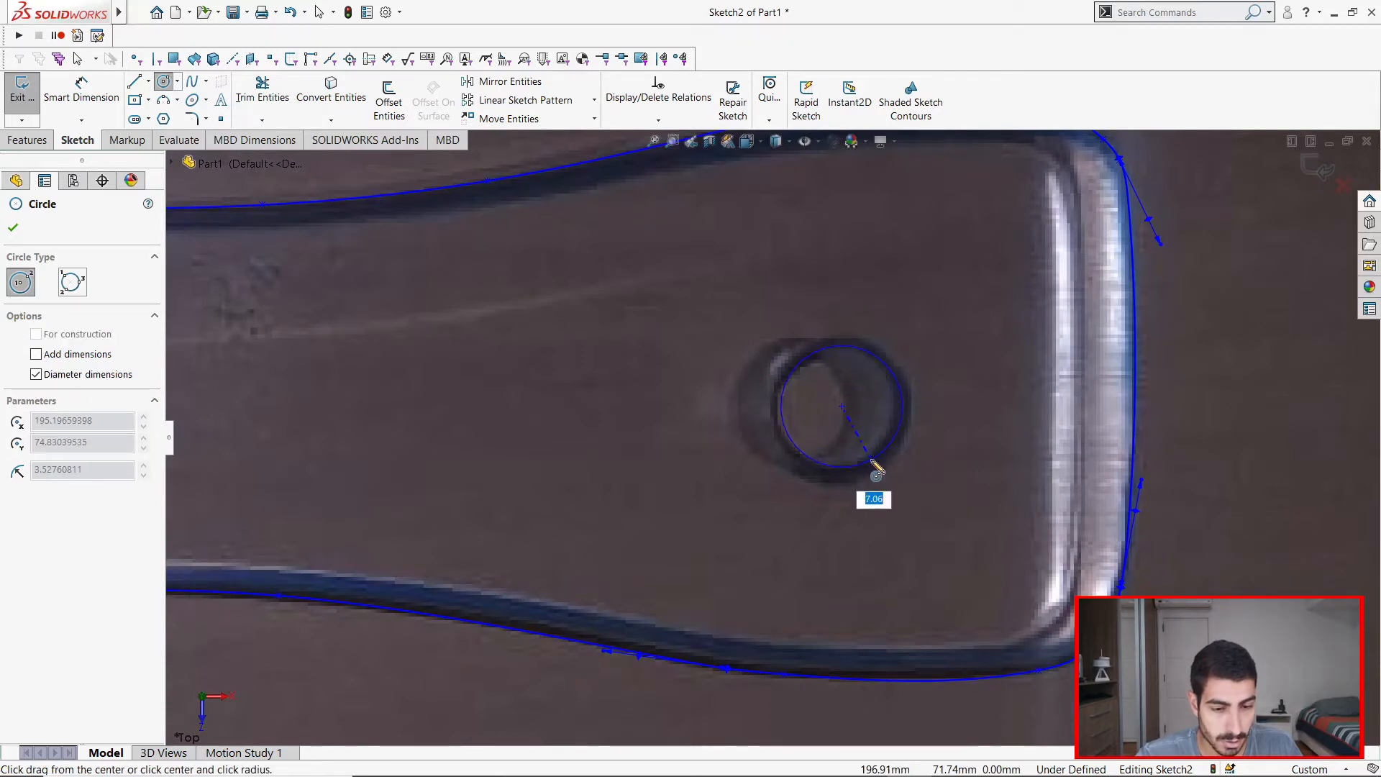
left_click(874, 469)
key("Escape")
left_click(842, 407)
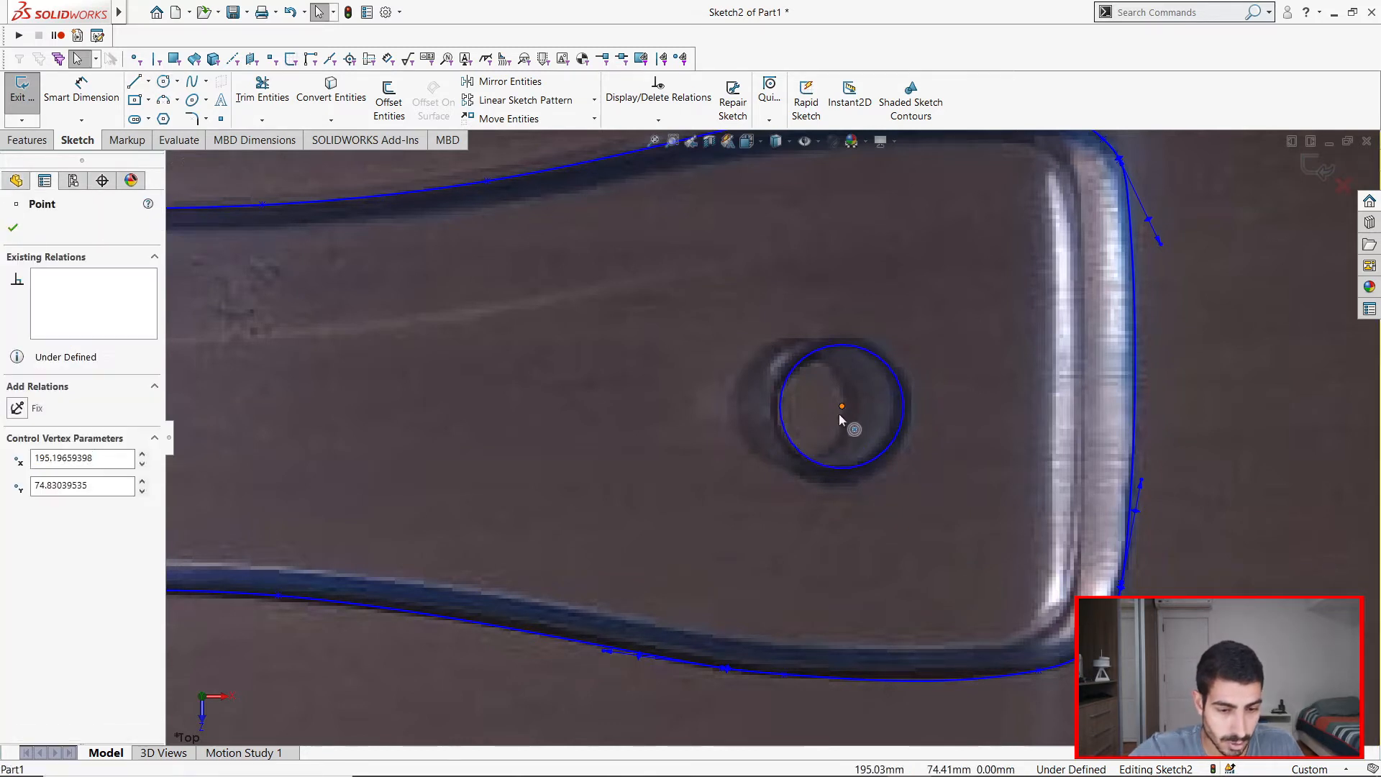
left_click_drag(841, 407, 841, 407)
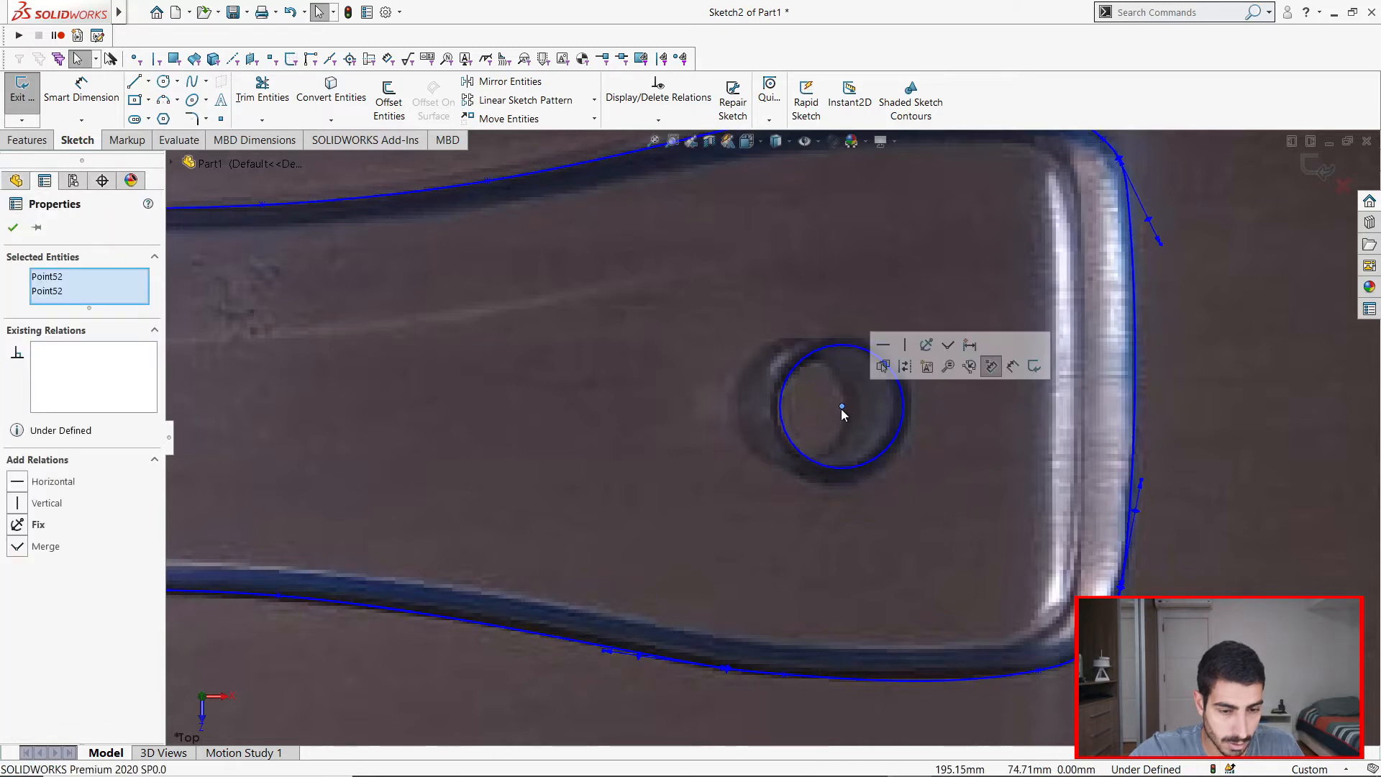
Try adding a diameter dimension to the circle traced over the right-end hole.
left_click(91, 106)
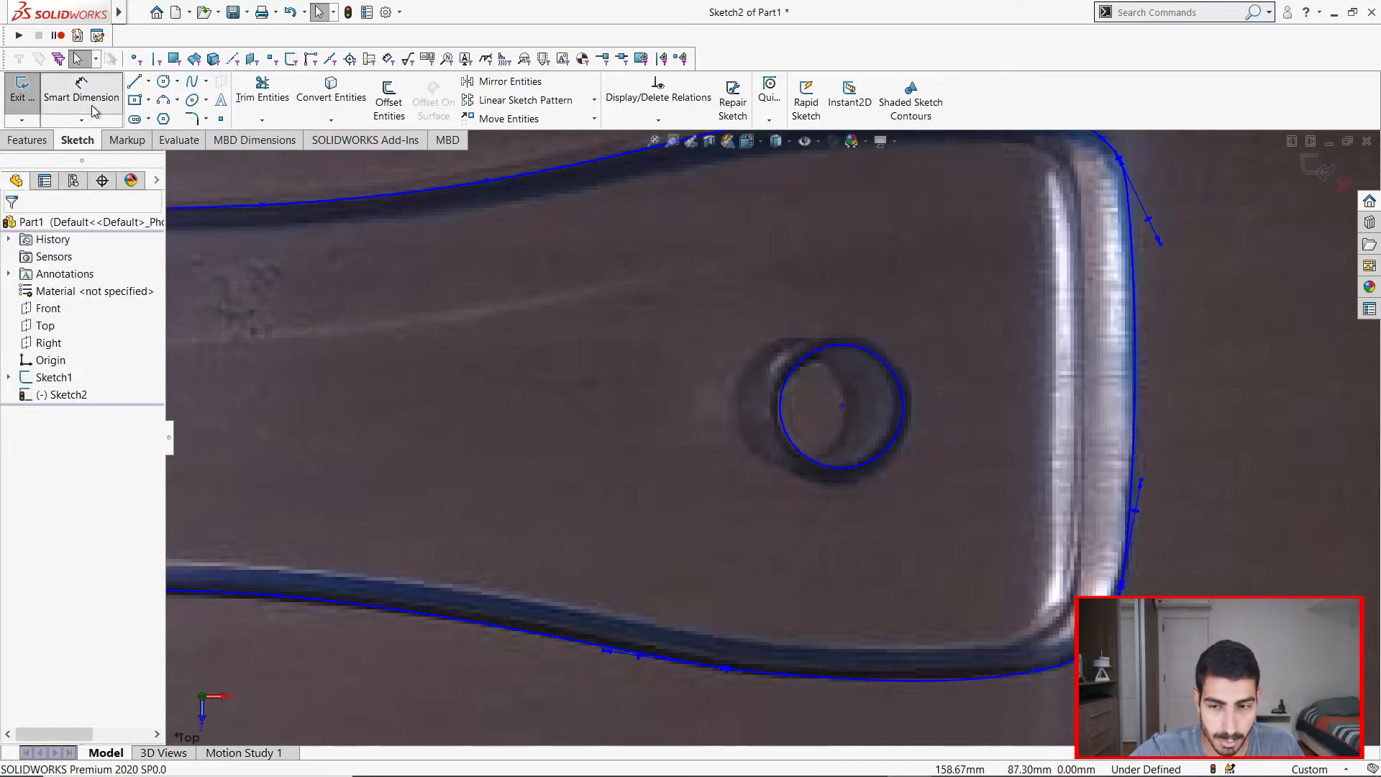
left_click(905, 407)
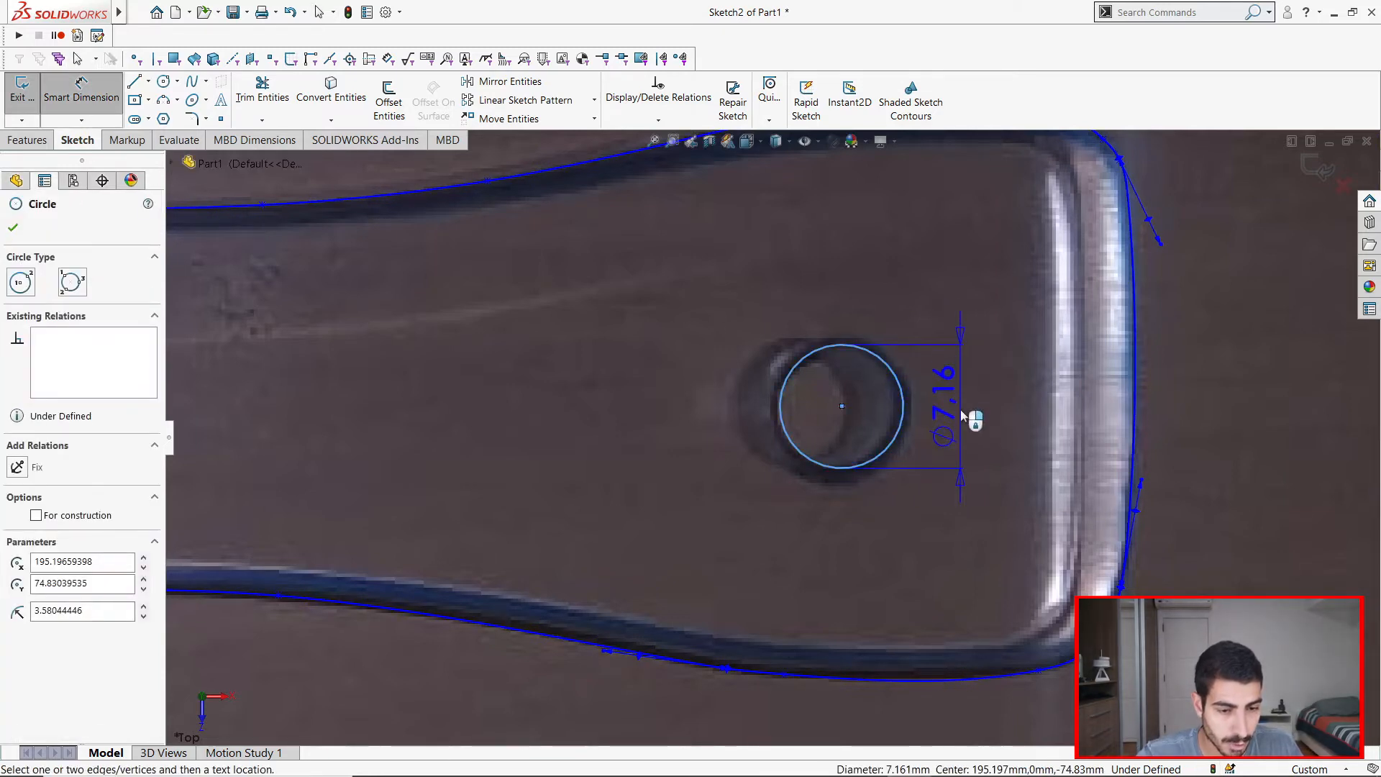
left_click(960, 408)
key("Escape")
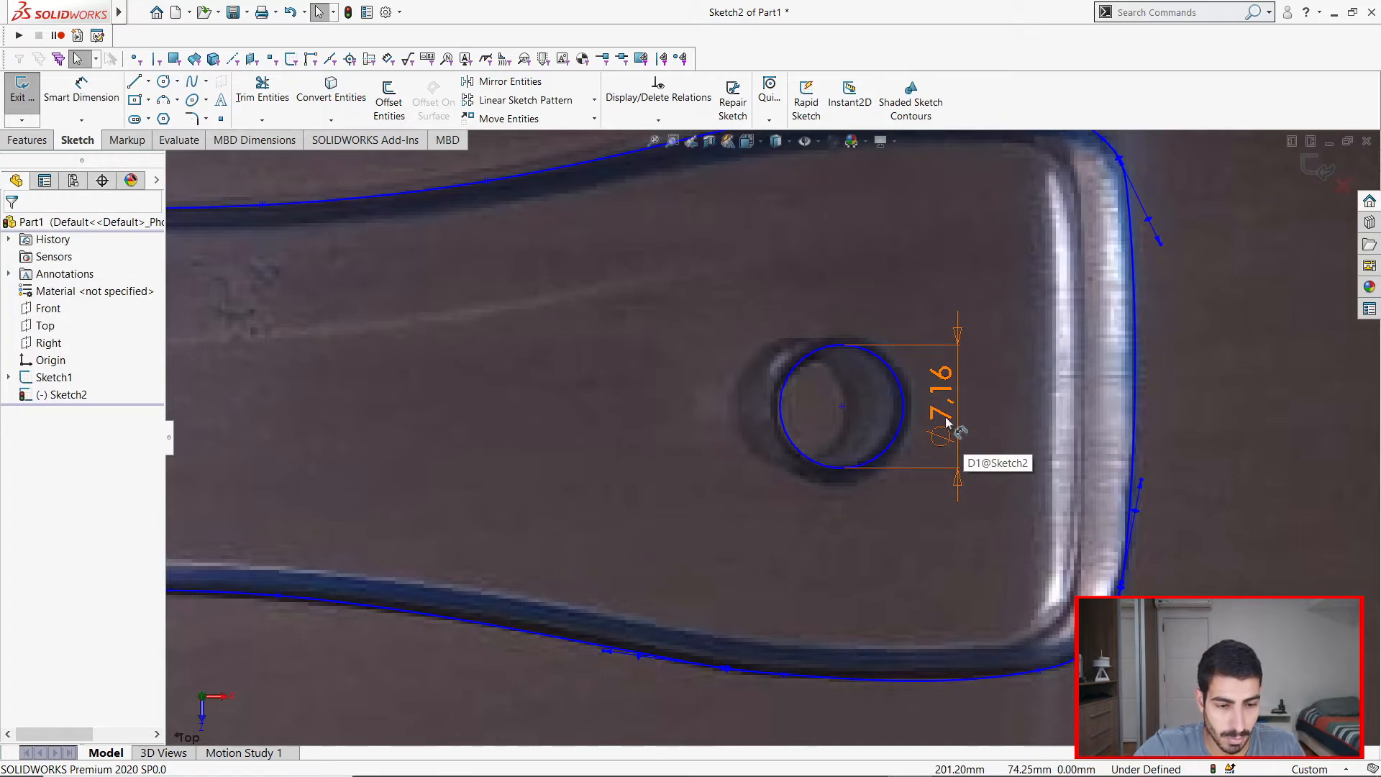
Hide the photo sketch Sketch1 so only the outline spline and hole circle are shown.
scroll(945, 421, "up", 6)
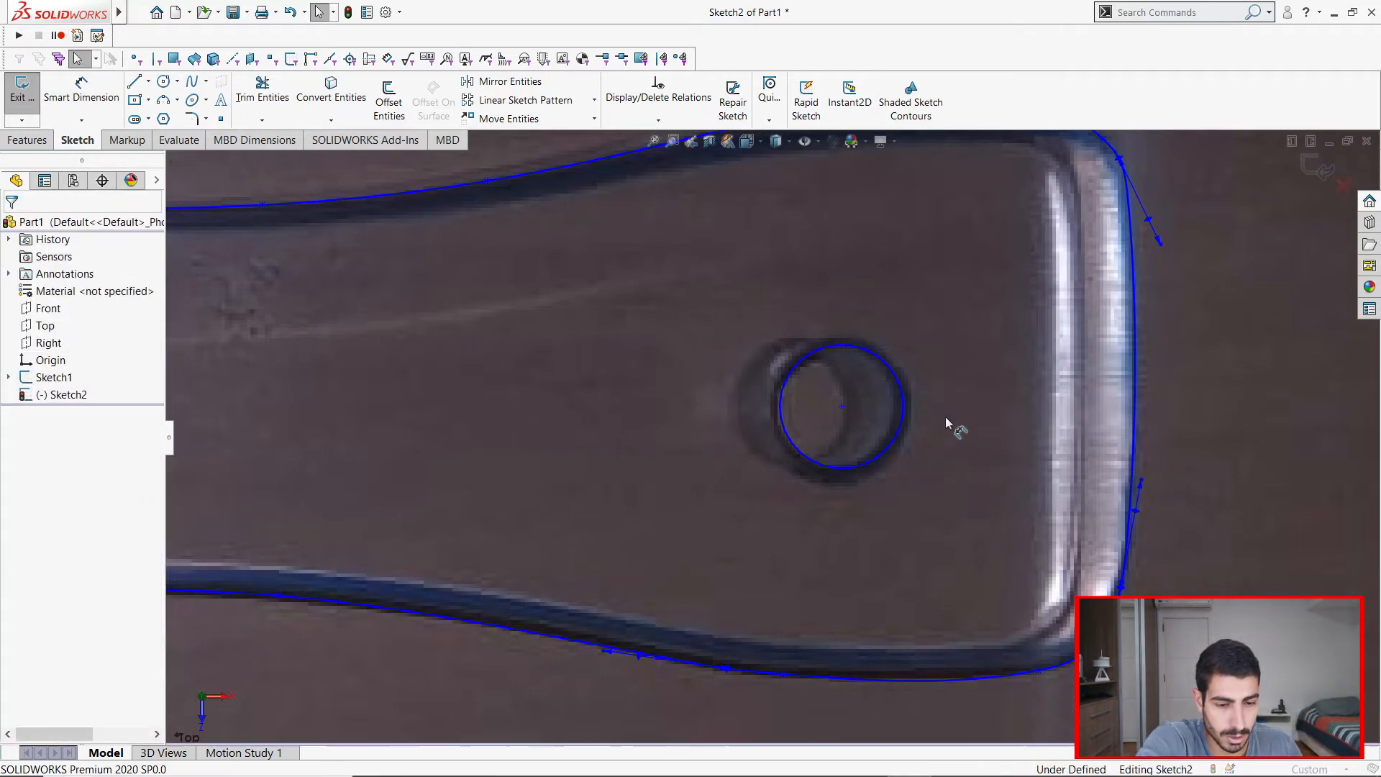
scroll(669, 446, "down", 2)
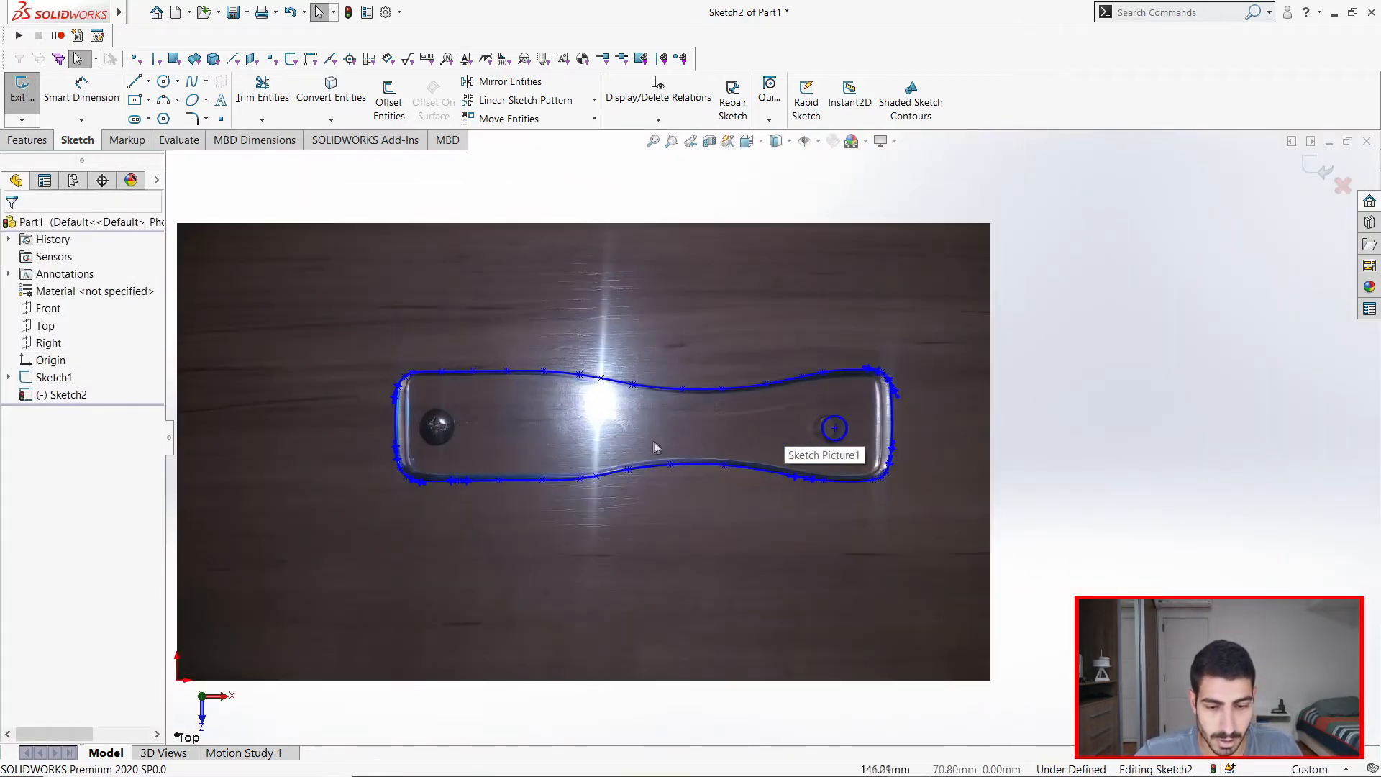
scroll(719, 434, "down", 2)
mouse_move(768, 494)
middle_mouse_down()
mouse_move(743, 231)
mouse_move(495, 404)
middle_mouse_up()
right_click(54, 376)
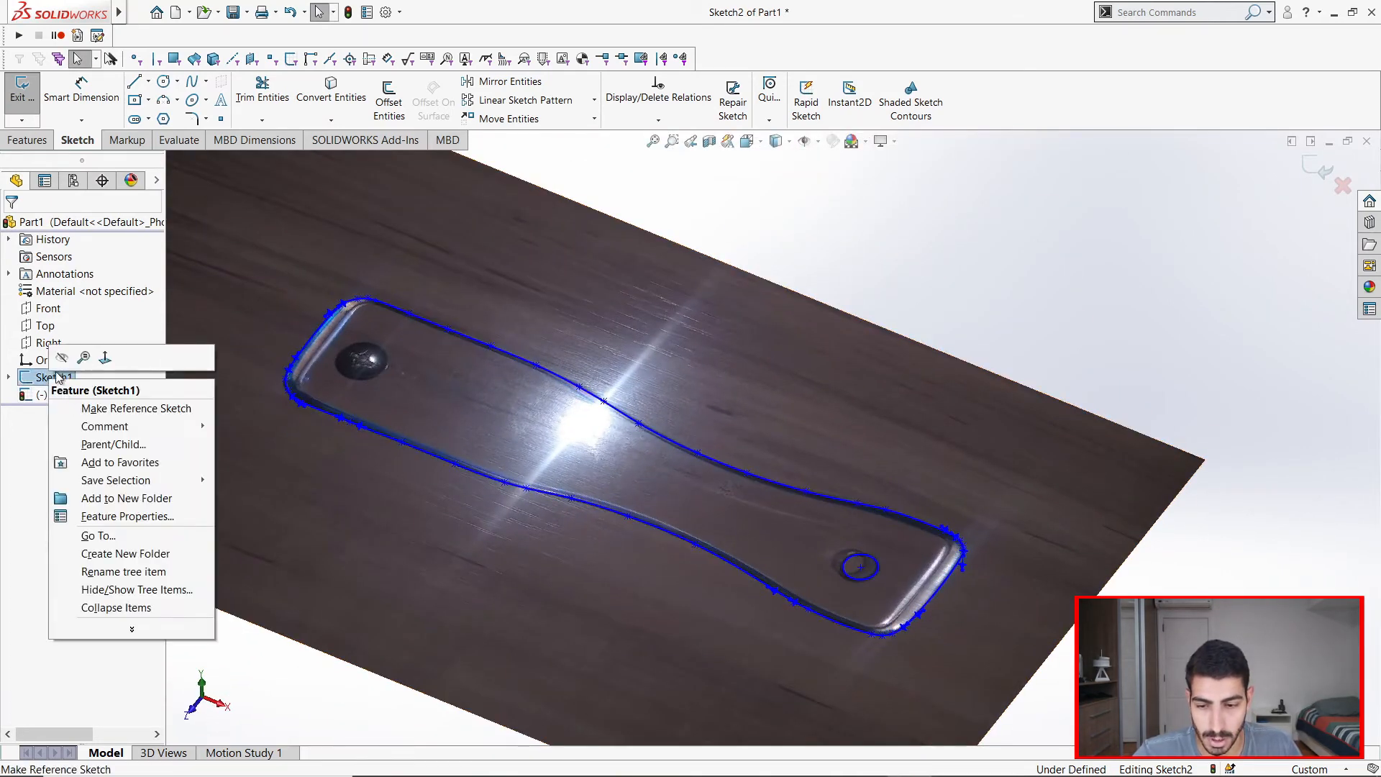
left_click(61, 357)
Extrude the outline with its hole circle as a blind boss 11.58 mm deep from the sketch plane.
mouse_move(119, 13)
left_click(230, 12)
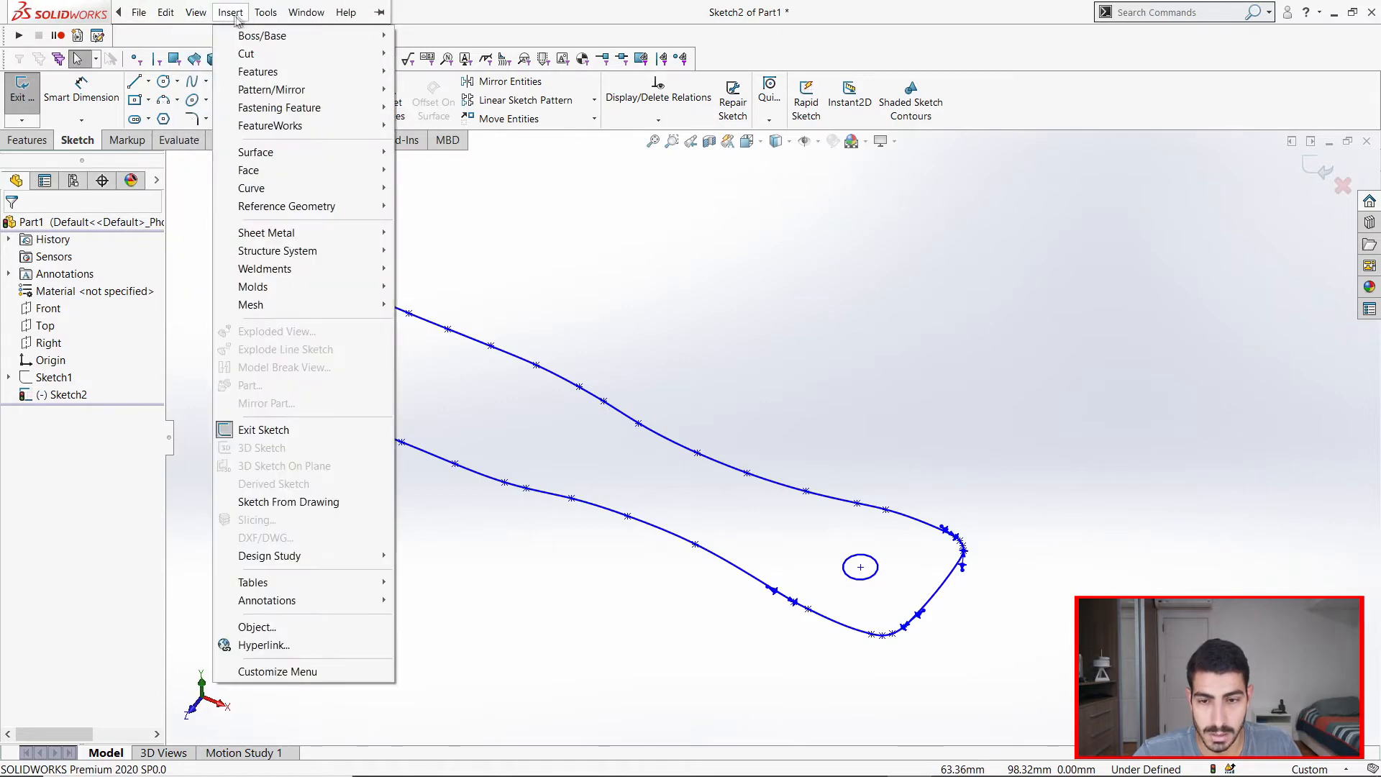
mouse_move(251, 43)
left_click(440, 36)
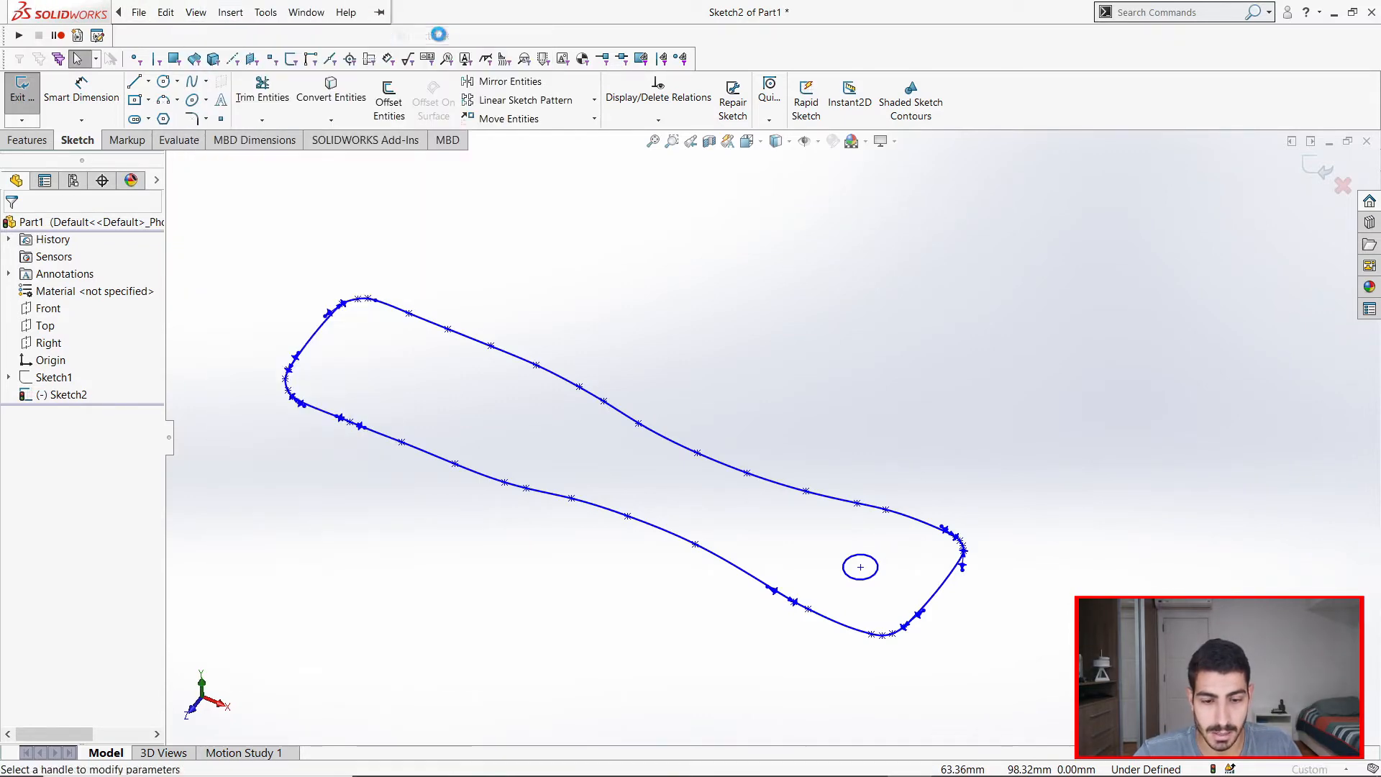
scroll(879, 556, "down", 8)
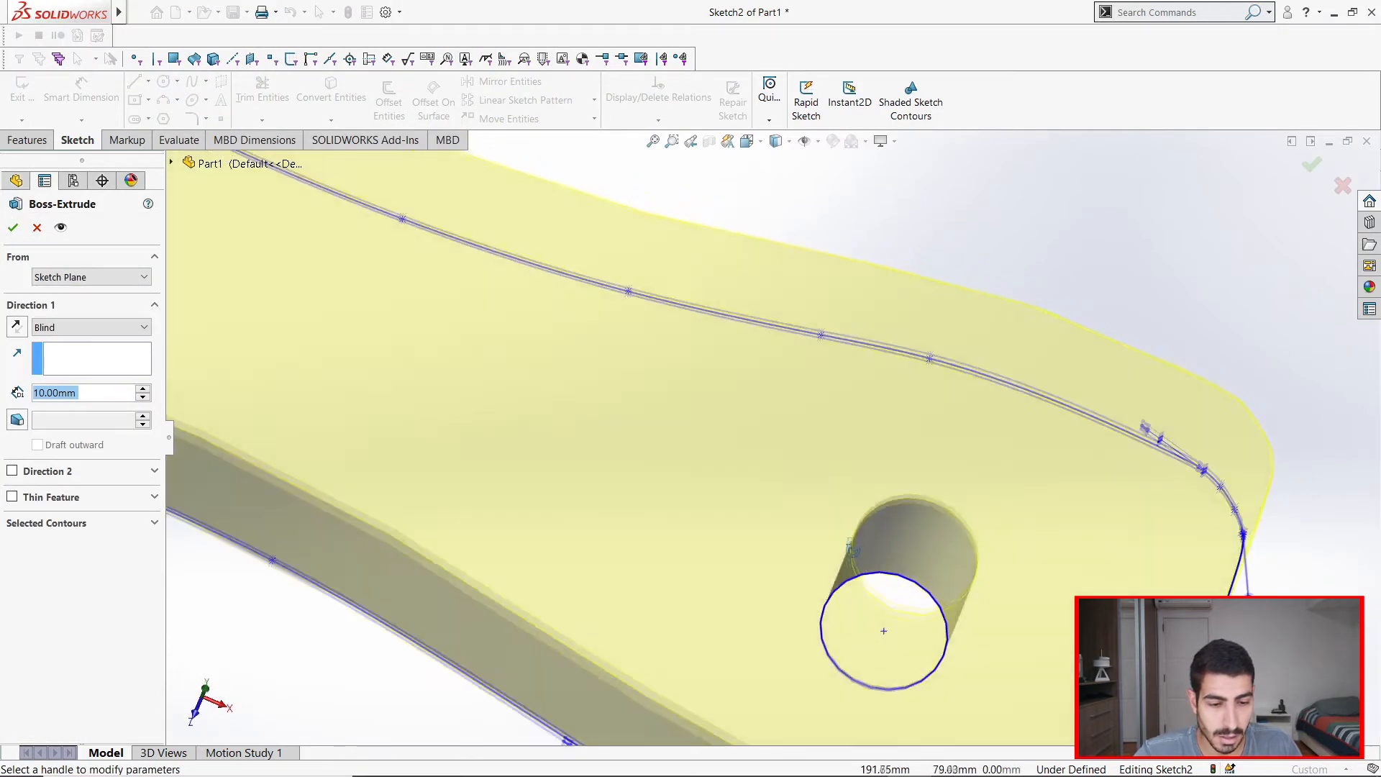
scroll(528, 333, "up", 8)
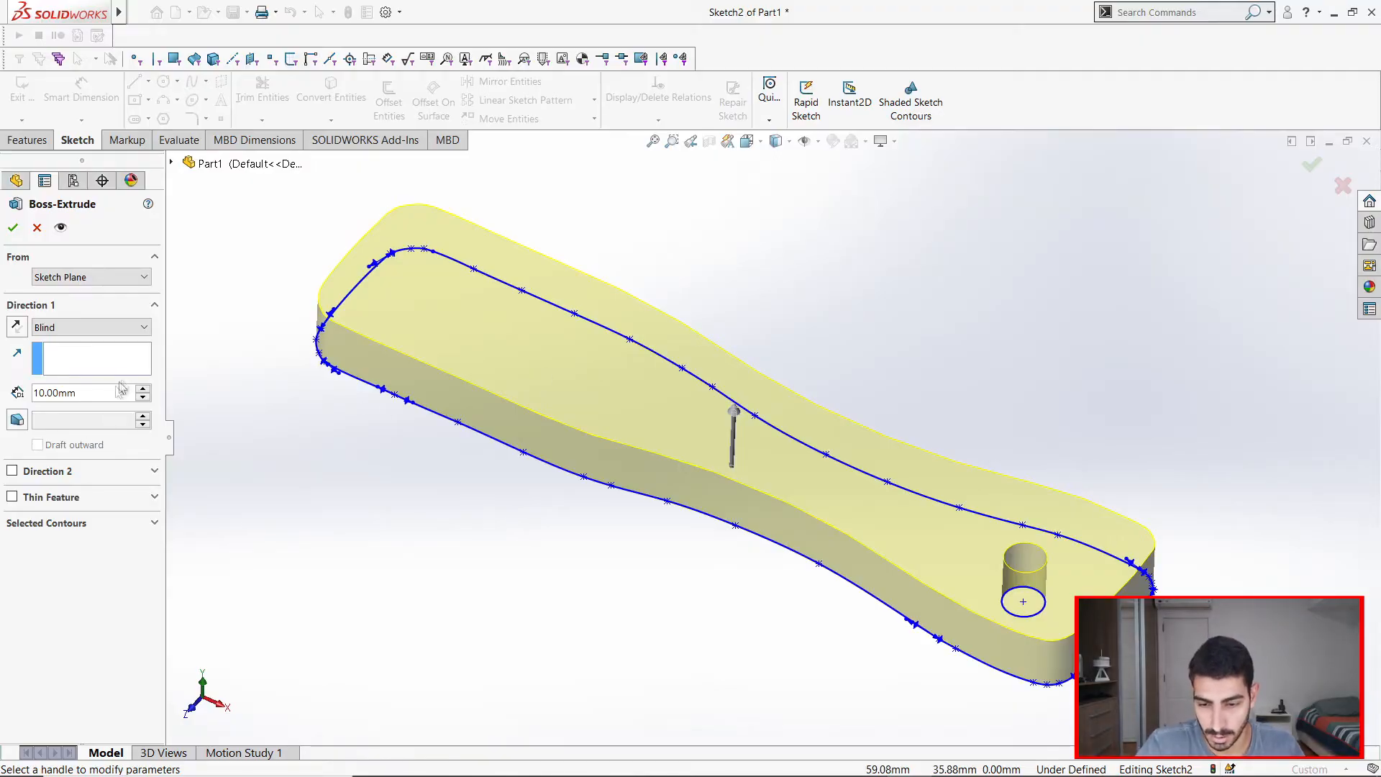
type("11.5")
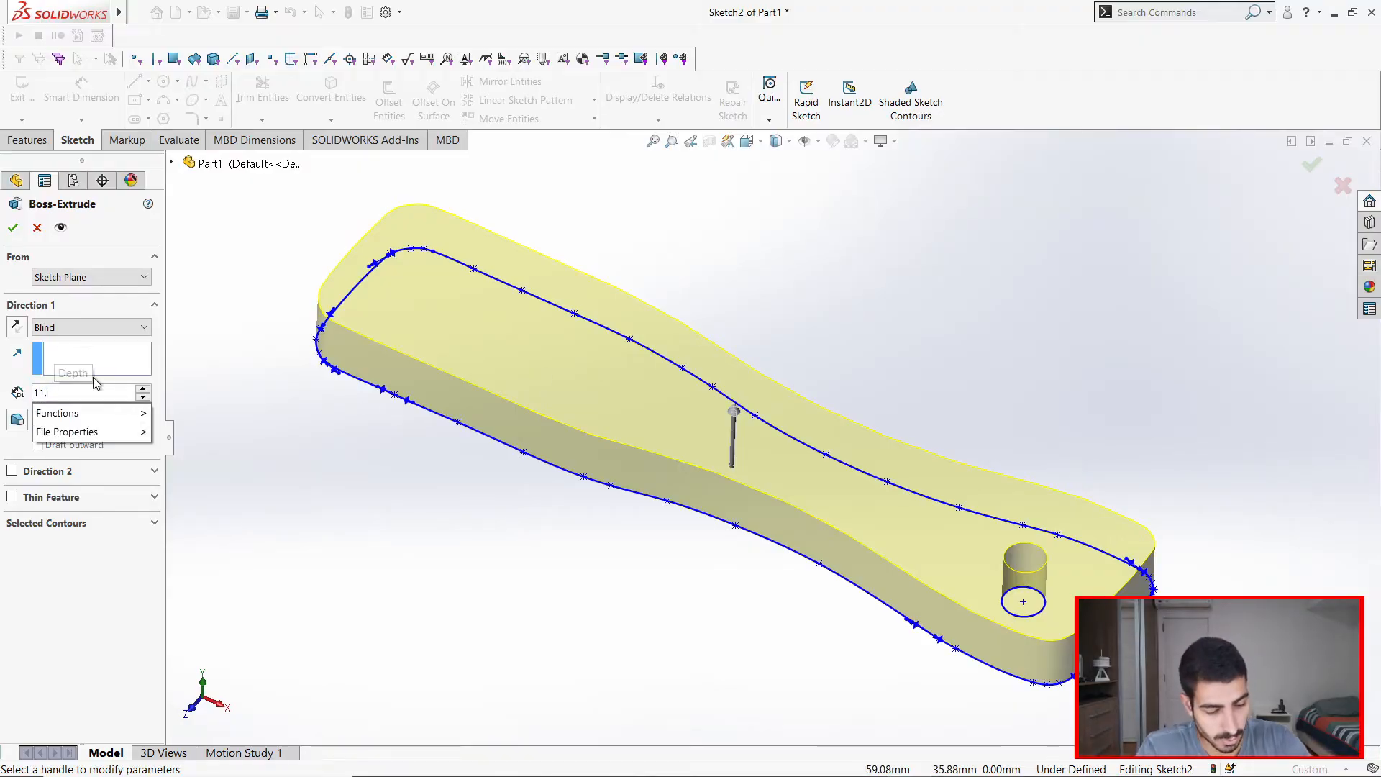
type("8mm")
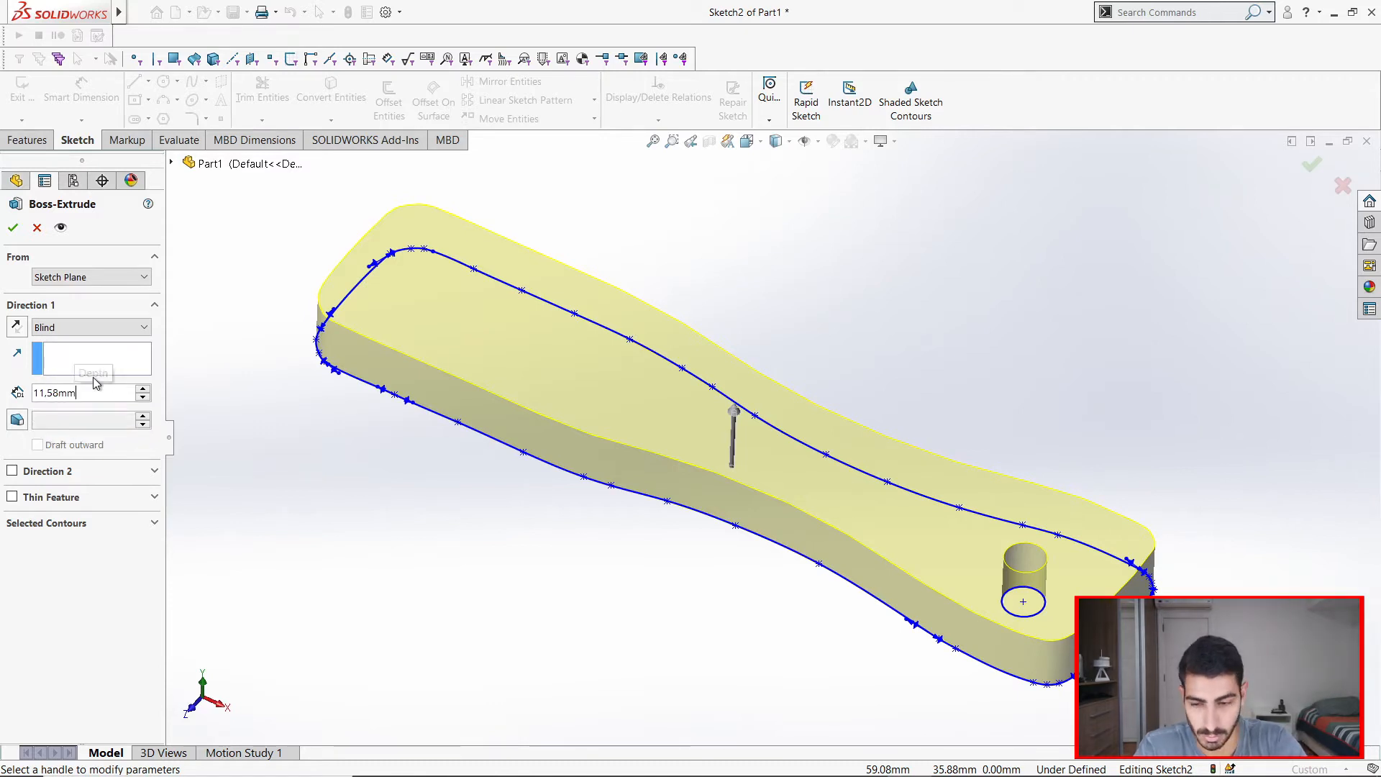
left_click(12, 227)
Raise the document's shaded and draft image quality to a deviation of about 0.056 mm for smoother edges.
scroll(847, 554, "up", 3)
mouse_move(844, 496)
middle_mouse_down()
mouse_move(835, 365)
mouse_move(800, 471)
mouse_move(817, 666)
mouse_move(808, 576)
mouse_move(845, 485)
mouse_move(860, 510)
middle_mouse_up()
scroll(861, 503, "down", 5)
scroll(898, 416, "up", 5)
middle_click_drag(897, 415, 796, 385)
scroll(796, 385, "down", 2)
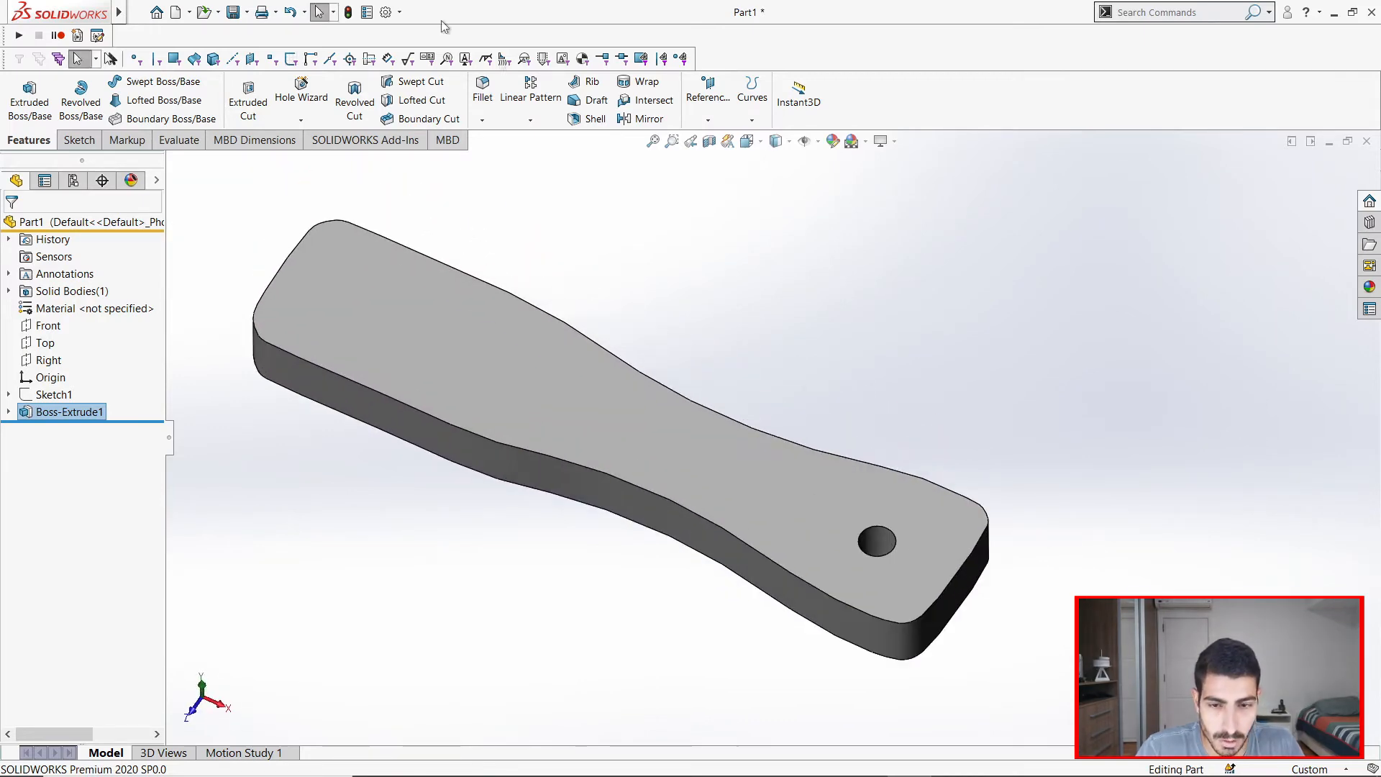
left_click(399, 13)
left_click(421, 31)
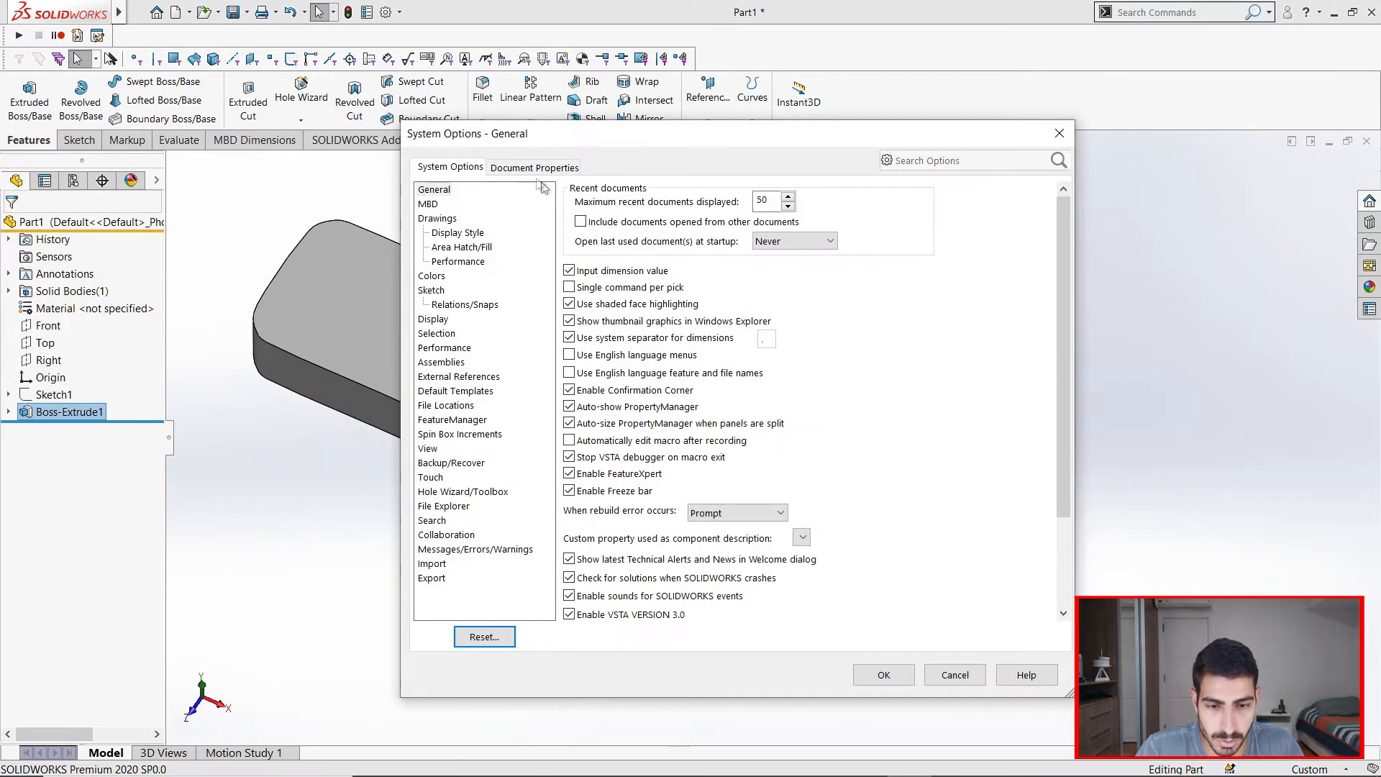
left_click(534, 169)
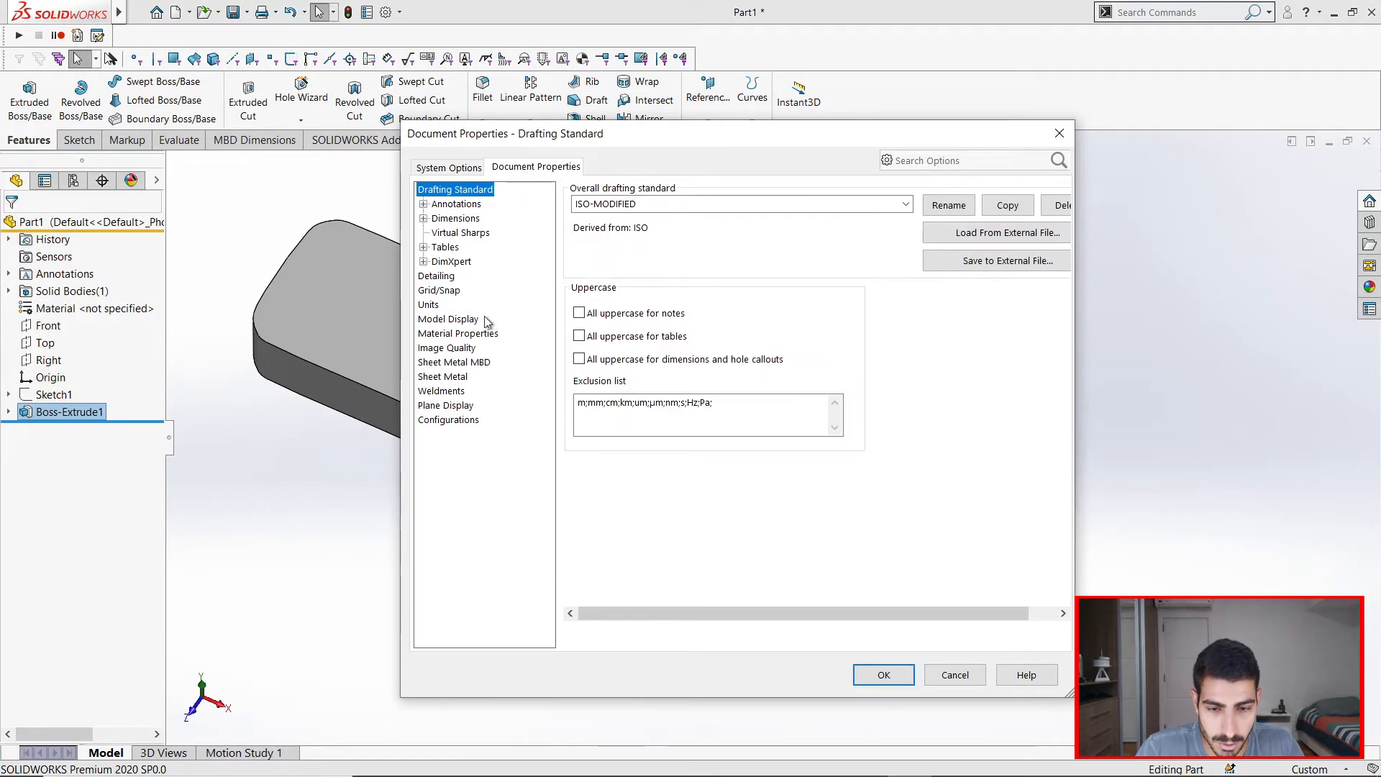
left_click(447, 349)
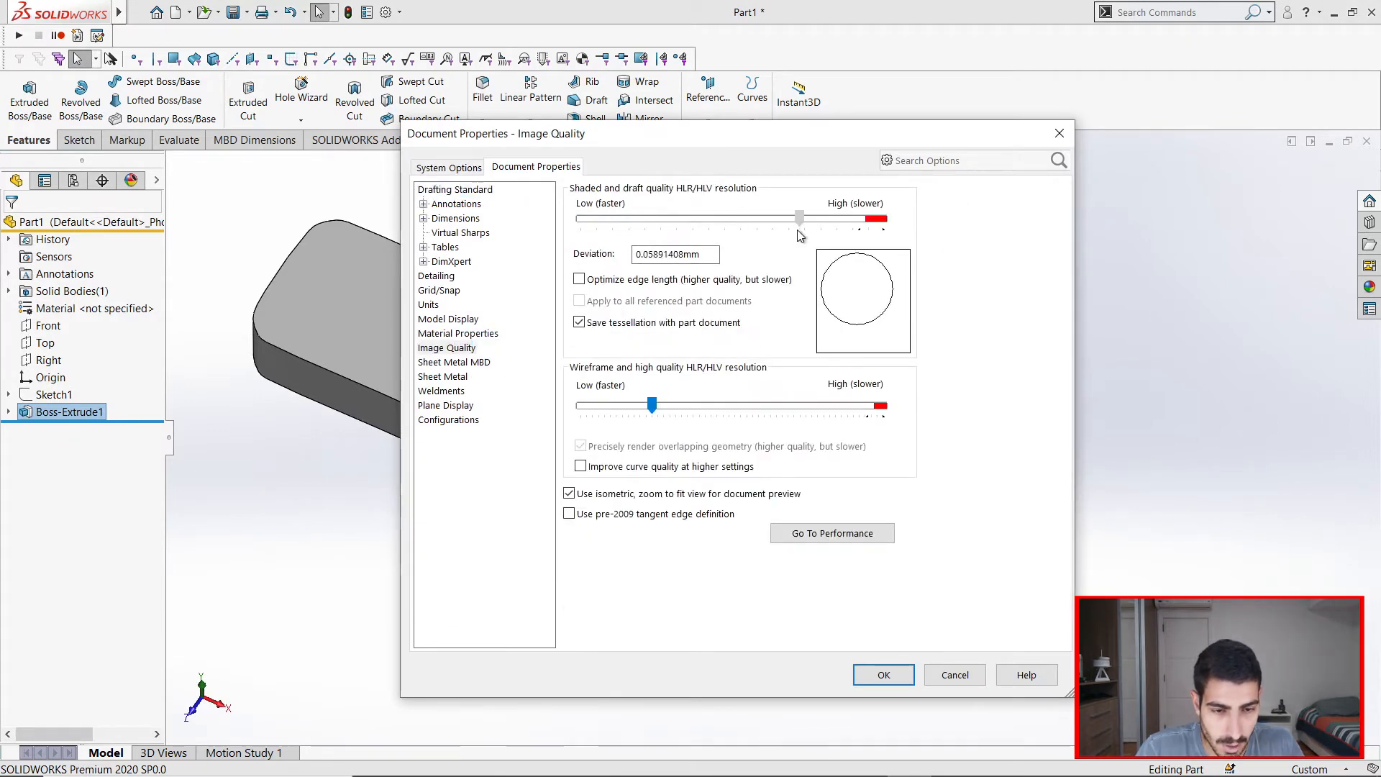
left_click(882, 674)
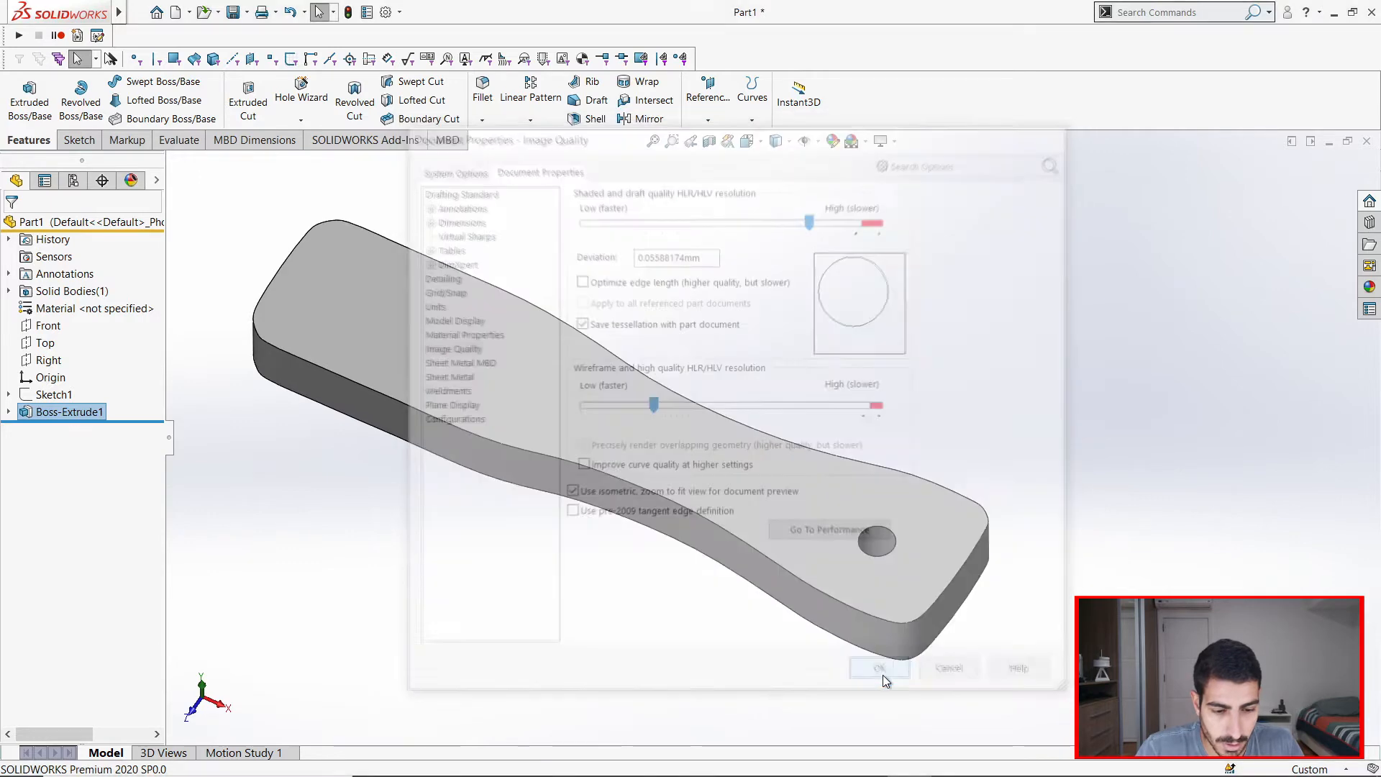
Show the photo sketch Sketch1 again and turn the model to view the photo straight on from its underside.
mouse_move(726, 518)
middle_mouse_down()
mouse_move(690, 571)
mouse_move(702, 391)
mouse_move(675, 333)
mouse_move(741, 368)
mouse_move(776, 508)
mouse_move(737, 672)
mouse_move(761, 759)
mouse_move(740, 484)
mouse_move(755, 354)
mouse_move(783, 438)
mouse_move(690, 343)
mouse_move(647, 396)
middle_mouse_up()
left_click(52, 394)
left_click(47, 374)
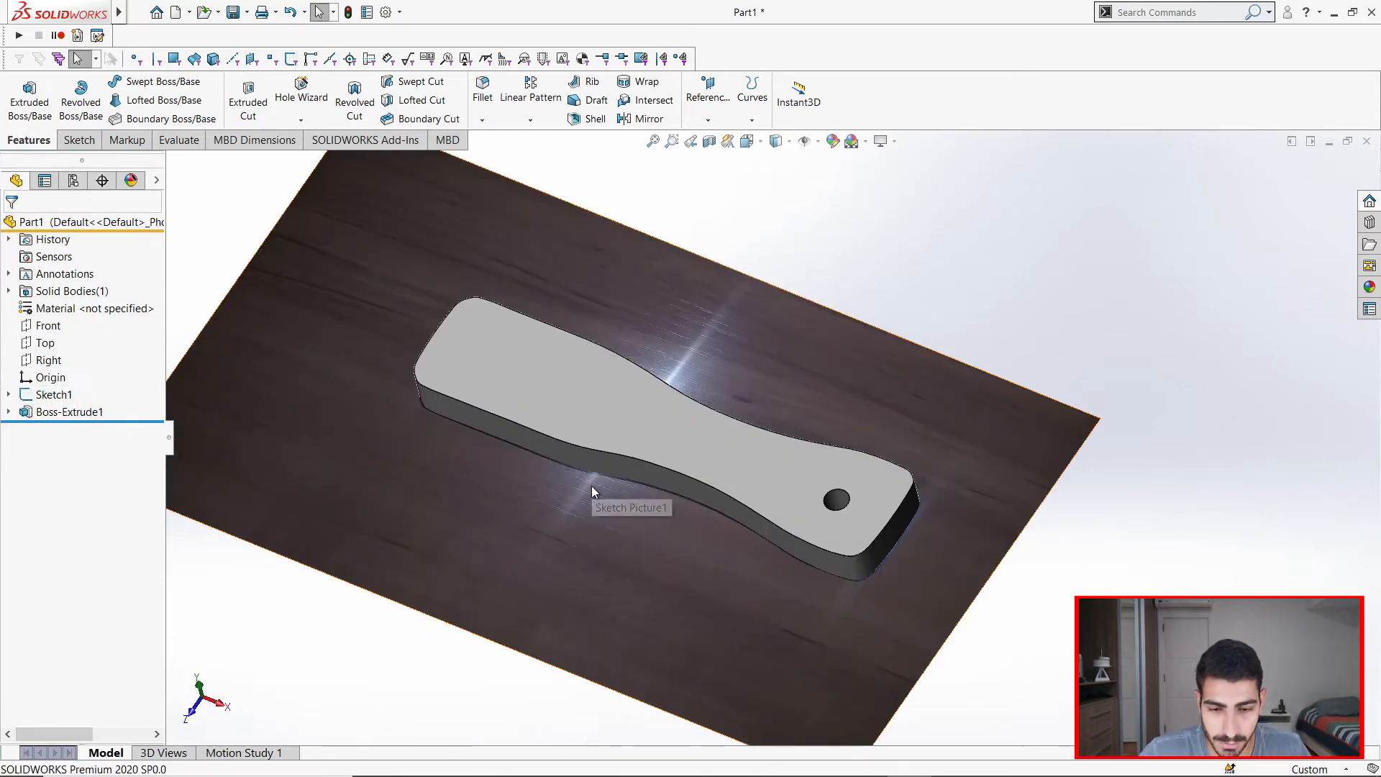
key("ctrl+5")
key("ctrl+8")
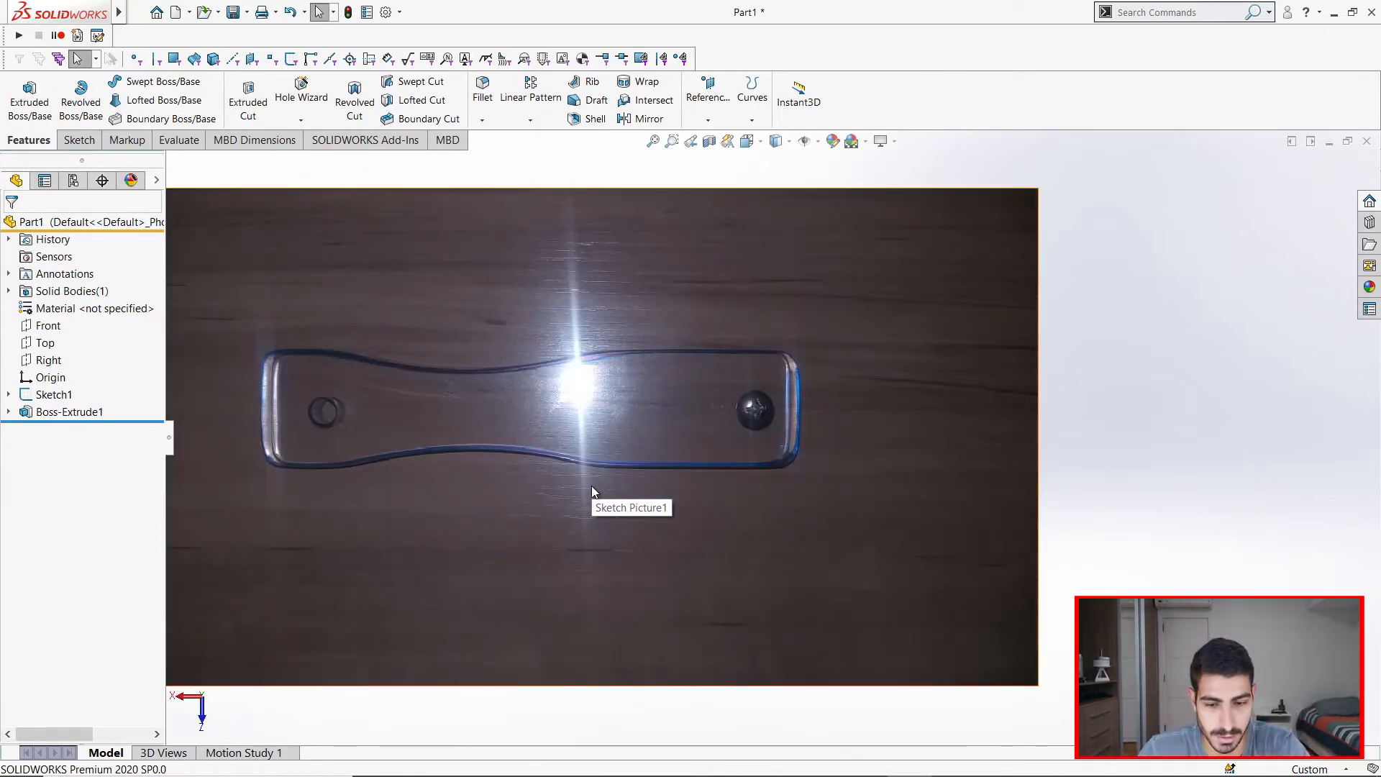
key("ctrl+8")
key("ctrl+8")
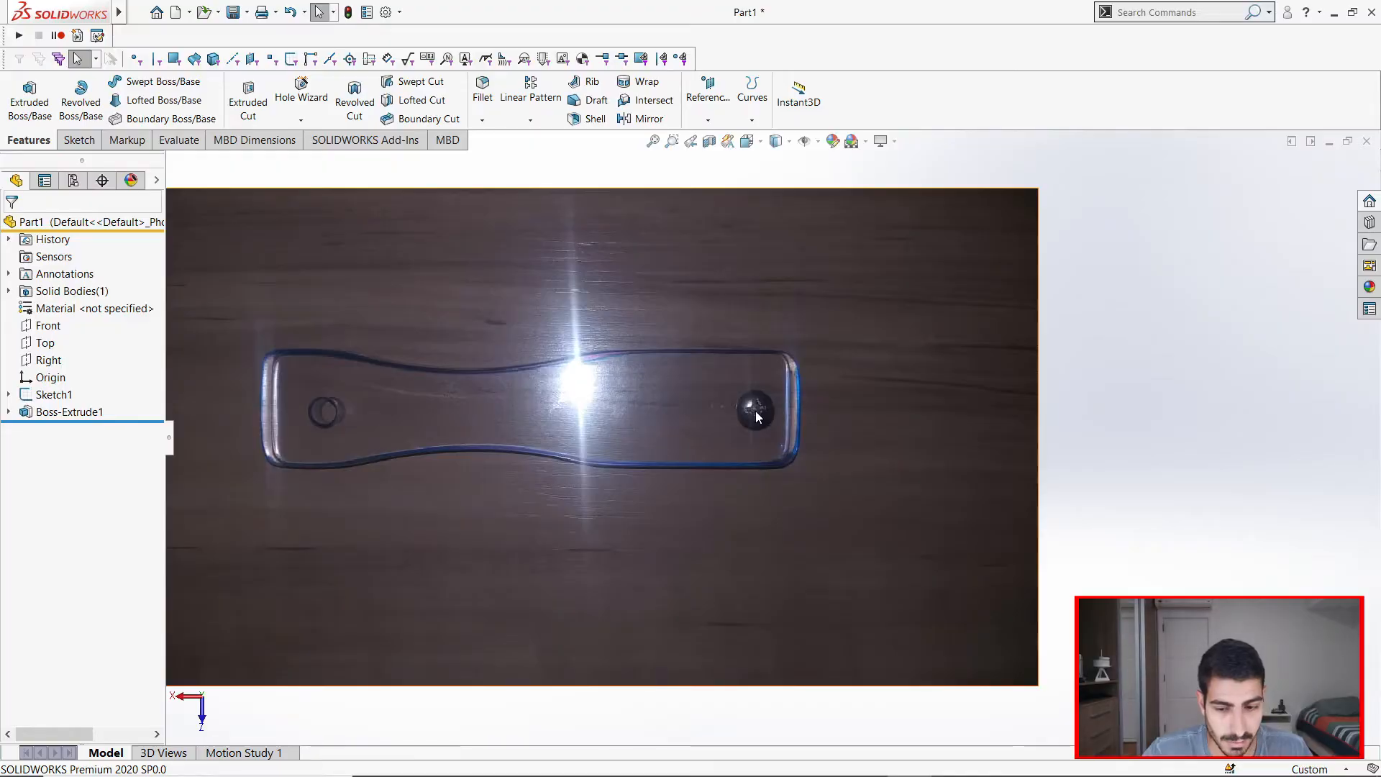
Start a sketch on the Top plane and draw a circle about 2.28 mm in diameter at the screw head's centre.
scroll(755, 412, "down", 5)
scroll(755, 412, "down", 3)
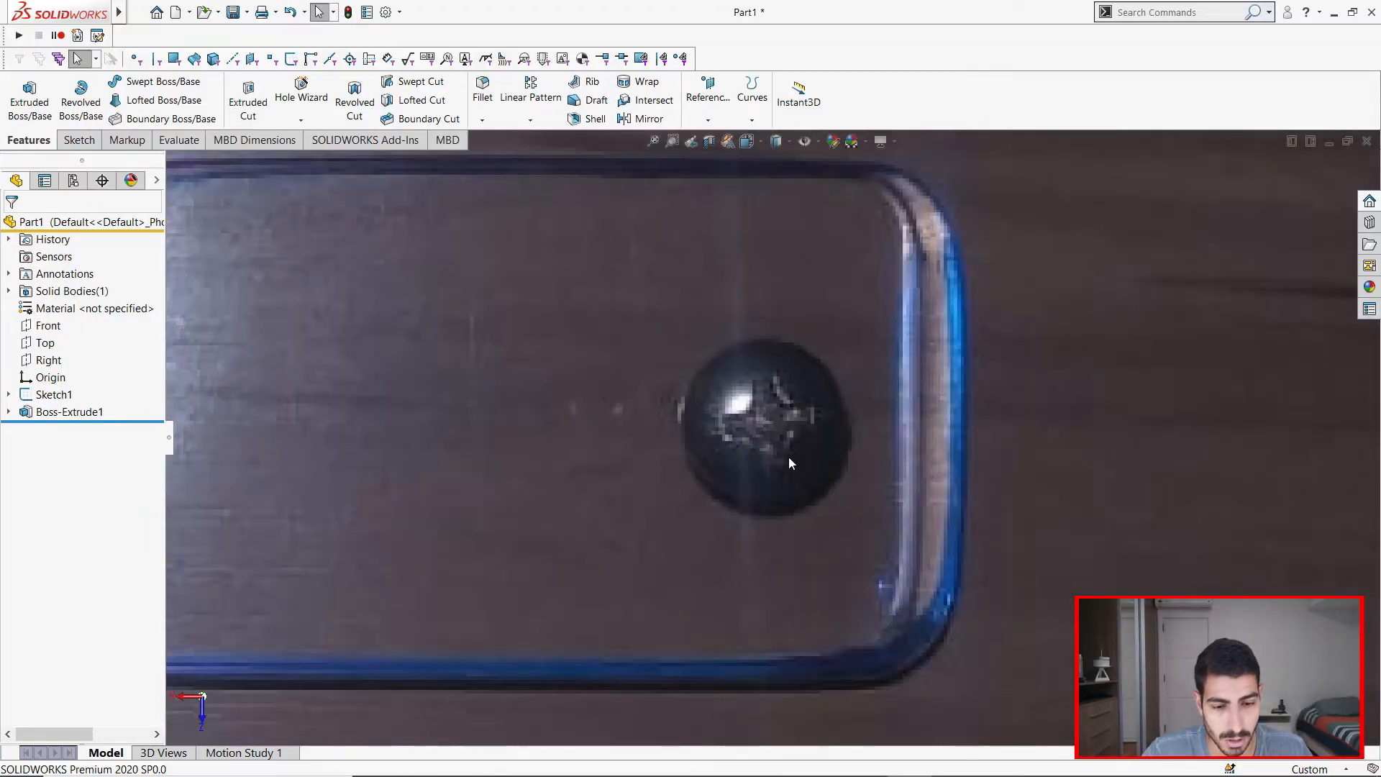
scroll(790, 463, "up", 6)
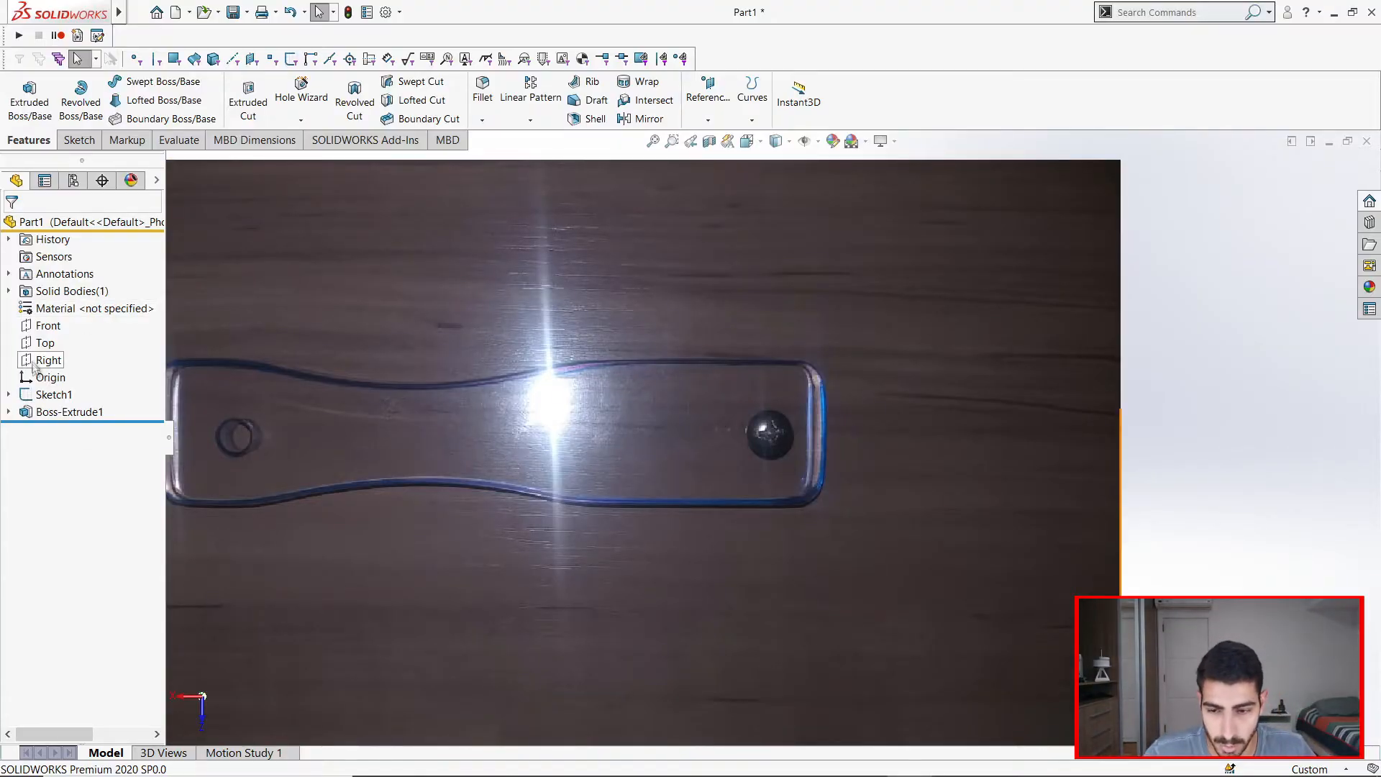
left_click(44, 343)
left_click(61, 330)
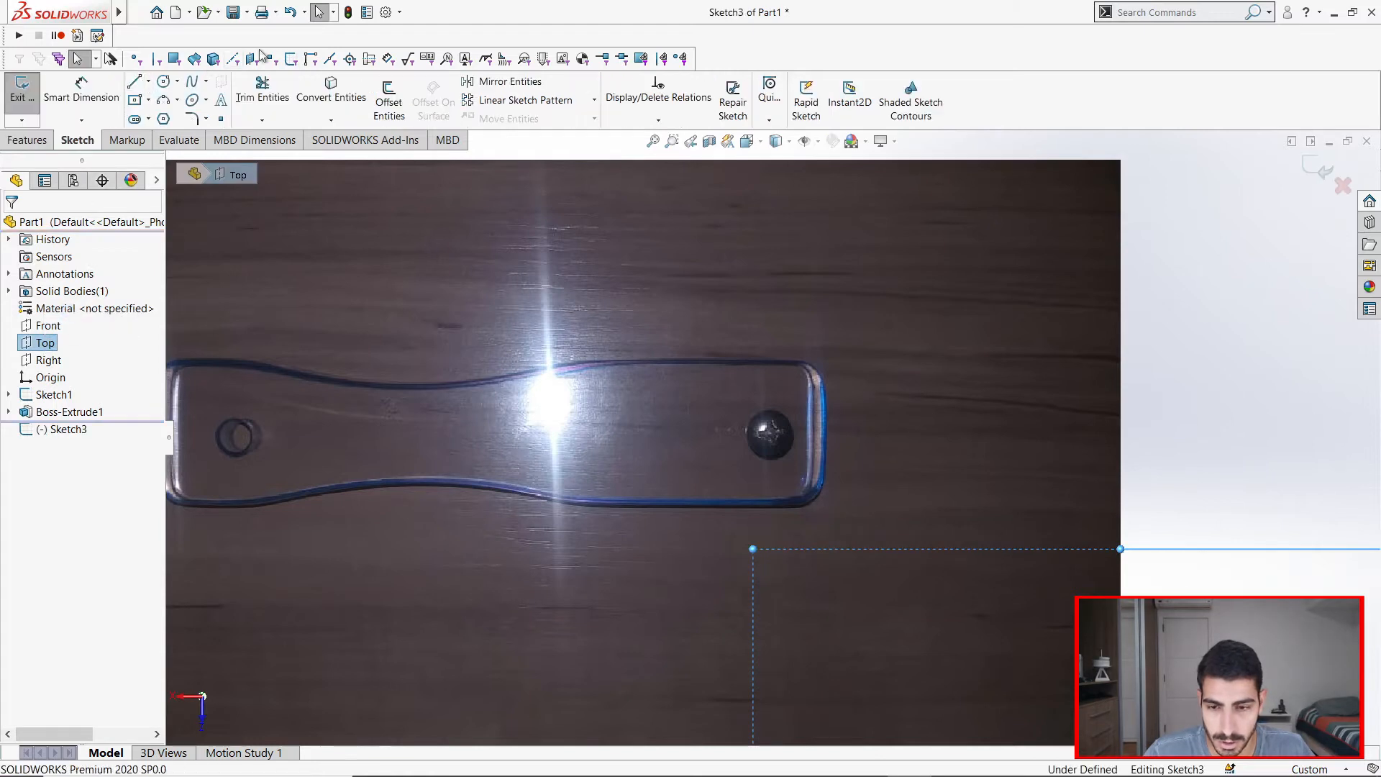
scroll(770, 435, "down", 5)
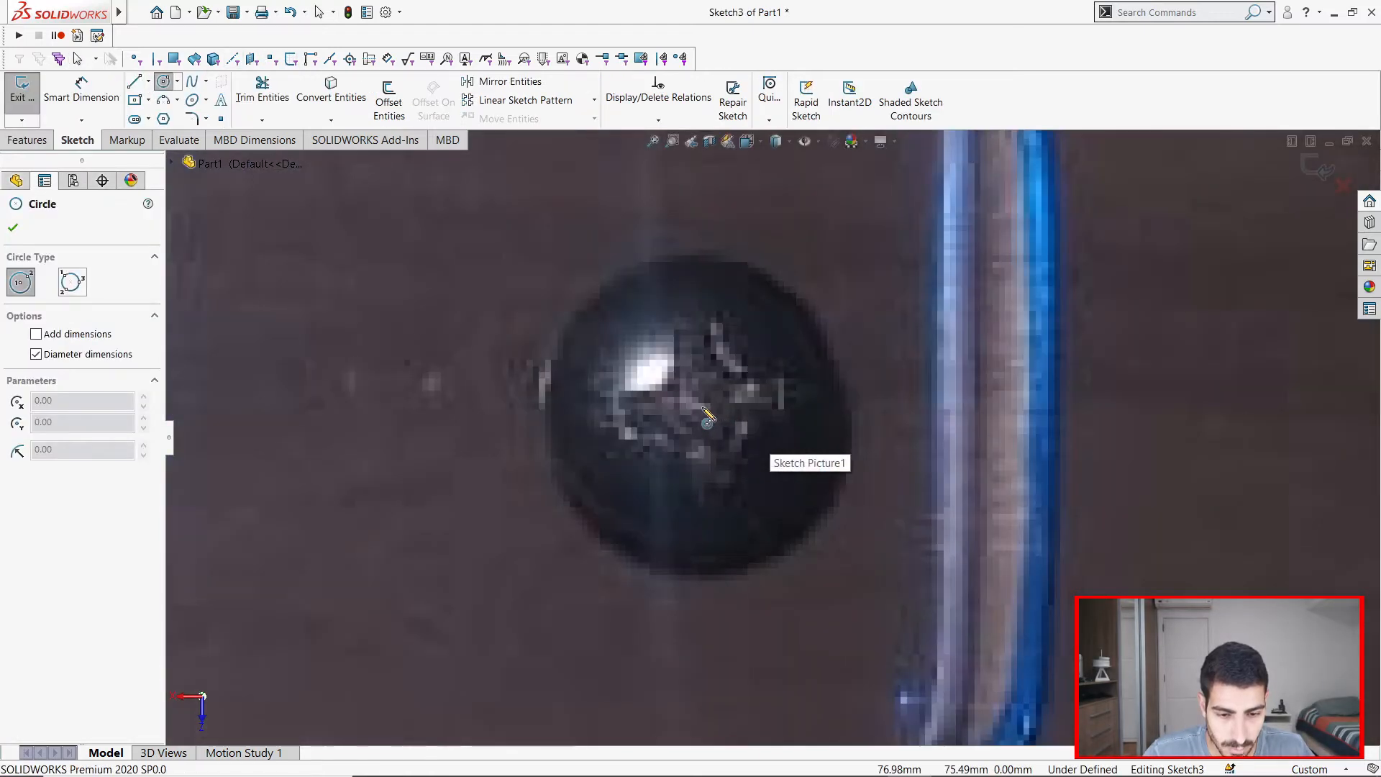
left_click(702, 408)
left_click(727, 431)
key("Escape")
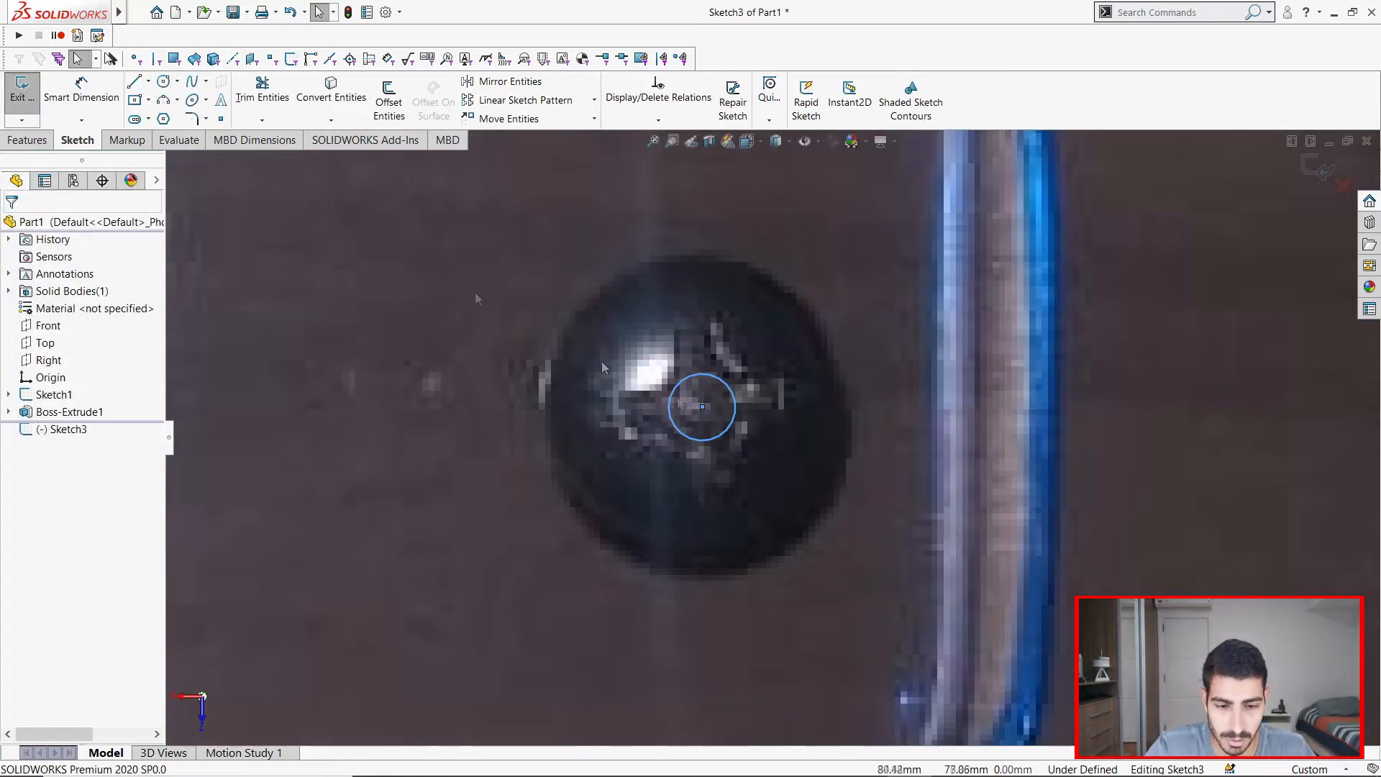
Dimension the circle on the screw head with a diameter of 4.52 mm and check its position on the solid.
left_click(63, 82)
left_click(704, 375)
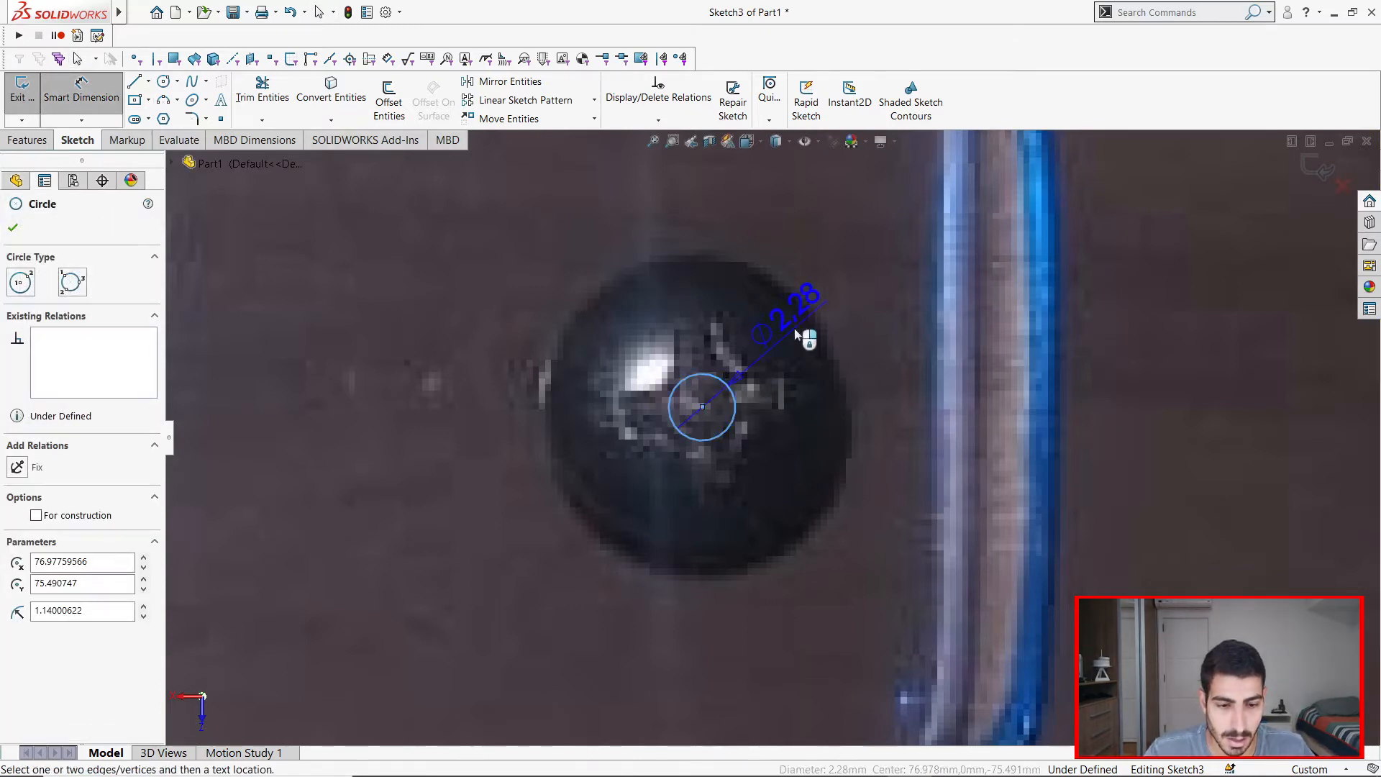
left_click(817, 317)
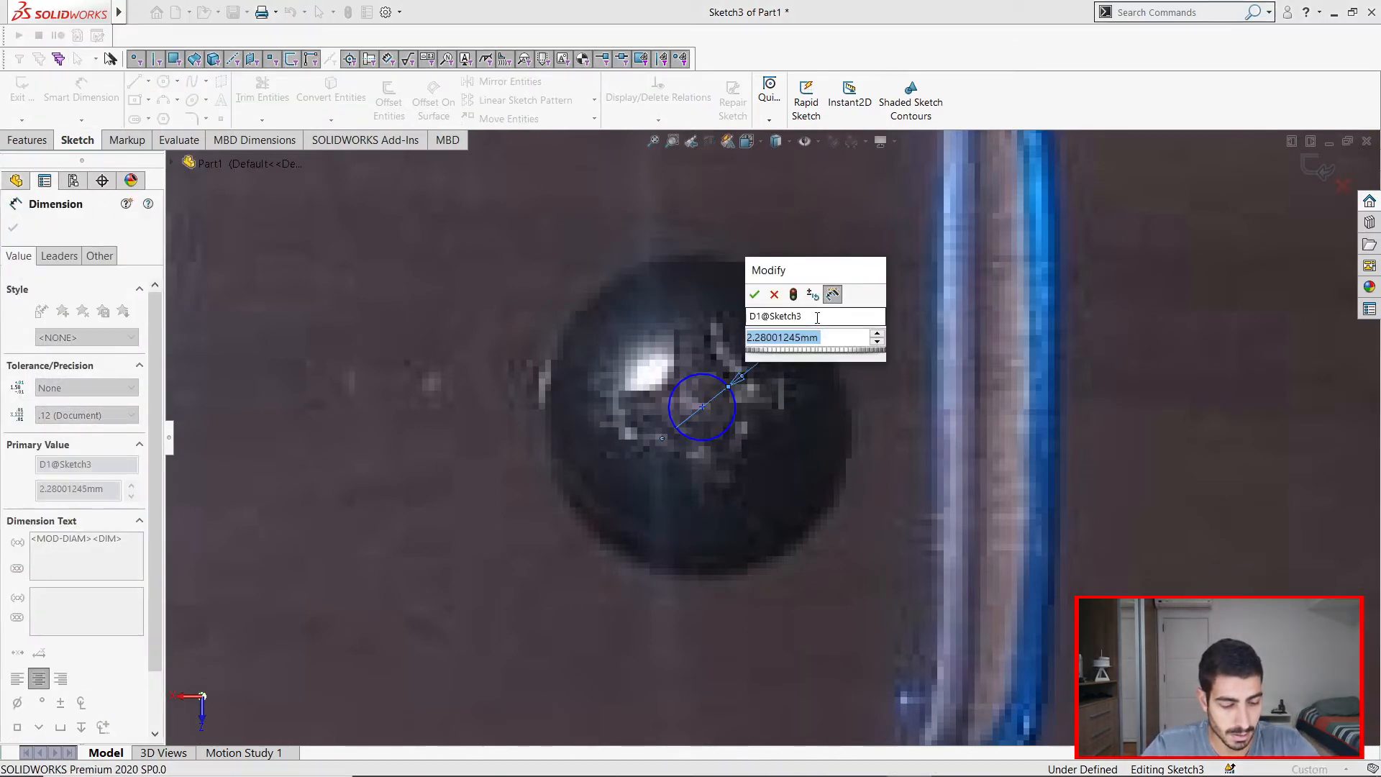
type("4,52mm")
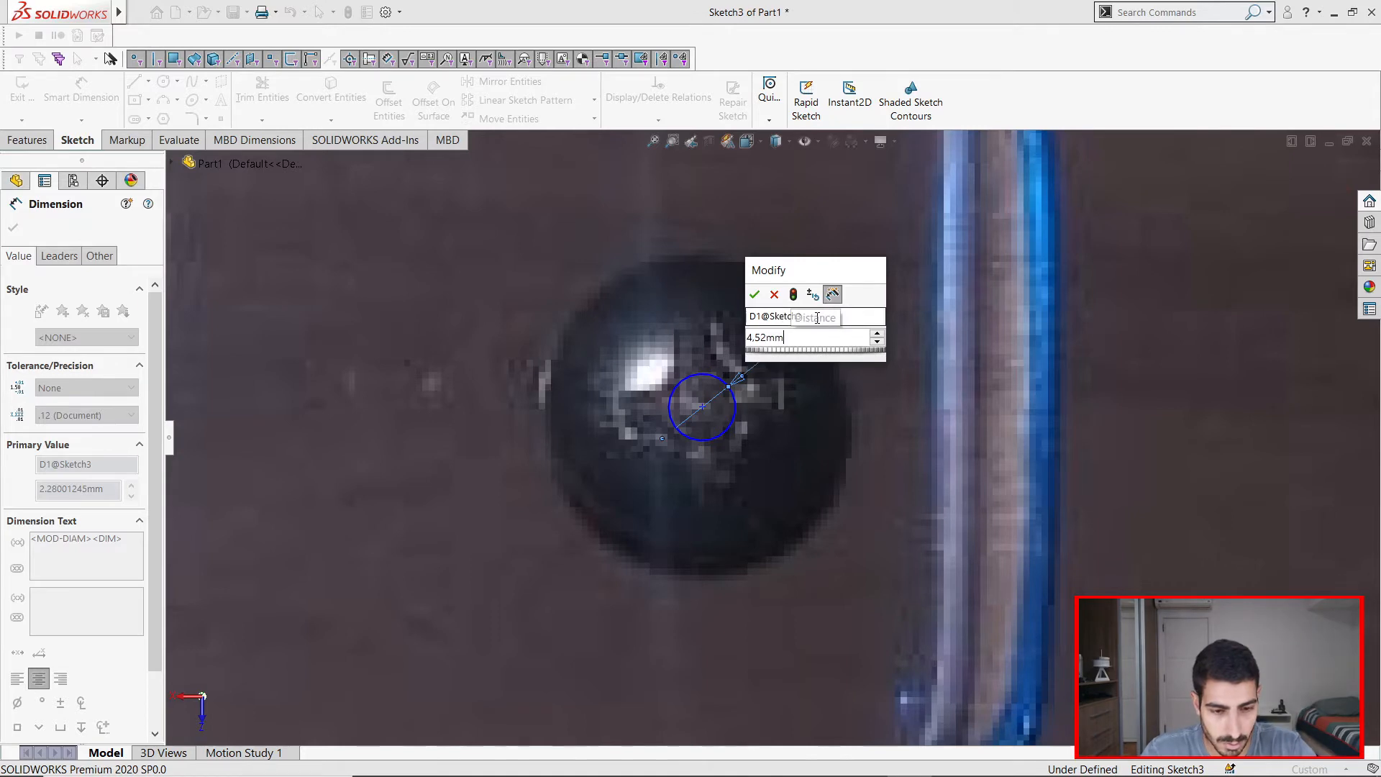
key("Return")
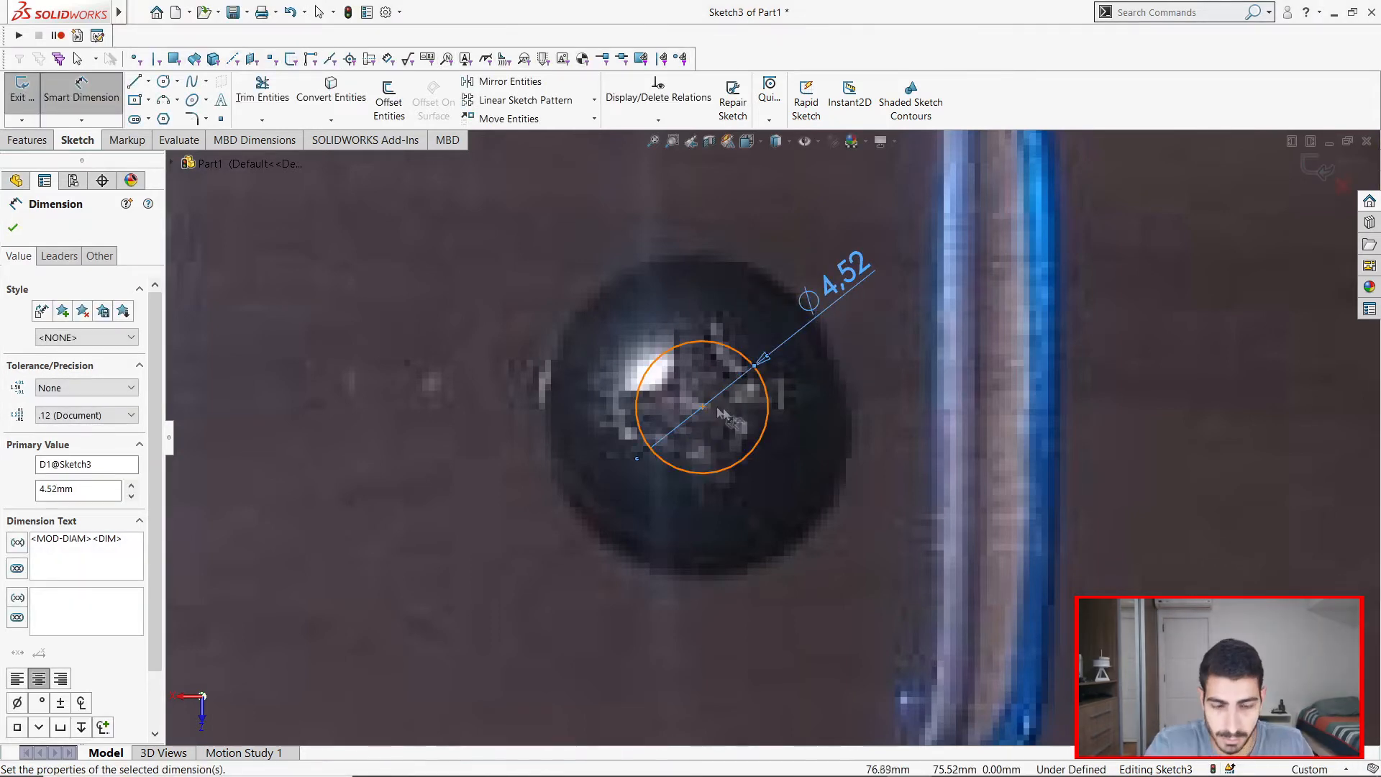
key("Escape")
scroll(776, 428, "up", 8)
mouse_move(778, 355)
middle_mouse_down()
mouse_move(764, 555)
mouse_move(826, 231)
mouse_move(735, 401)
middle_mouse_up()
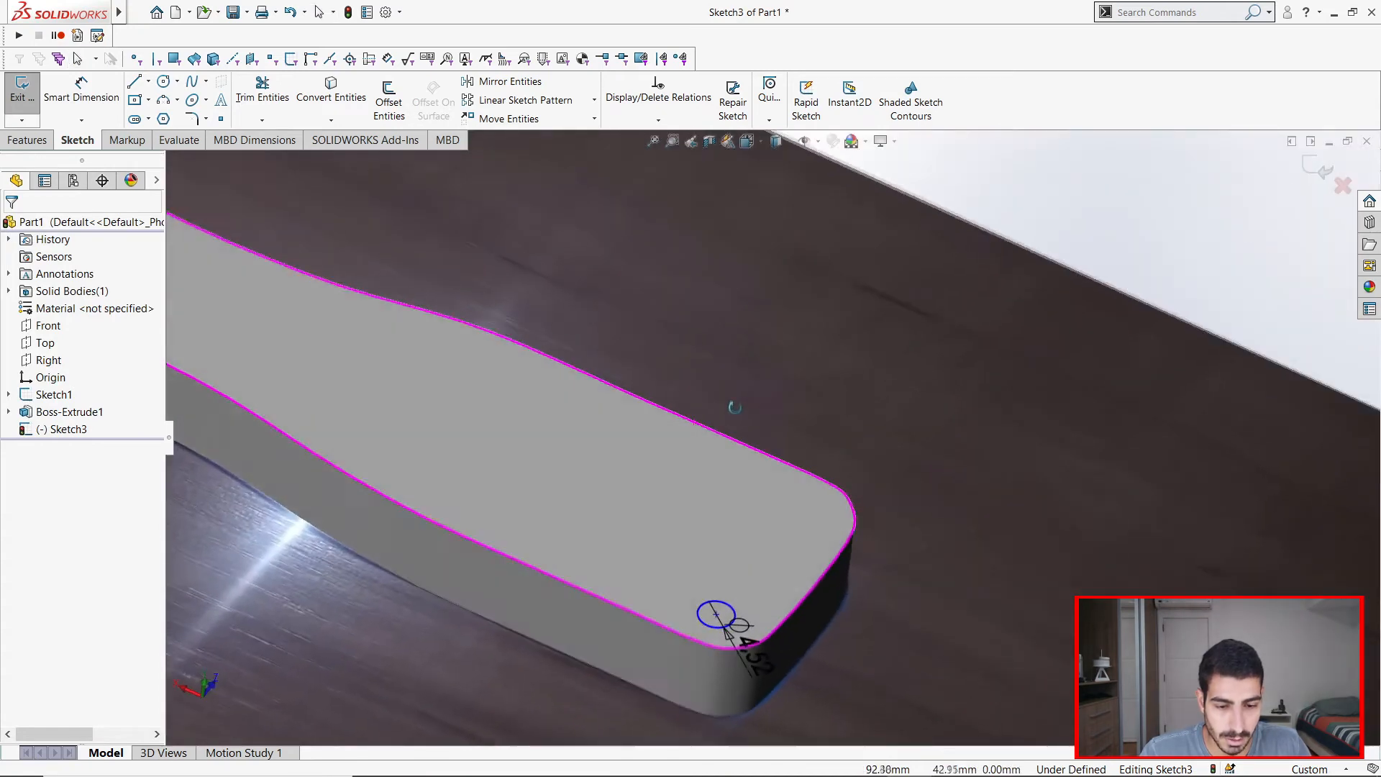
Cut the 4.52 mm circle through the handle with an extruded cut set to Through All.
scroll(758, 427, "up", 4)
left_click(293, 11)
mouse_move(232, 11)
mouse_move(255, 41)
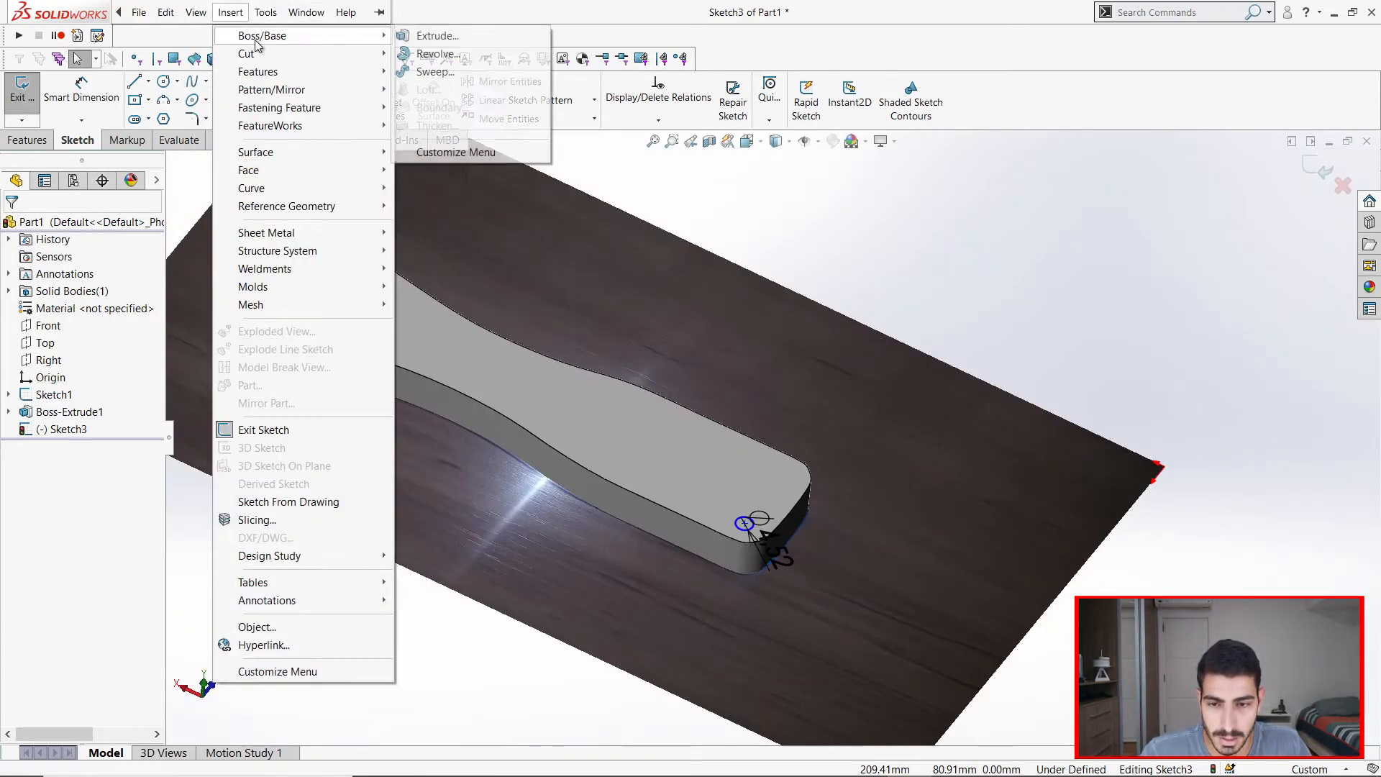
mouse_move(335, 58)
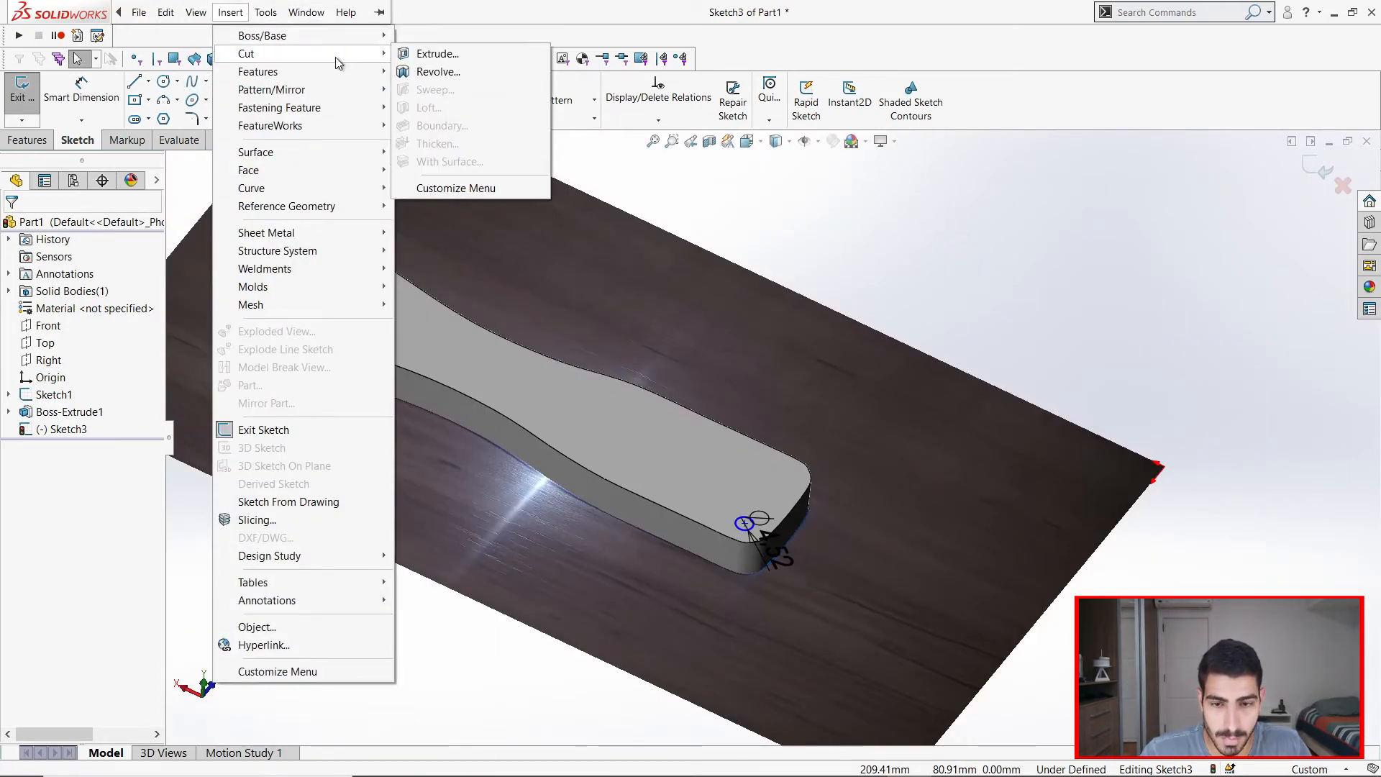
left_click(432, 54)
scroll(430, 503, "down", 2)
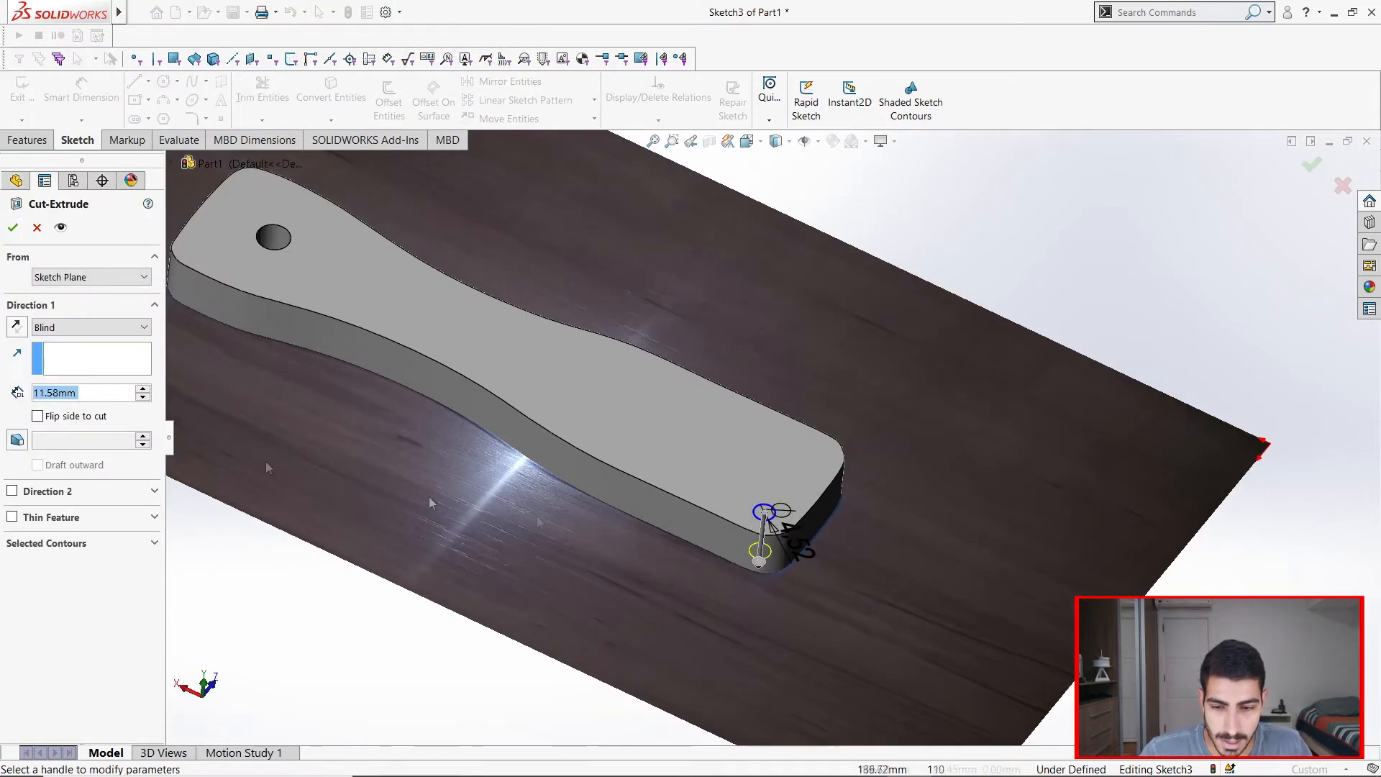
left_click(108, 327)
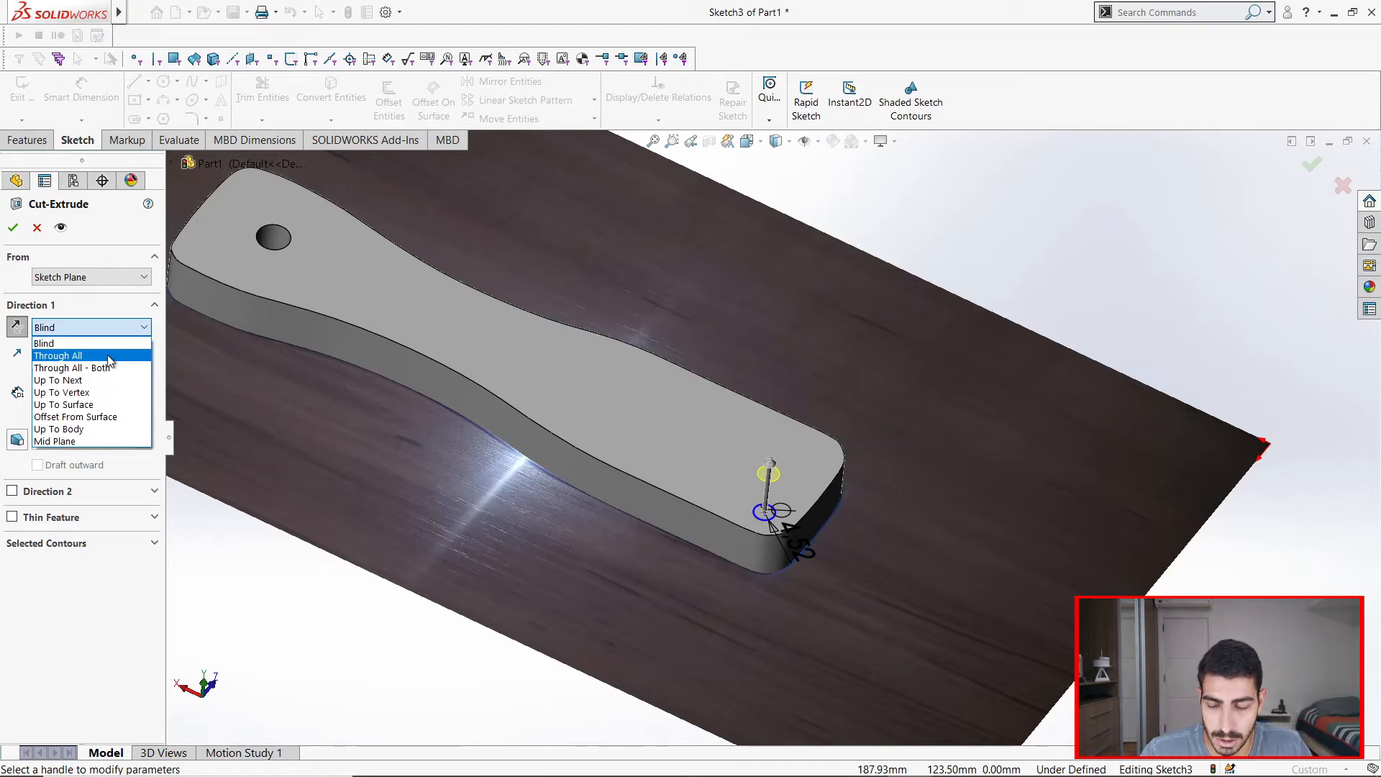
left_click(98, 326)
left_click(110, 327)
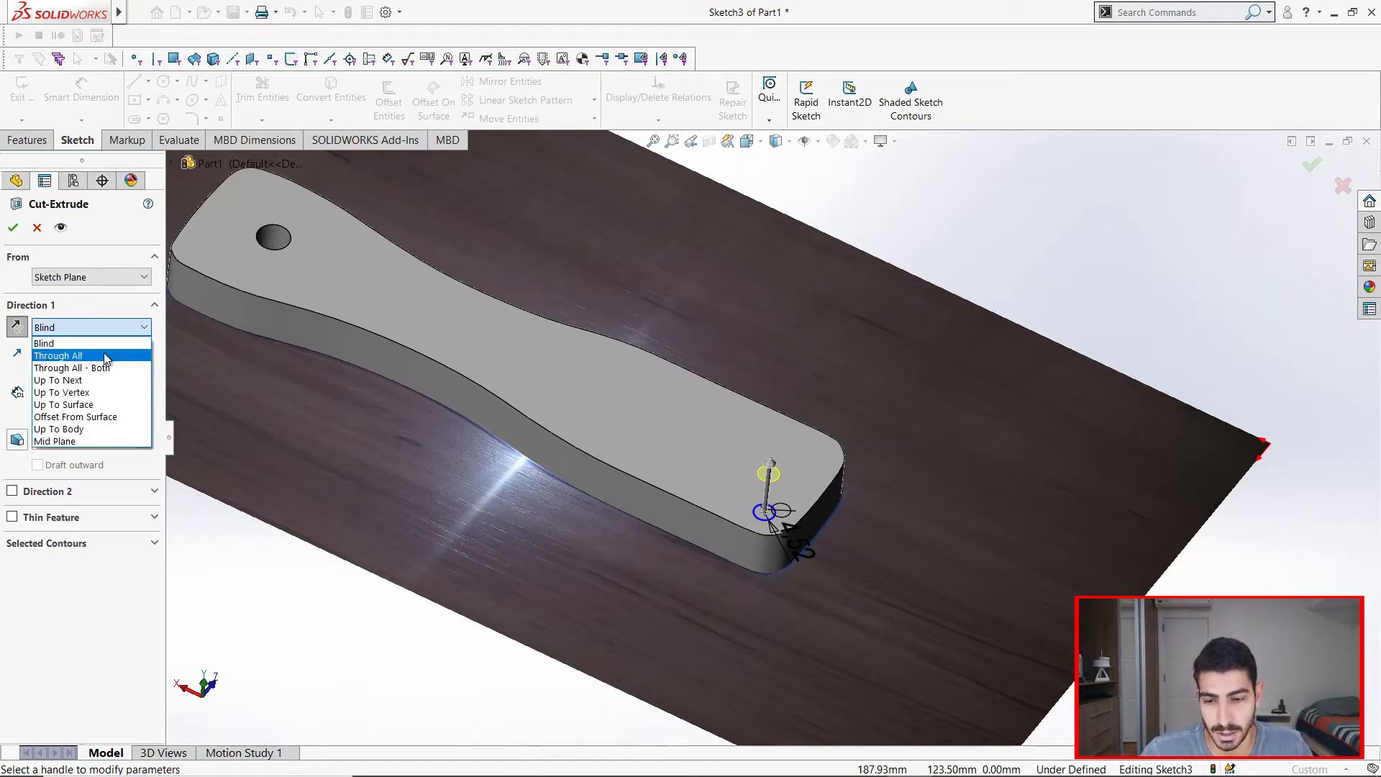
left_click(104, 355)
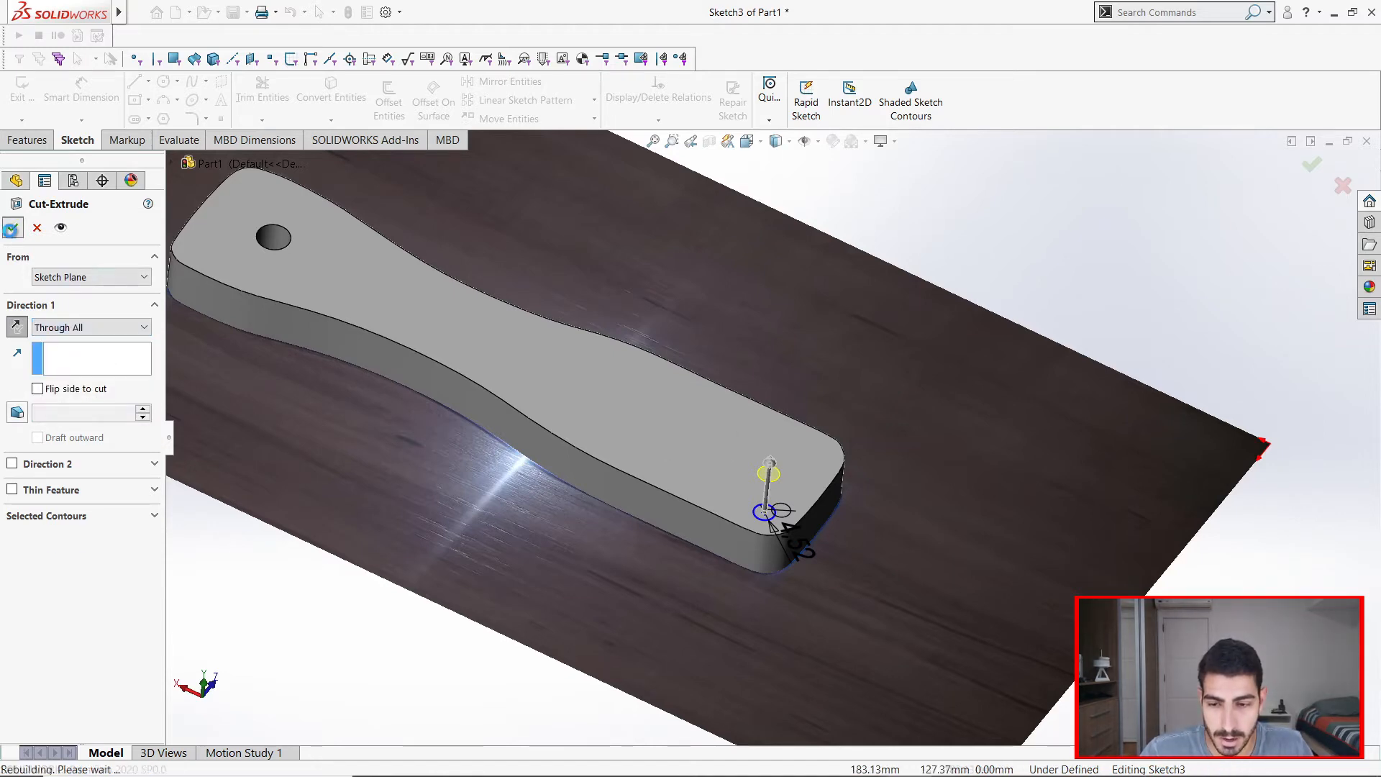
left_click(10, 229)
scroll(745, 475, "down", 2)
middle_click_drag(744, 475, 727, 438)
scroll(806, 455, "up", 3)
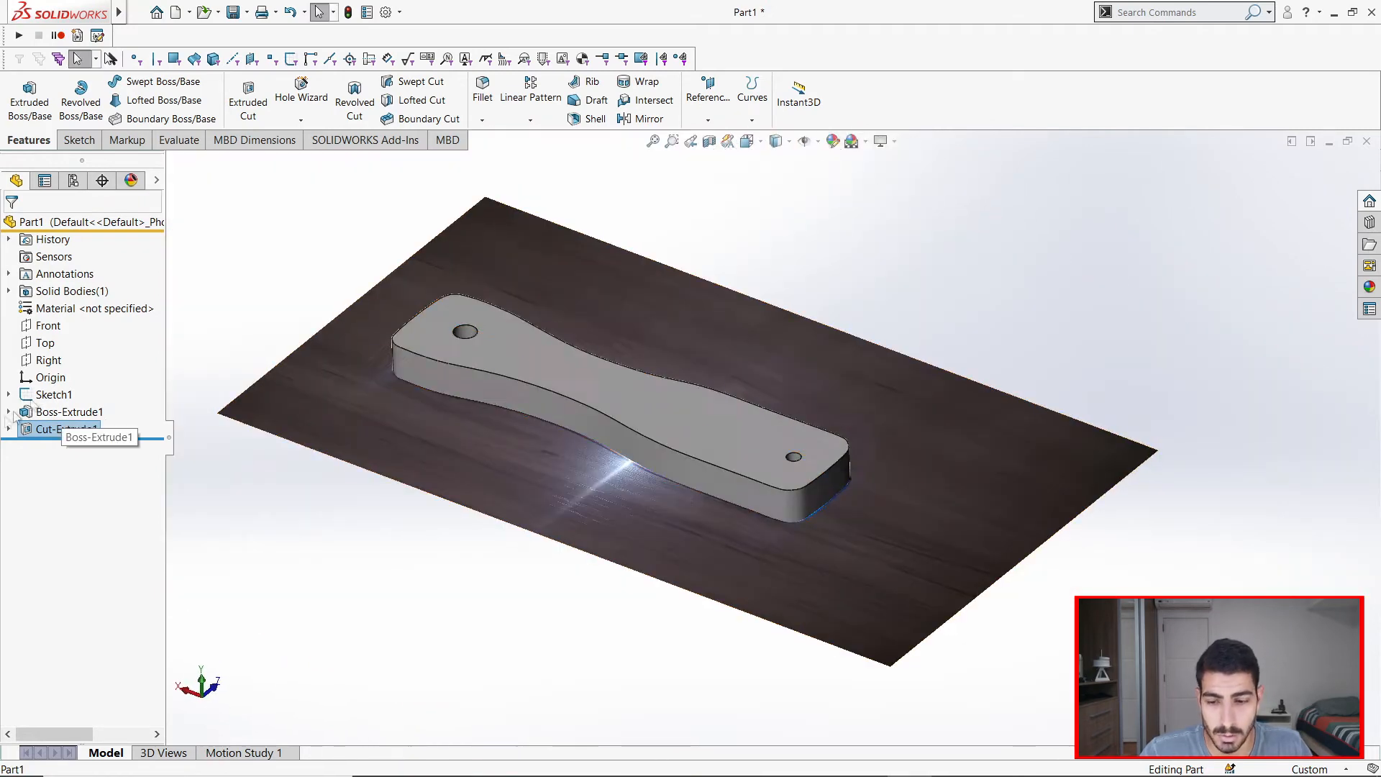
Hide the photo sketch Sketch1 so only the solid handle is displayed.
right_click(52, 400)
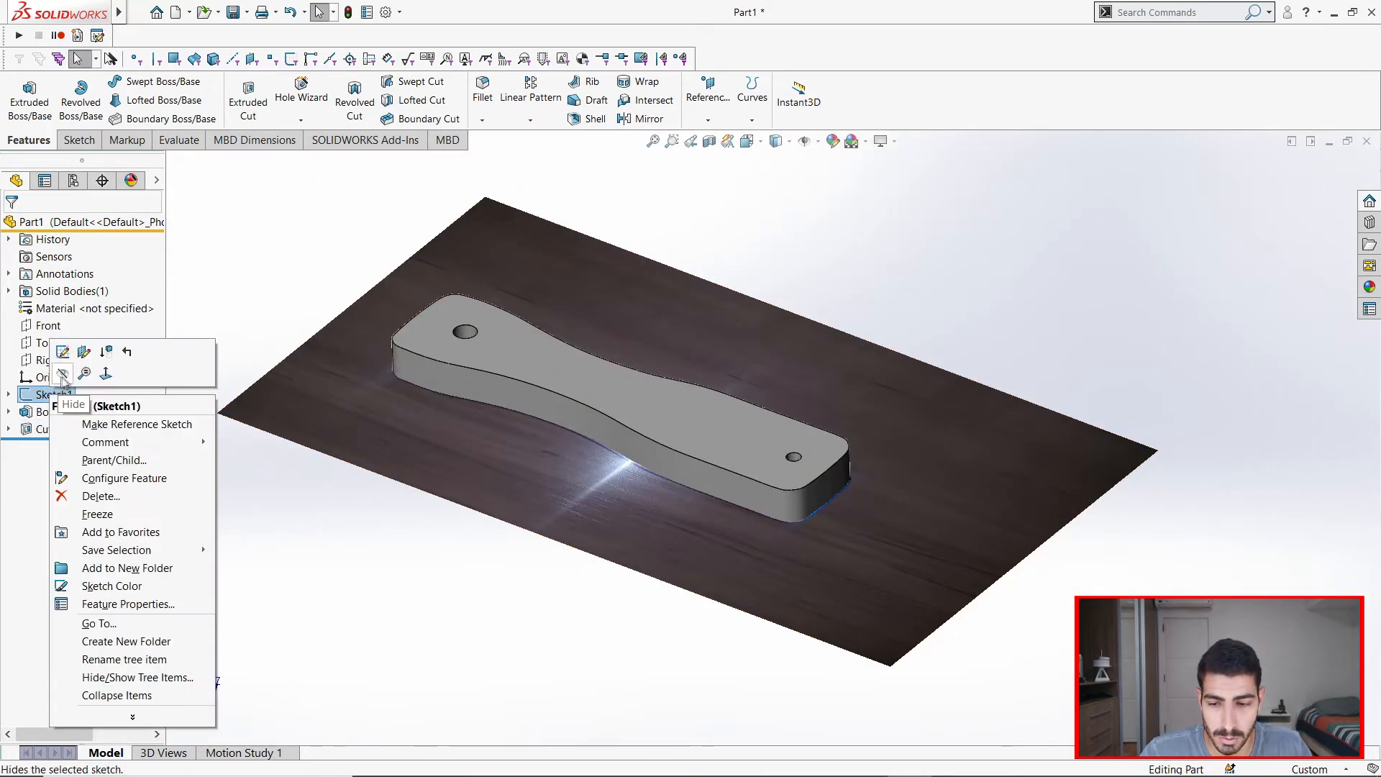
left_click(62, 380)
mouse_move(655, 397)
middle_mouse_down()
mouse_move(652, 351)
mouse_move(610, 333)
mouse_move(710, 410)
mouse_move(656, 394)
mouse_move(676, 410)
middle_mouse_up()
scroll(702, 358, "down", 3)
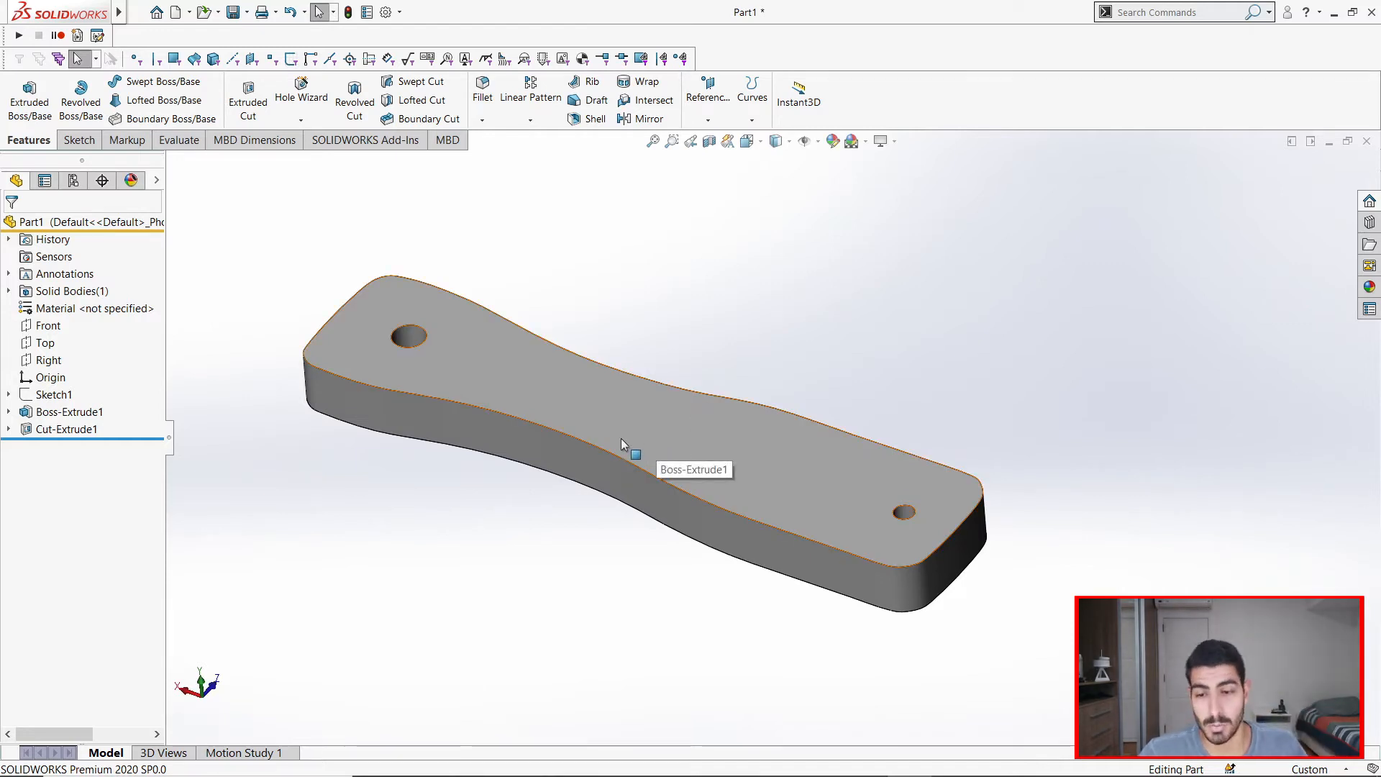
Assign the plastic Acrylic (Medium-high impact) as the part's material.
right_click(115, 312)
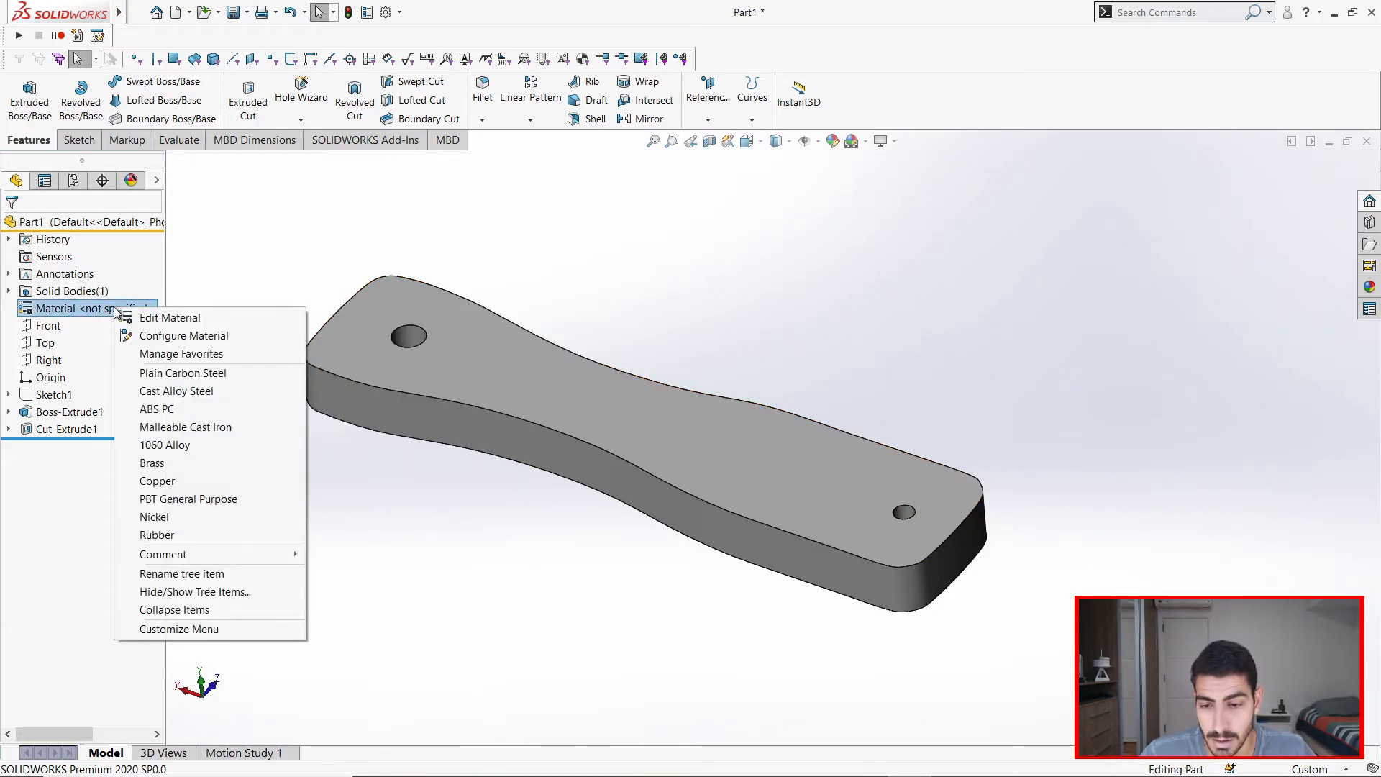
left_click(164, 319)
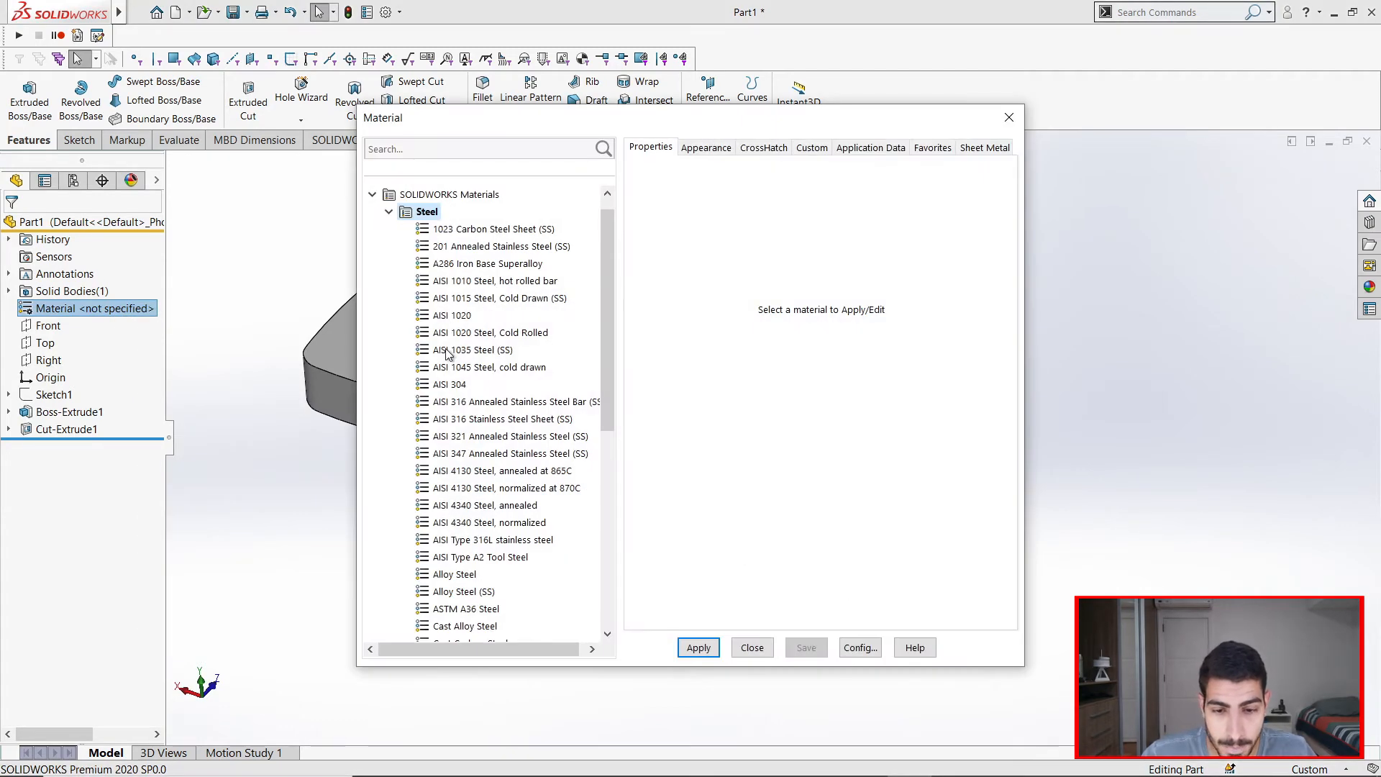
left_click(390, 212)
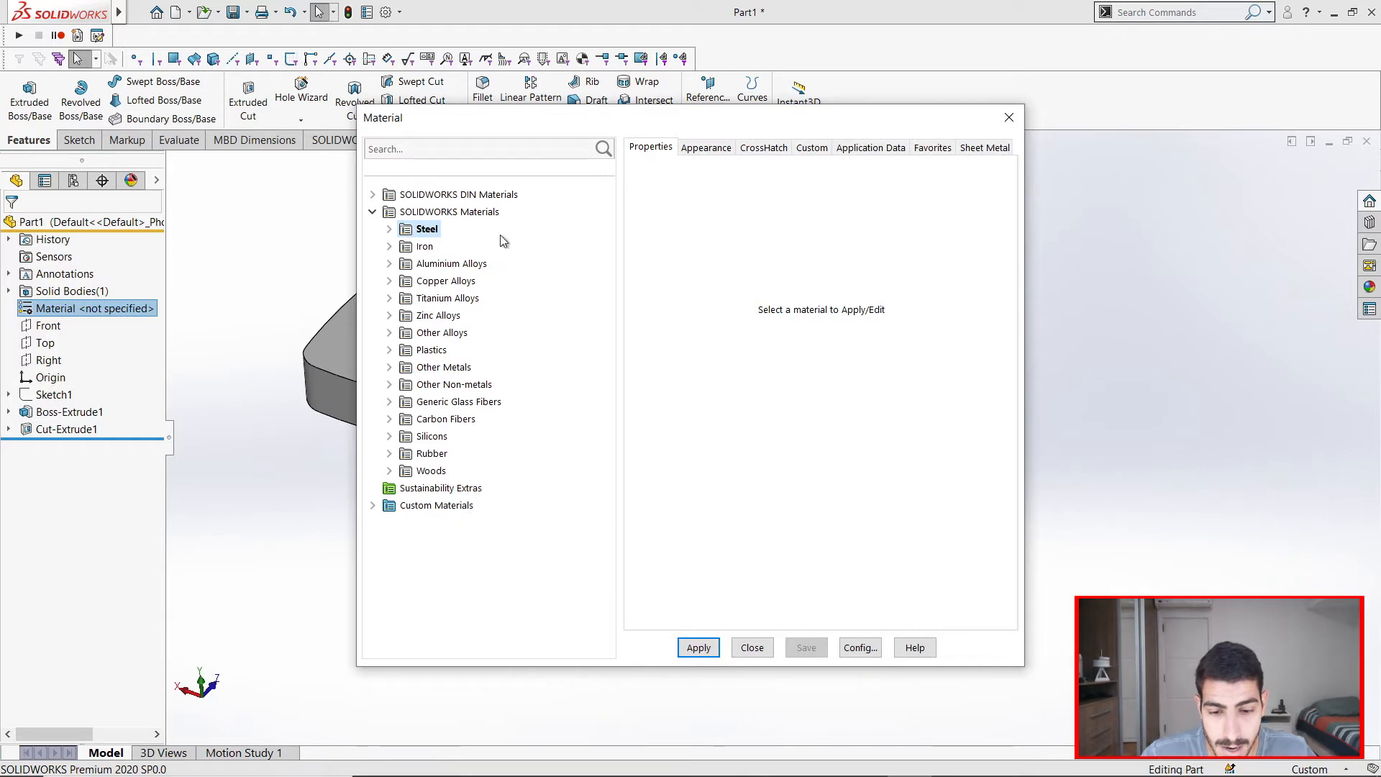
left_click(390, 350)
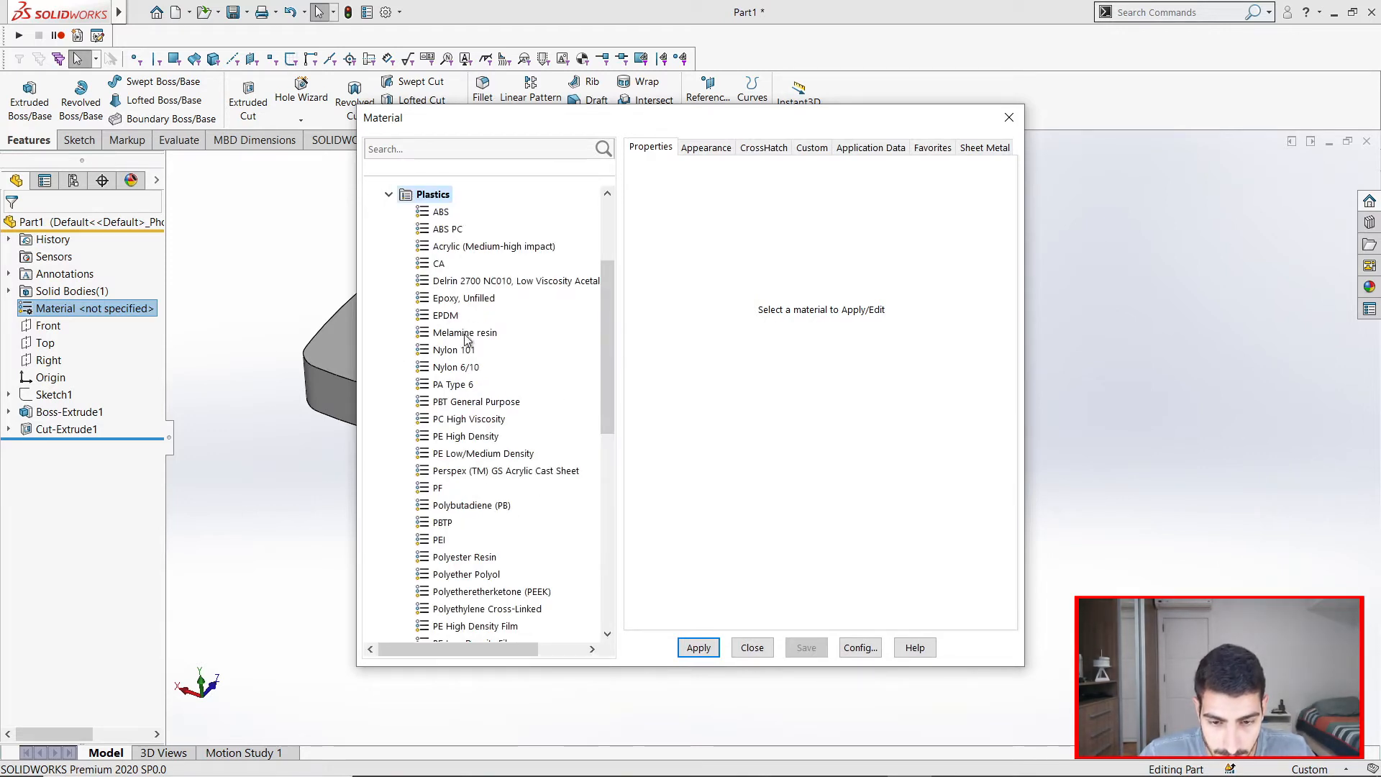
left_click(456, 248)
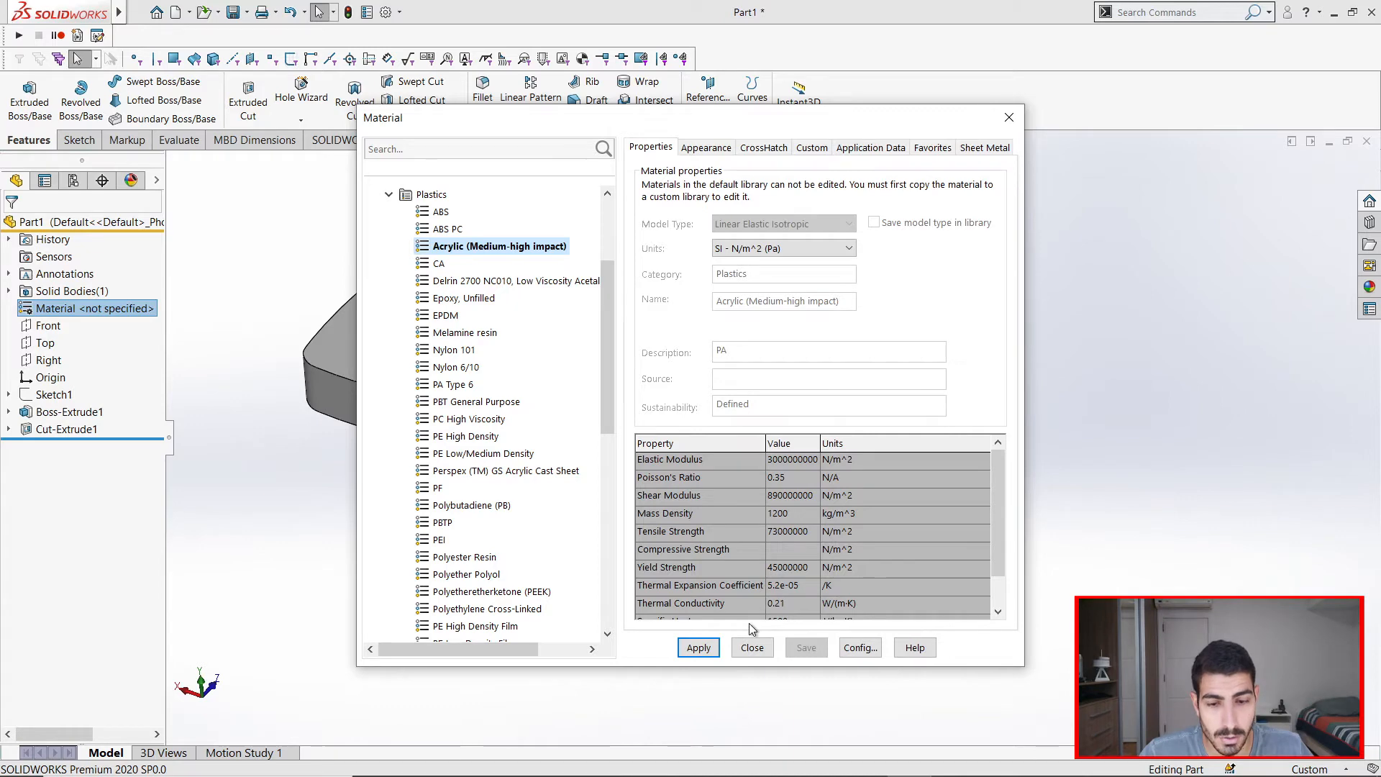
left_click(698, 649)
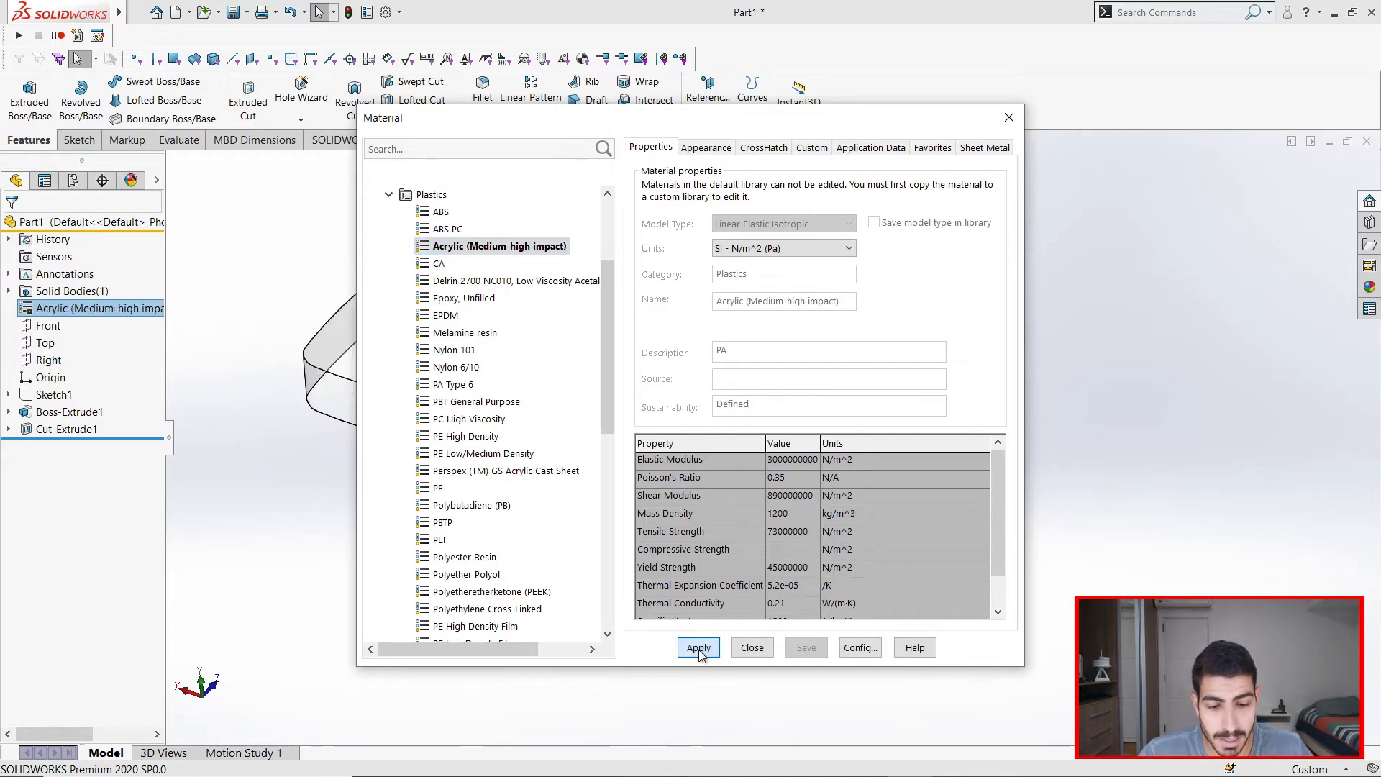
left_click(748, 649)
middle_click_drag(520, 357, 542, 386)
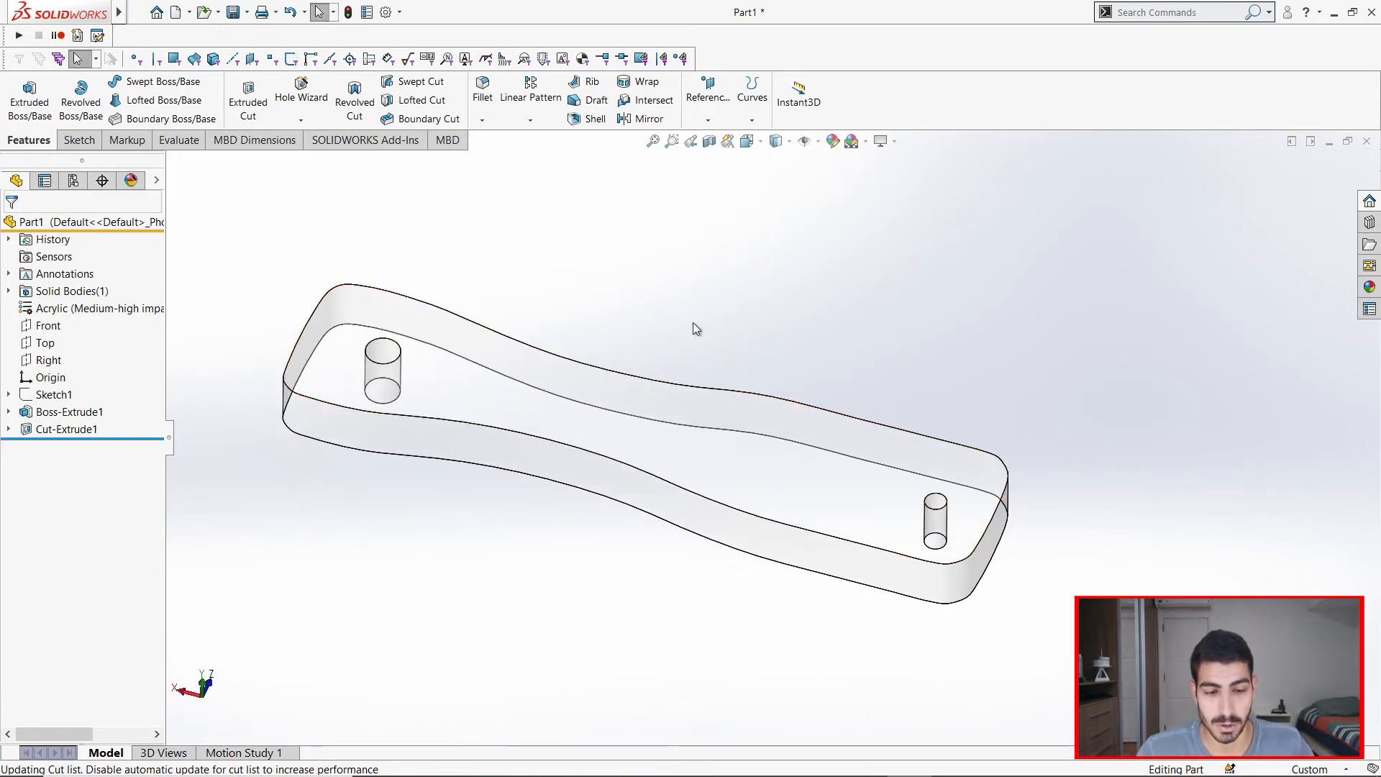
scroll(603, 358, "up", 1)
scroll(602, 358, "down", 2)
scroll(807, 449, "up", 1)
Save the part under the file name Abridor.
left_click(140, 13)
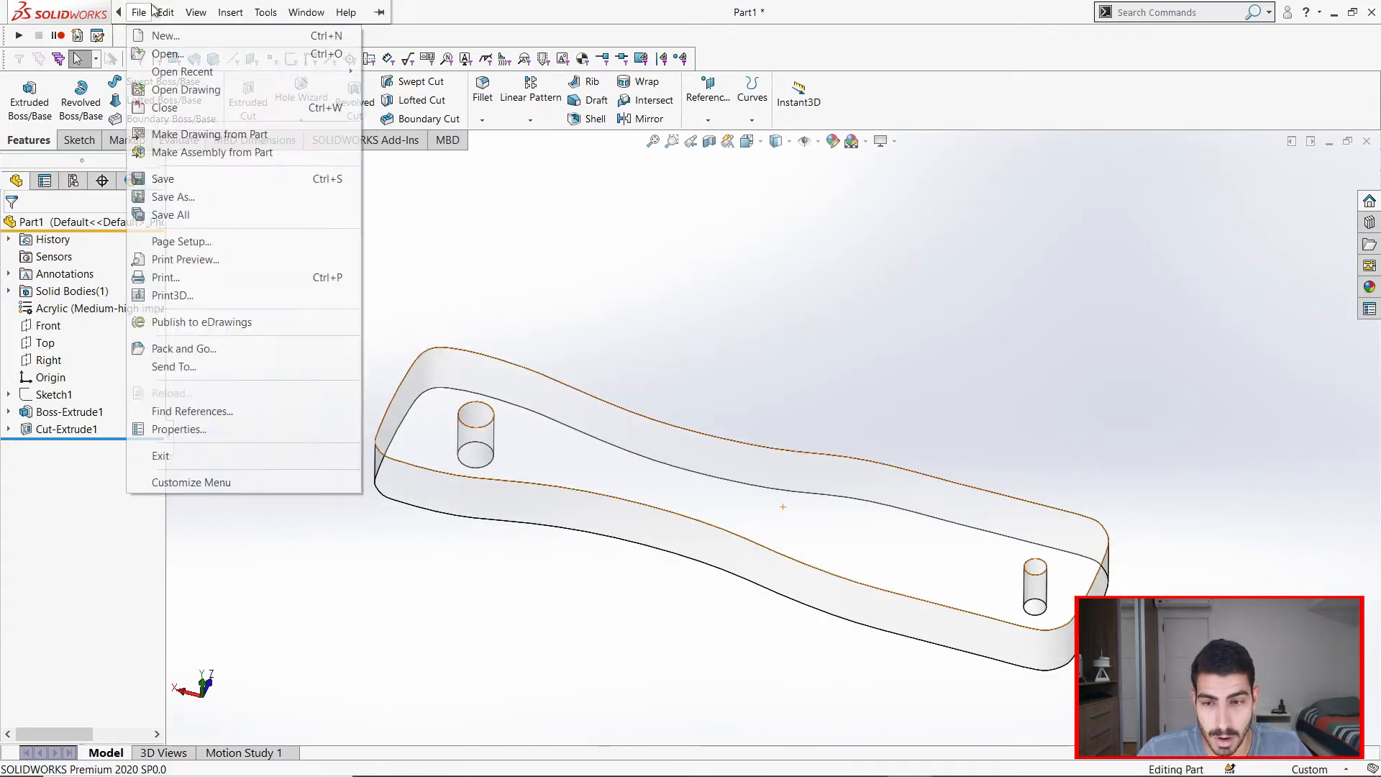
left_click(171, 177)
type("Abridor")
key("Return")
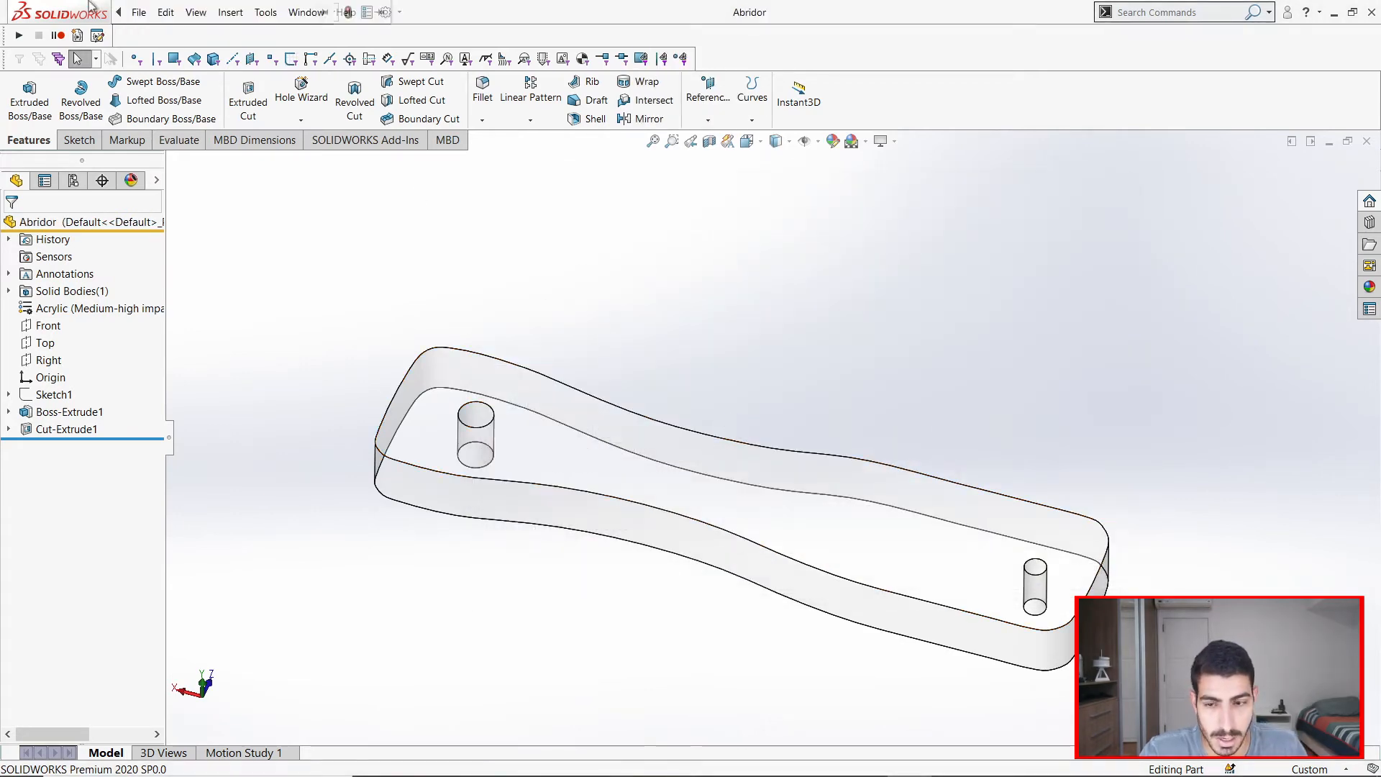
Make a new assembly from the part with the tutorial assem template and place Abridor in it.
left_click(139, 12)
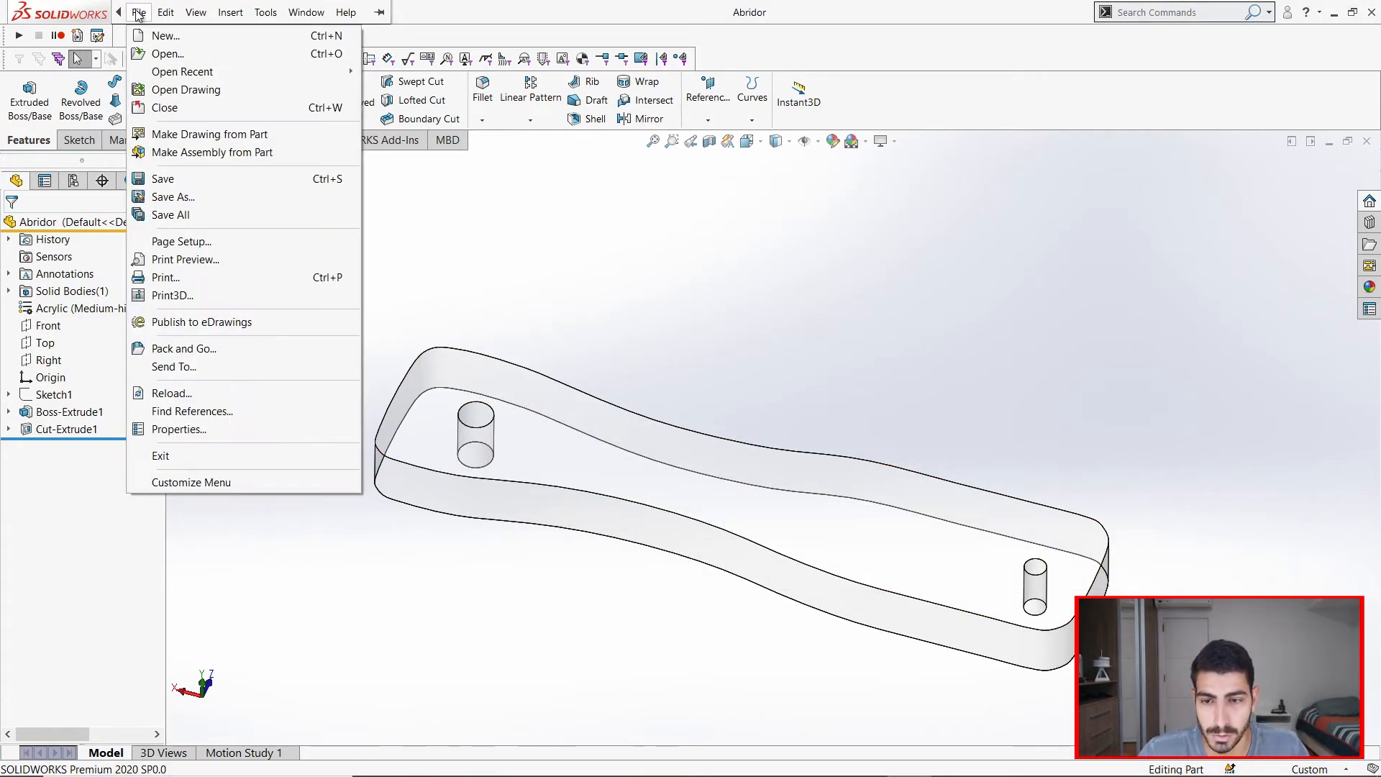
left_click(198, 154)
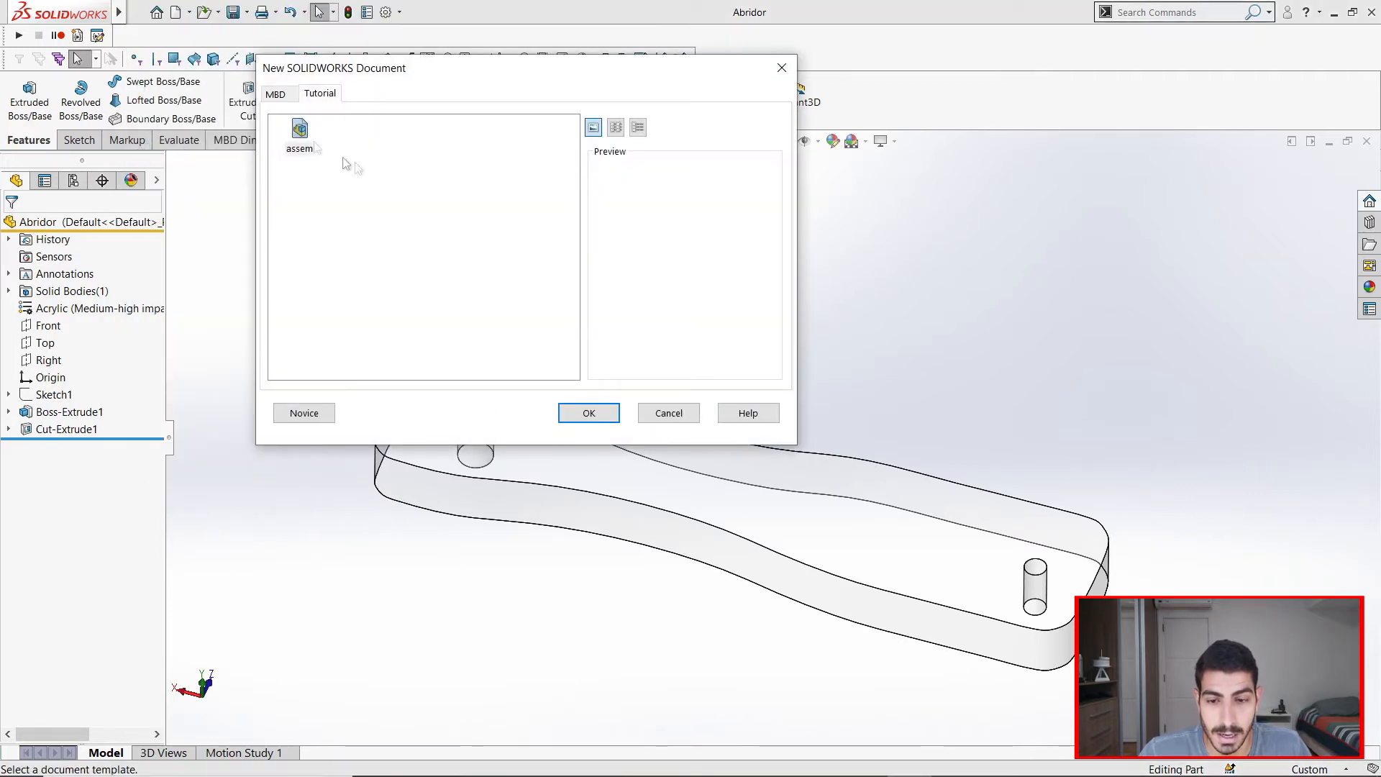
left_click(578, 414)
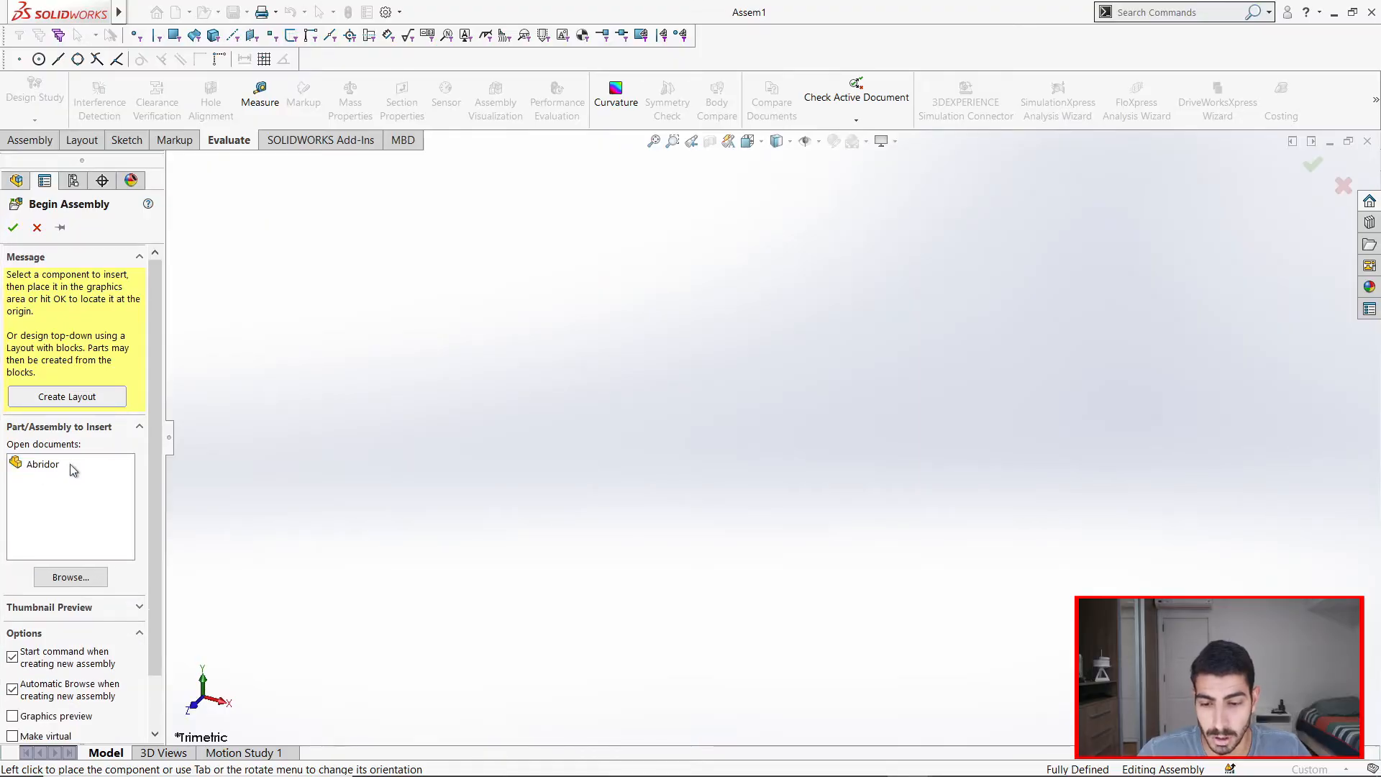
left_click(631, 416)
middle_click_drag(934, 432, 805, 438)
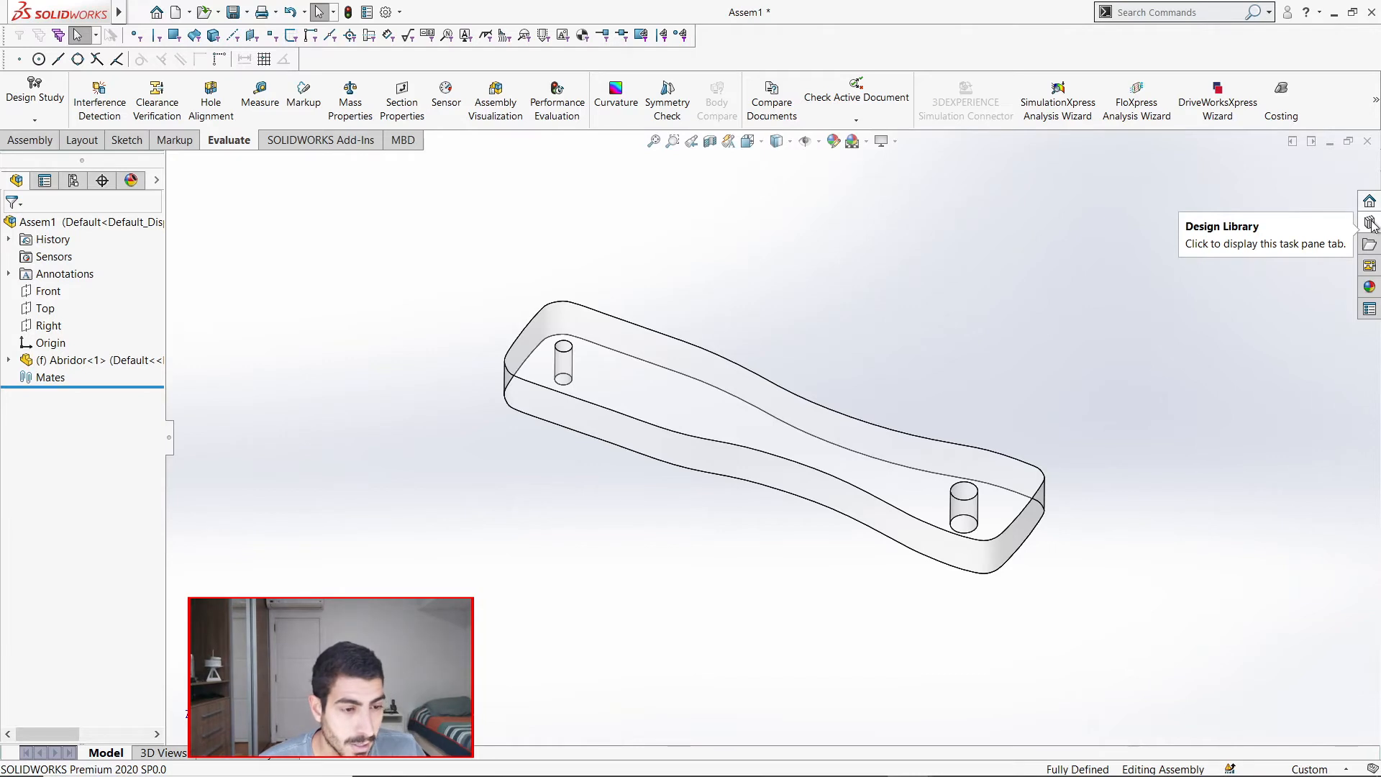
Add in Toolbox from the Design Library and open its ANSI Metric machine screws.
left_click(1370, 223)
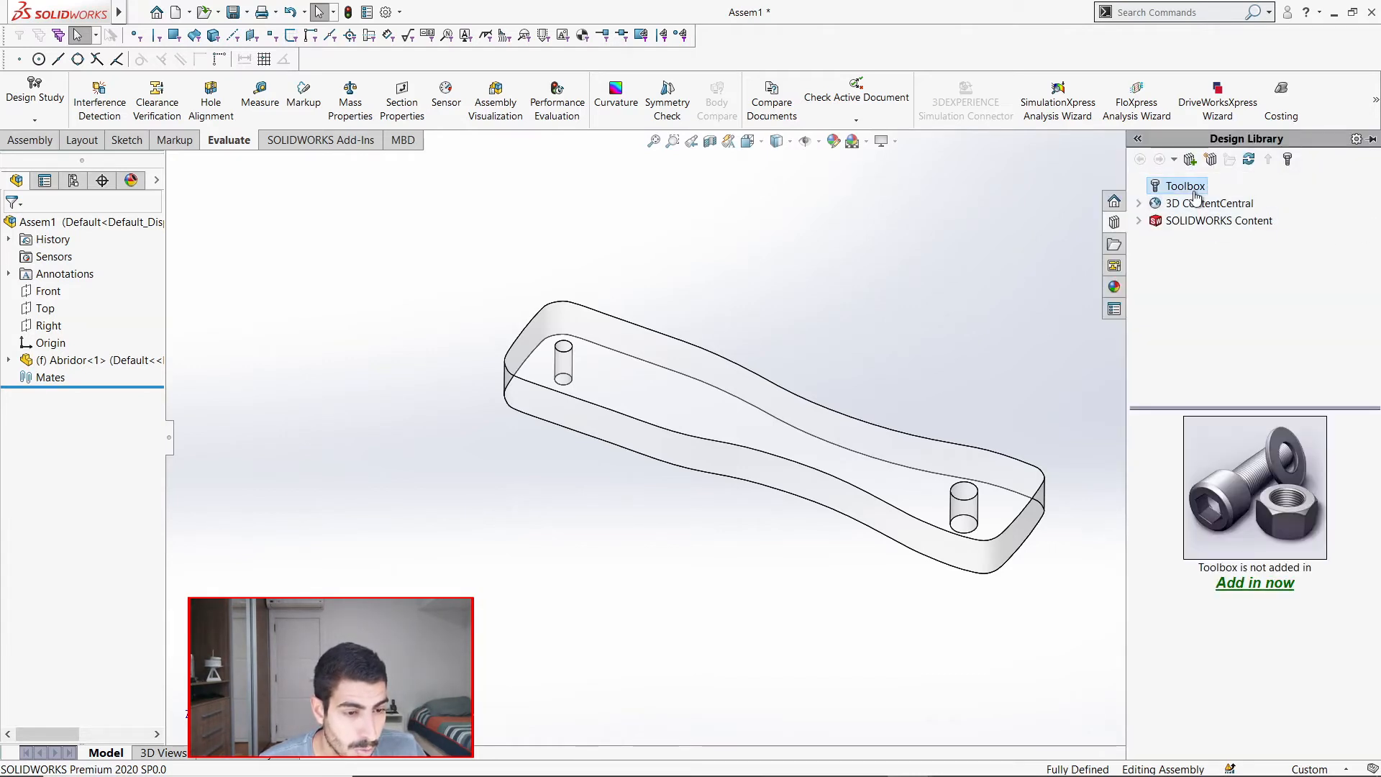
left_click(1268, 587)
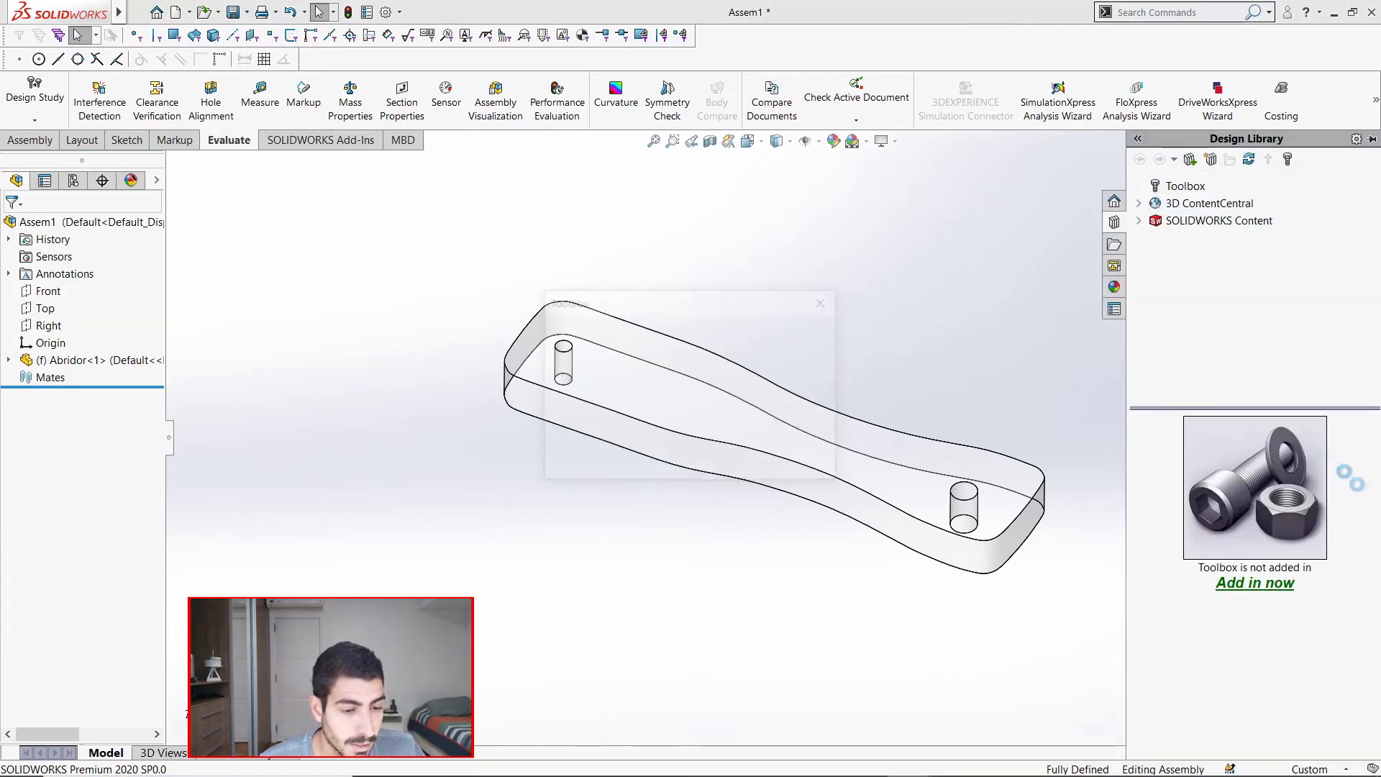
mouse_move(1376, 544)
left_mouse_down()
mouse_move(1378, 576)
mouse_move(1372, 529)
left_mouse_up()
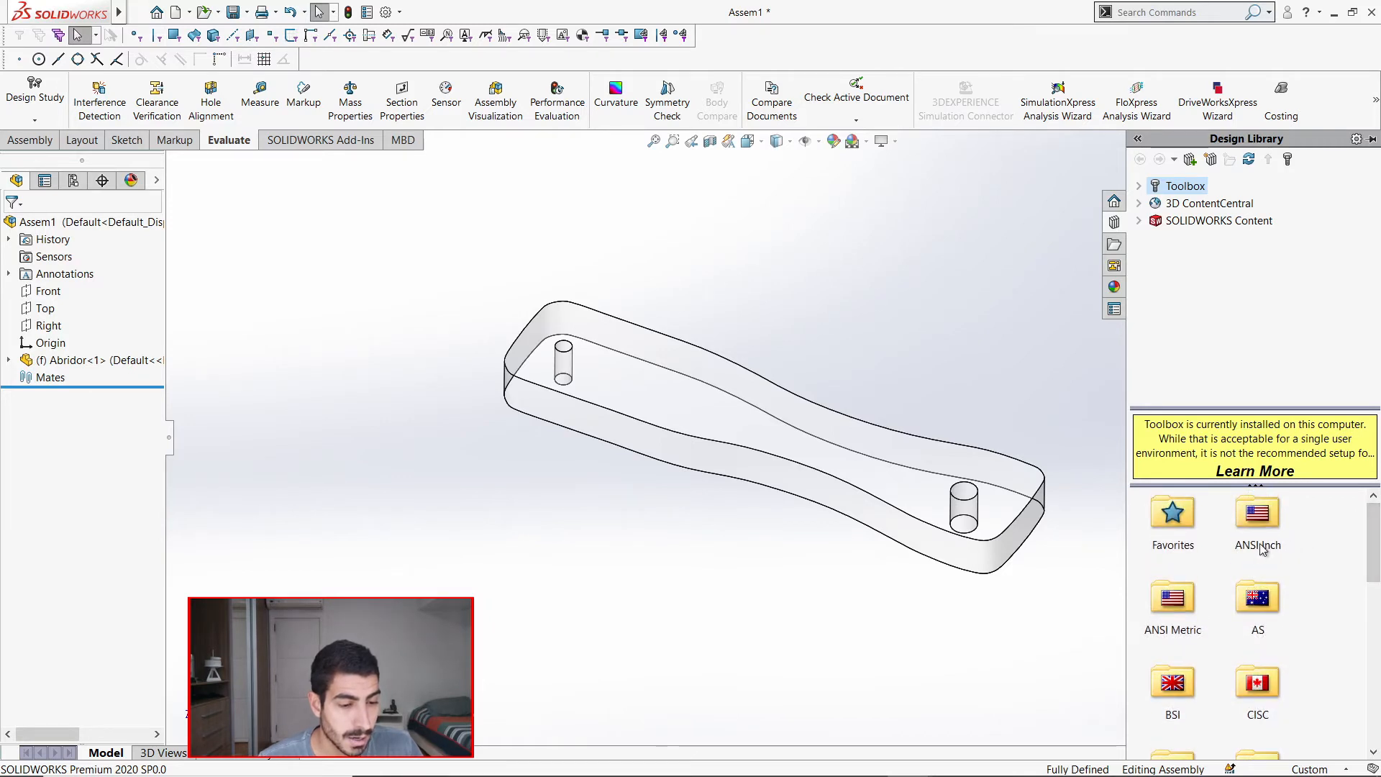
double_click(1176, 606)
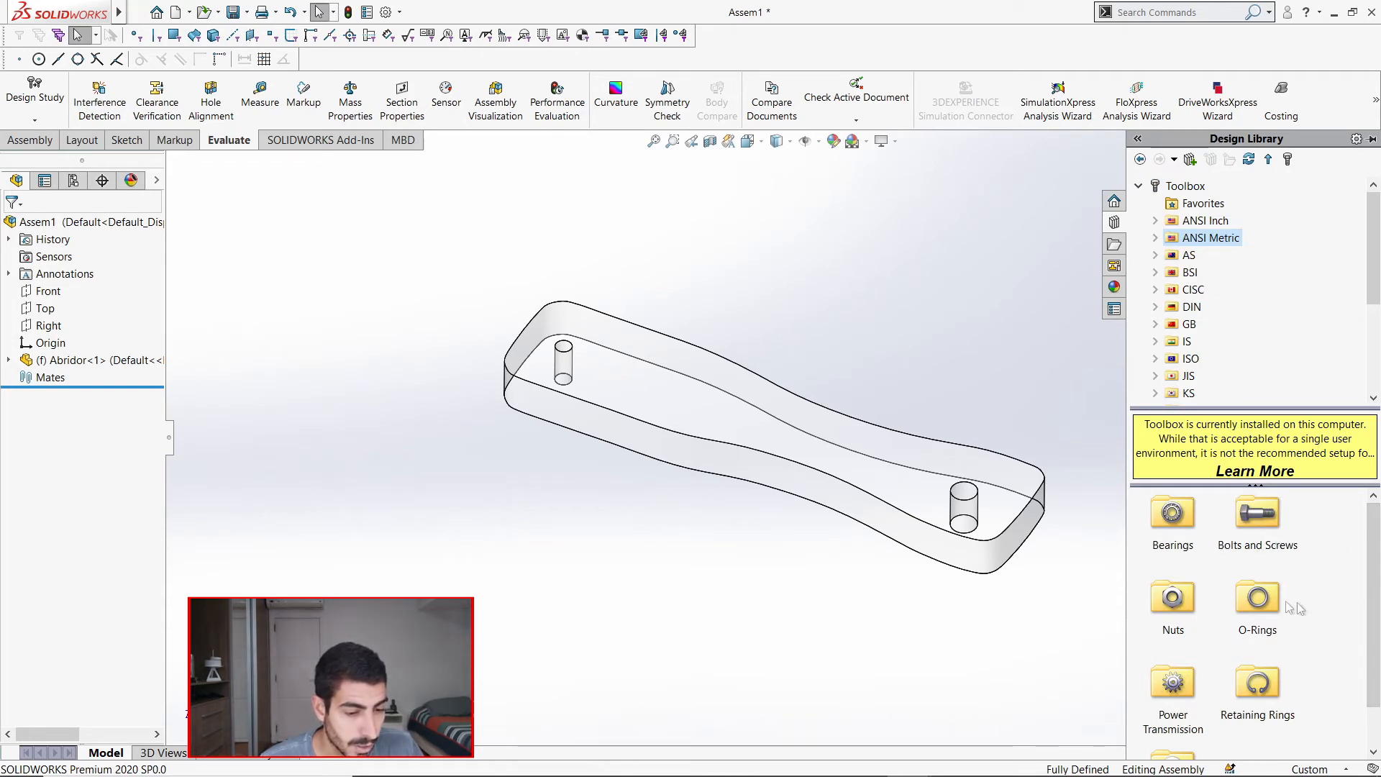
double_click(1267, 524)
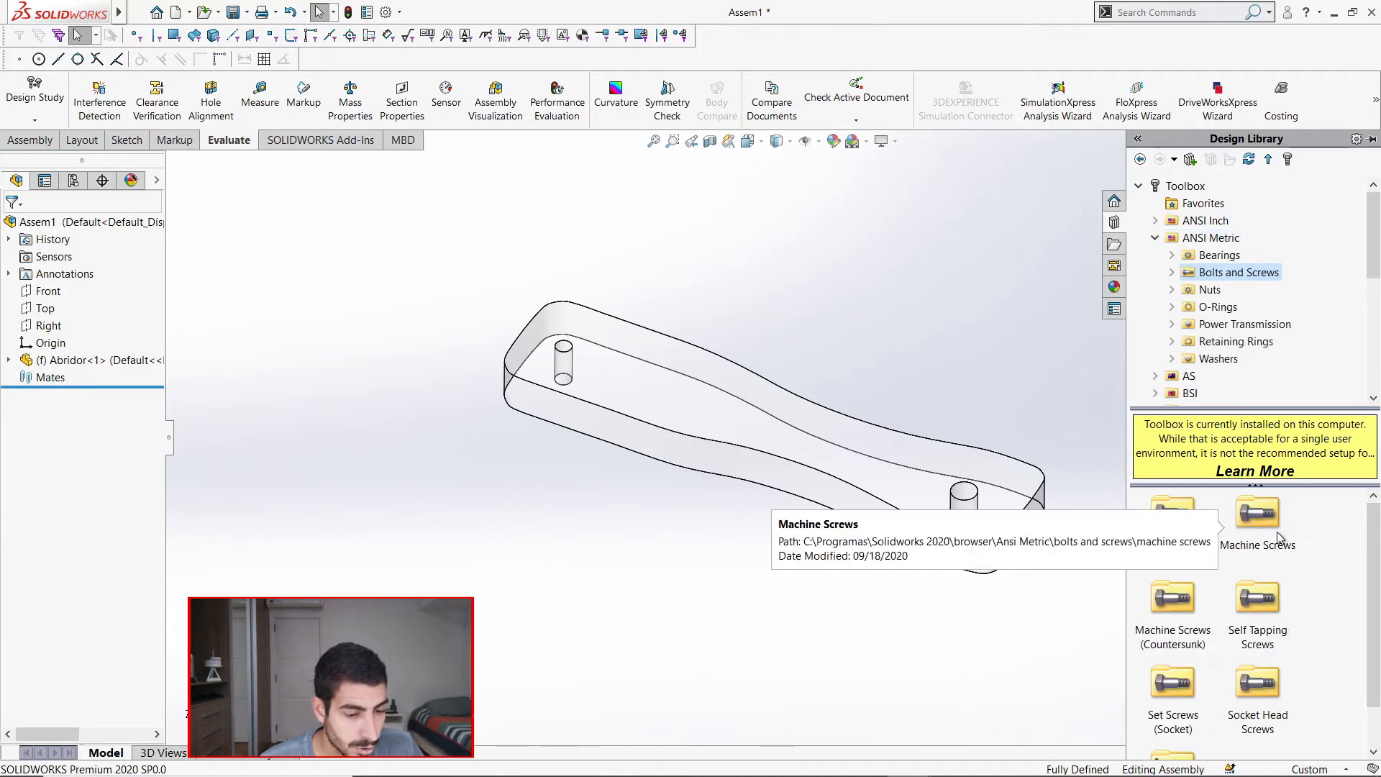
double_click(1276, 532)
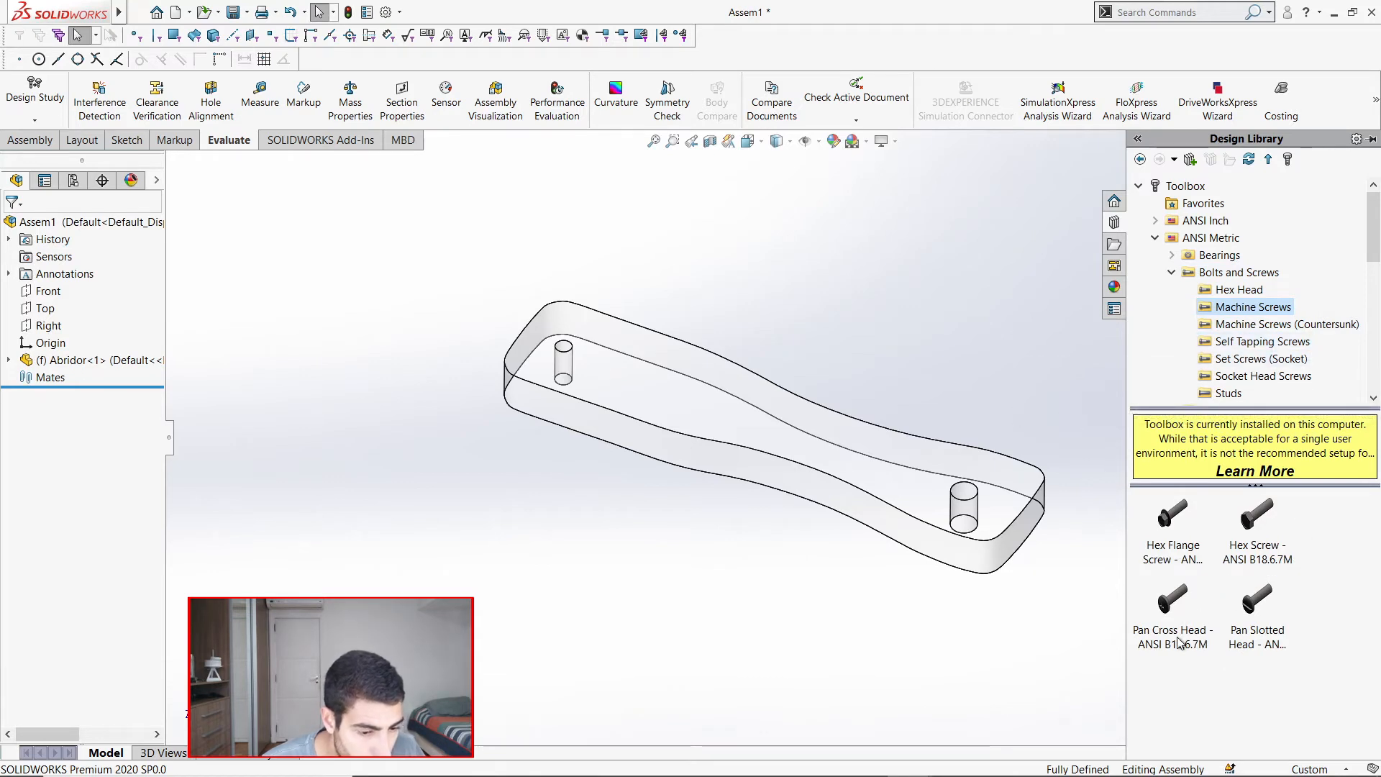
Insert one Pan Cross Head ANSI B18.6.7M screw into the handle's smaller hole, size M4 and length 5.
mouse_move(1179, 643)
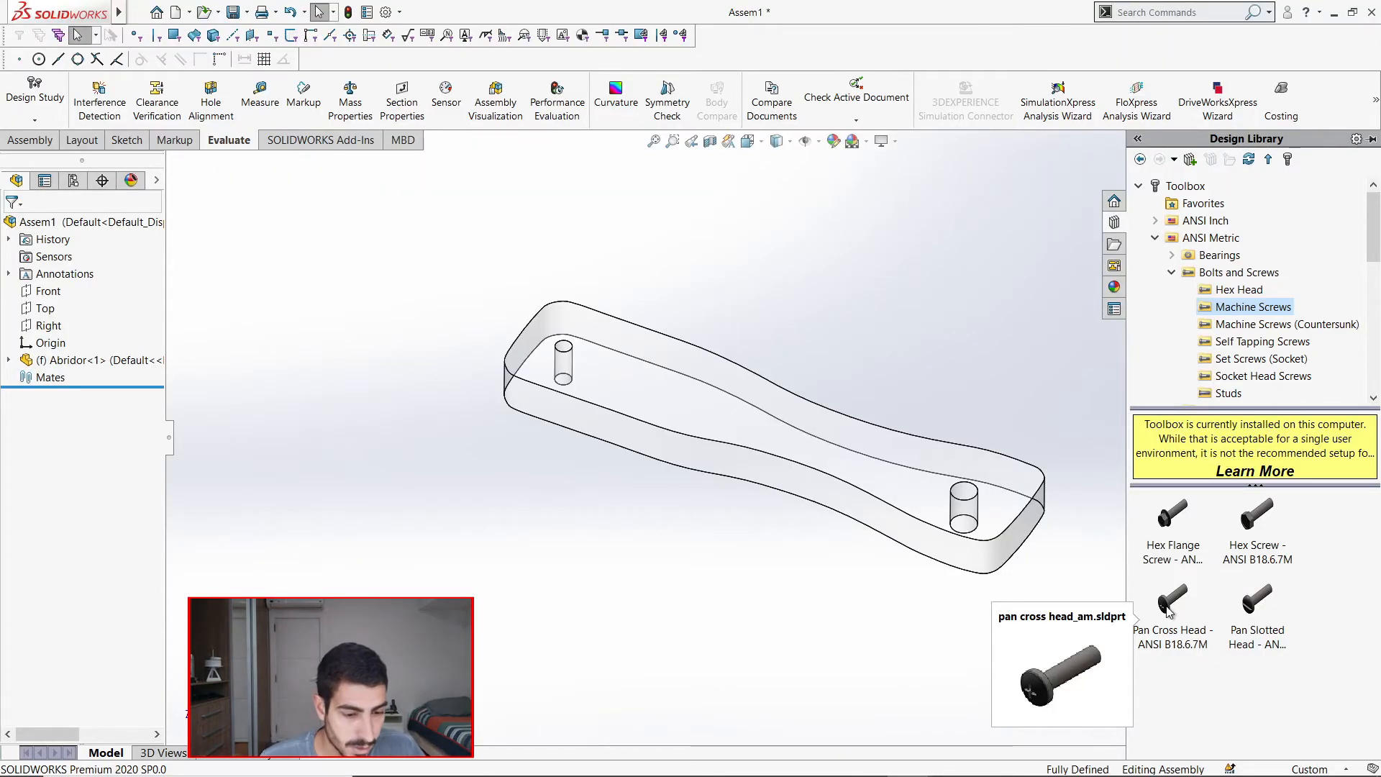
left_click(1169, 610)
left_click_drag(1166, 610, 566, 346)
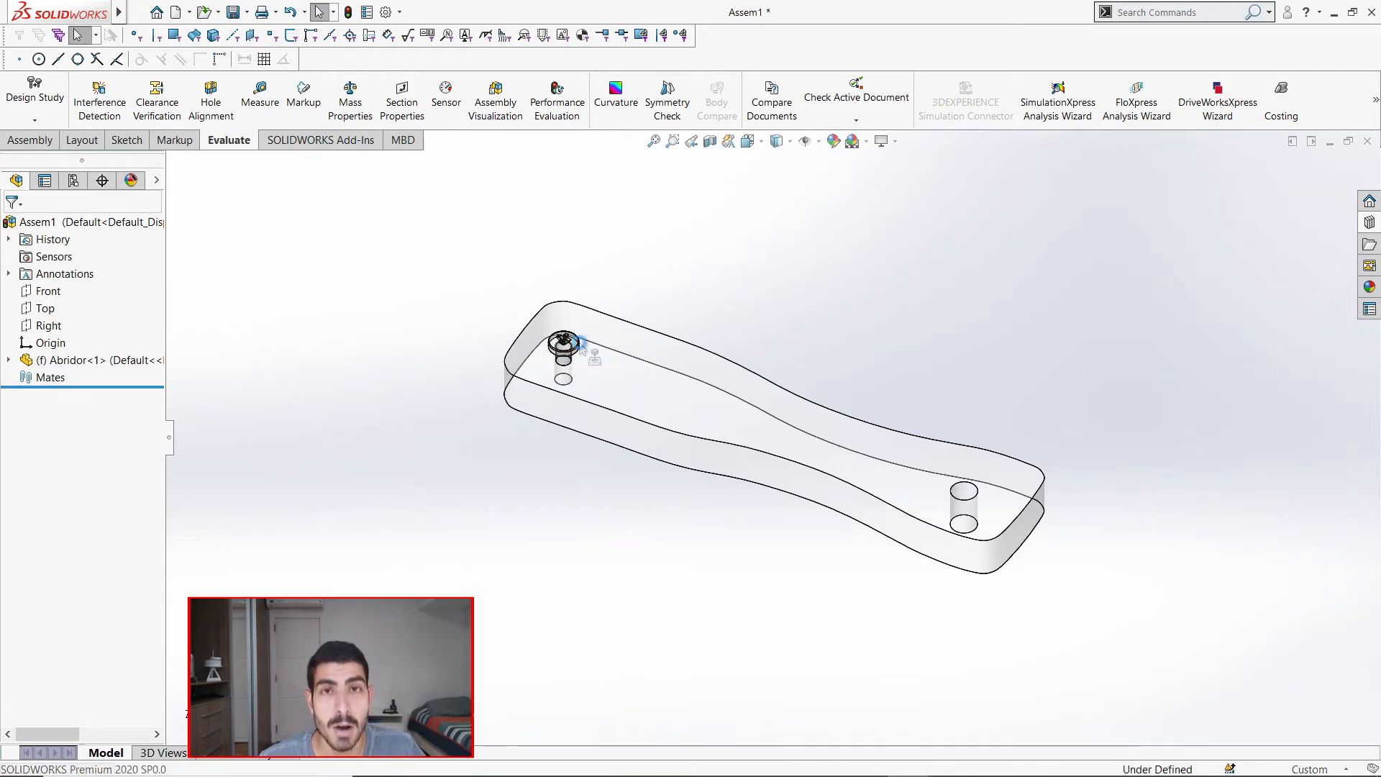
left_click_drag(629, 421, 596, 389)
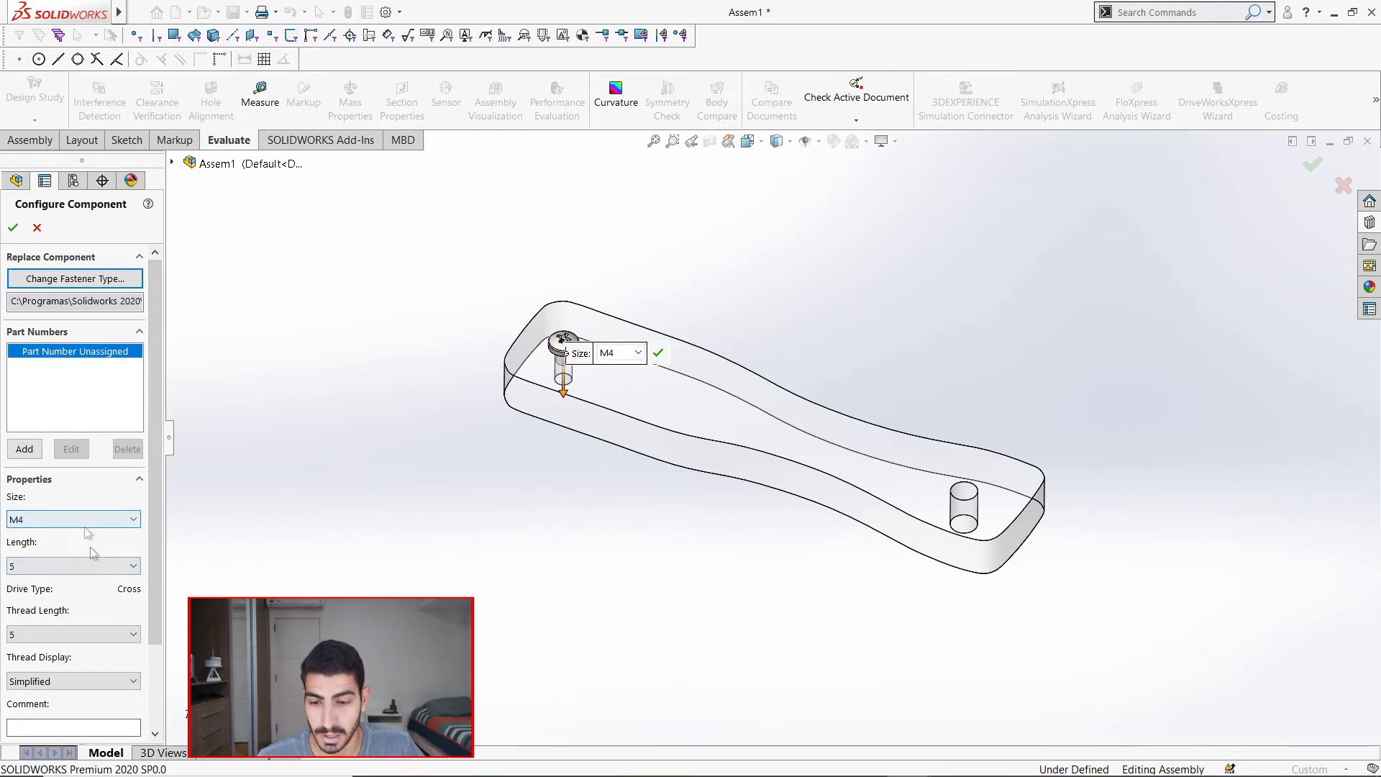
left_click(47, 571)
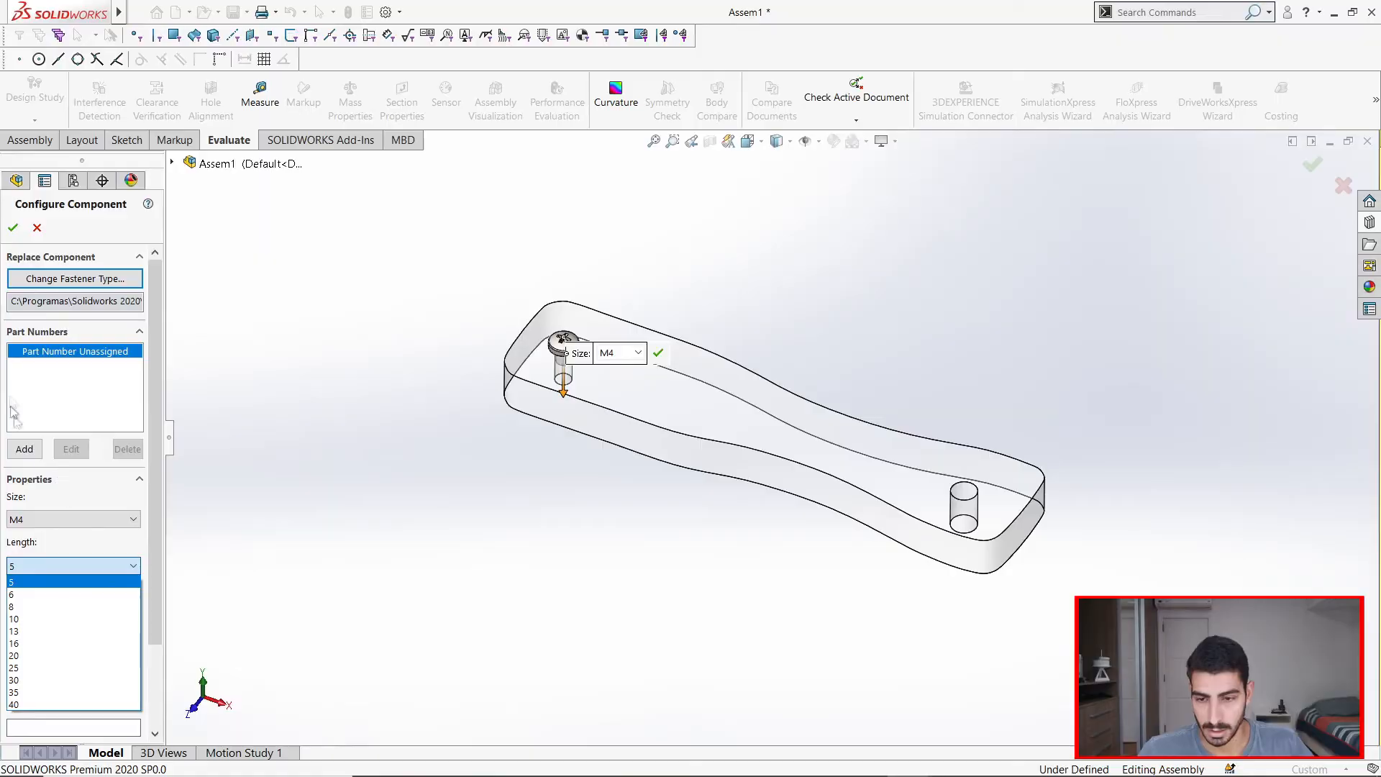
left_click(16, 231)
left_click(14, 228)
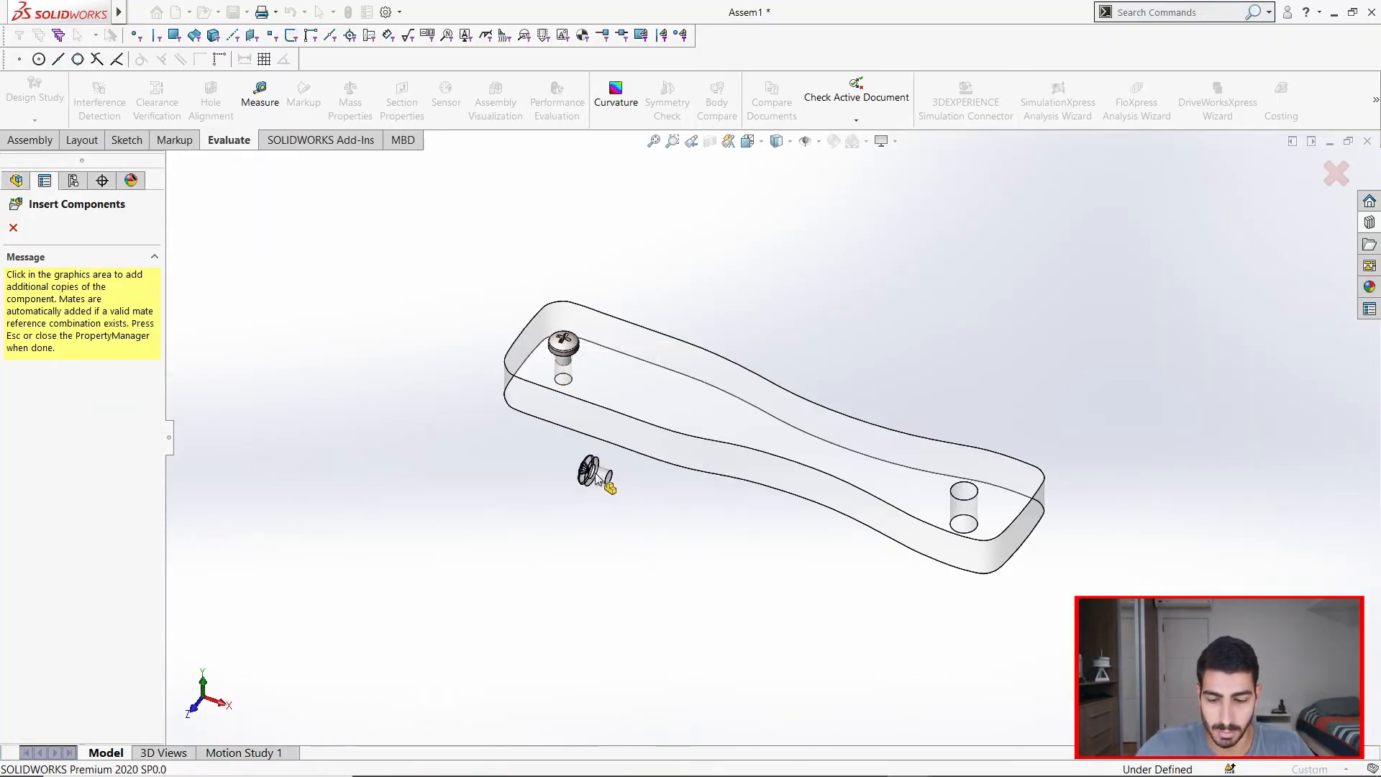
key("Escape")
Measure the handle's thickness beside the inserted screw.
scroll(564, 378, "down", 5)
middle_click(633, 381)
middle_click_drag(633, 382, 727, 352)
scroll(780, 410, "up", 5)
scroll(783, 417, "down", 2)
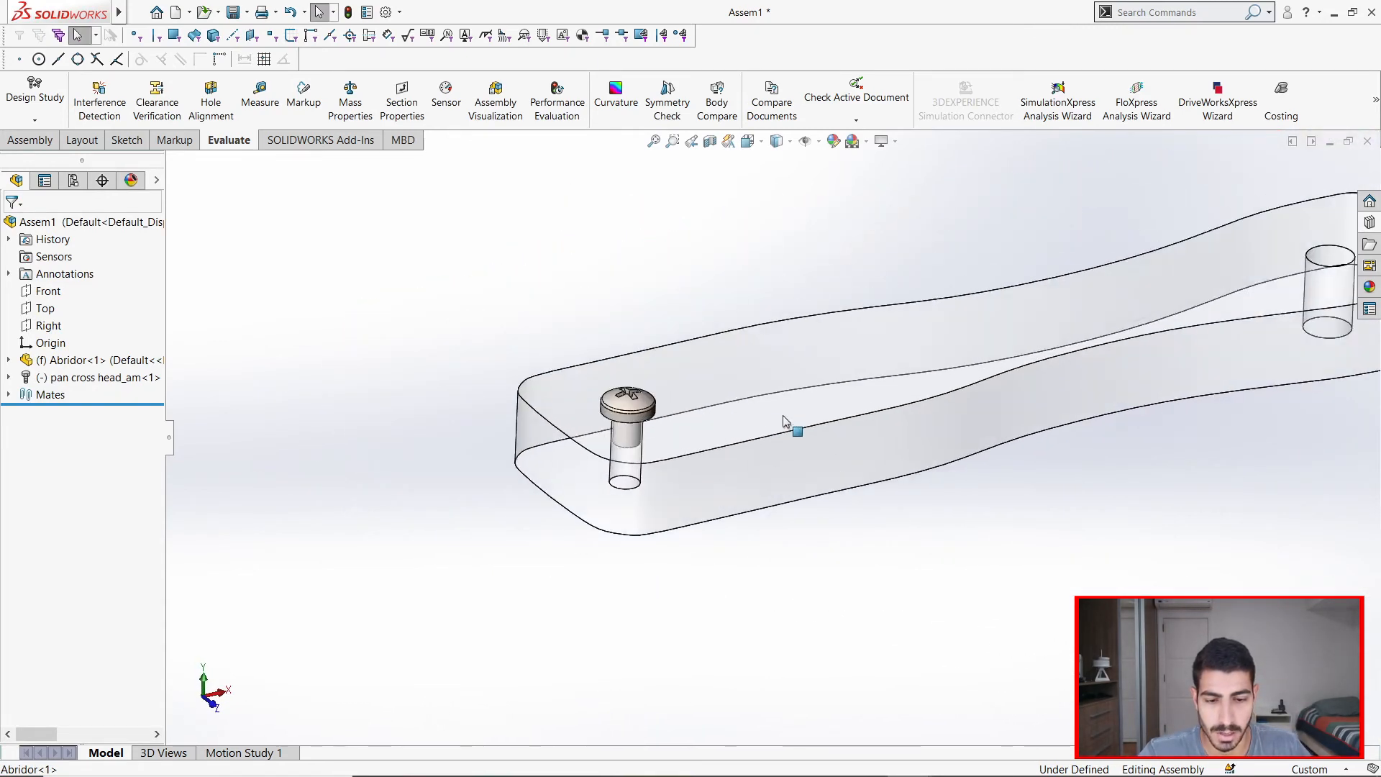
left_click(256, 95)
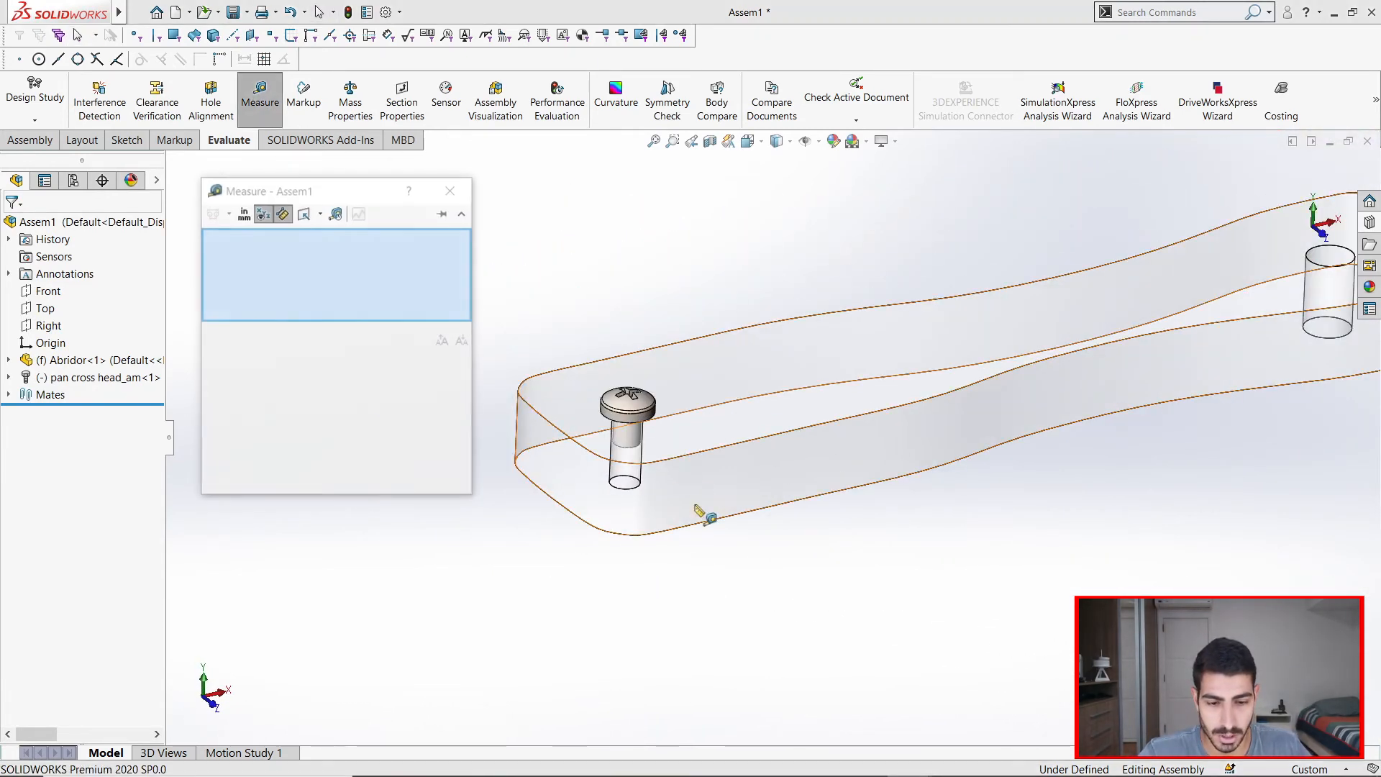
left_click(689, 440)
middle_click_drag(691, 446, 618, 493)
left_click(694, 466)
scroll(607, 474, "down", 4)
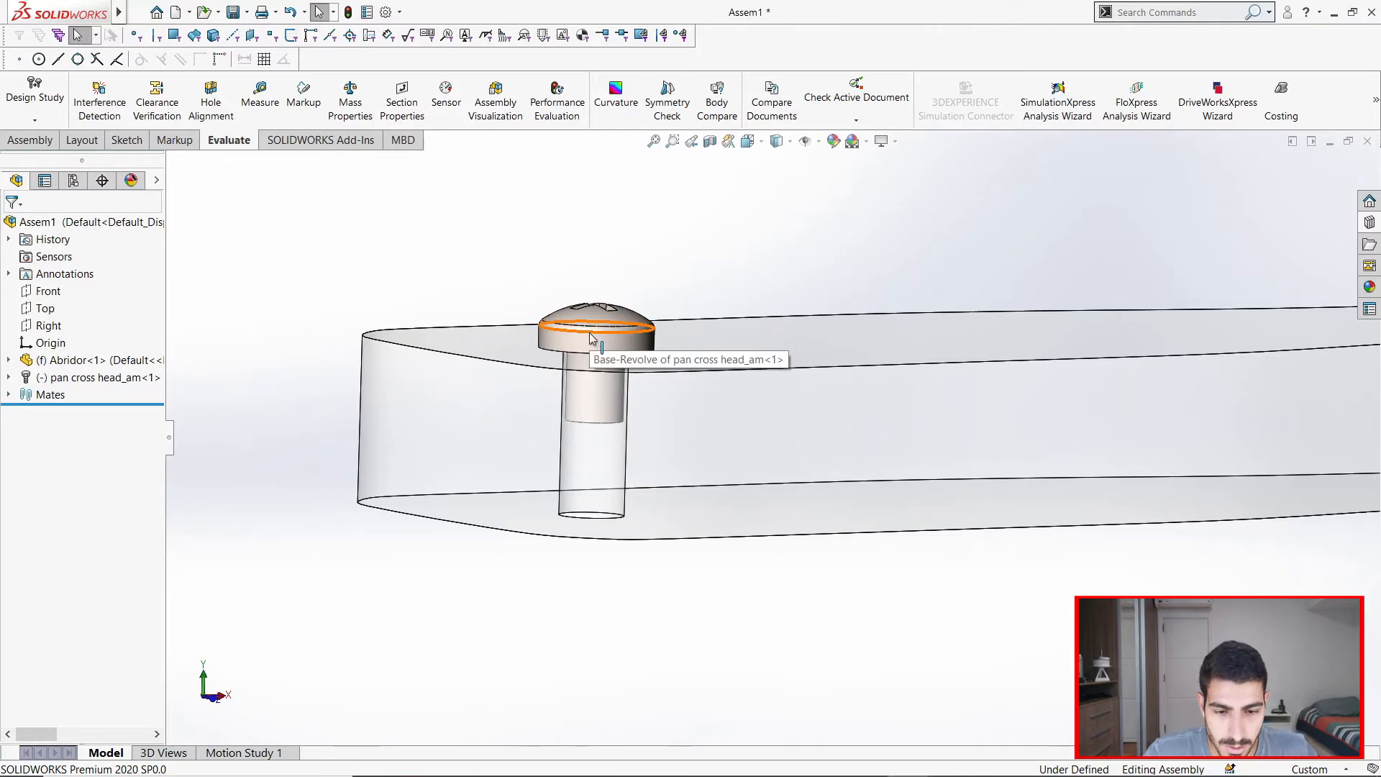
Edit the pan head screw's Toolbox configuration and set its length to 16.
right_click(591, 343)
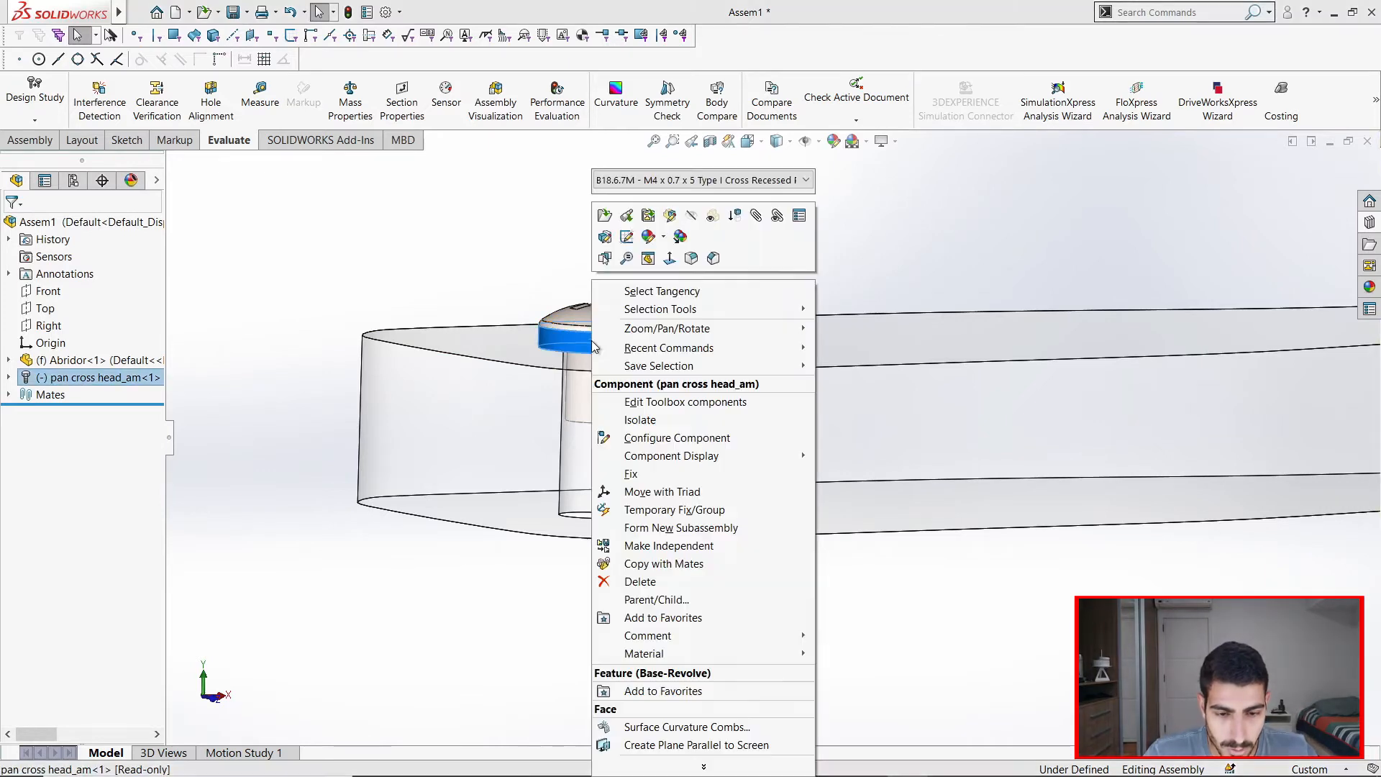
left_click(654, 403)
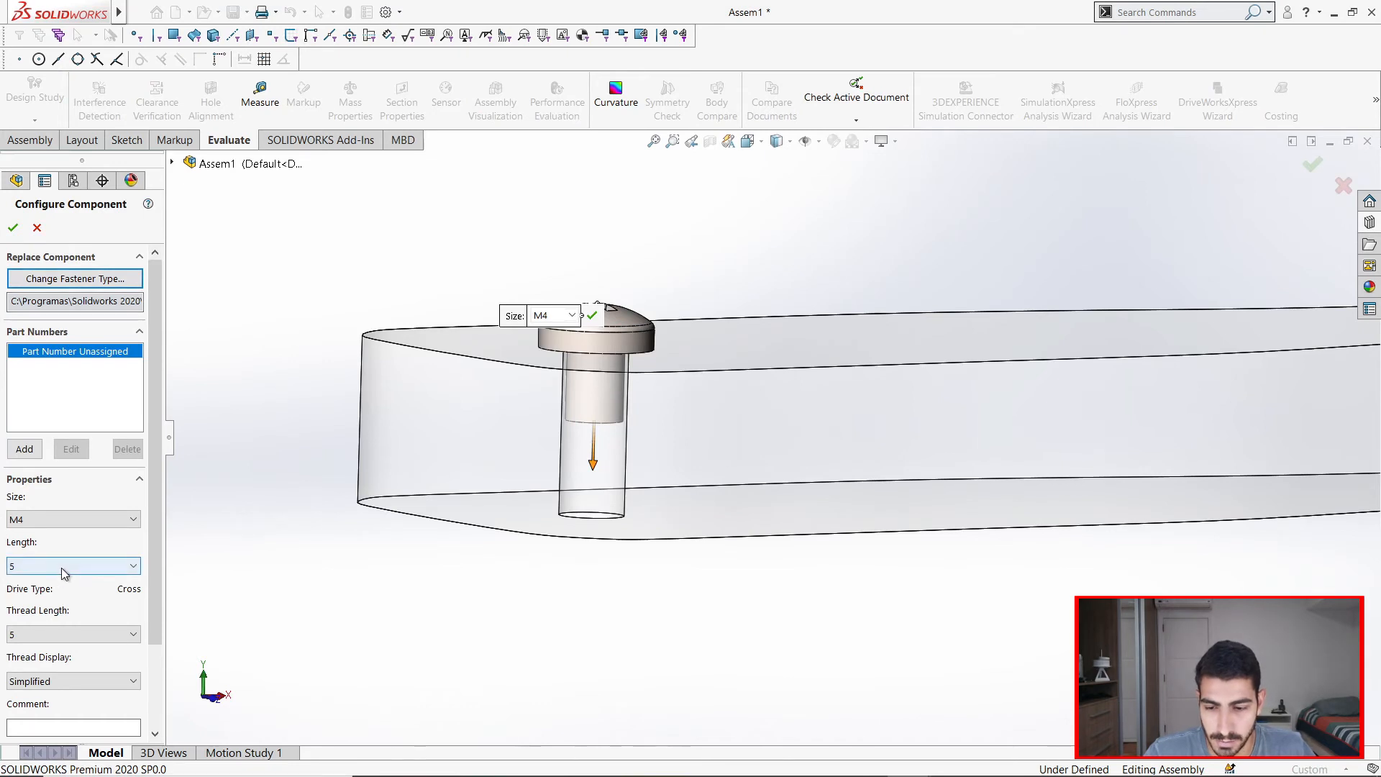
left_click(62, 567)
left_click(165, 610)
scroll(158, 619, "down", 2)
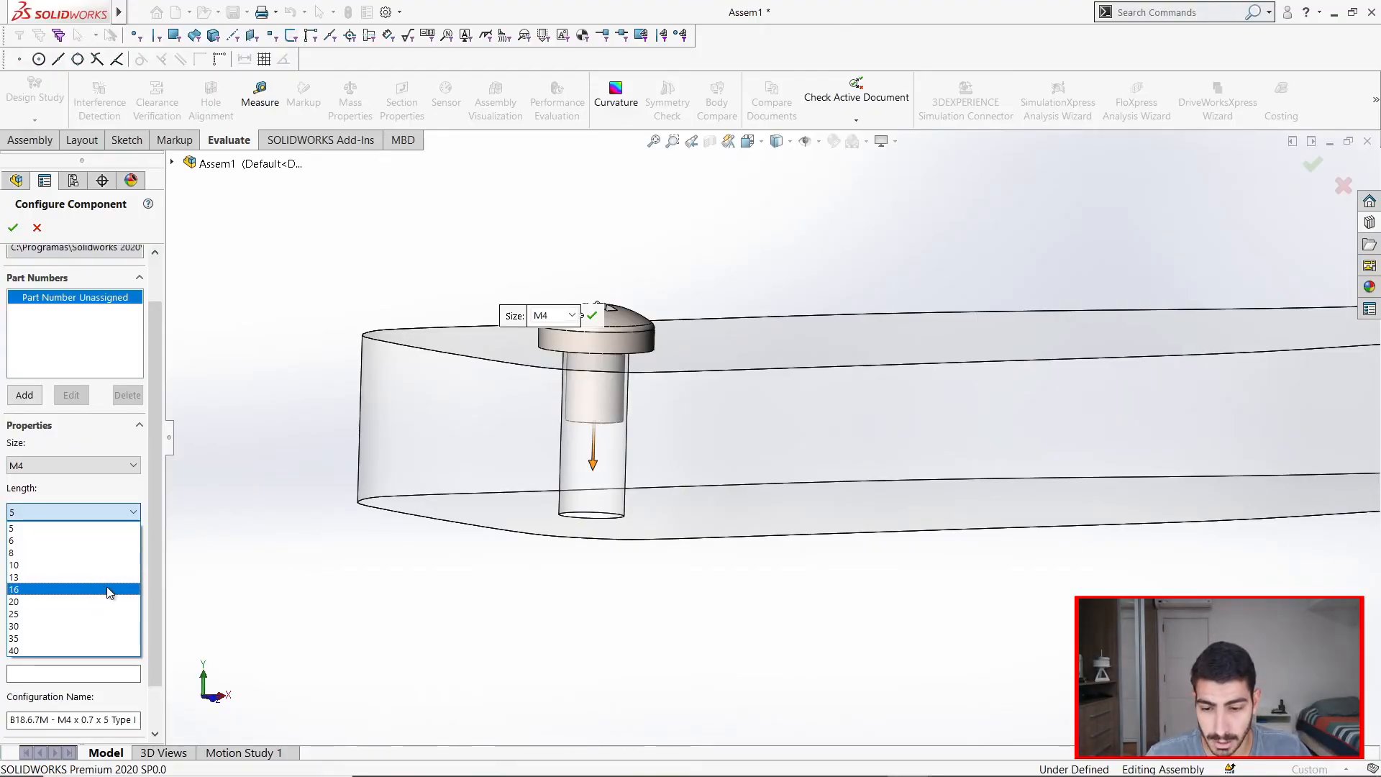
left_click(109, 591)
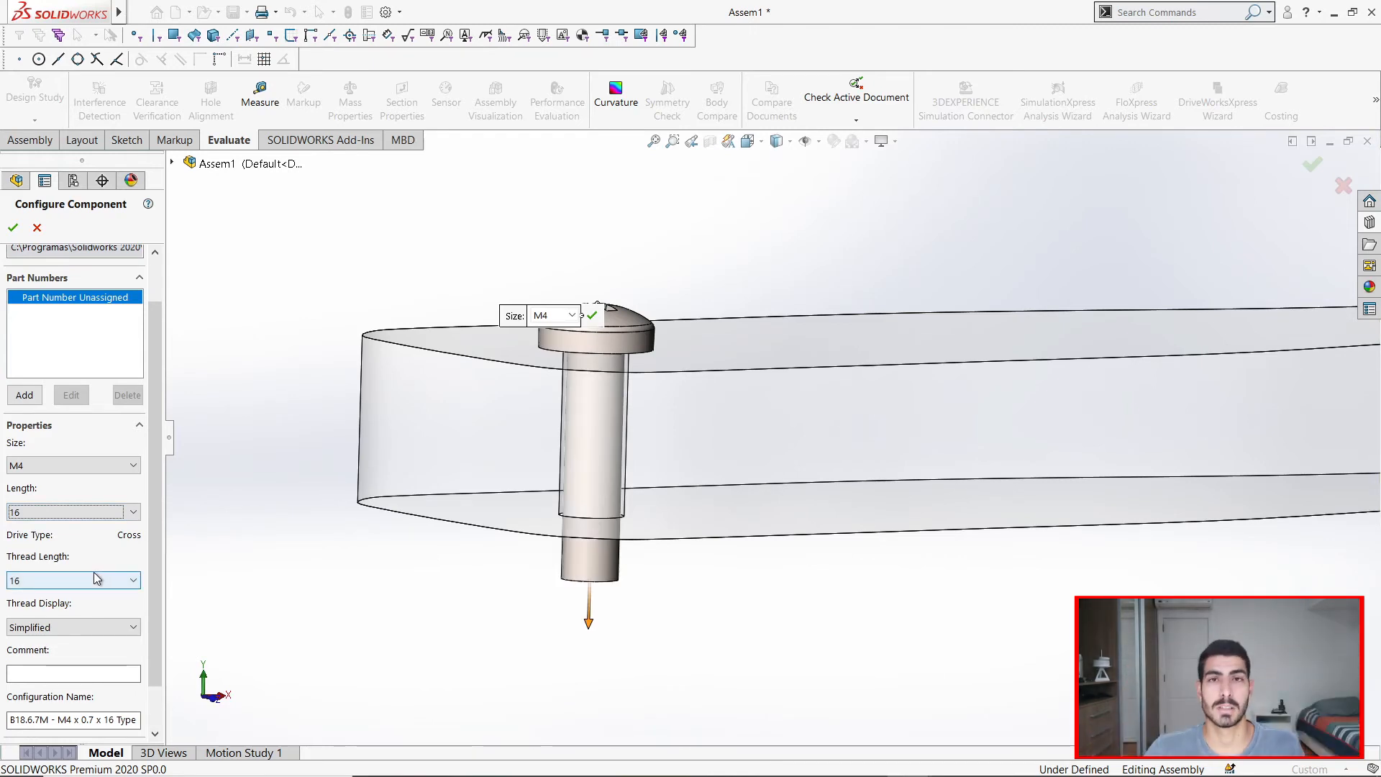
left_click(14, 231)
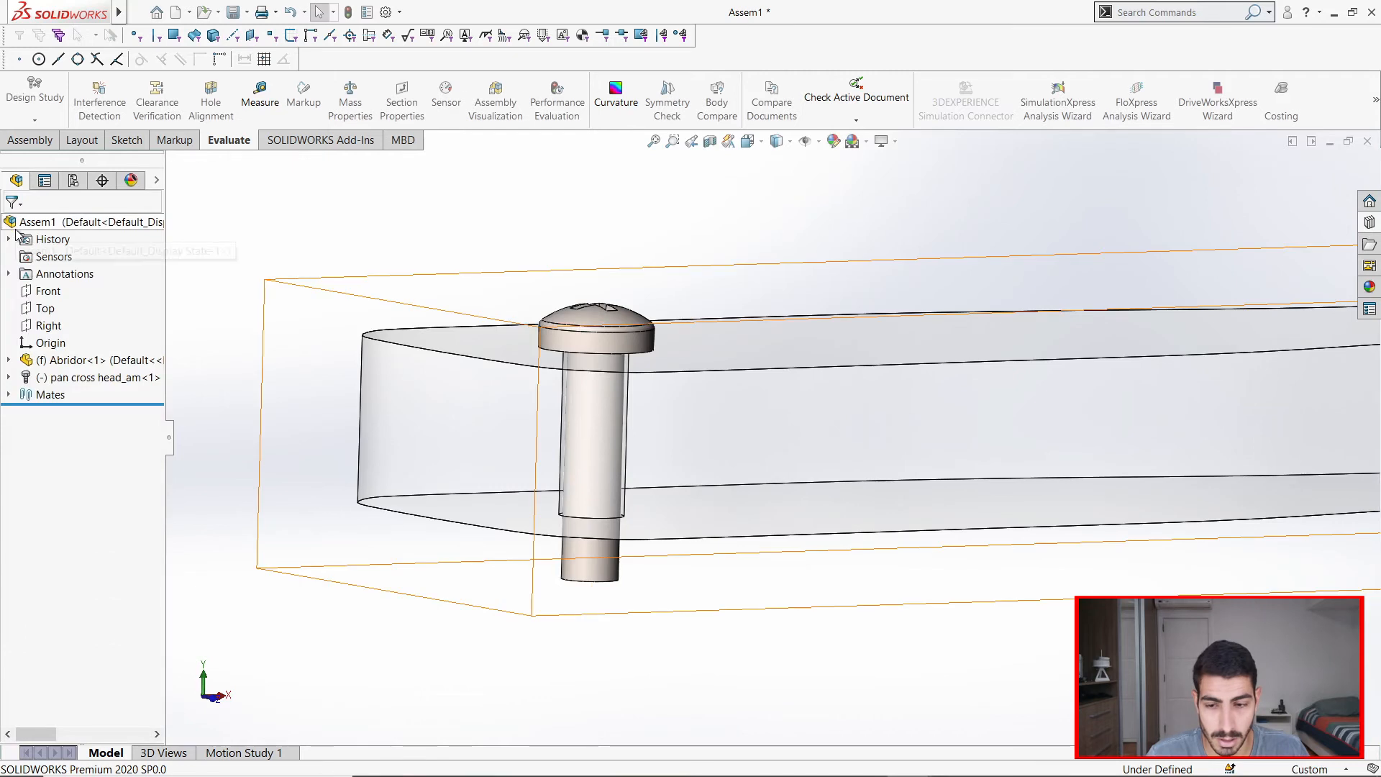
Try to move the screw up and down along its hole in the handle.
left_click(615, 343)
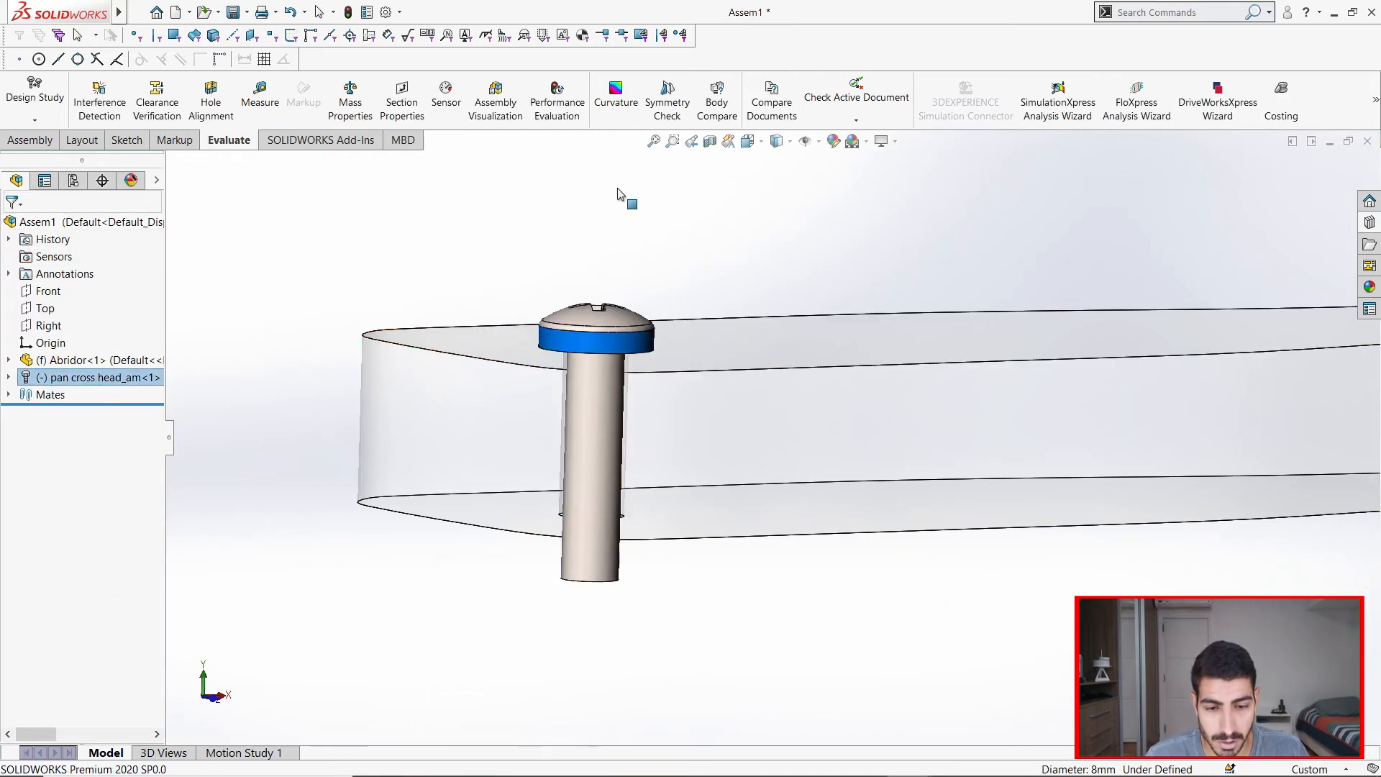
left_click(581, 210)
middle_click_drag(581, 210, 556, 241)
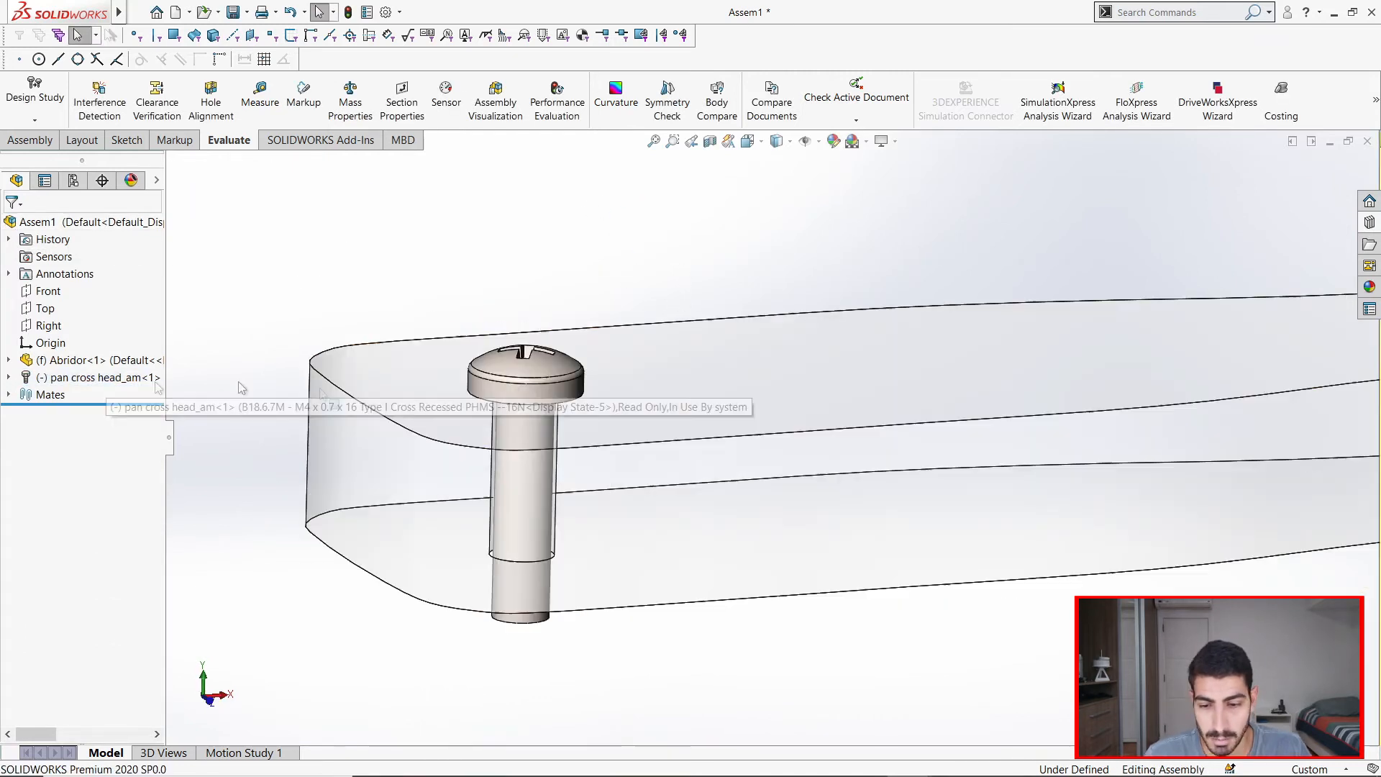
left_click(511, 391)
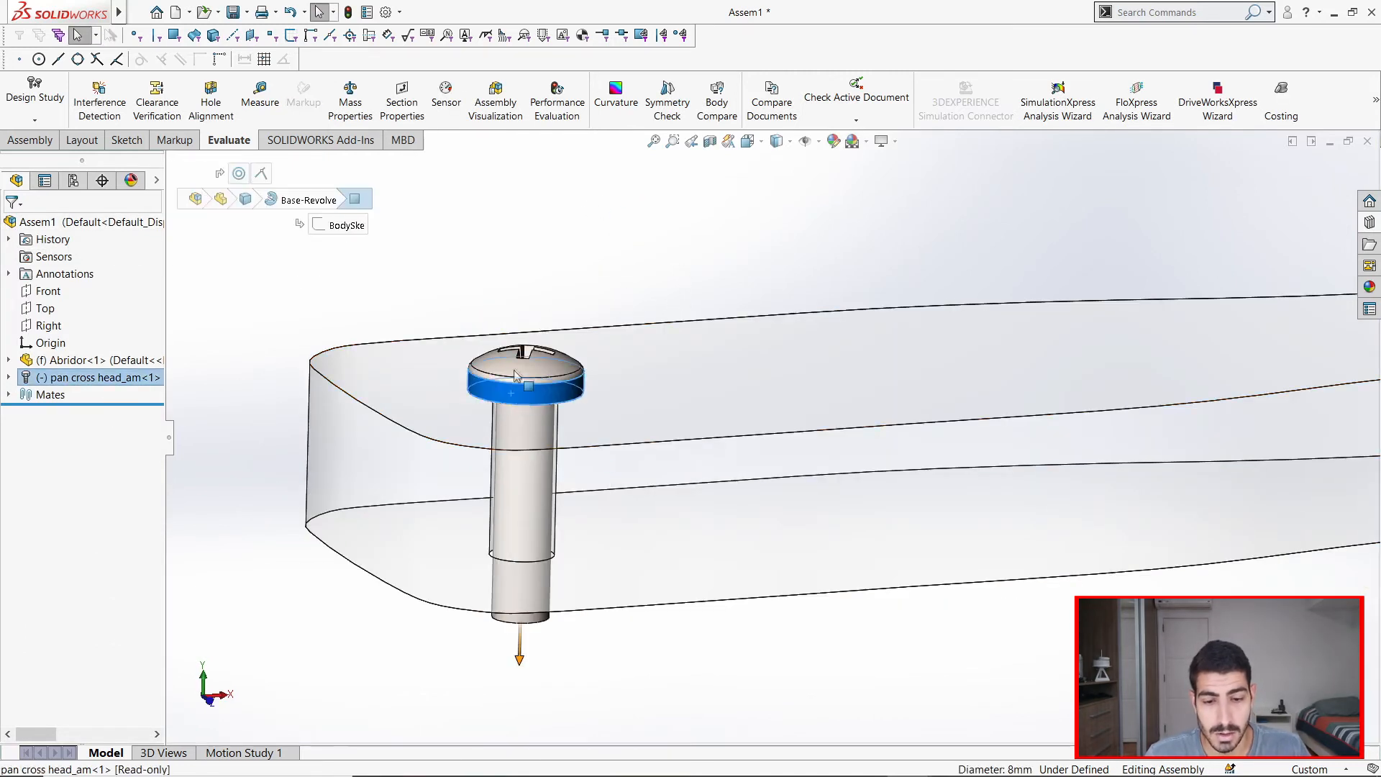
left_click(665, 637)
middle_click_drag(661, 448, 631, 443)
left_click(602, 390)
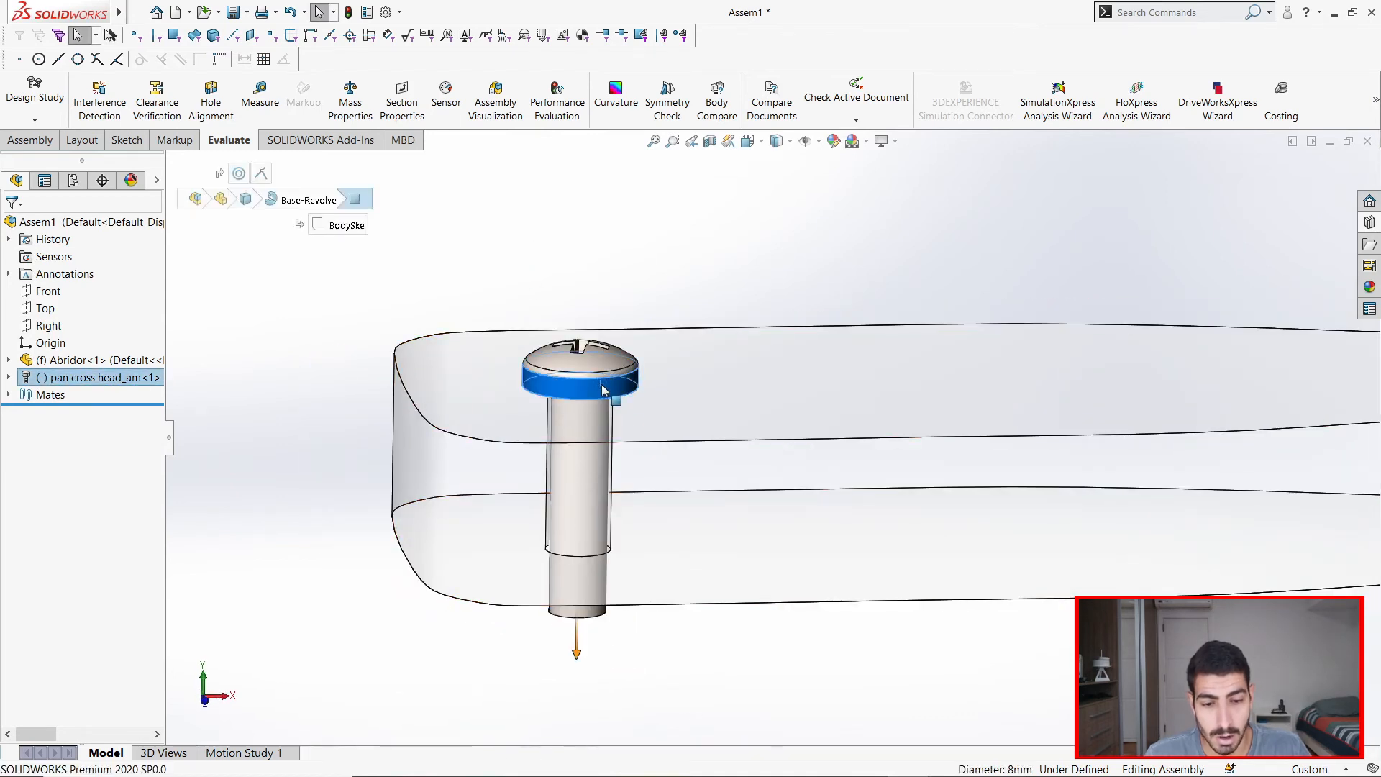
left_click_drag(603, 387, 600, 272)
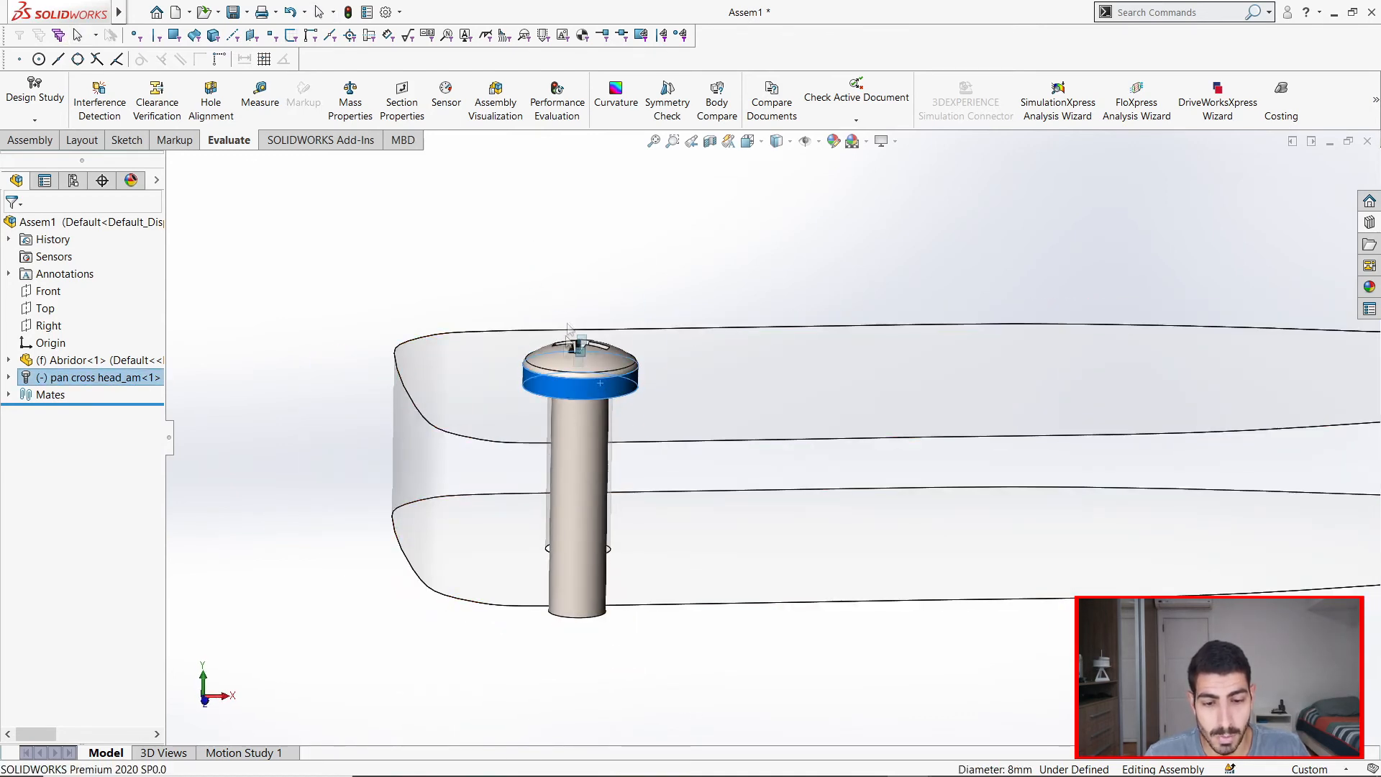
left_click_drag(568, 321, 601, 424)
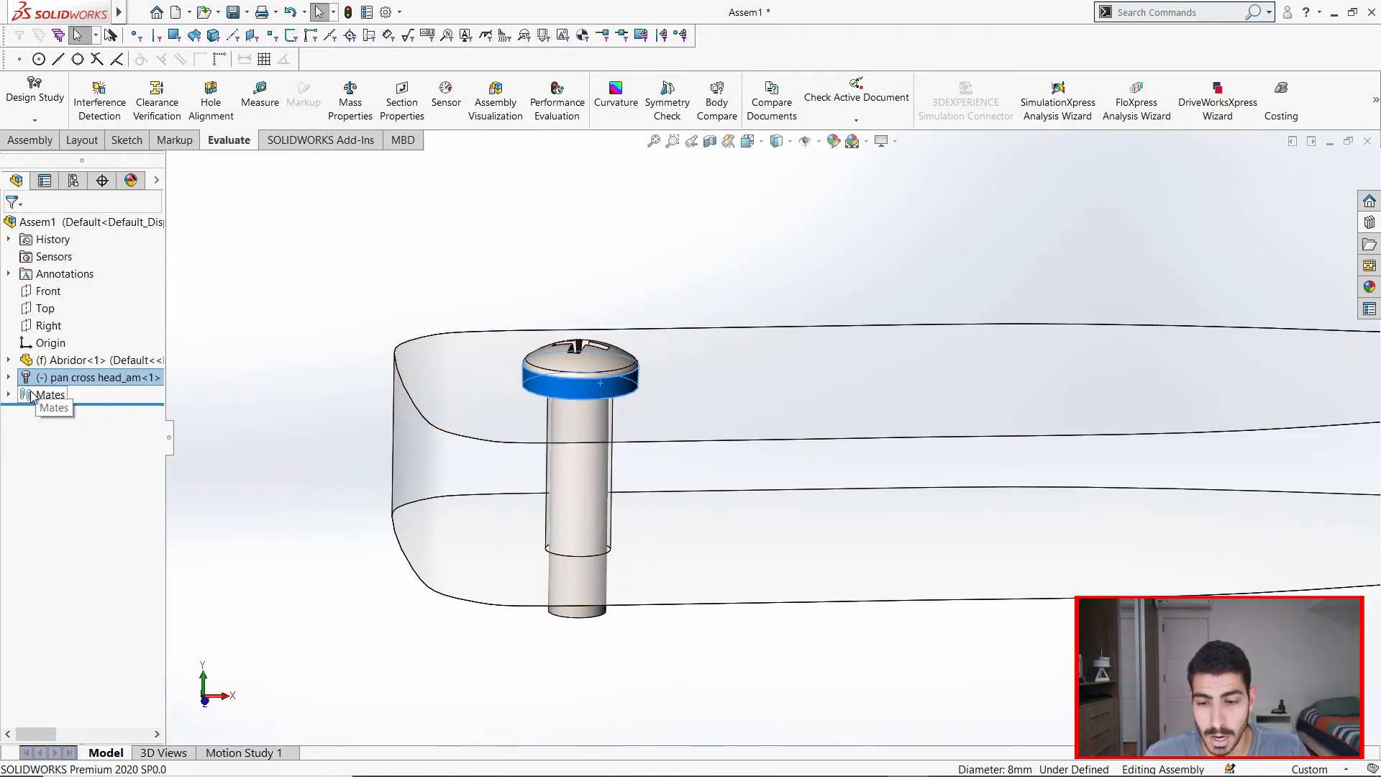
Review the screw's mates and change the coincident mate between the handle's upper face and the screw head's underside to a 1 mm distance.
left_click(9, 394)
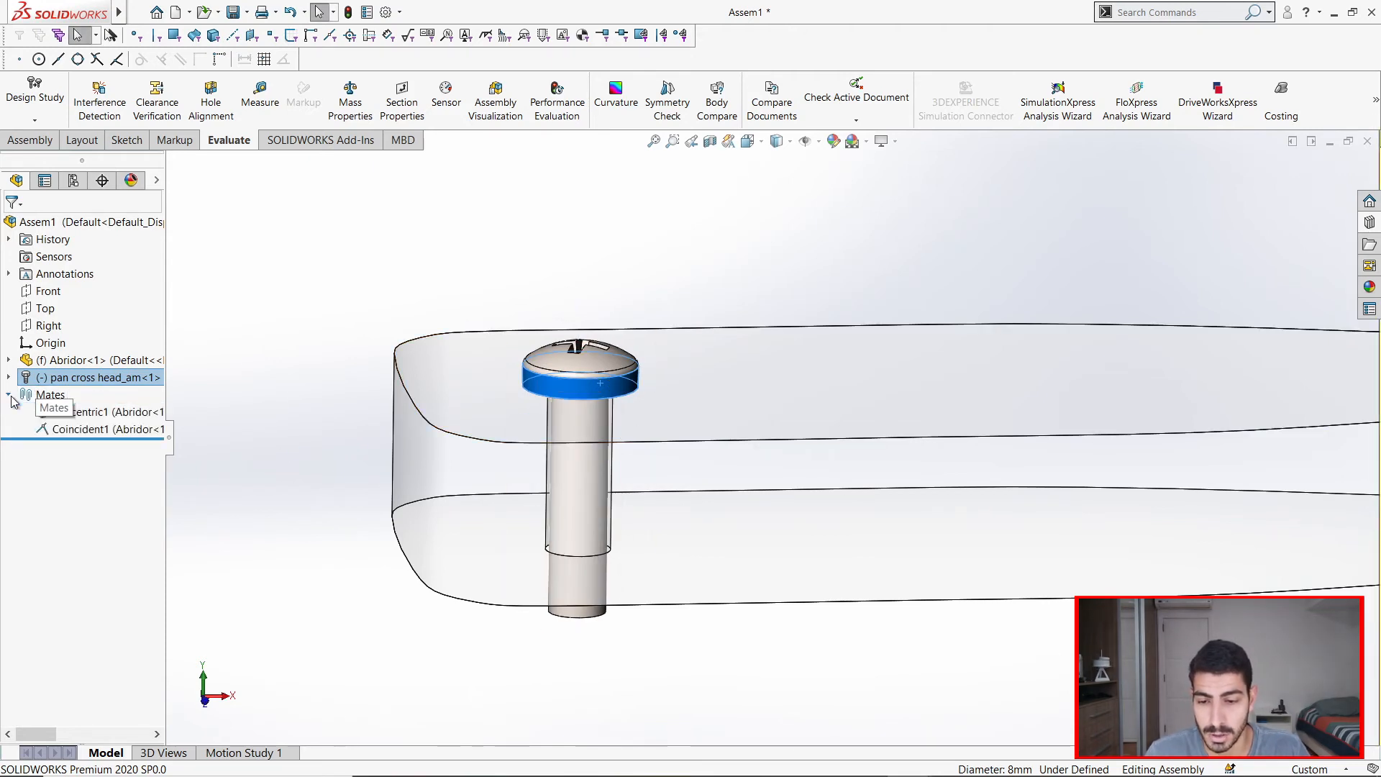
left_click(85, 412)
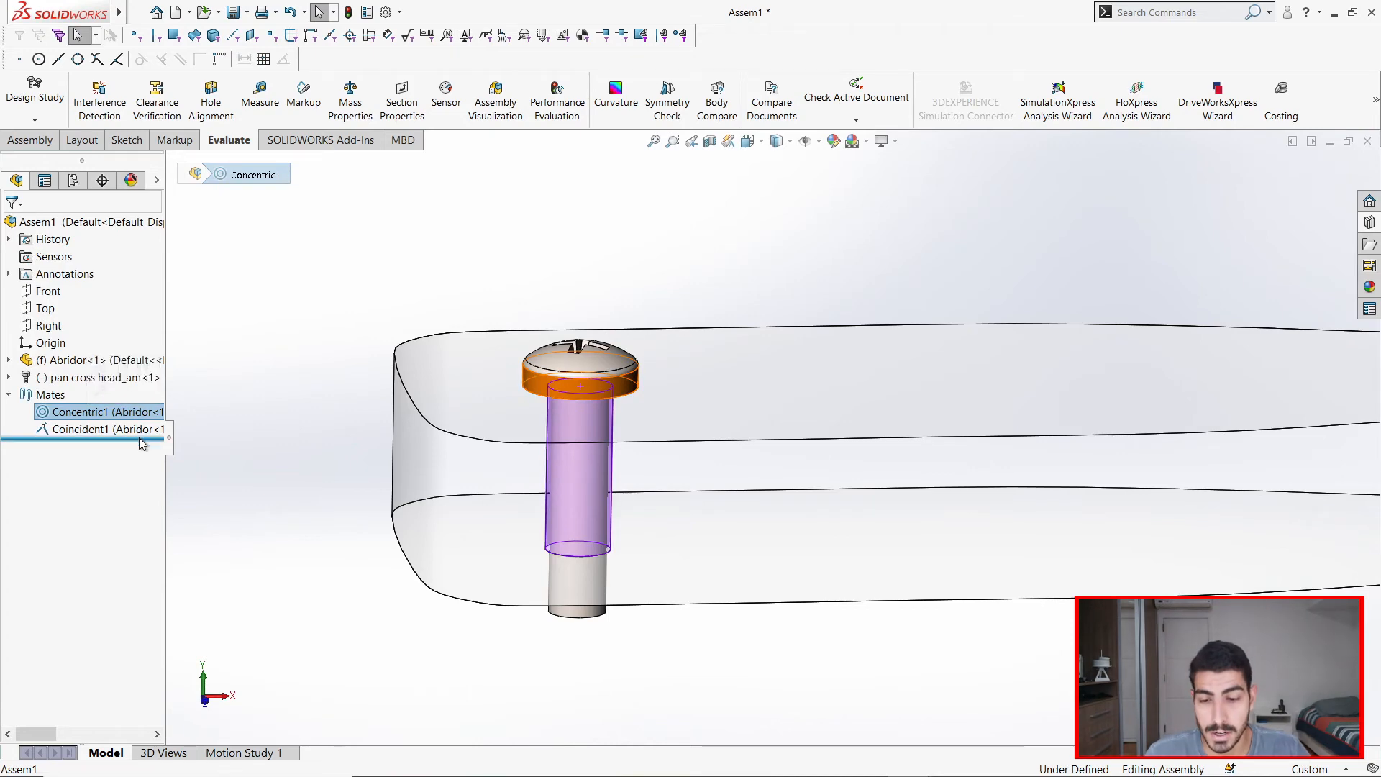
left_click(130, 430)
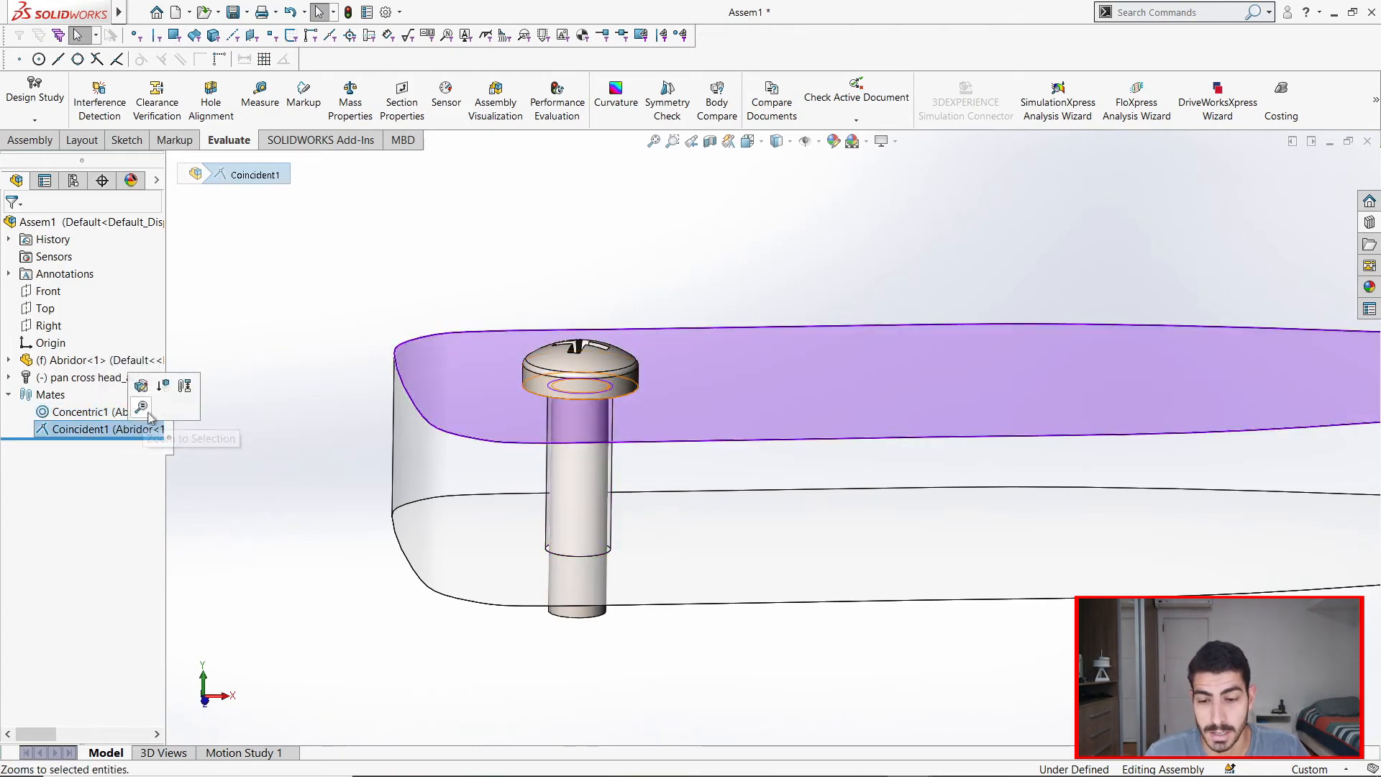
left_click(141, 388)
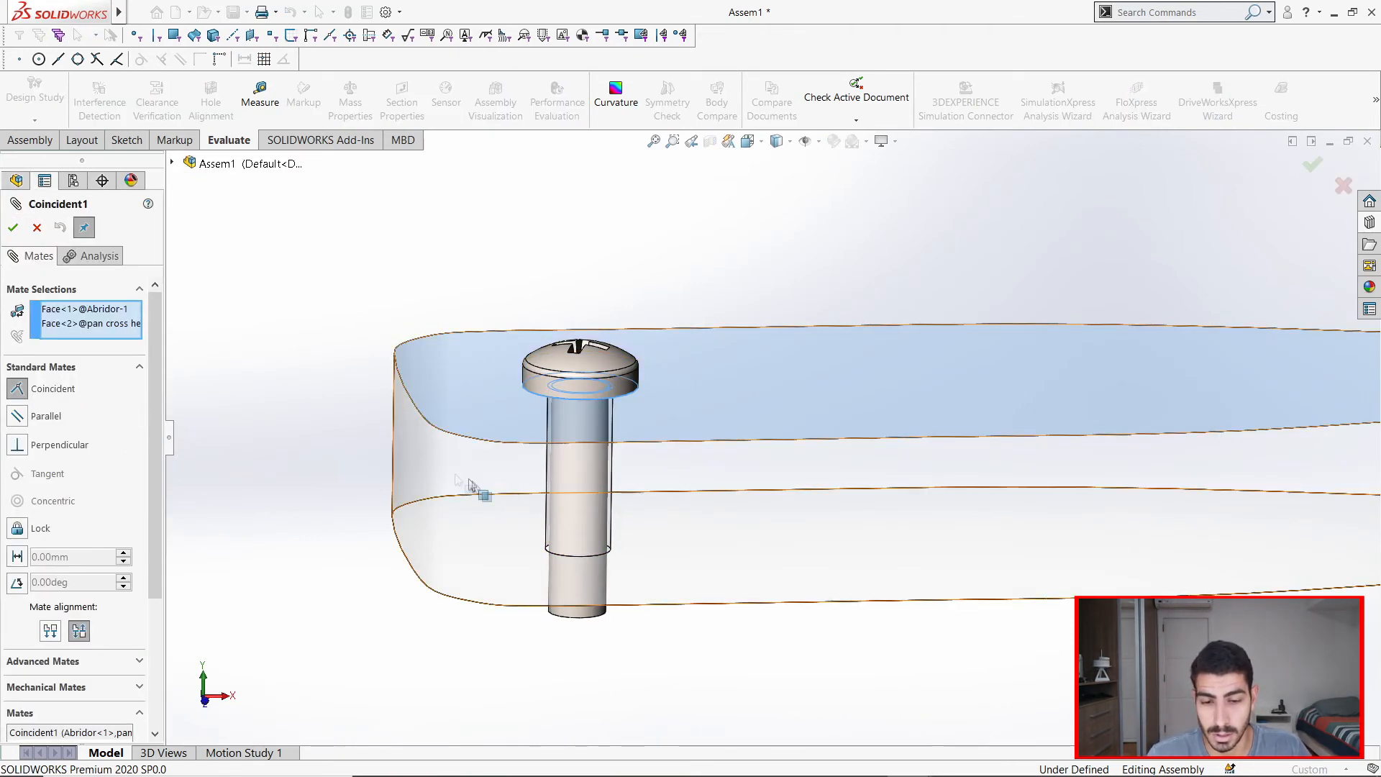
scroll(762, 442, "up", 2)
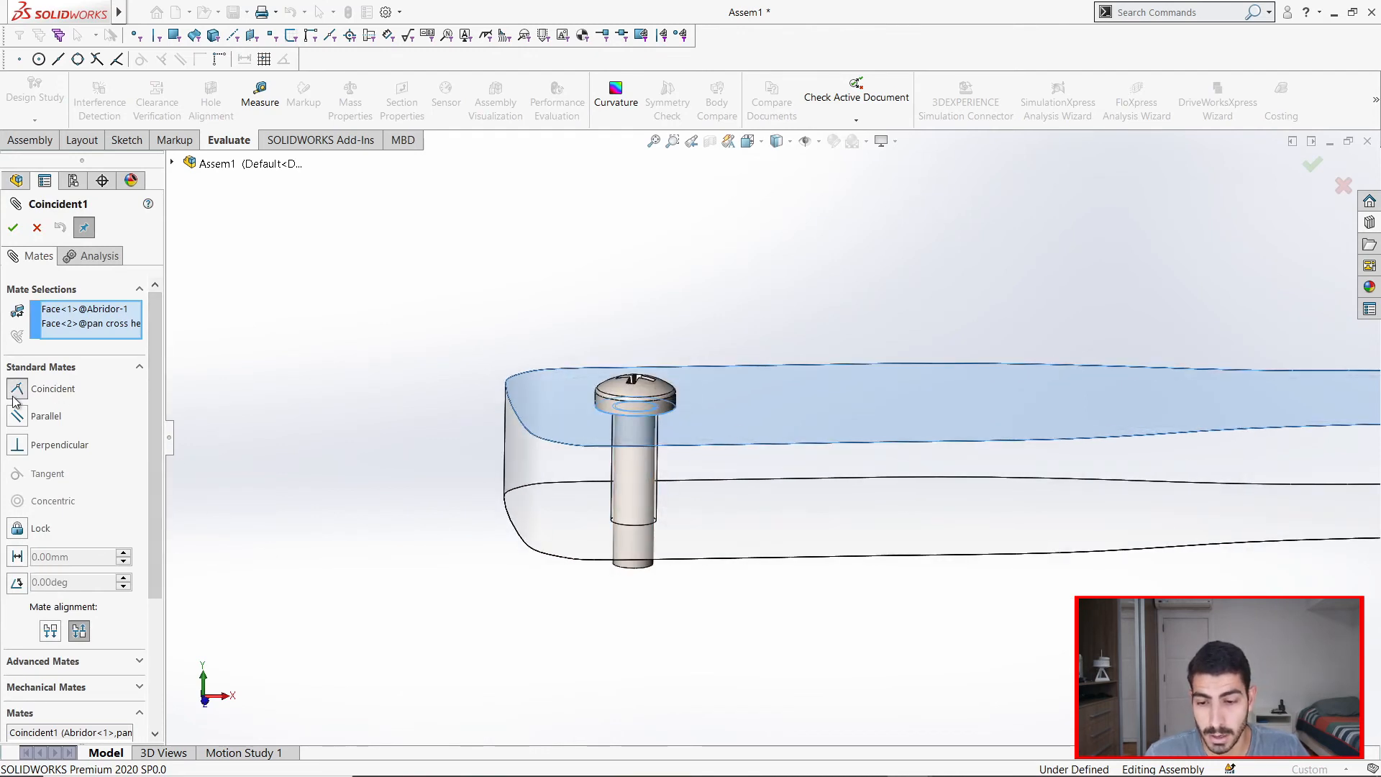
left_click(18, 557)
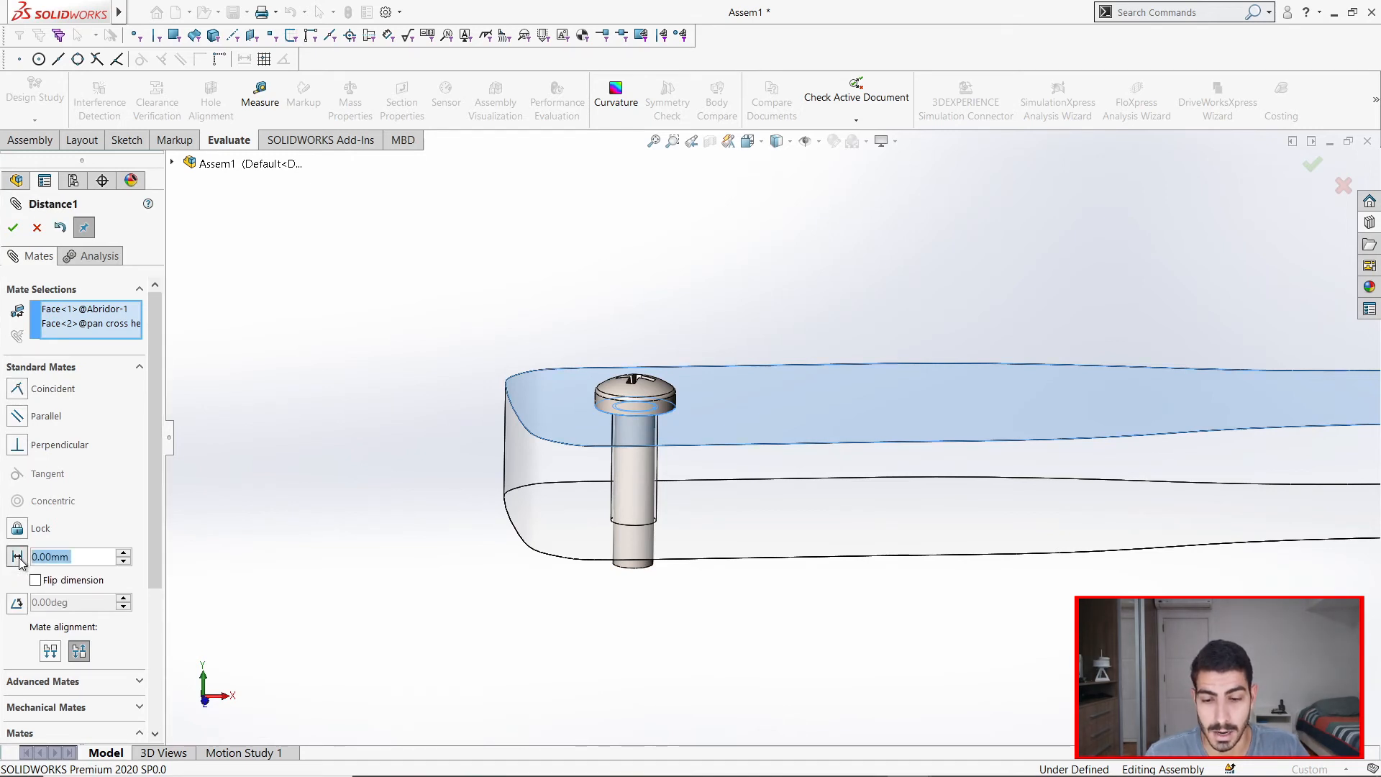
type("1")
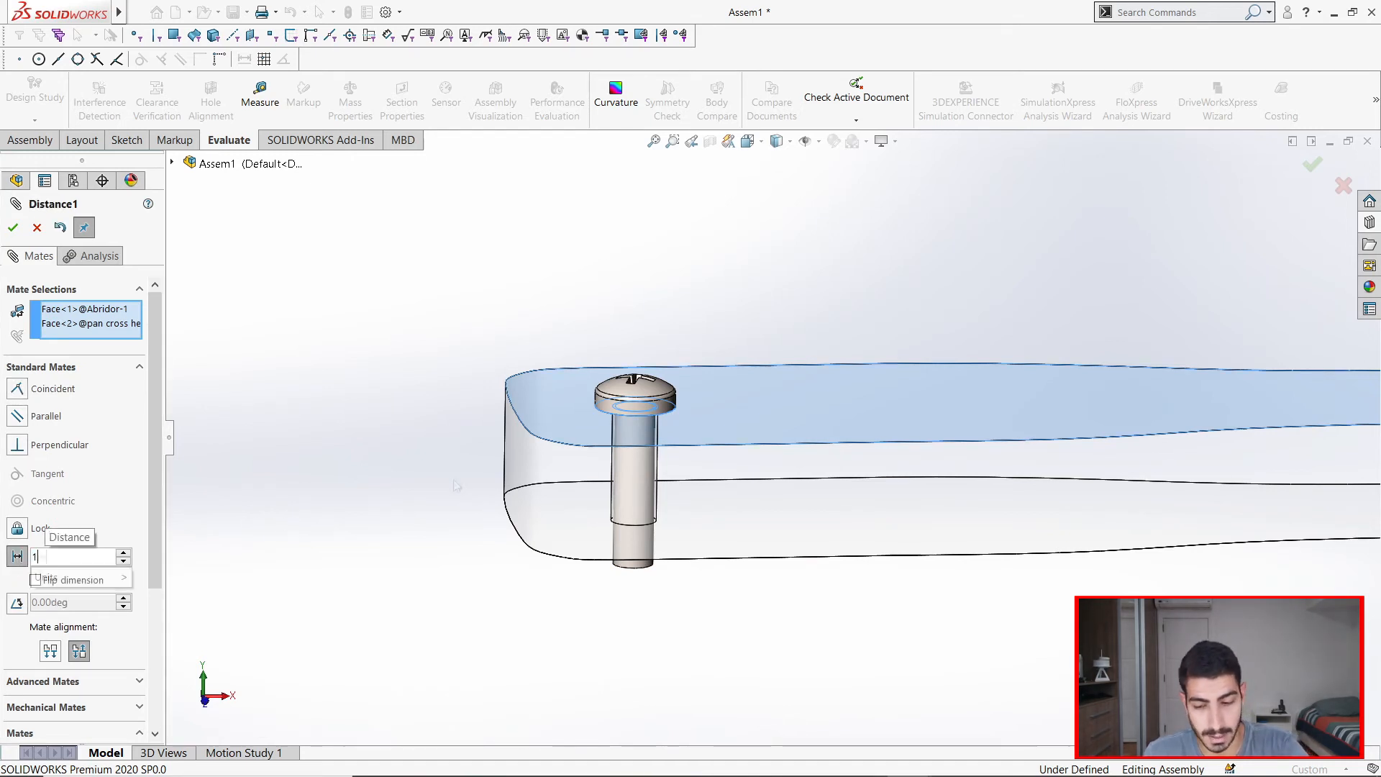
key("Return")
Set the screw's distance mate to 1.2 cm and examine how the screw sits above the hole.
scroll(679, 378, "down", 5)
middle_click_drag(613, 423, 577, 450)
scroll(820, 461, "up", 5)
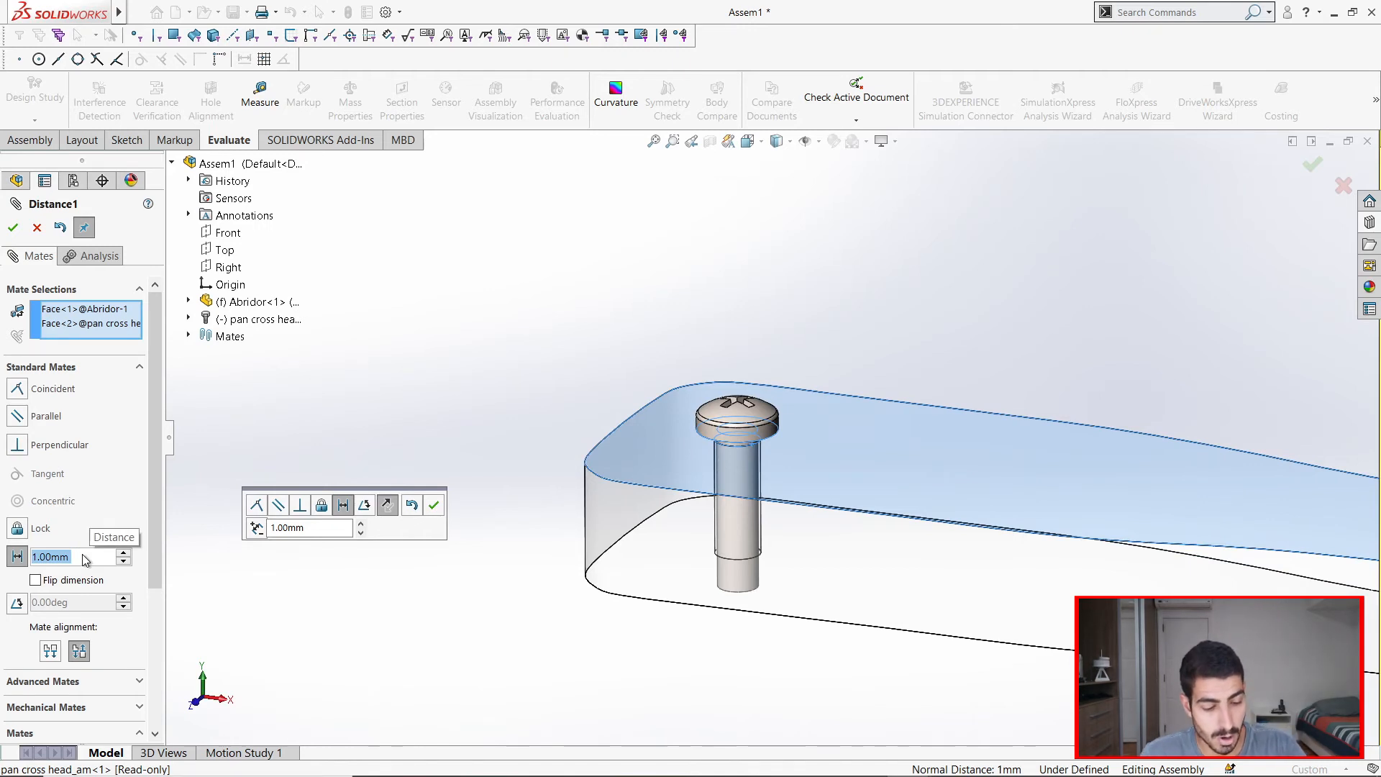
type("1,2")
key("Return")
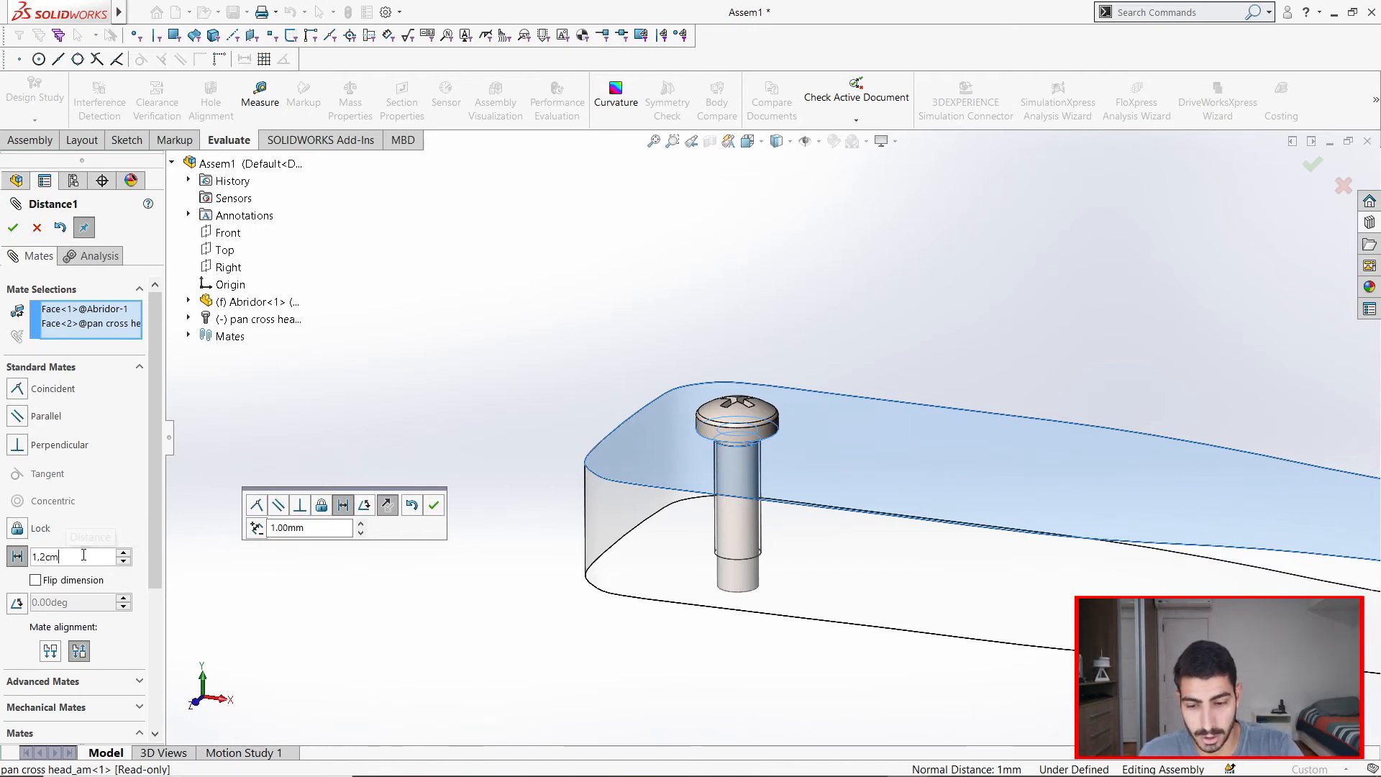
middle_click_drag(978, 342, 784, 296)
scroll(709, 276, "down", 3)
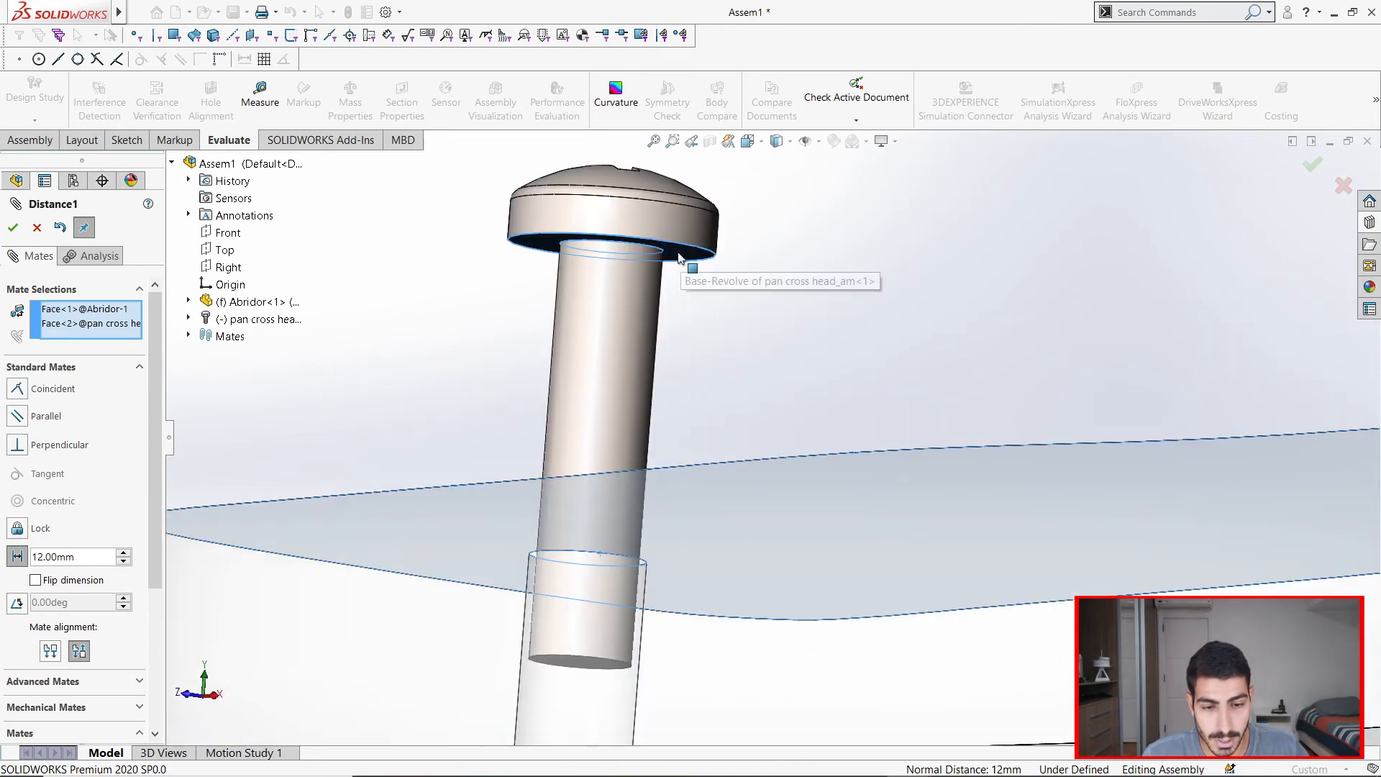
middle_click_drag(678, 257, 701, 361)
scroll(713, 494, "up", 4)
scroll(701, 361, "down", 3)
scroll(762, 377, "up", 3)
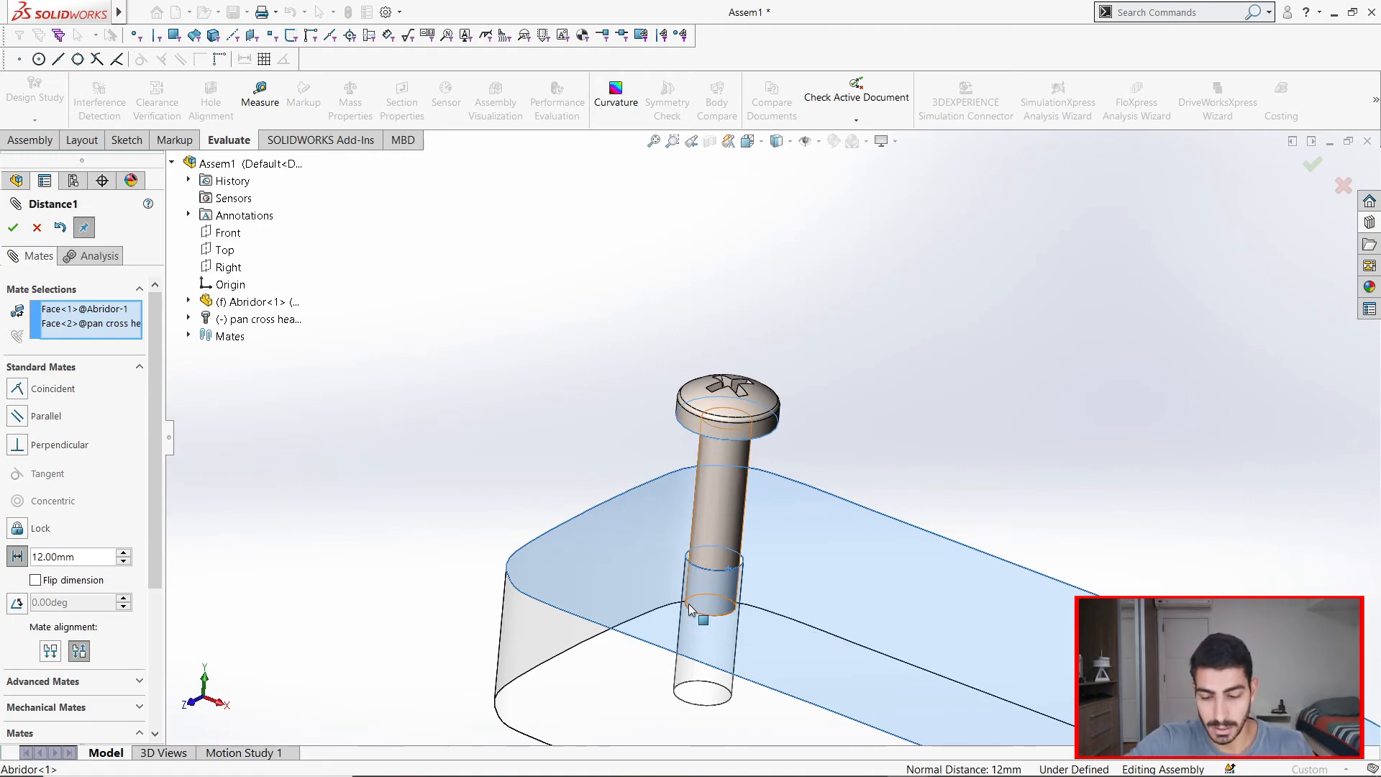
middle_click_drag(923, 548, 891, 309)
scroll(891, 310, "down", 5)
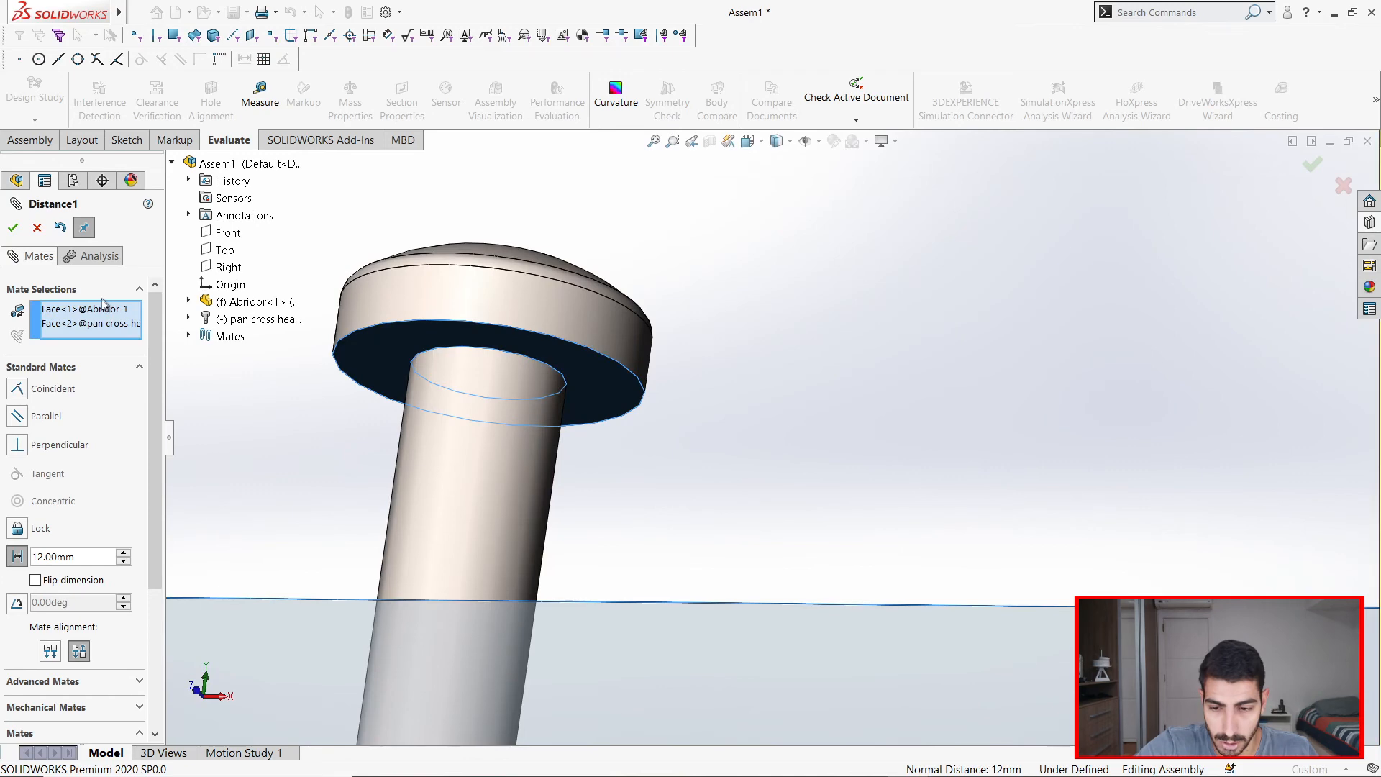
Replace the head's underside in the distance mate with a vertex of the screw's cross recess and accept the mate.
left_click(82, 325)
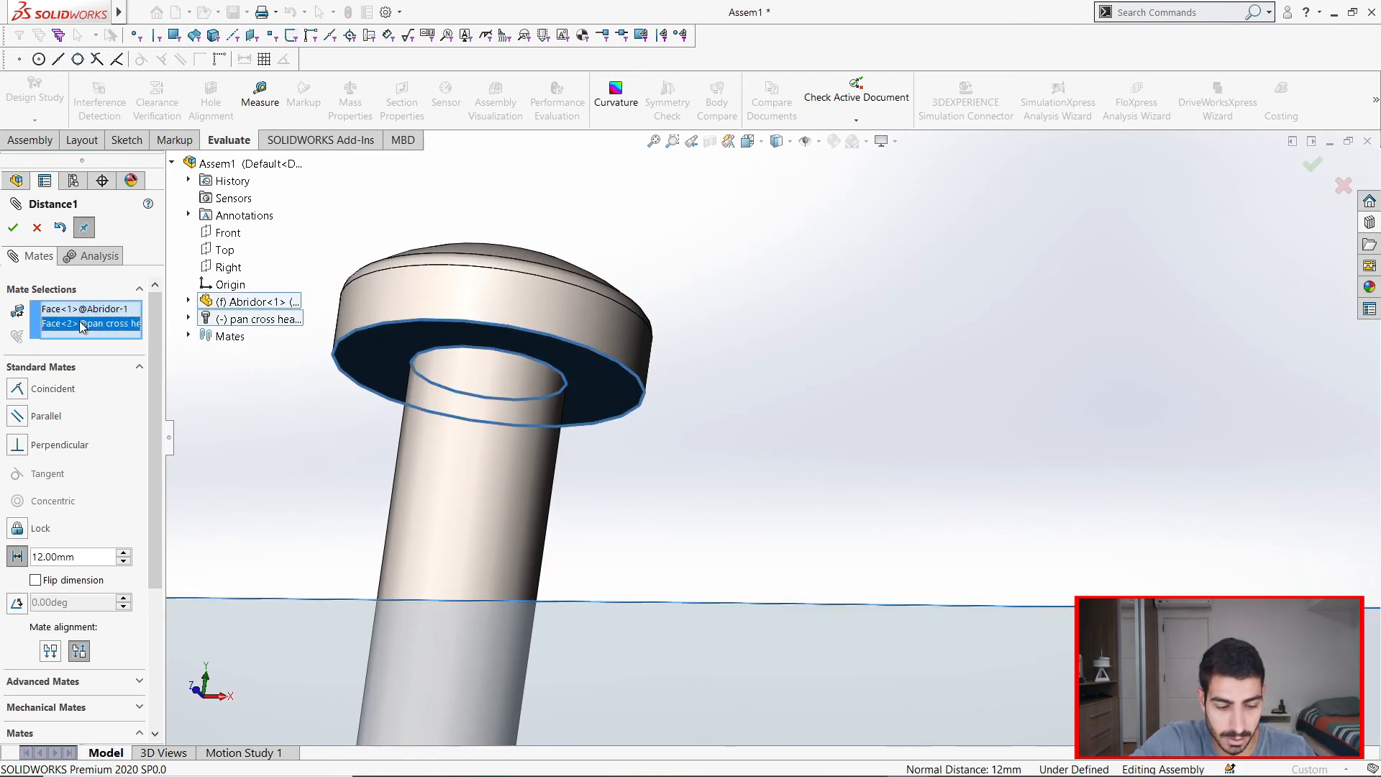
key("Delete")
scroll(529, 389, "up", 2)
middle_click_drag(572, 345, 571, 541)
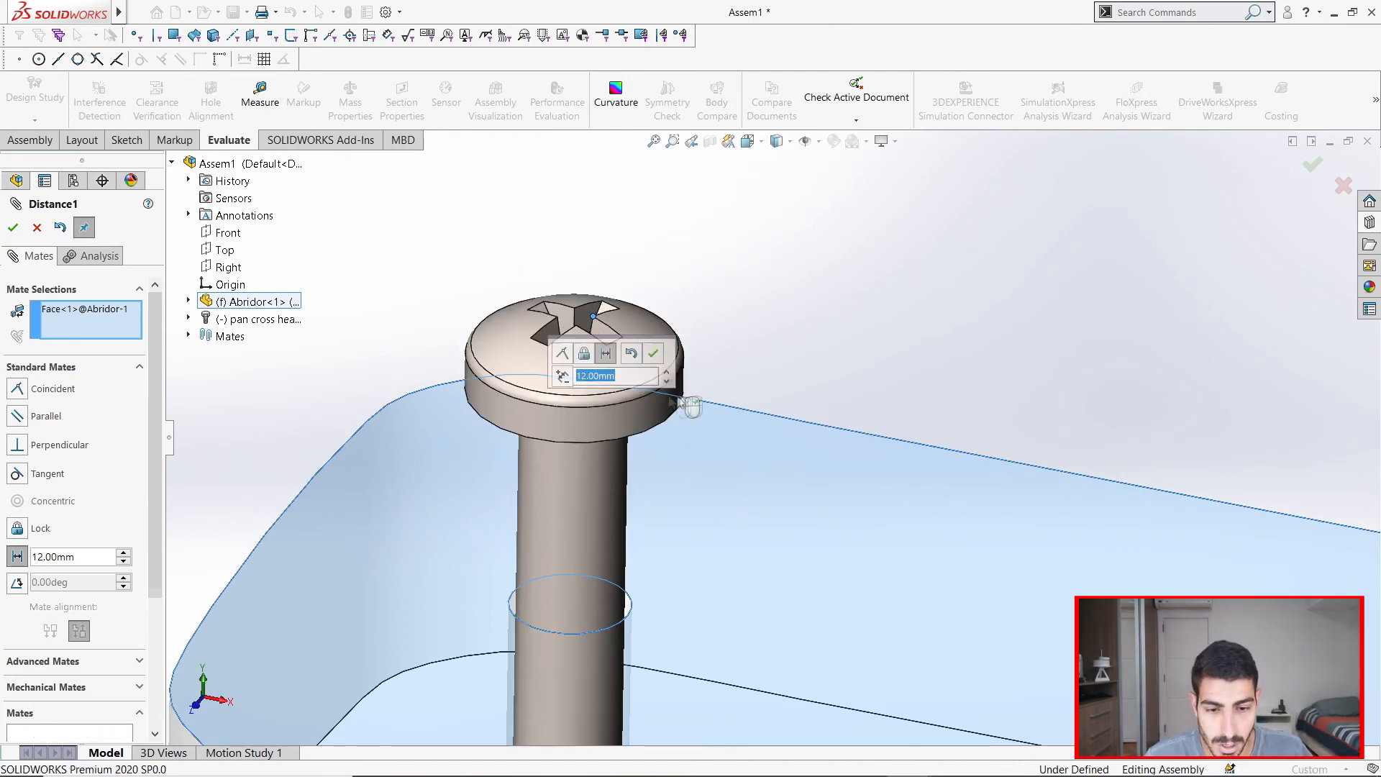
left_click(593, 243)
scroll(771, 516, "up", 2)
middle_click_drag(771, 516, 850, 524)
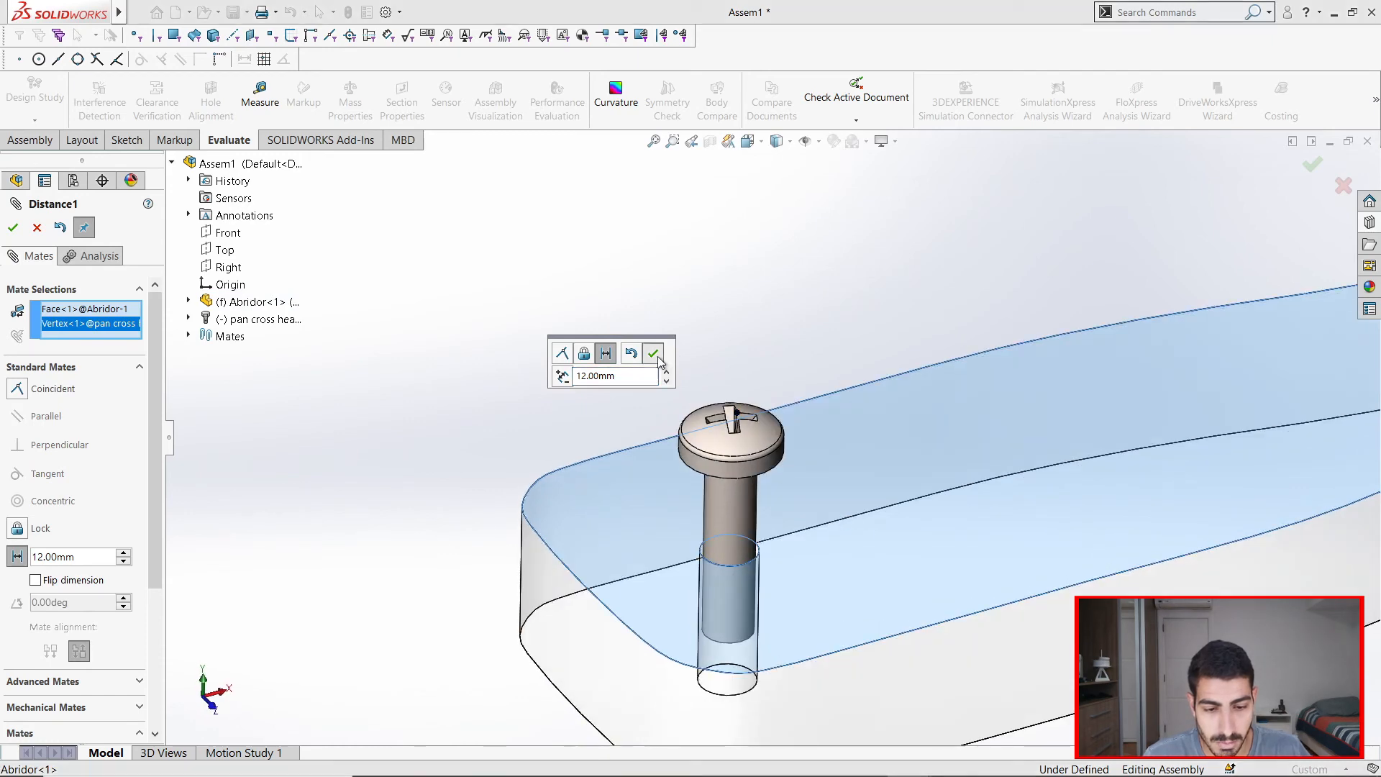
left_click(653, 353)
scroll(719, 403, "up", 3)
middle_click_drag(1051, 421, 986, 419)
left_click(15, 230)
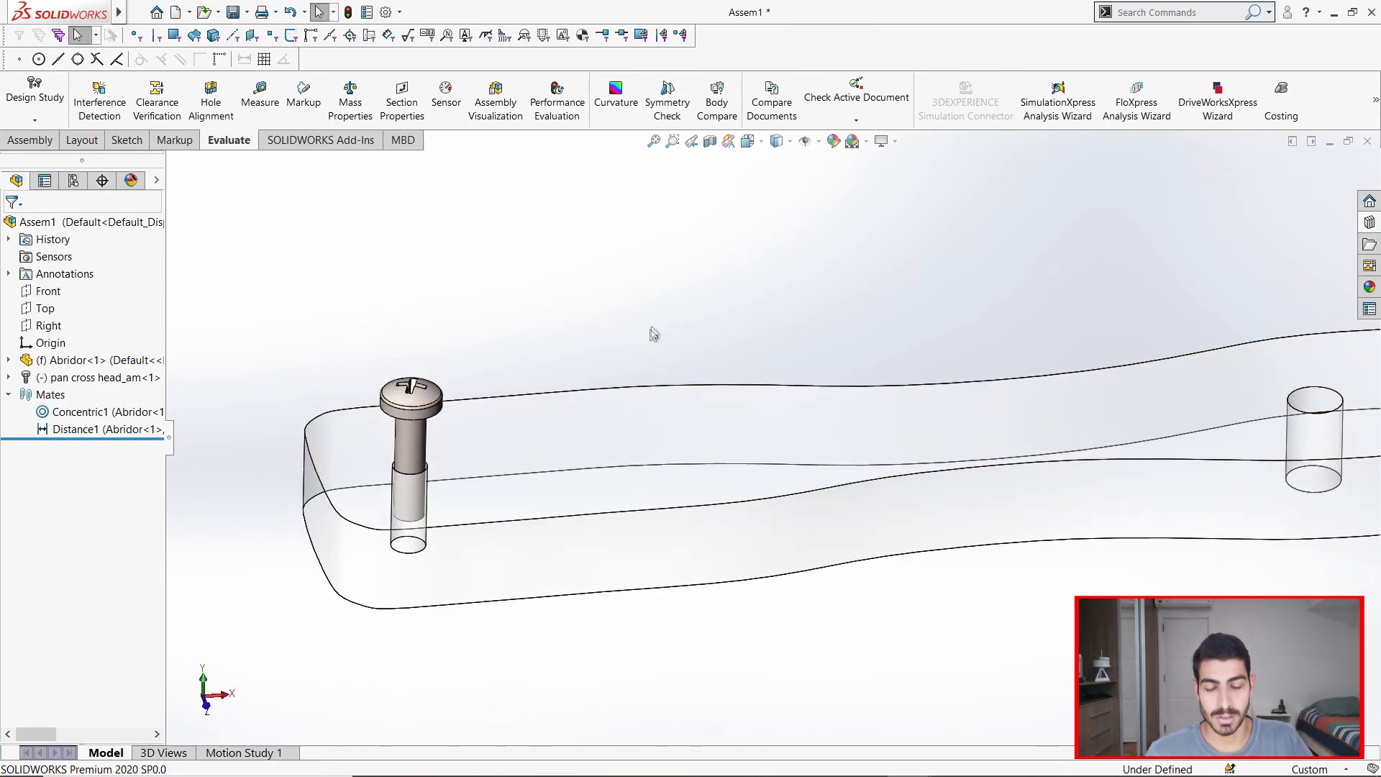
Edit the screw's Toolbox configuration, set its thread display to Cosmetic and examine the thread.
scroll(902, 373, "up", 4)
scroll(550, 445, "down", 5)
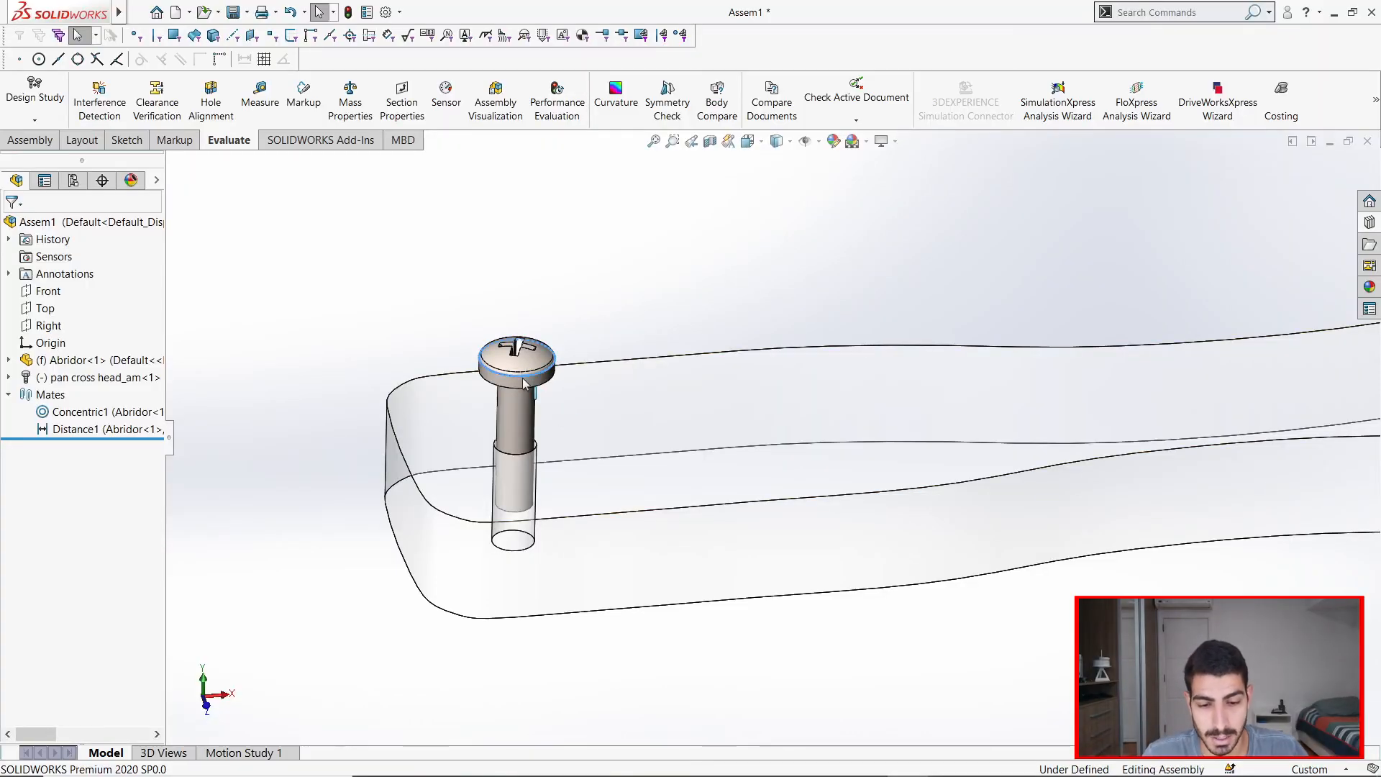
left_click(547, 368)
right_click(537, 351)
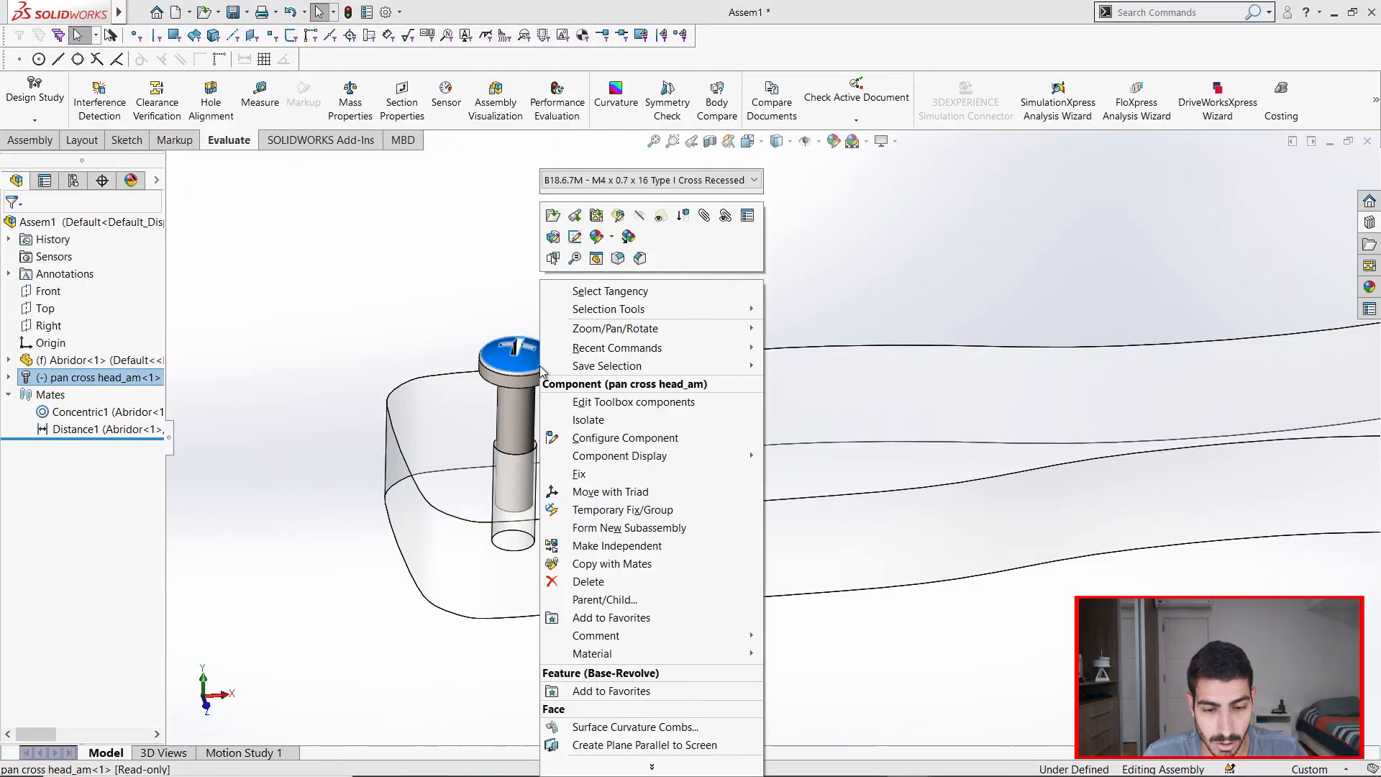
left_click(612, 405)
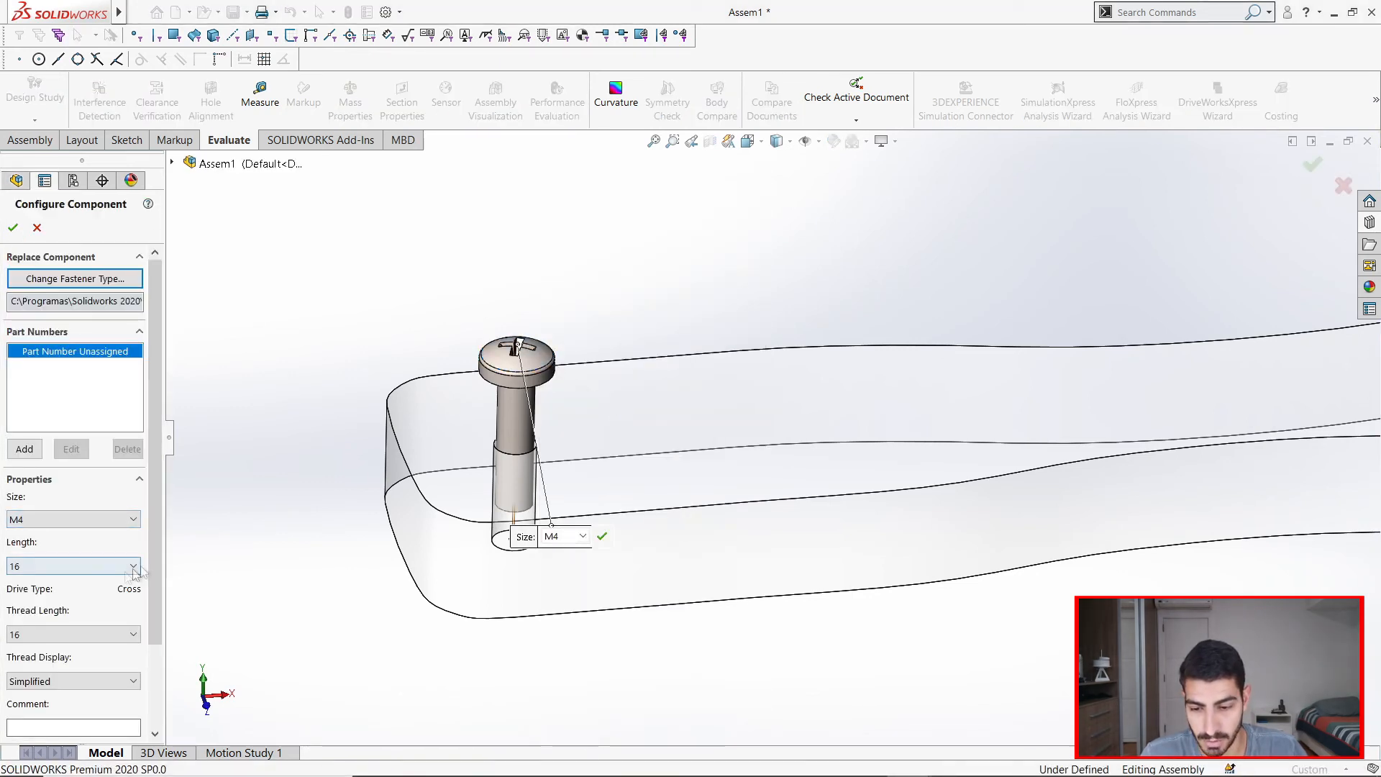
scroll(65, 619, "down", 2)
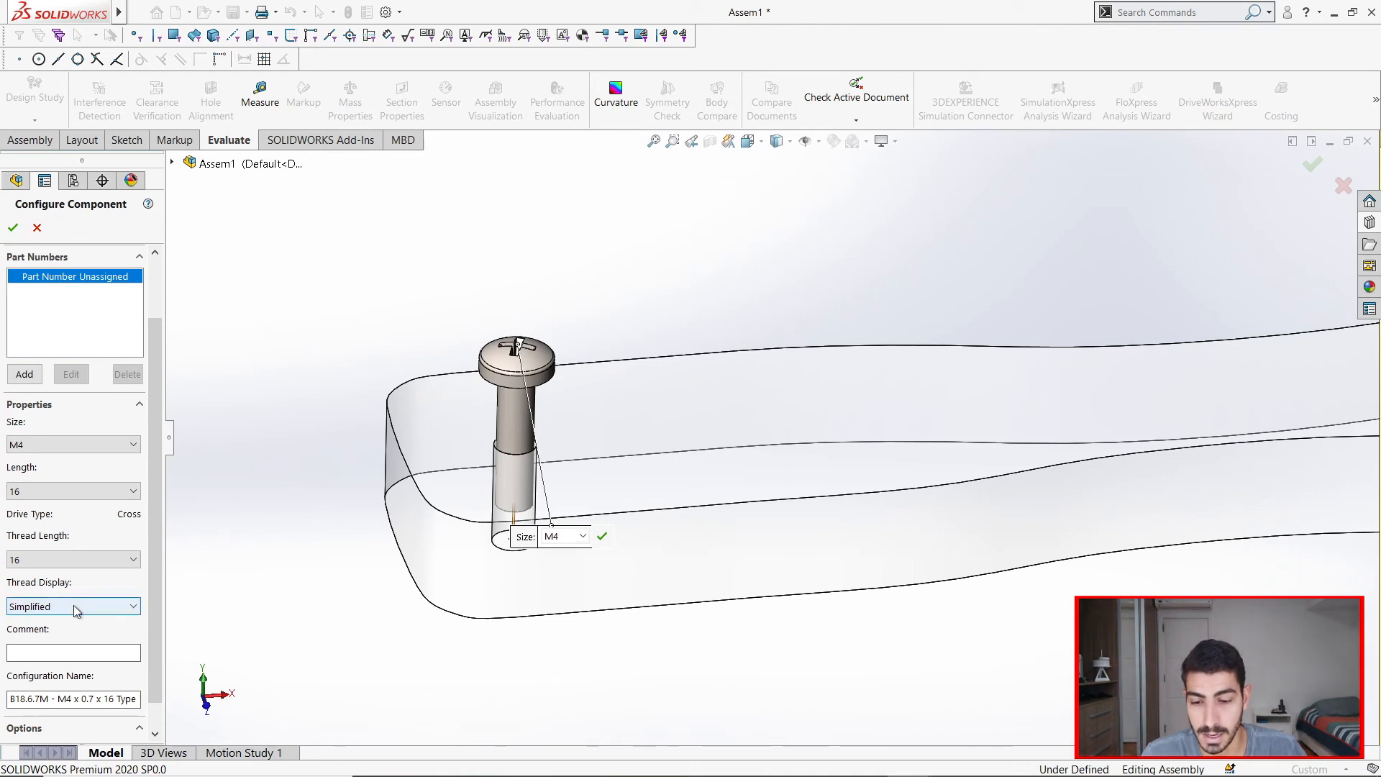
left_click(80, 607)
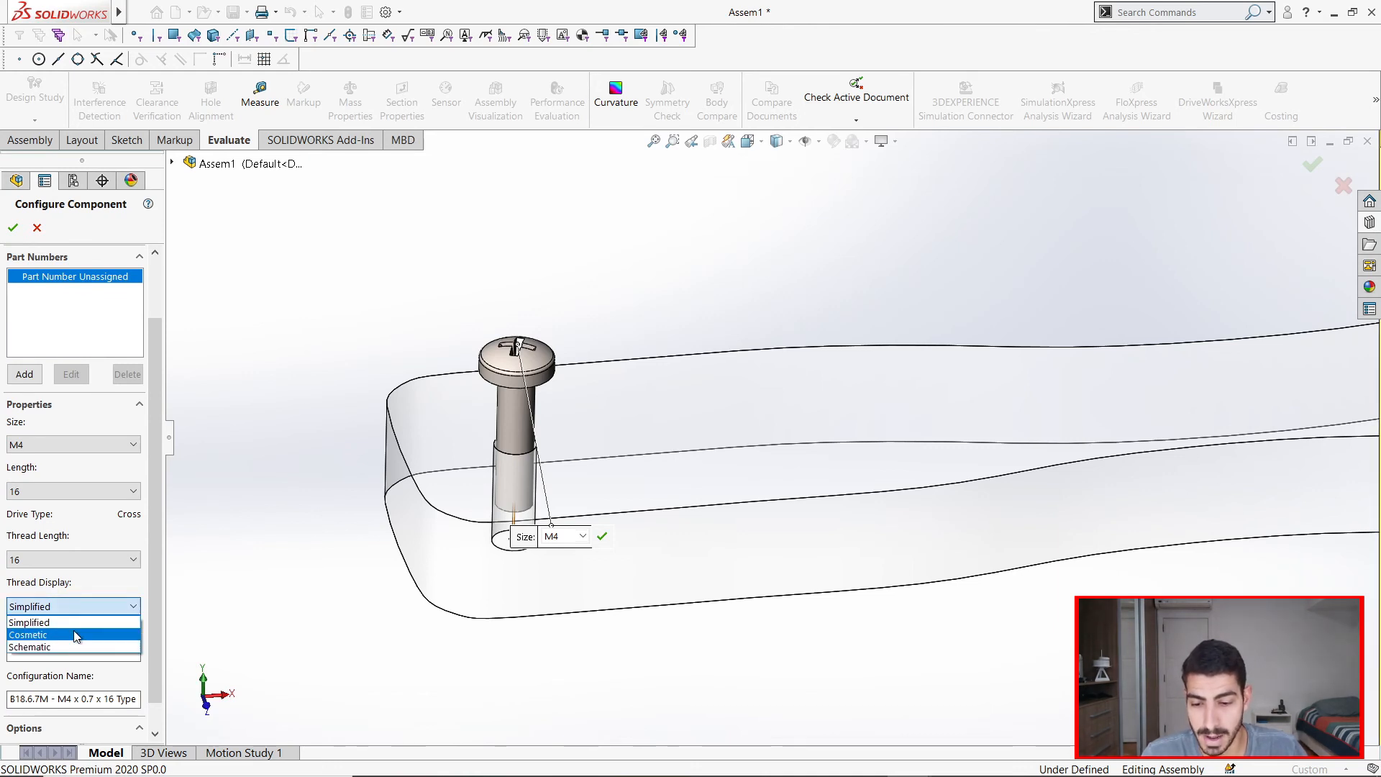
left_click(73, 630)
scroll(527, 417, "down", 4)
middle_click_drag(596, 415, 604, 382)
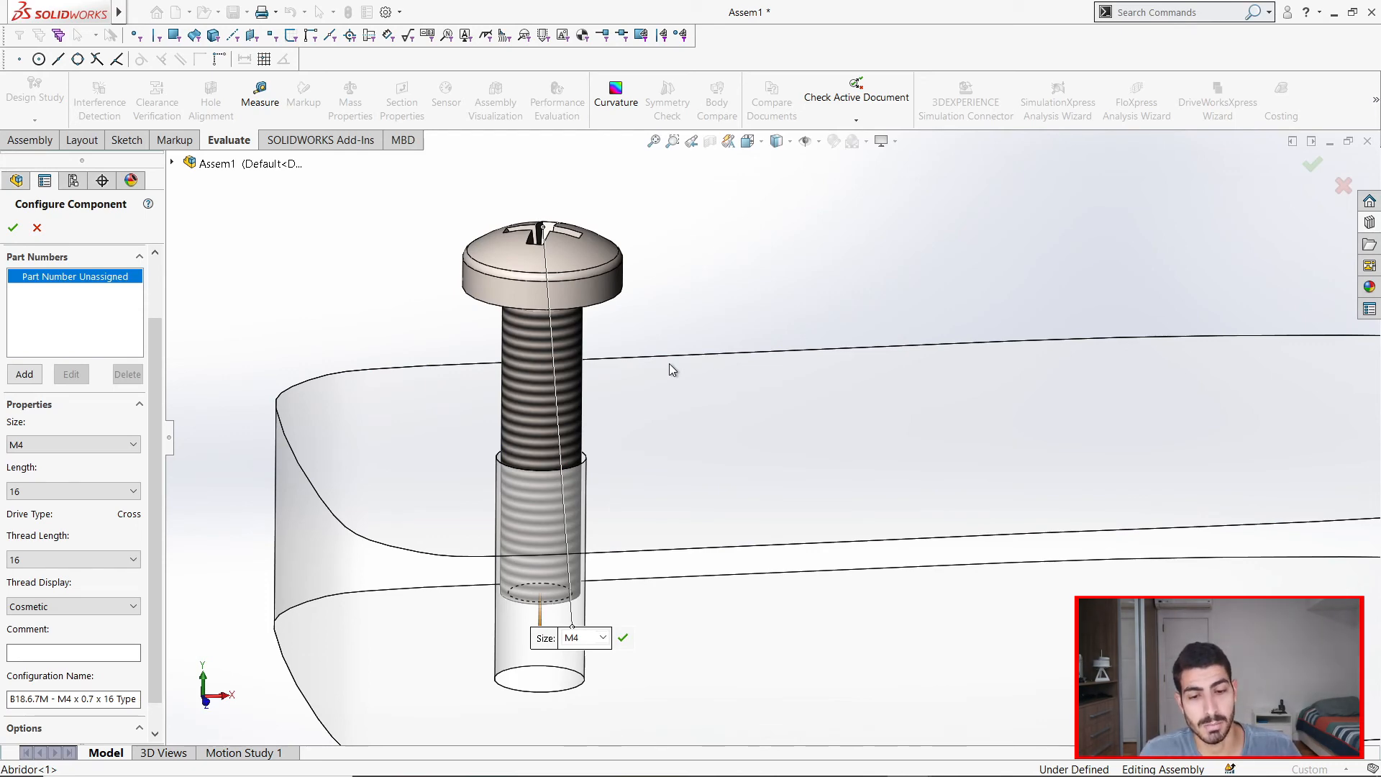
scroll(667, 364, "up", 4)
middle_click_drag(963, 403, 1021, 457)
scroll(1028, 459, "up", 4)
scroll(1036, 460, "down", 2)
scroll(489, 457, "down", 11)
mouse_move(672, 369)
middle_mouse_down()
mouse_move(692, 342)
mouse_move(750, 343)
mouse_move(725, 309)
mouse_move(656, 364)
middle_mouse_up()
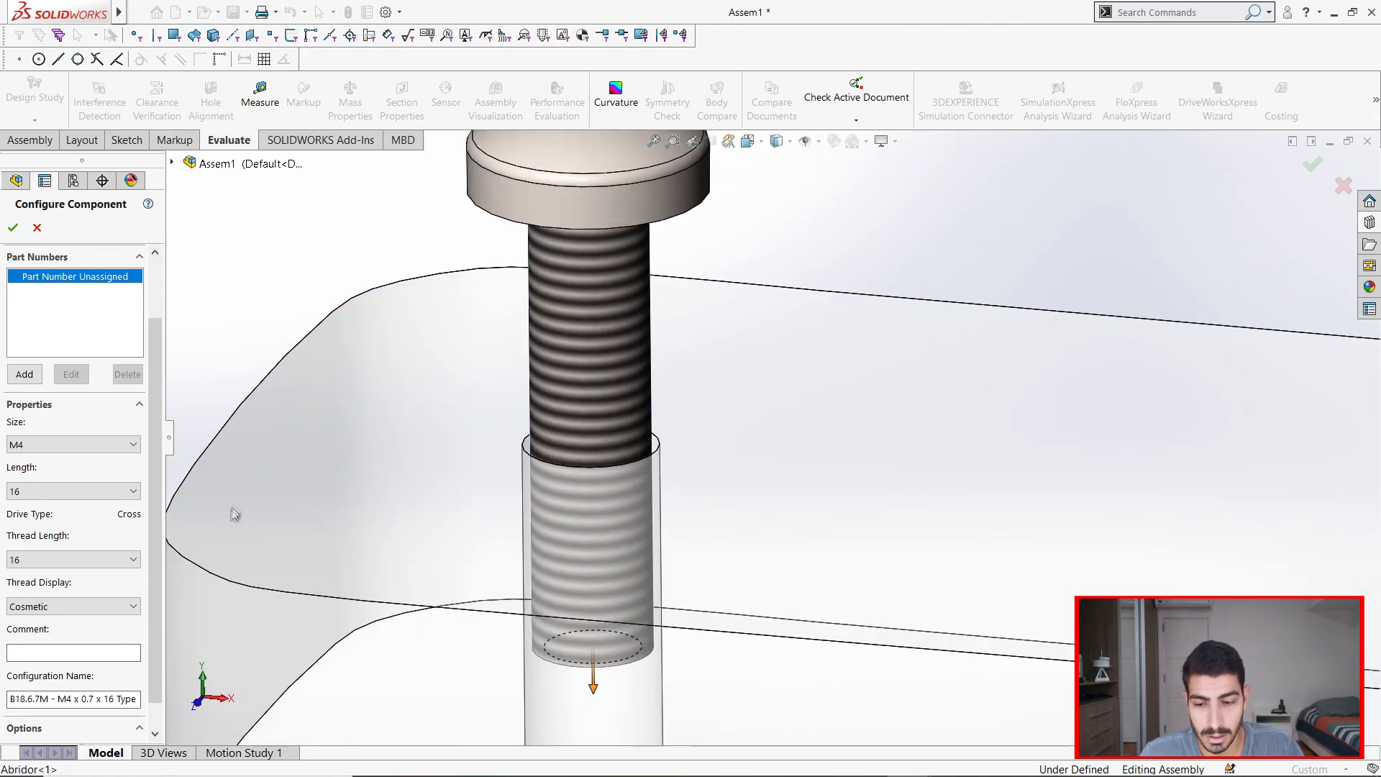
Set the screw's thread display to Schematic and examine the modelled thread and remaining options.
left_click(105, 606)
left_click(84, 645)
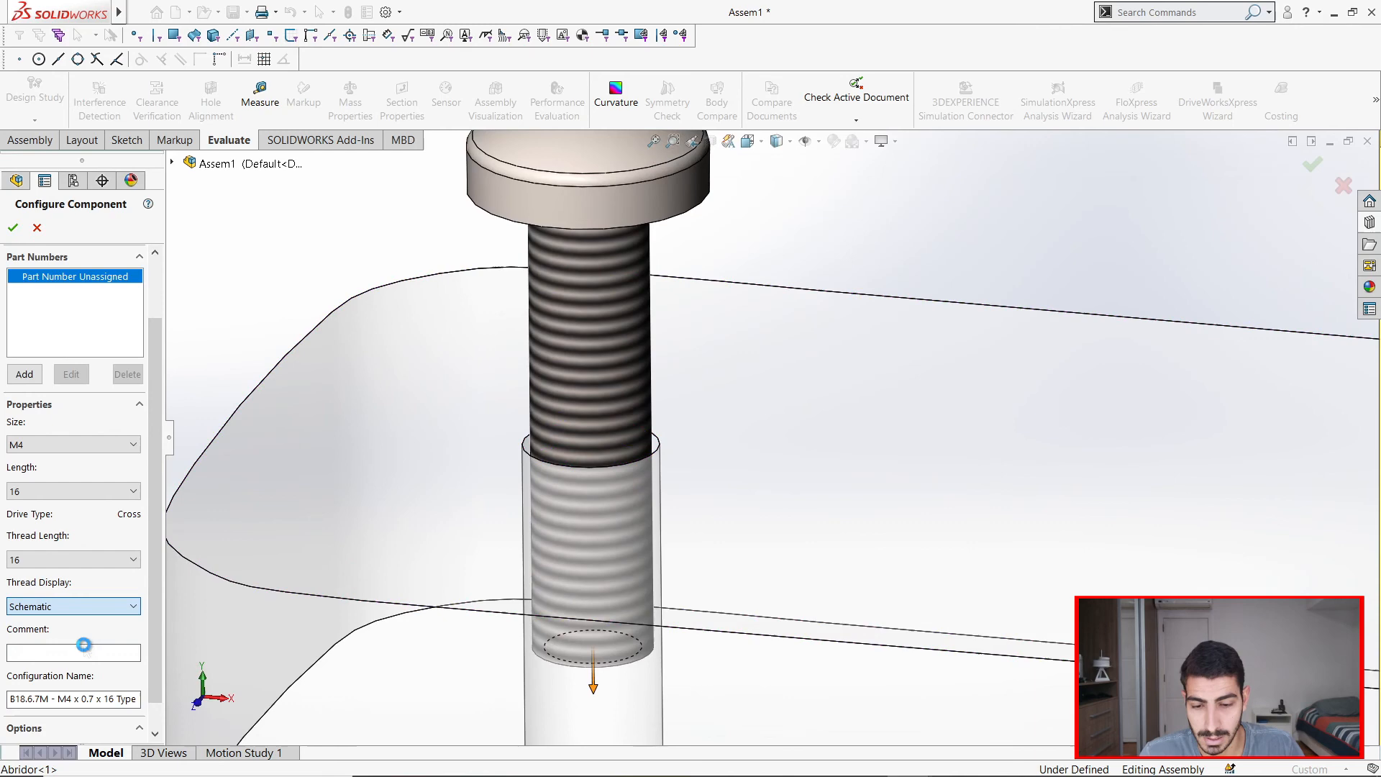
scroll(755, 399, "up", 4)
middle_click_drag(720, 413, 698, 397)
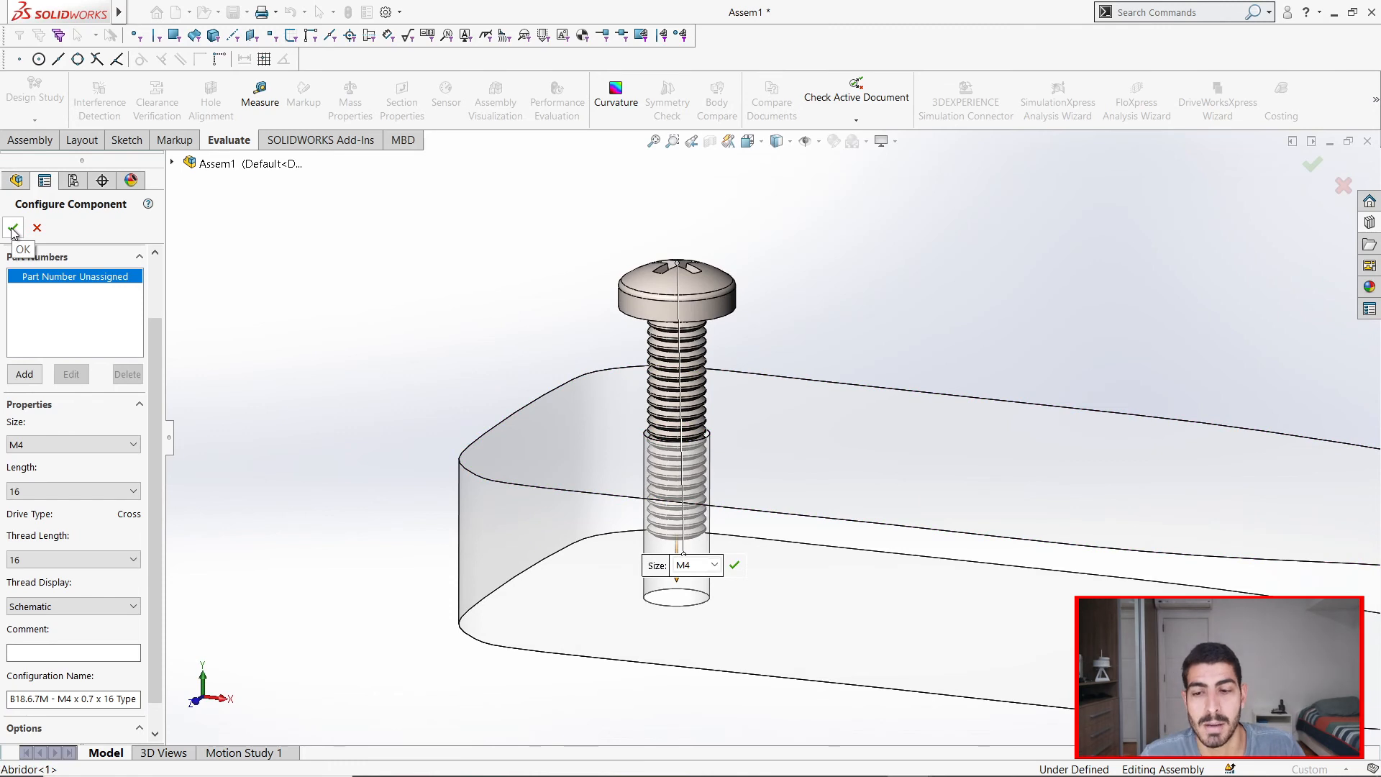
scroll(10, 287, "down", 1)
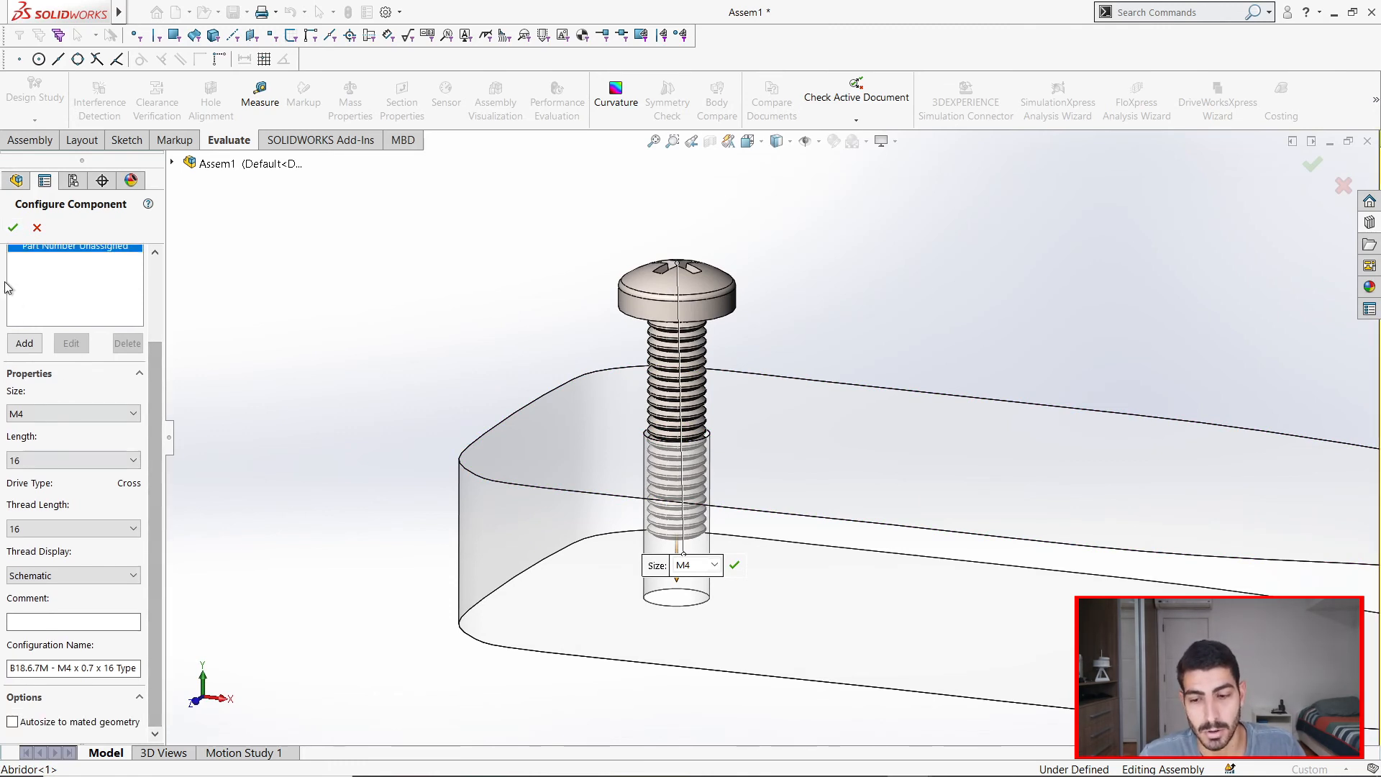